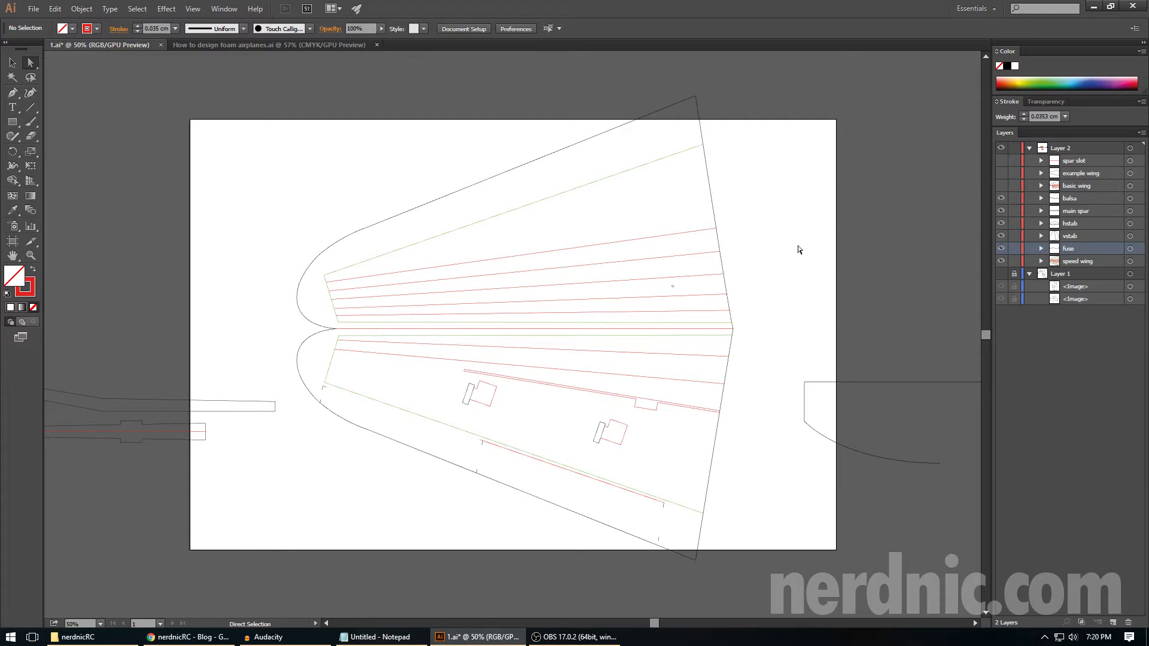
drag(620, 384, 670, 418)
click(675, 422)
drag(686, 218, 704, 316)
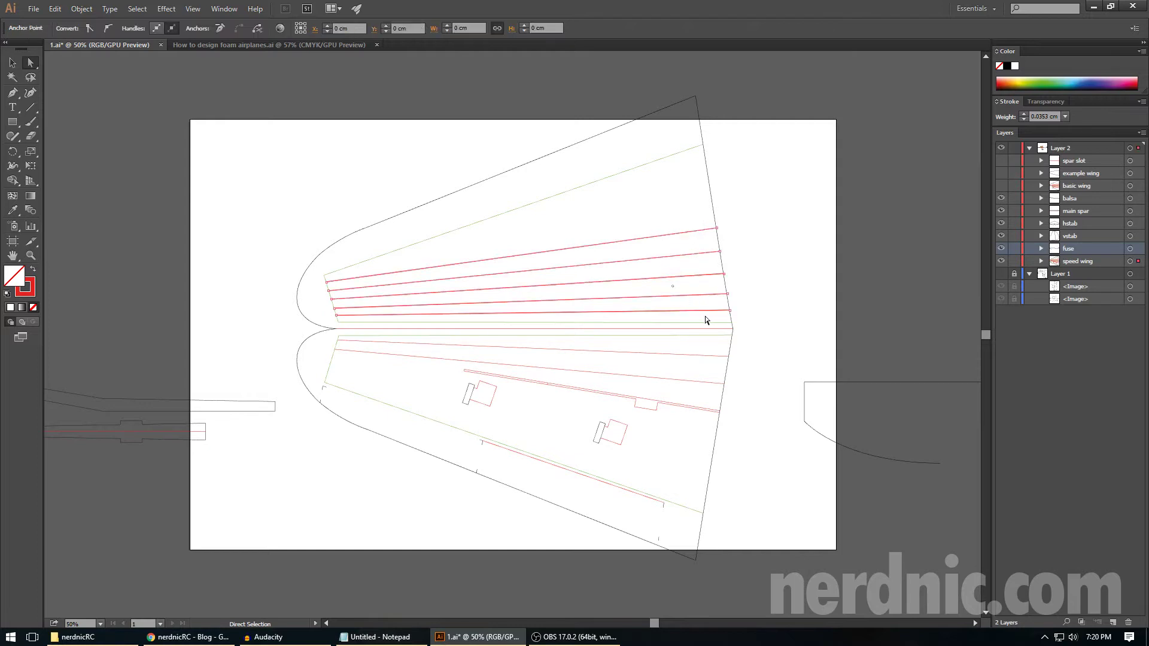
click(791, 314)
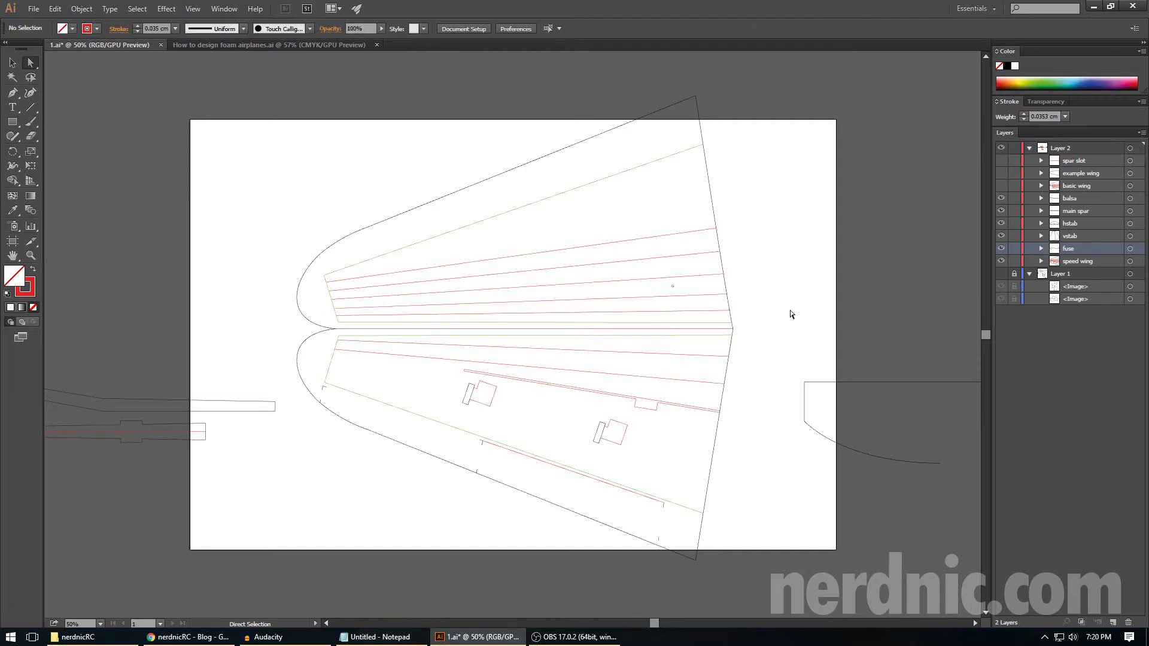
- Hide the speed wing and show the example wing and spar slot in Layer 2
click(1001, 261)
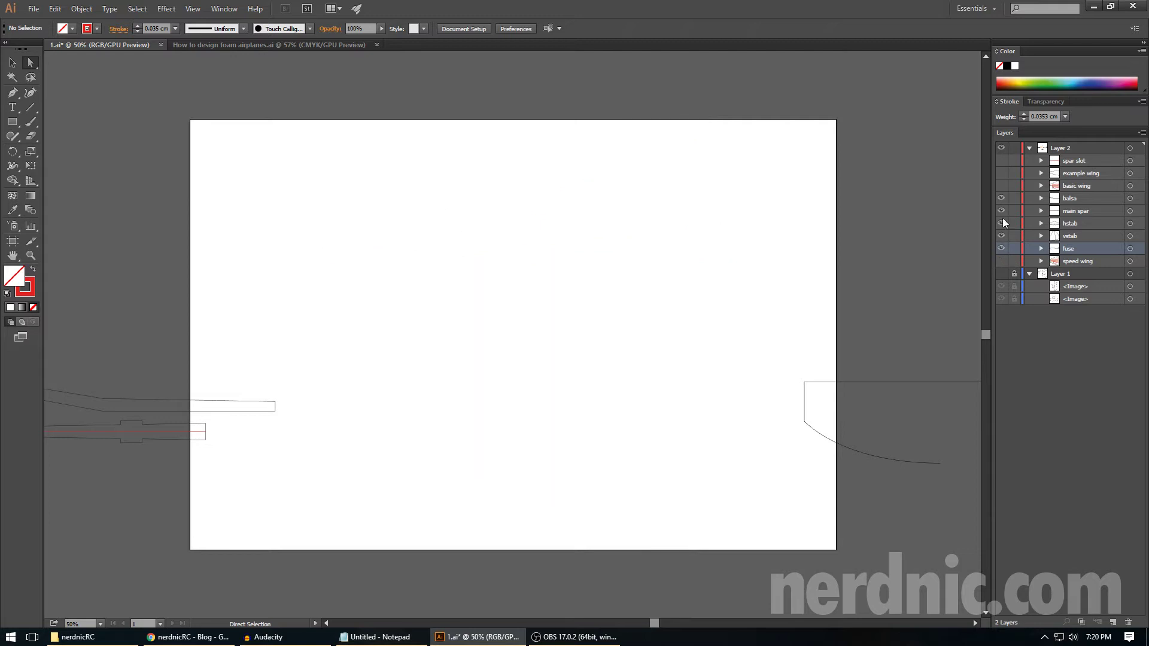
click(1001, 173)
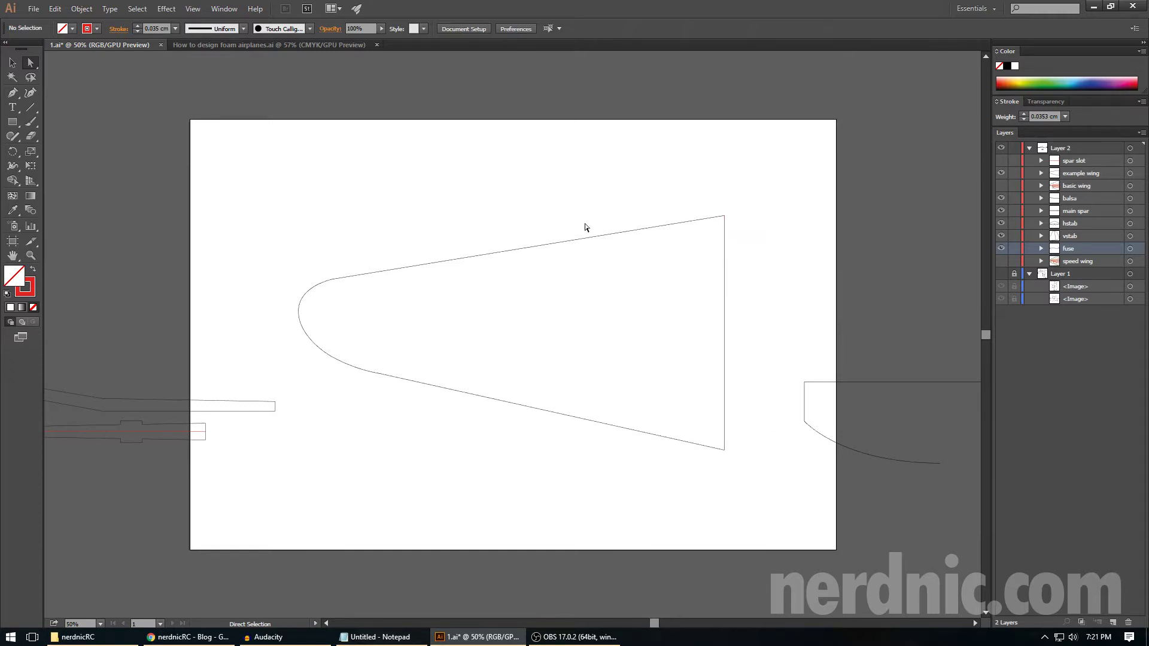
mouse_move(478, 209)
mouse_down()
mouse_move(575, 286)
mouse_move(599, 290)
mouse_up()
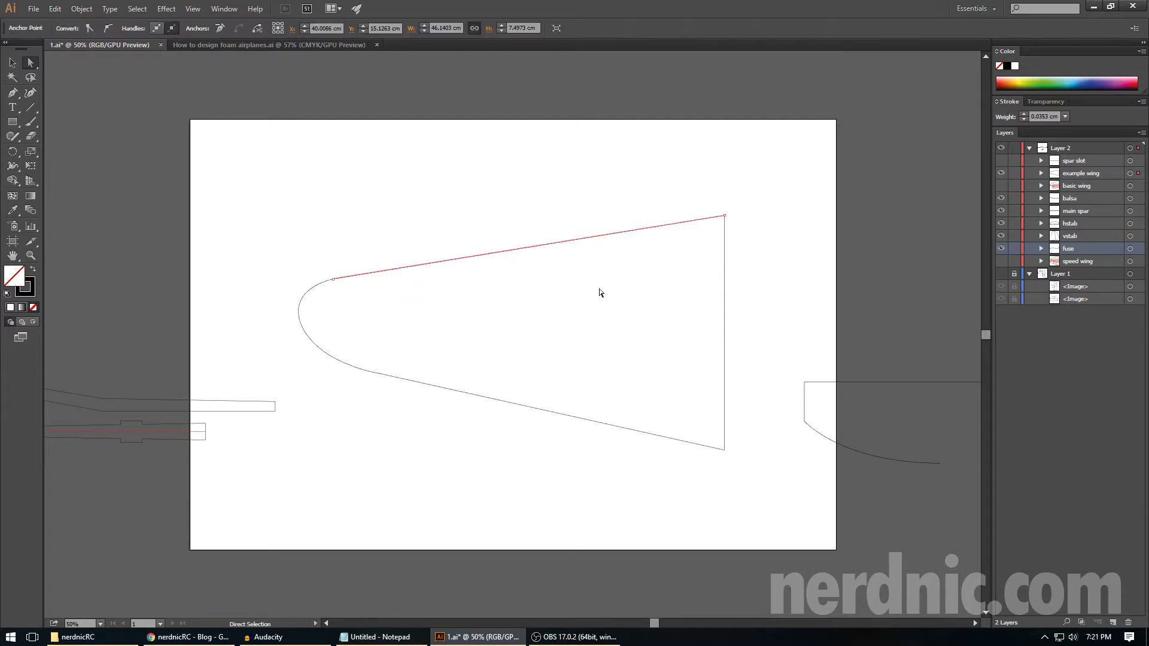
click(1001, 160)
- Move the spar slot into the example wing so its vertical end line lies on the wing's root edge
key(v)
click(840, 239)
drag(839, 238, 728, 318)
click(751, 241)
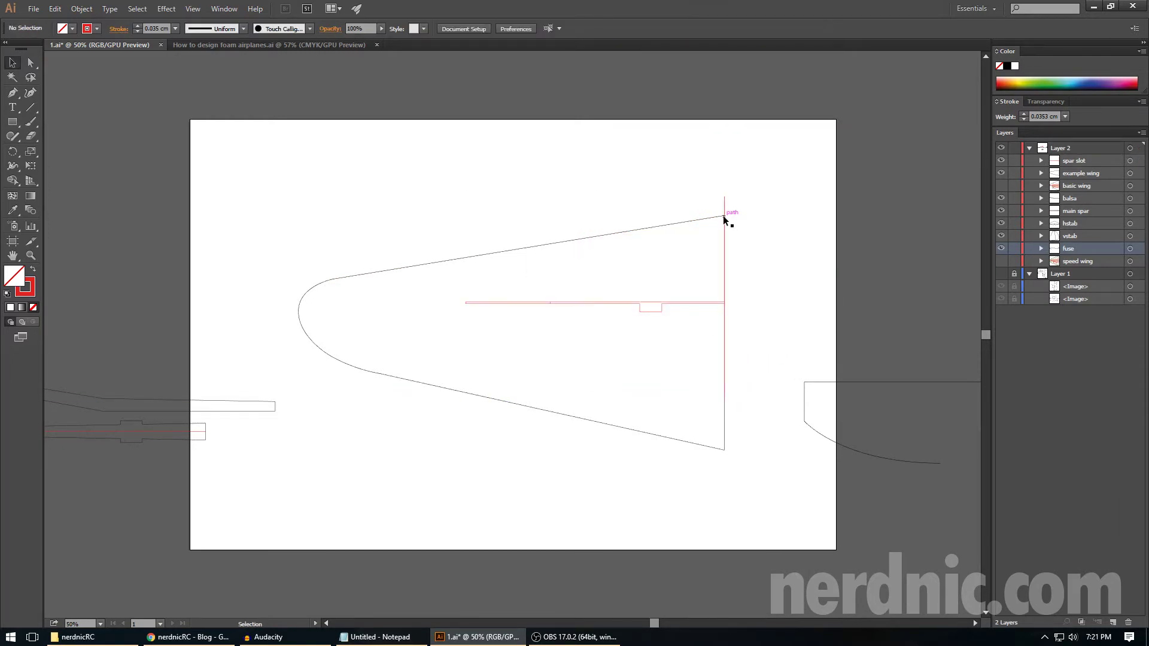
drag(446, 281, 673, 337)
click(704, 342)
key(a)
drag(464, 153, 769, 525)
click(753, 484)
drag(281, 142, 754, 495)
- Draw a horizontal reference line about 56 cm long just above the example wing
click(49, 117)
click(31, 107)
drag(274, 194, 751, 193)
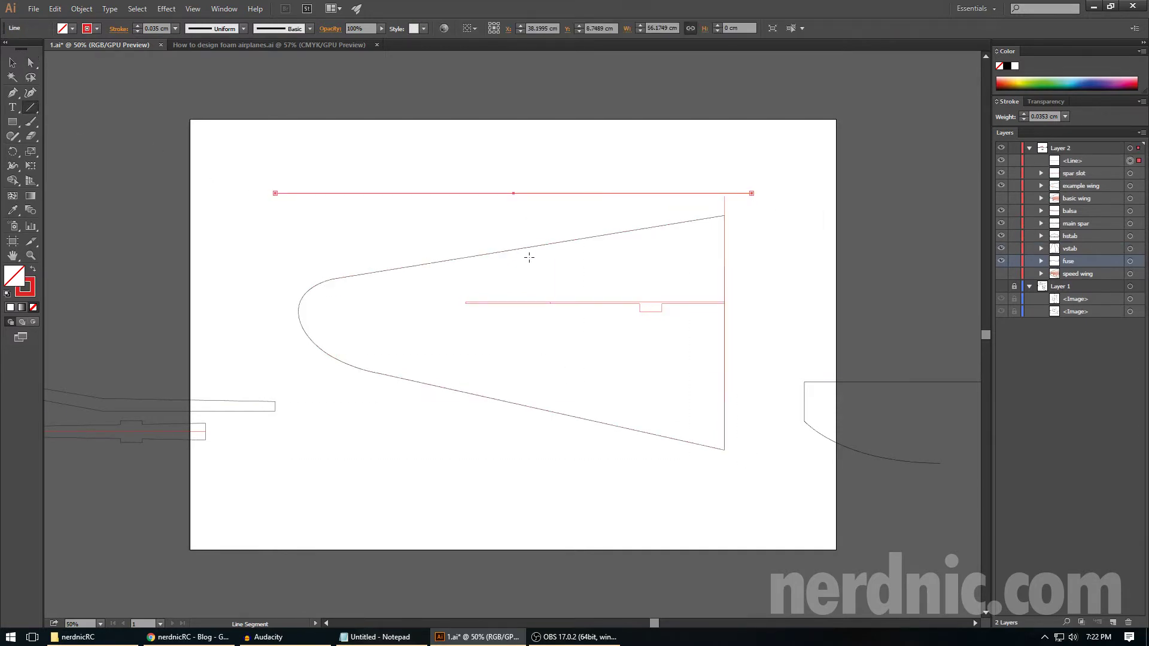
- Select the example wing outline with its spar slot and move them up until the wing's upper root corner meets the reference line
key(a)
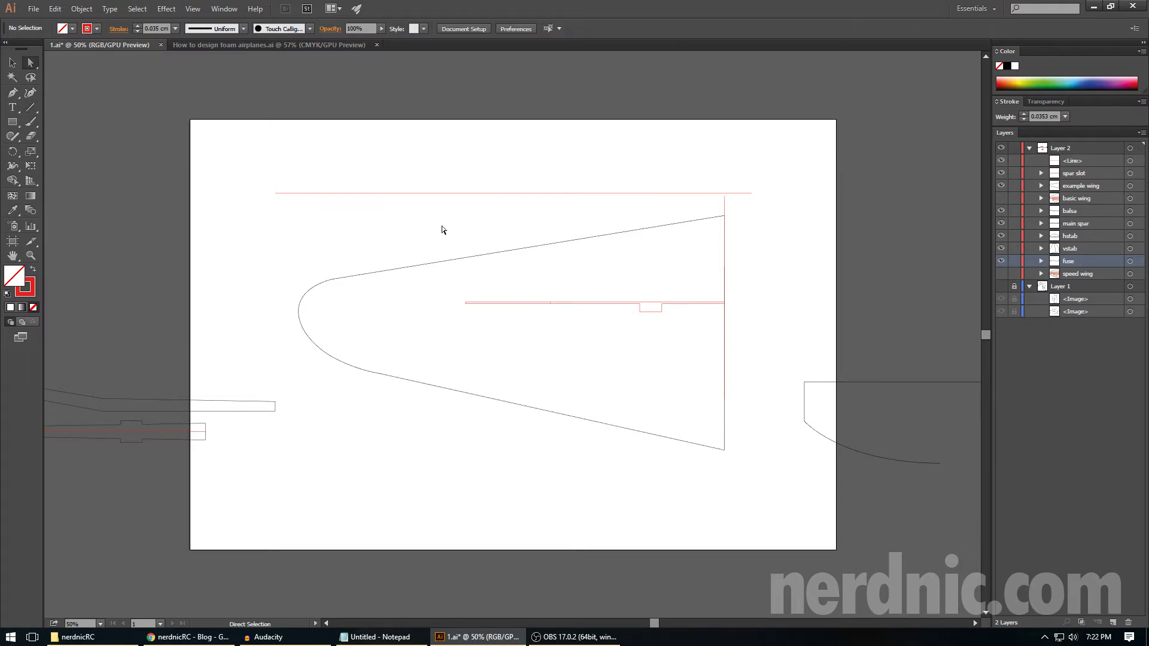
drag(442, 231, 746, 456)
drag(505, 219, 740, 460)
key(v)
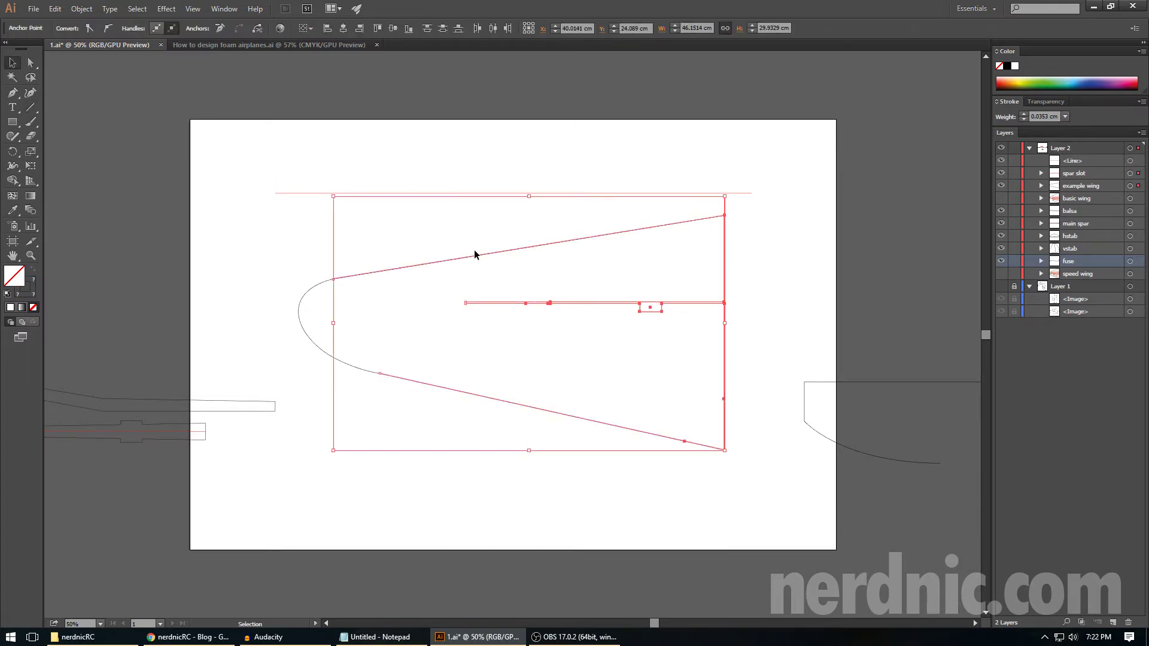
click(409, 259)
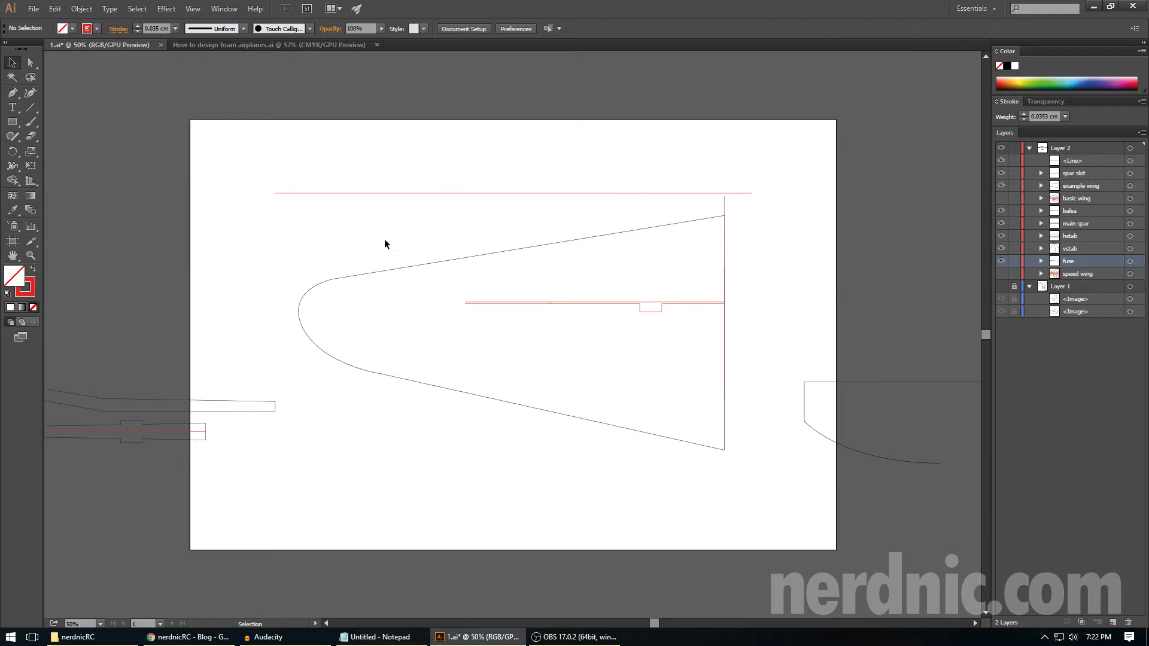
key(a)
mouse_move(271, 204)
mouse_down()
mouse_move(401, 285)
mouse_move(763, 452)
mouse_move(671, 390)
mouse_move(290, 206)
mouse_up()
key(v)
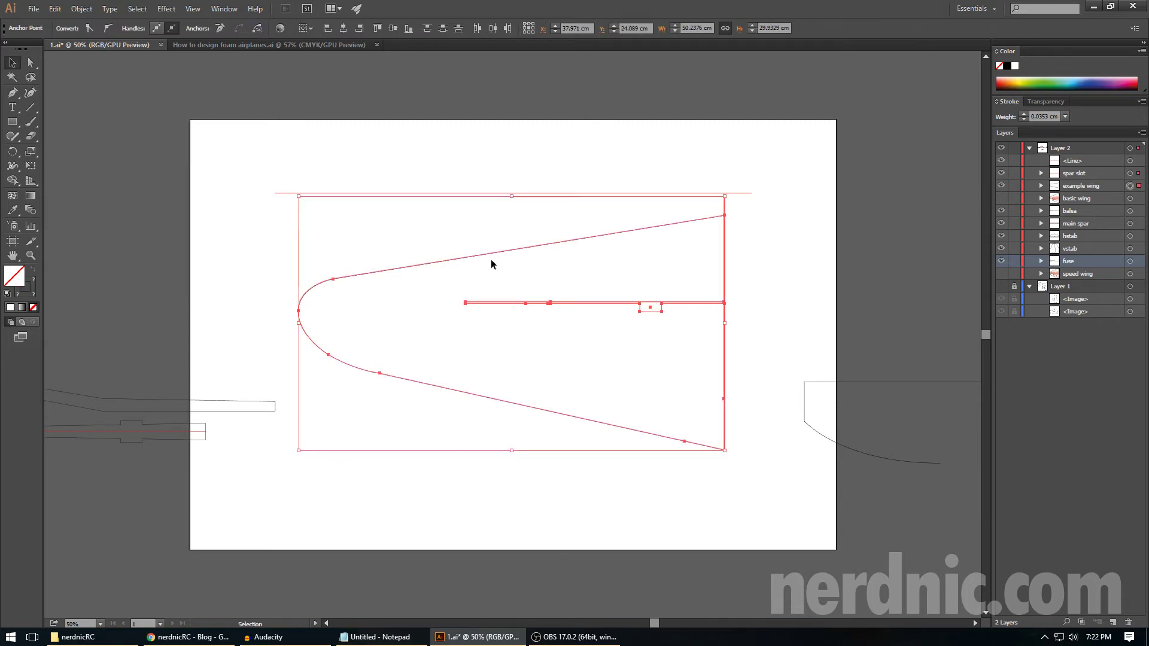
drag(566, 242, 560, 225)
- Rotate the wing and spar slot about the upper root corner until the straight upper edge lies along the reference line
key(r)
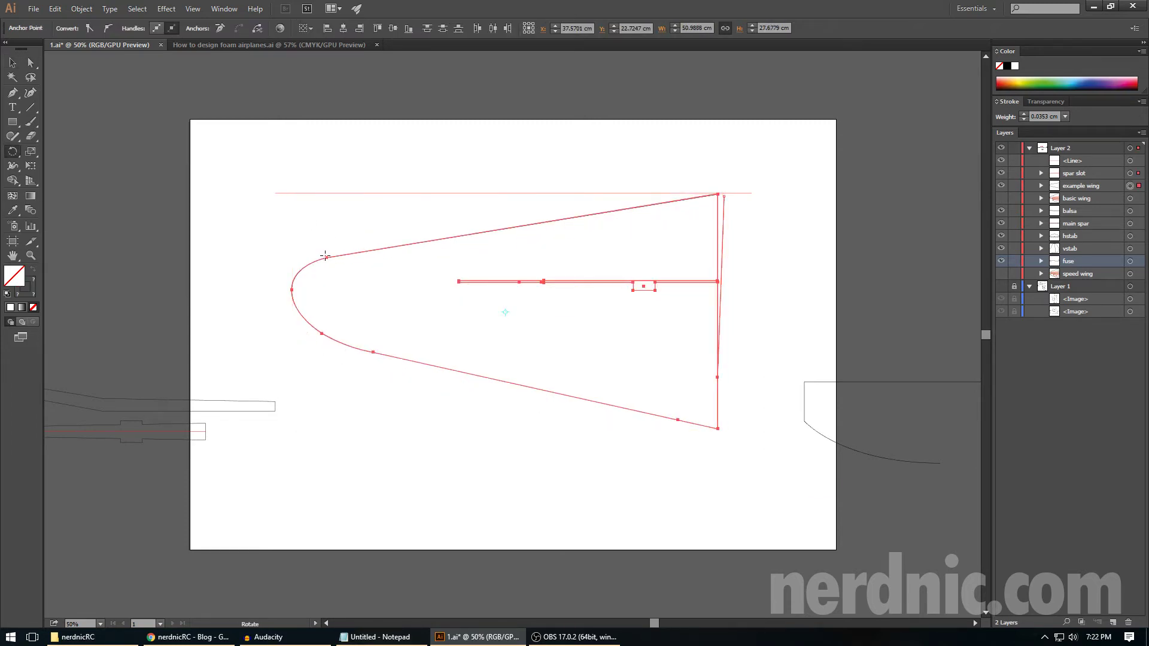
click(718, 191)
drag(328, 259, 324, 195)
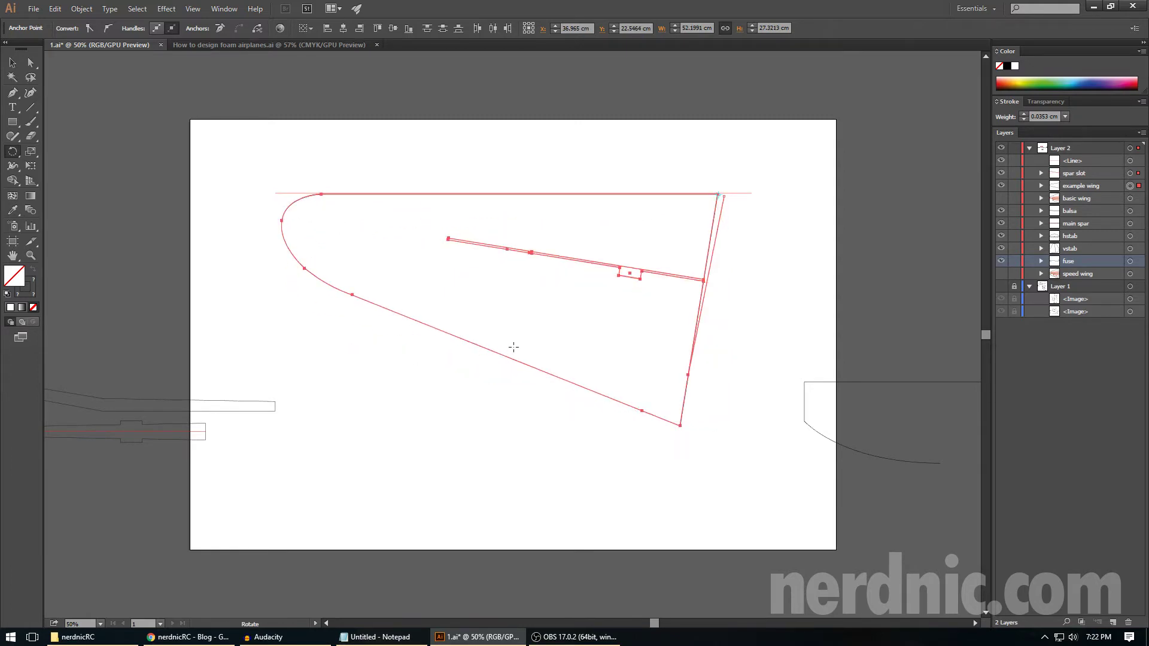
- Paste a copy of the rotated wing and spar slot and reflect it across the horizontal axis
key(ctrl+v)
key(v)
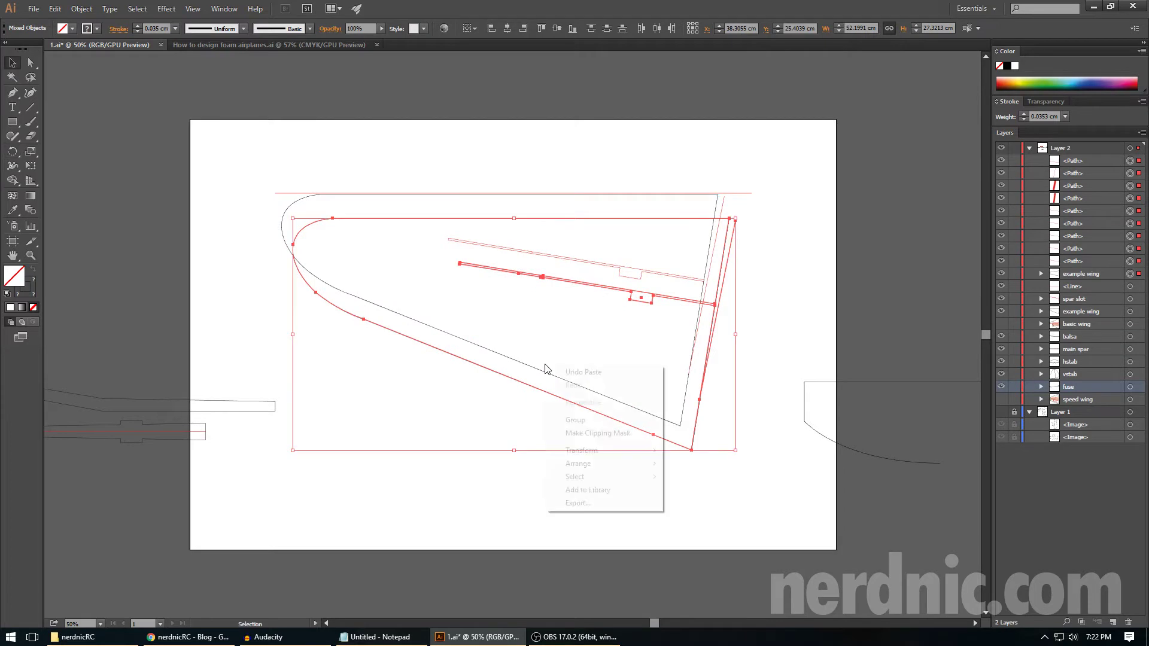
right_click(546, 364)
mouse_move(596, 461)
click(705, 489)
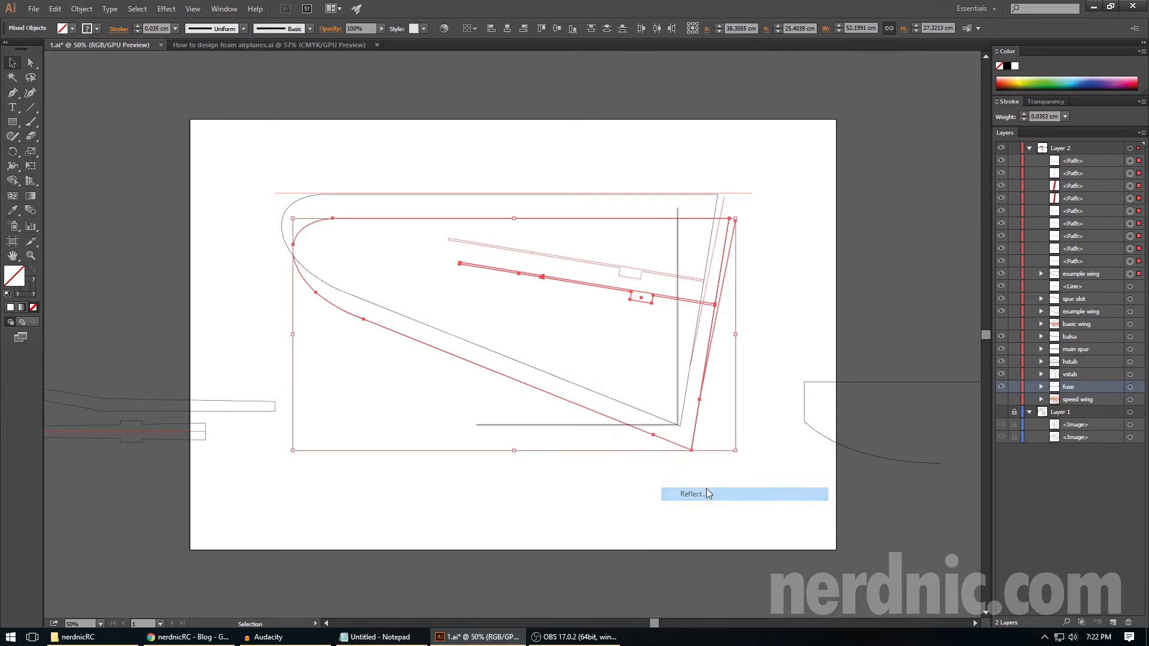
click(515, 255)
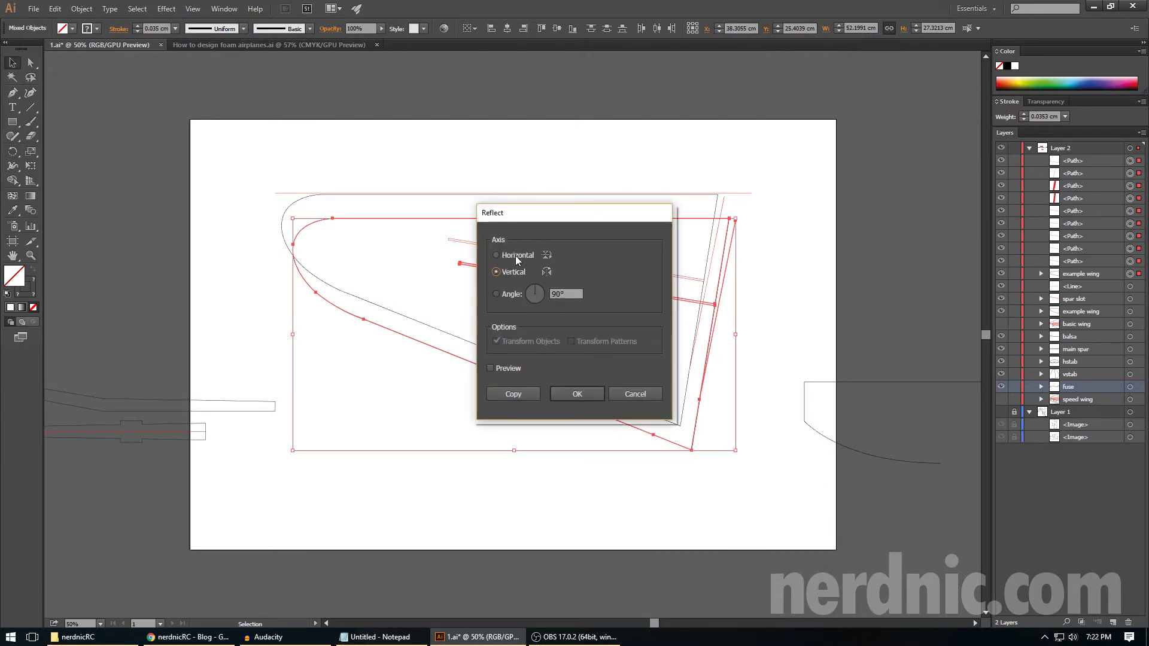
click(577, 394)
- Place the mirrored wing half directly above the original so both halves share the edge on the reference line
drag(622, 454, 608, 197)
click(616, 135)
scroll(622, 274, up, 2)
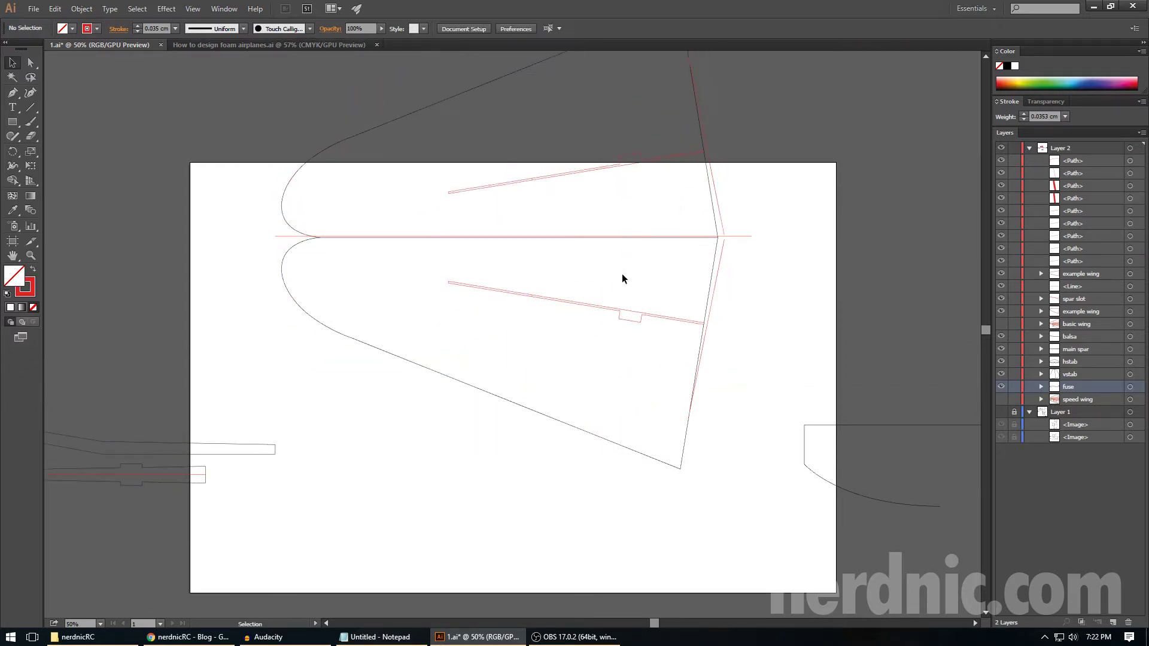
drag(597, 146, 651, 192)
click(600, 123)
- Copy the wing fold lines from How to design foam airplanes.ai into 1.ai and lay them horizontally along the seam between the wing halves
click(201, 45)
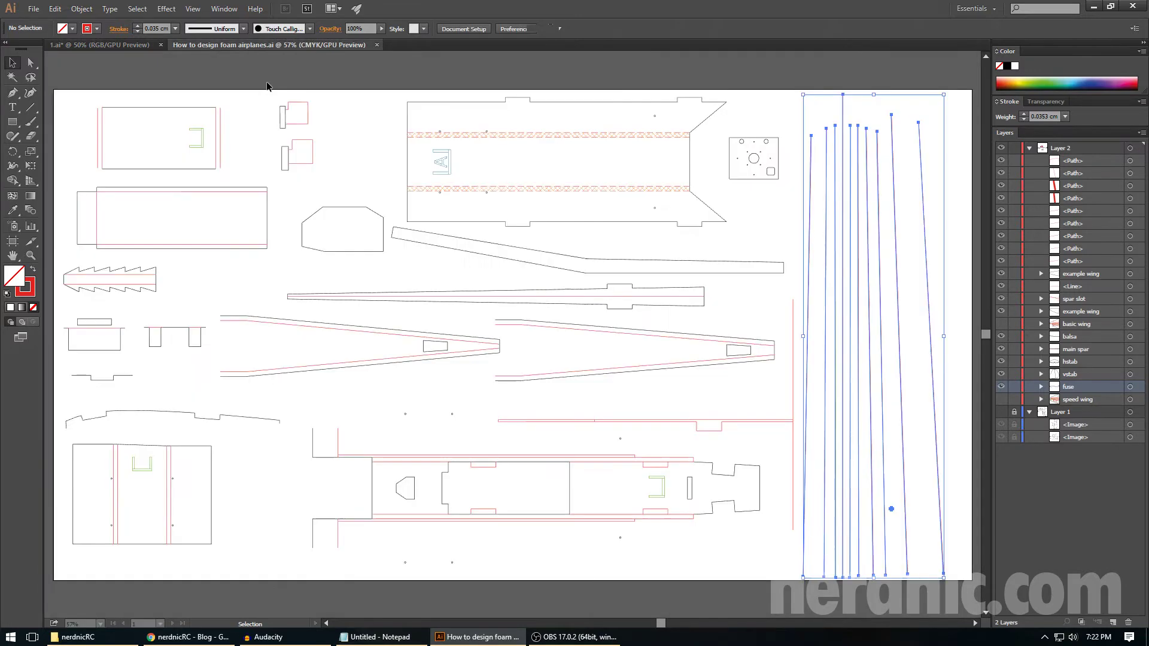
click(850, 243)
key(ctrl+c)
click(108, 44)
key(ctrl+v)
drag(580, 549, 652, 241)
click(783, 179)
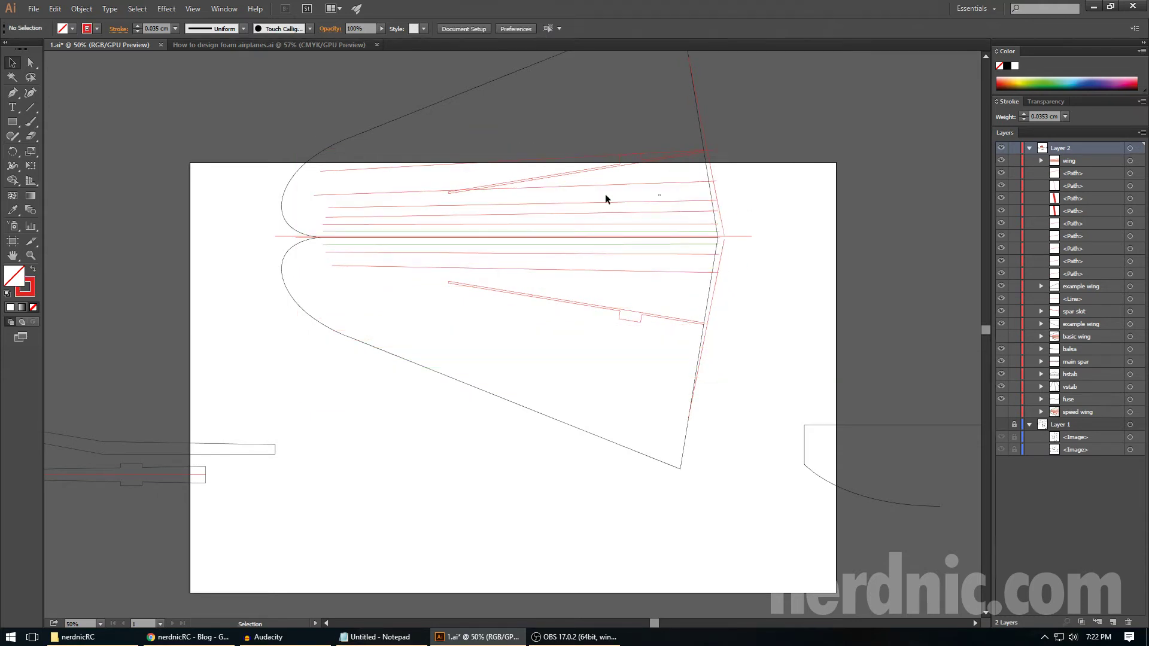
- Reposition the end points of the two uppermost fold lines so they meet the slanted root edge and converge toward the wing tip
click(683, 153)
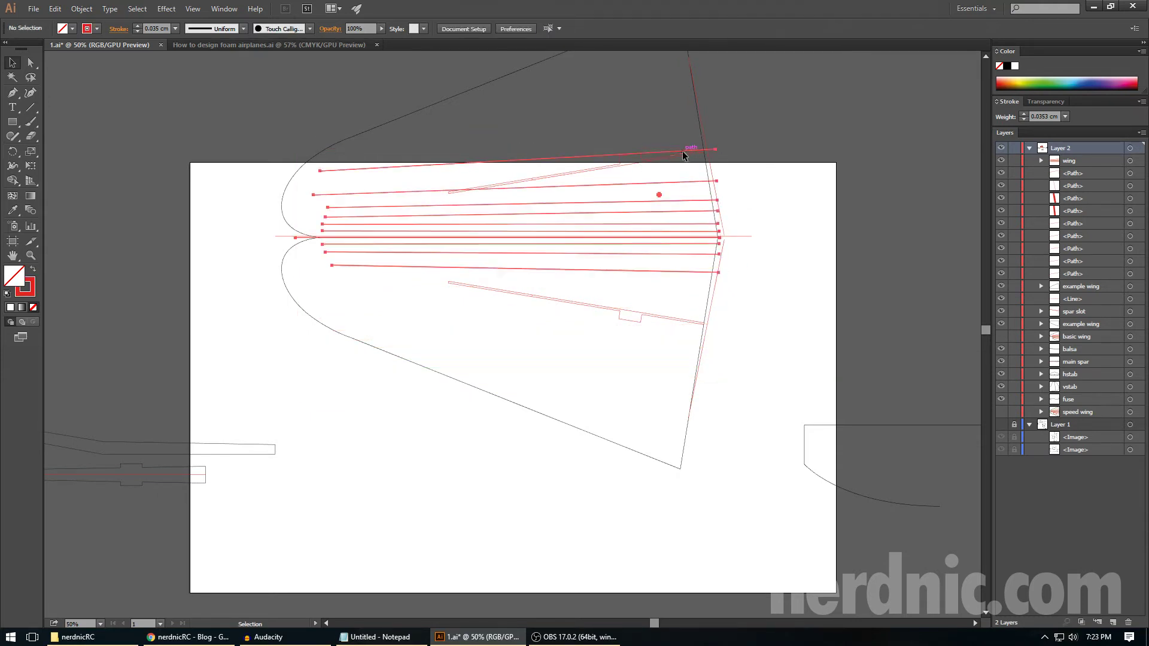
key(ctrl+shift+a)
key(a)
click(684, 148)
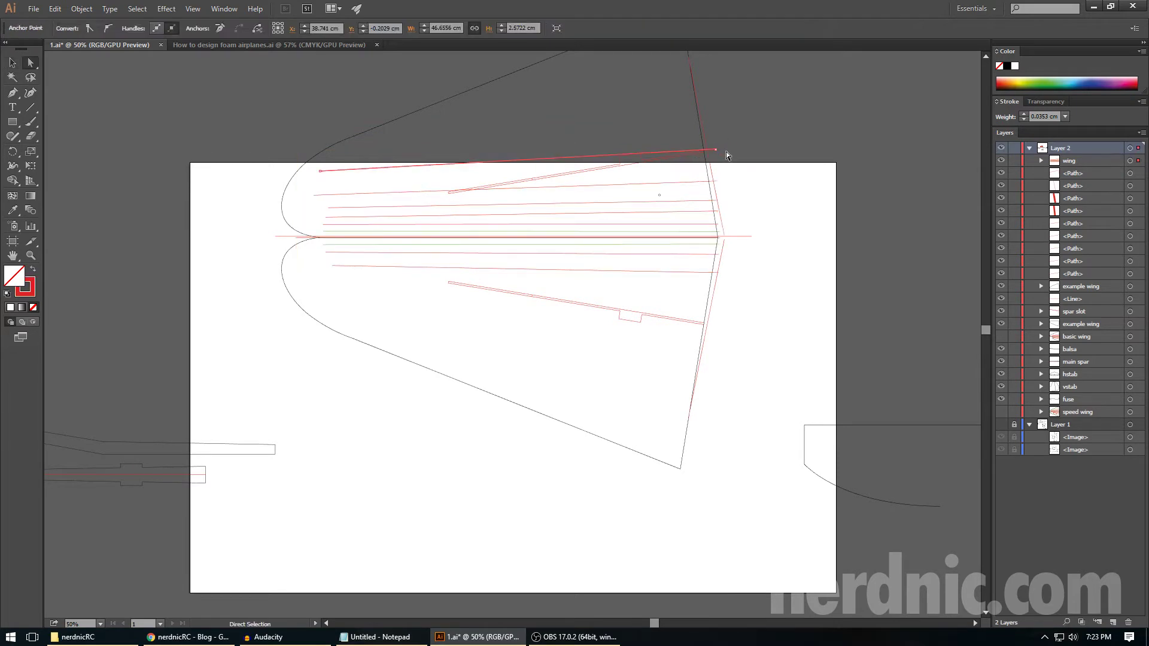
drag(717, 150, 701, 140)
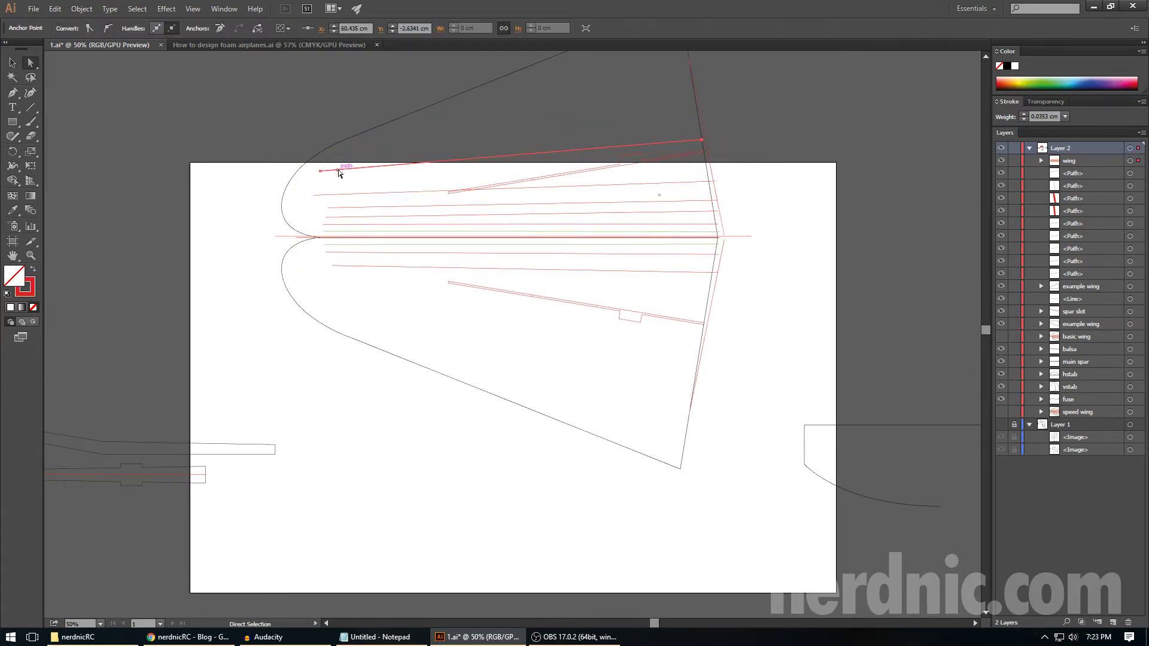
drag(320, 171, 320, 188)
drag(717, 183, 707, 167)
drag(311, 195, 338, 207)
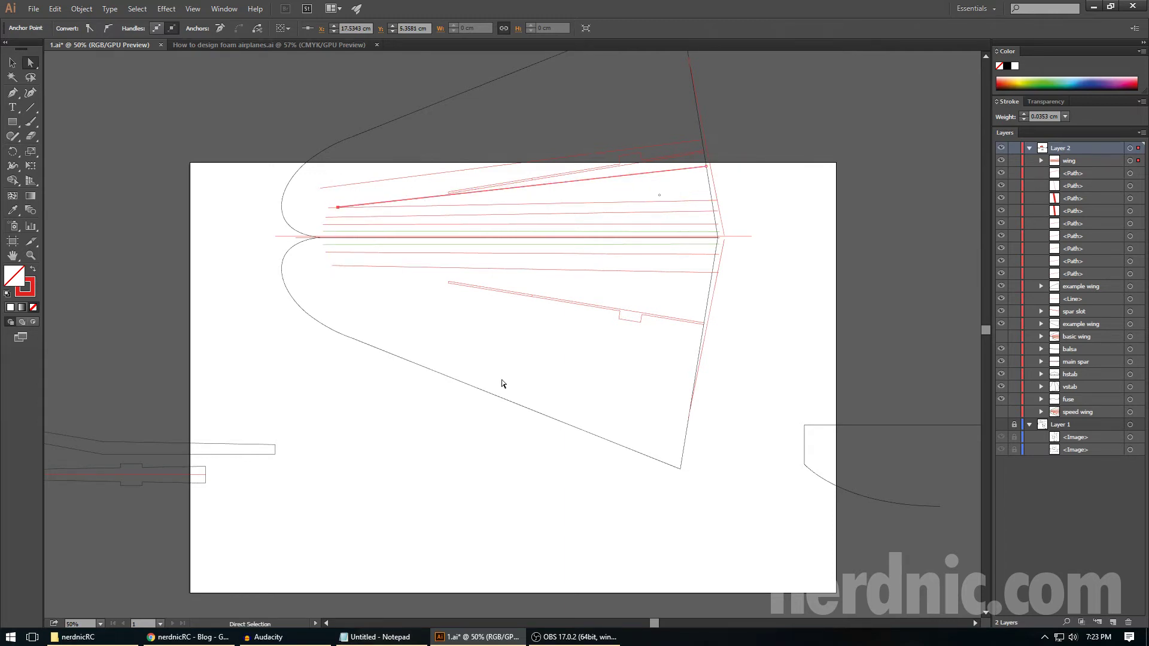
click(620, 219)
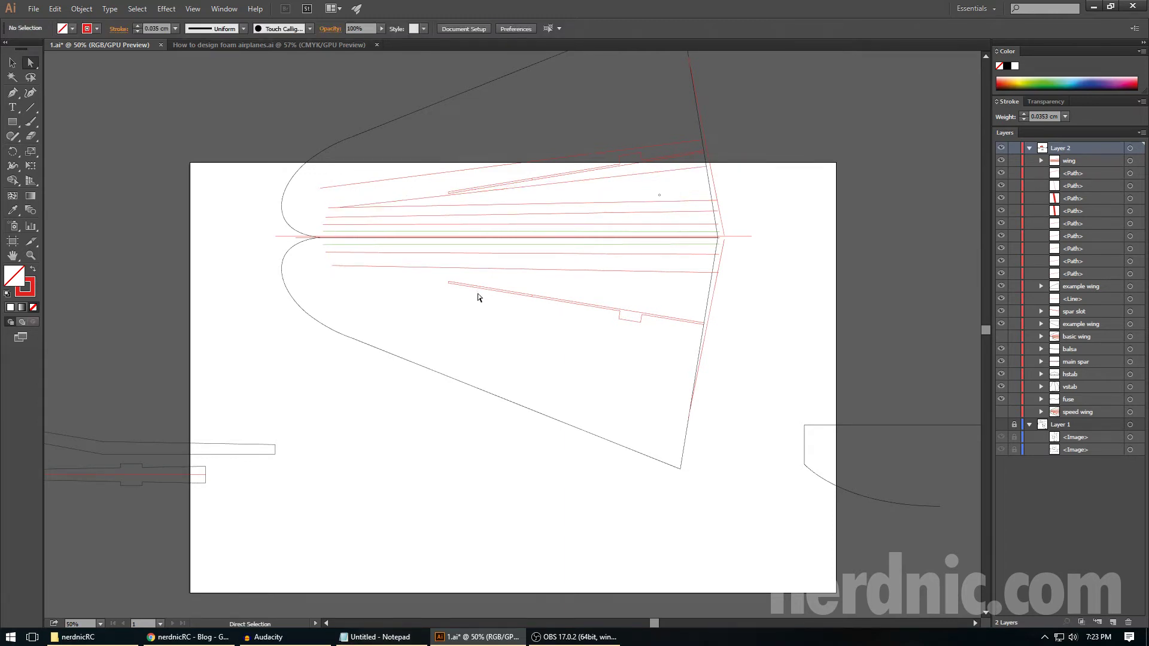
- Delete all the example wing artwork, including the mirrored half, spar slots, reference line and fold lines, and show the speed wing
scroll(484, 305, up, 2)
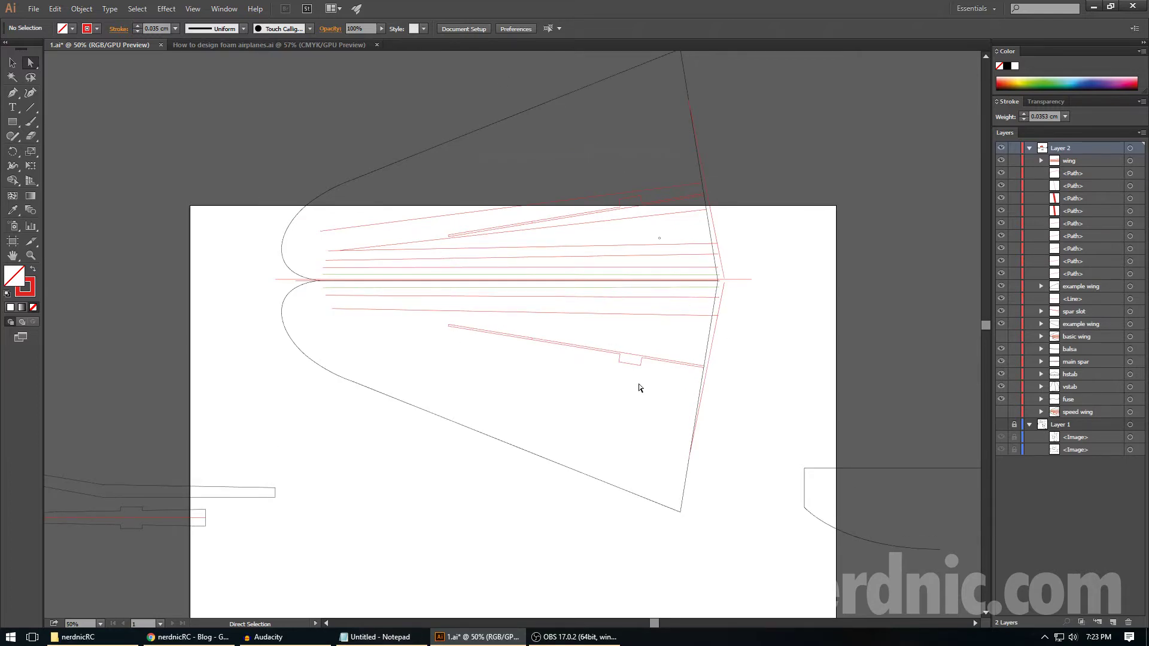
scroll(608, 372, up, 1)
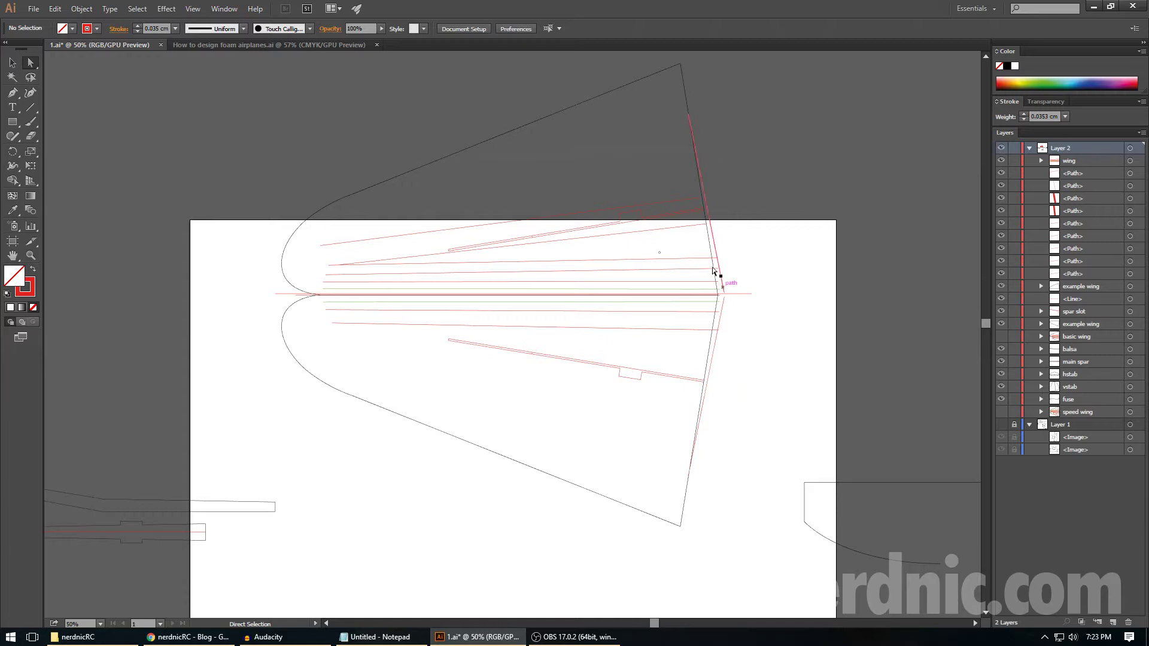
click(642, 377)
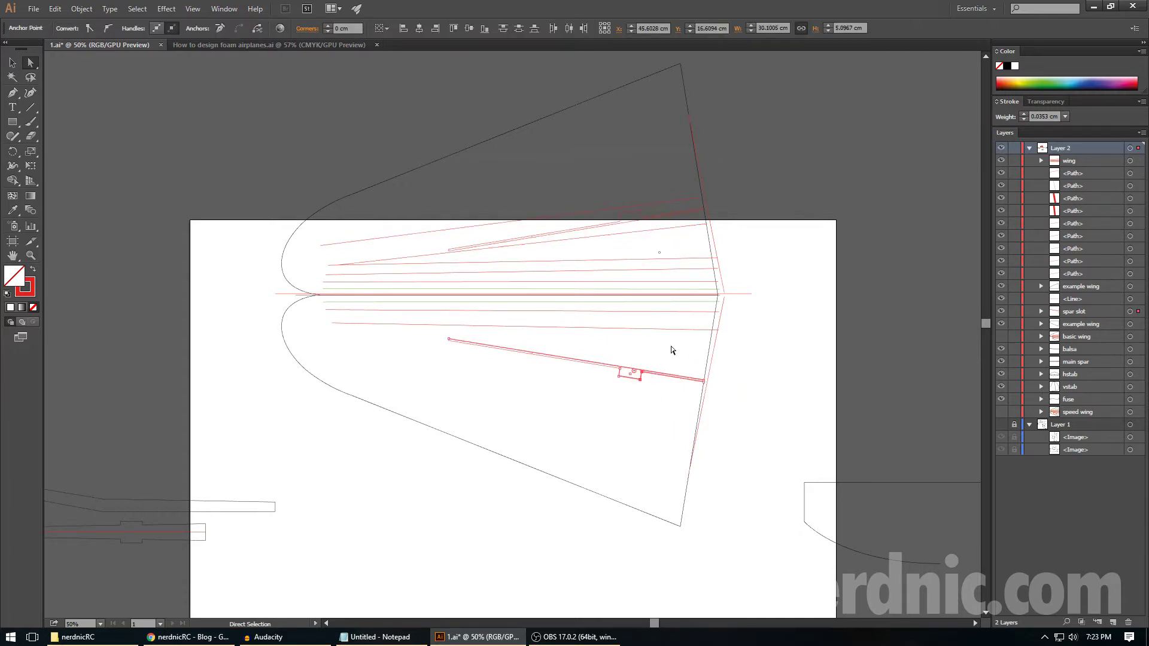
key(v)
drag(256, 91, 753, 470)
key(Delete)
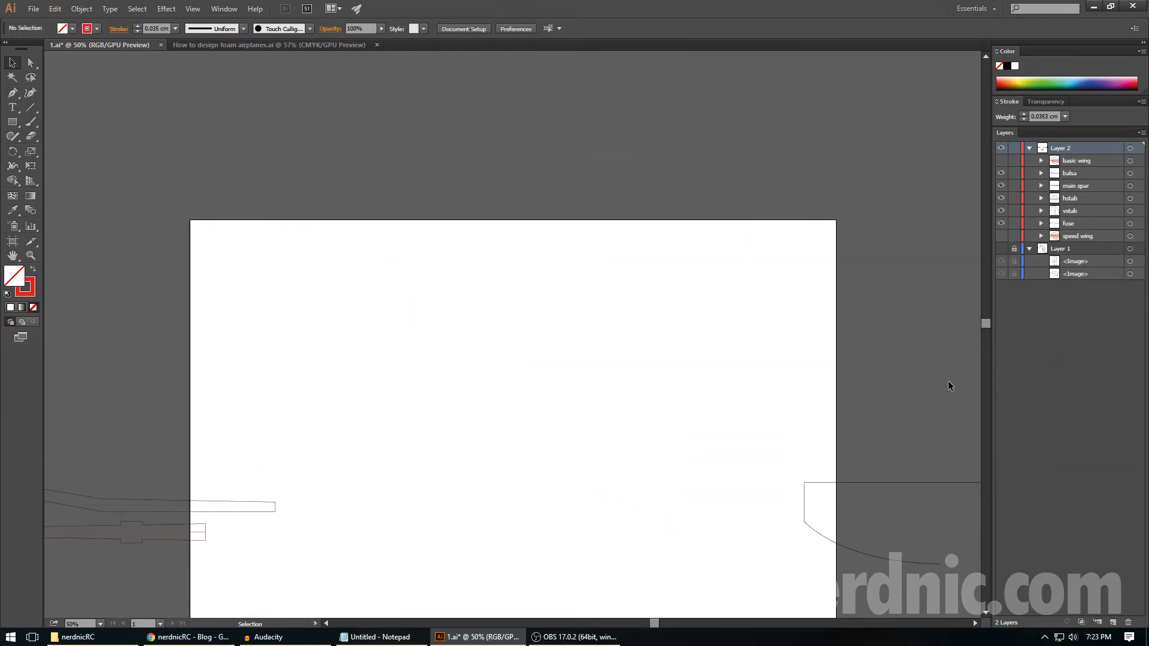
click(1000, 236)
scroll(754, 264, down, 3)
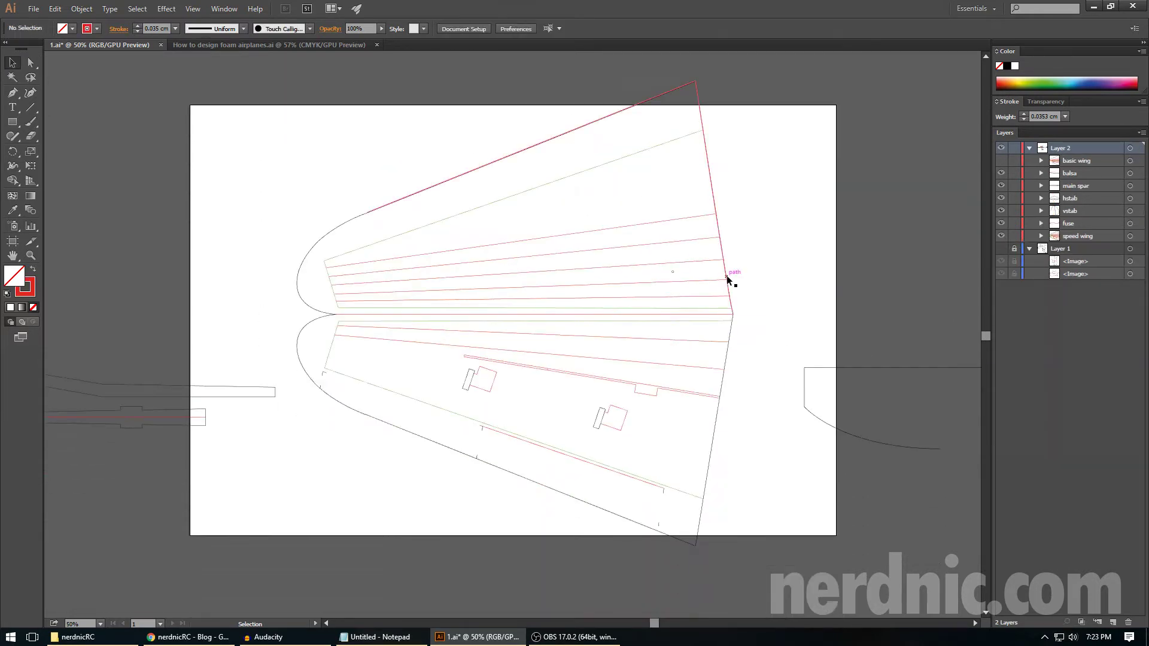
- Move the main spar onto the lower half of the speed wing, with its wide end at the root edge beside the spar slot
mouse_move(654, 624)
mouse_down()
mouse_move(620, 585)
mouse_move(633, 631)
mouse_up()
scroll(620, 585, down, 1)
click(482, 390)
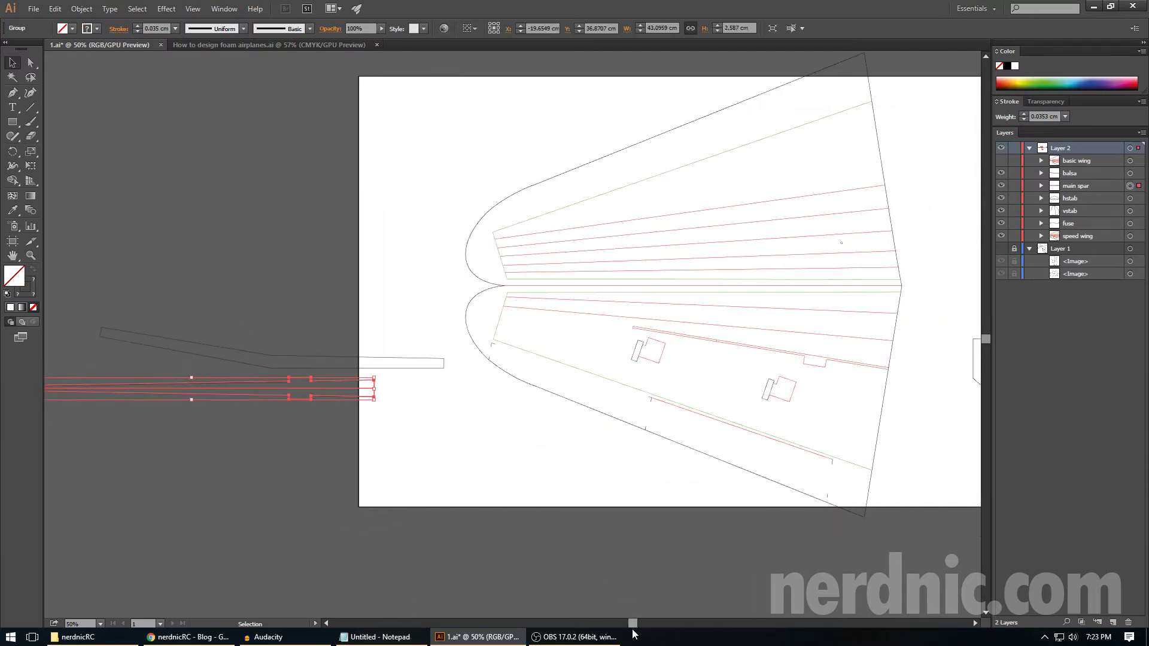
drag(351, 391, 866, 347)
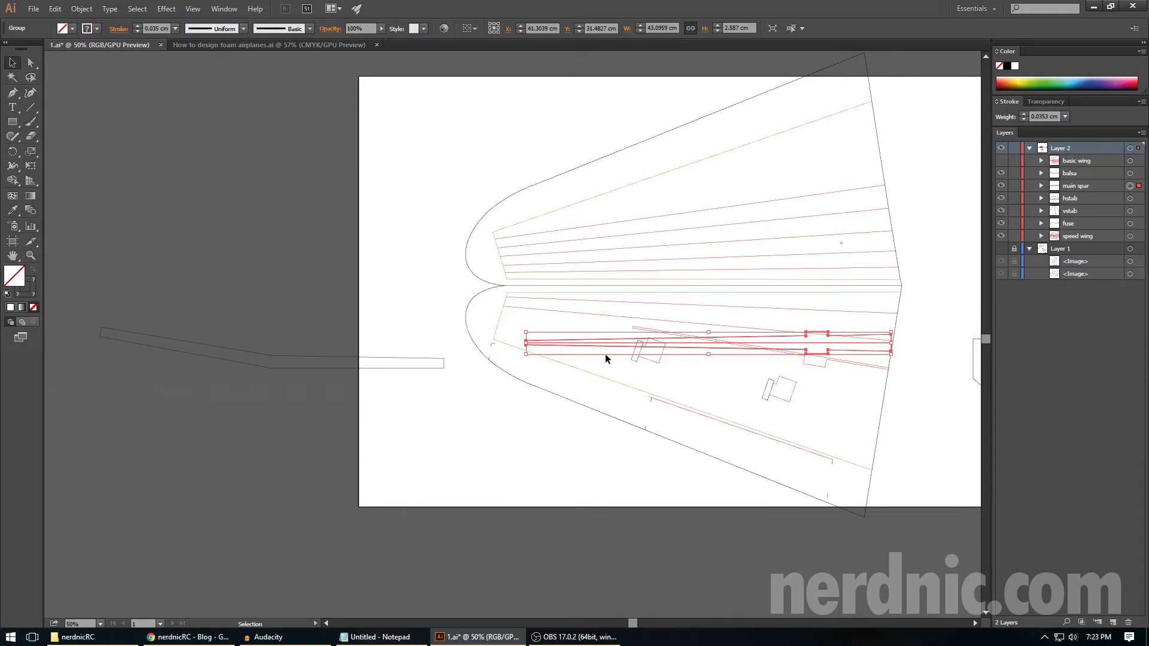
mouse_move(848, 342)
mouse_down()
mouse_move(848, 357)
mouse_move(837, 356)
mouse_up()
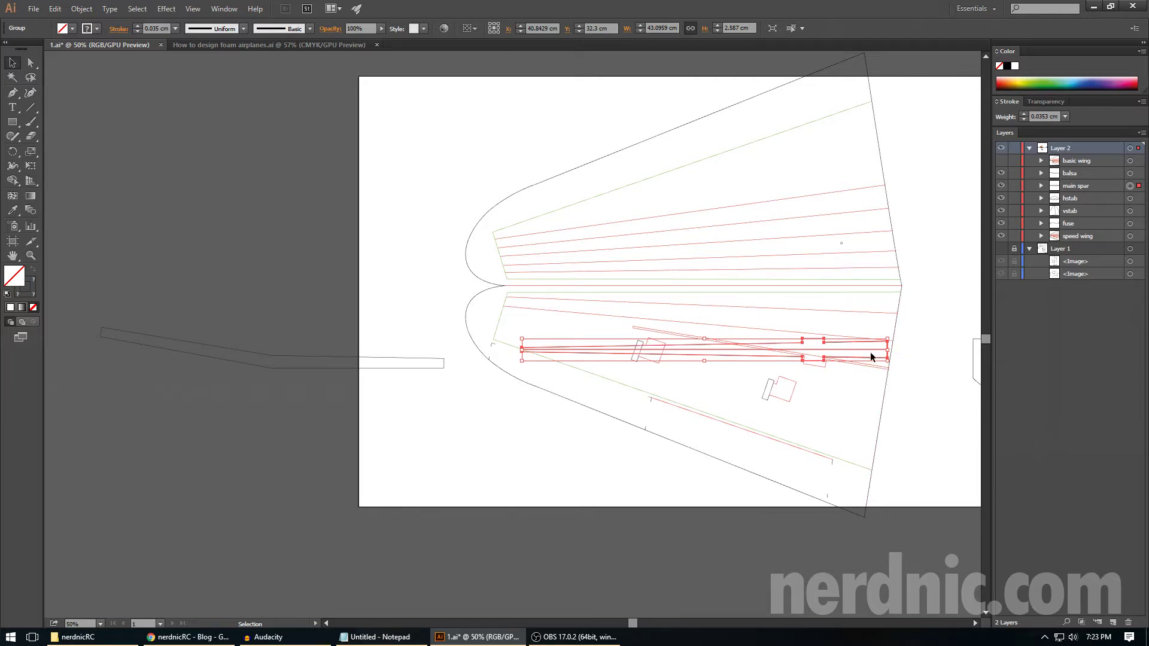
drag(869, 353, 872, 356)
key(Right)
key(Right)
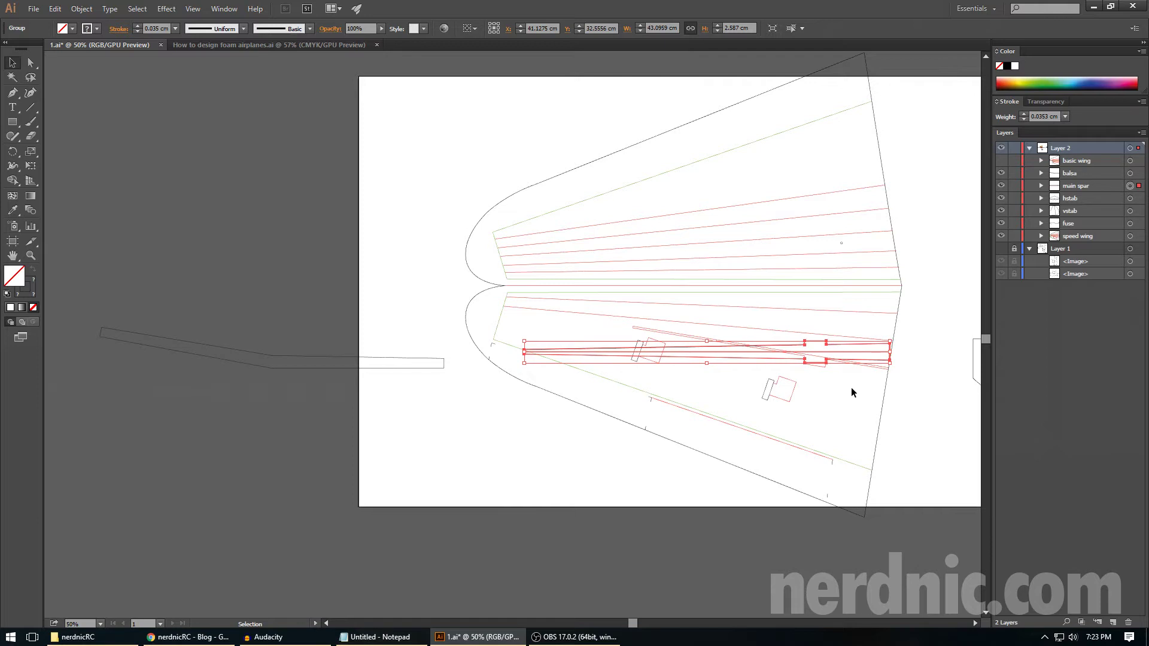
click(851, 387)
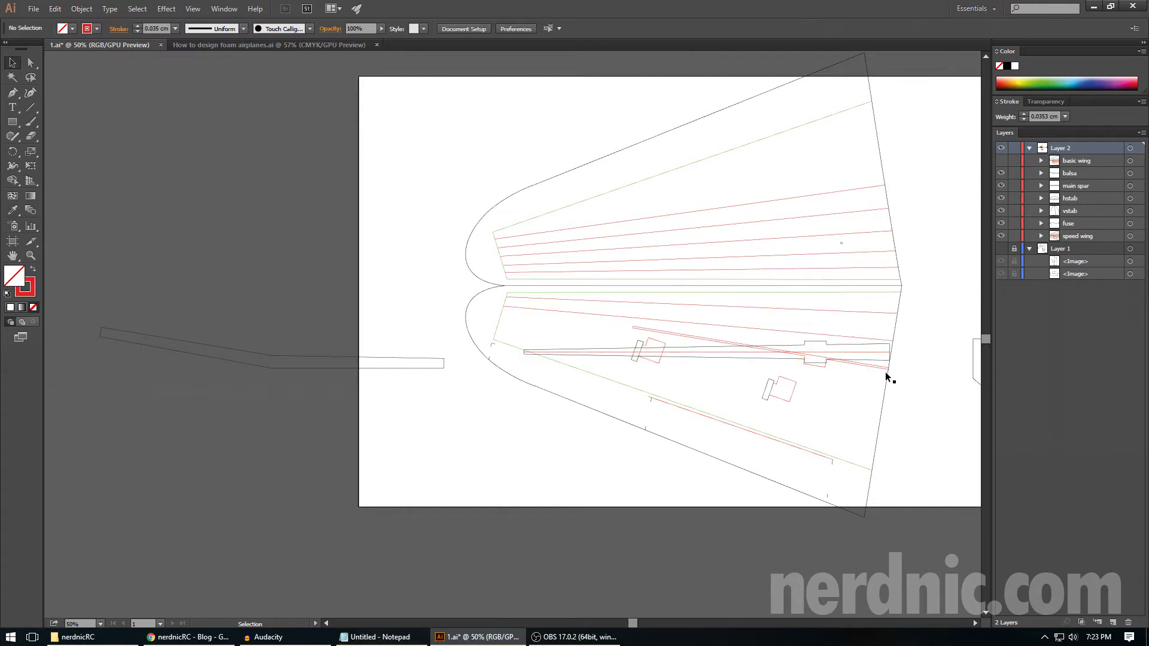
click(850, 351)
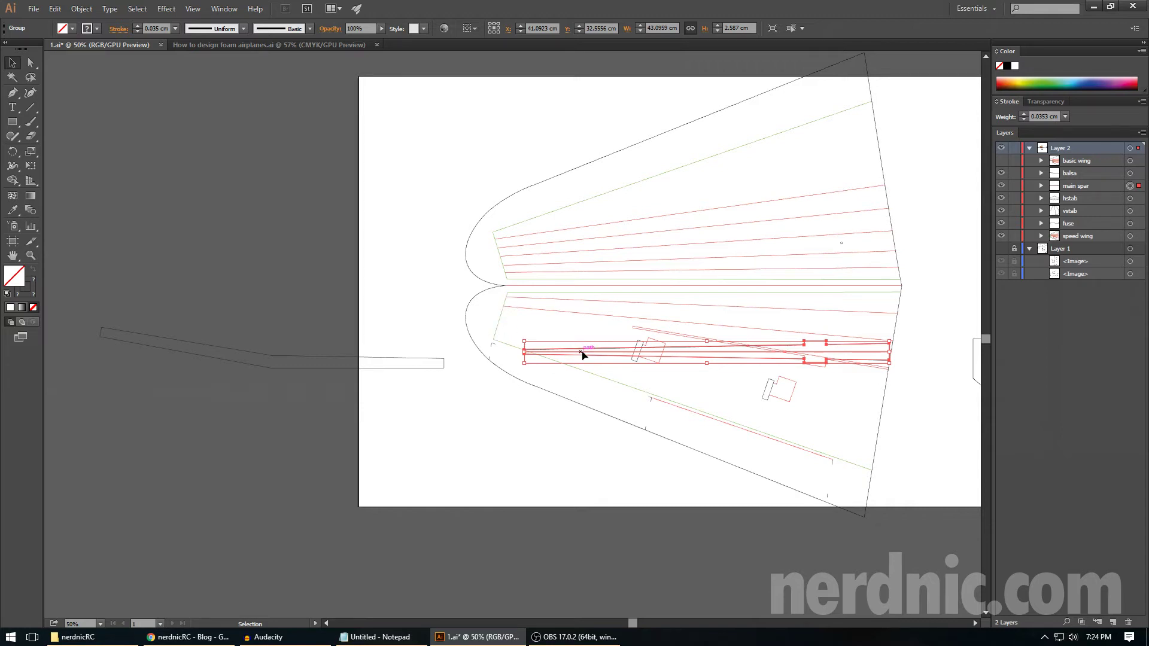
- Move the main spar off the speed wing into the empty area below its lower half
mouse_move(592, 353)
mouse_down()
mouse_move(546, 408)
mouse_move(419, 485)
mouse_move(431, 477)
mouse_up()
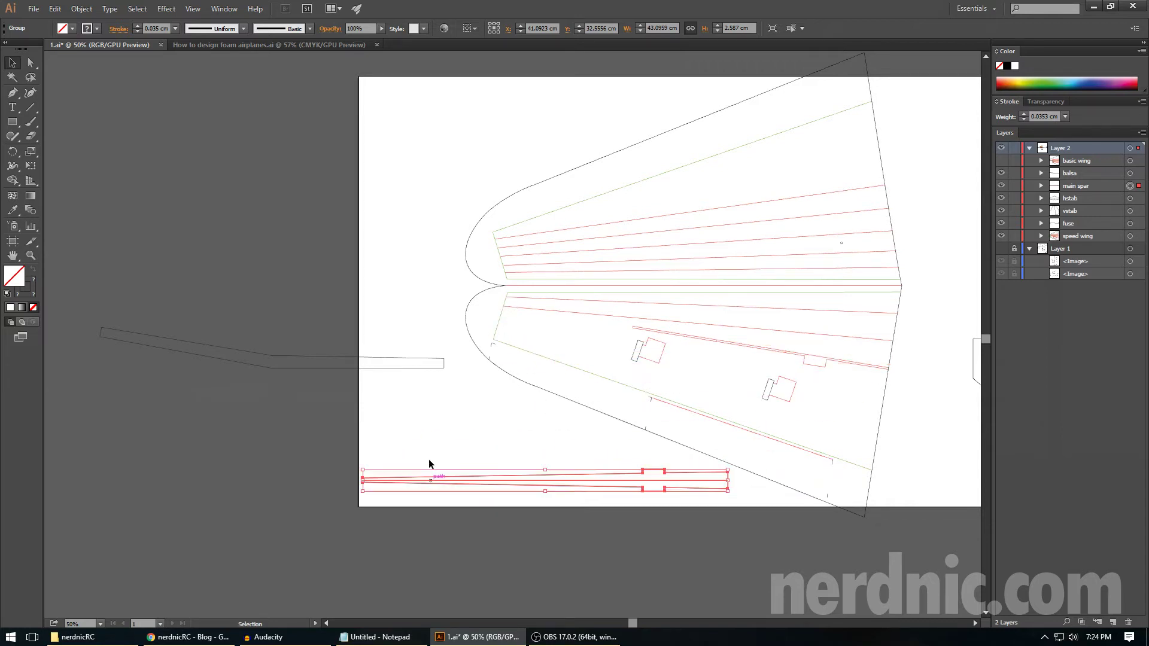
click(278, 356)
- Measure with a temporary line from the tab cutout of the spar slot to the tip fold line, and delete that line
click(31, 107)
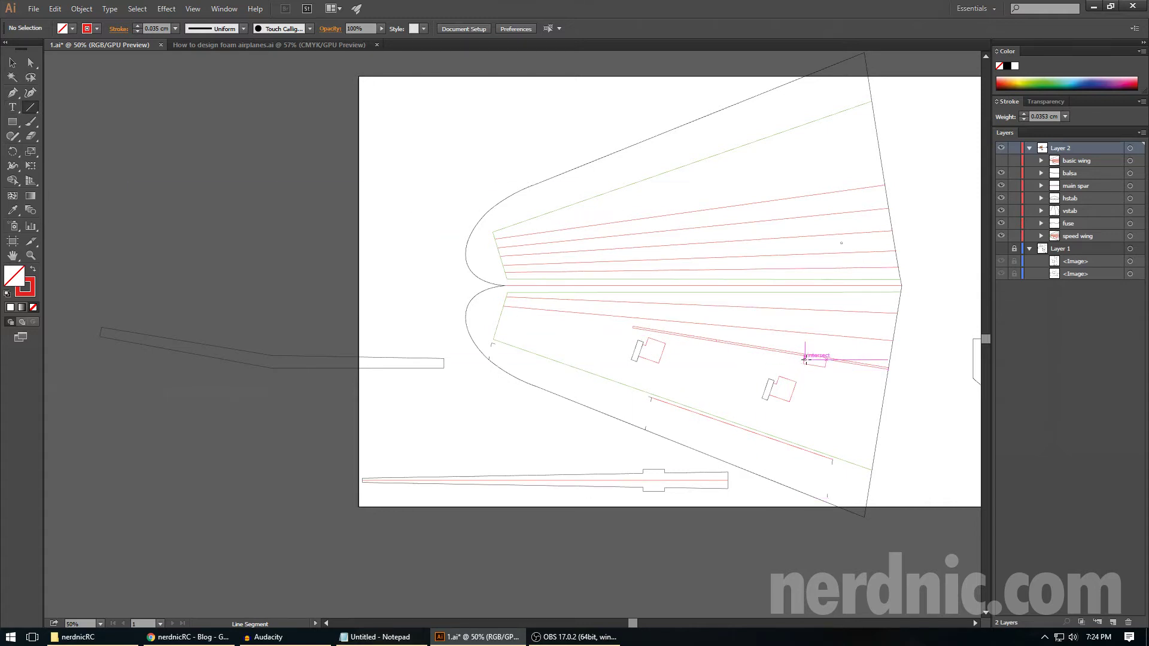
drag(805, 356, 502, 309)
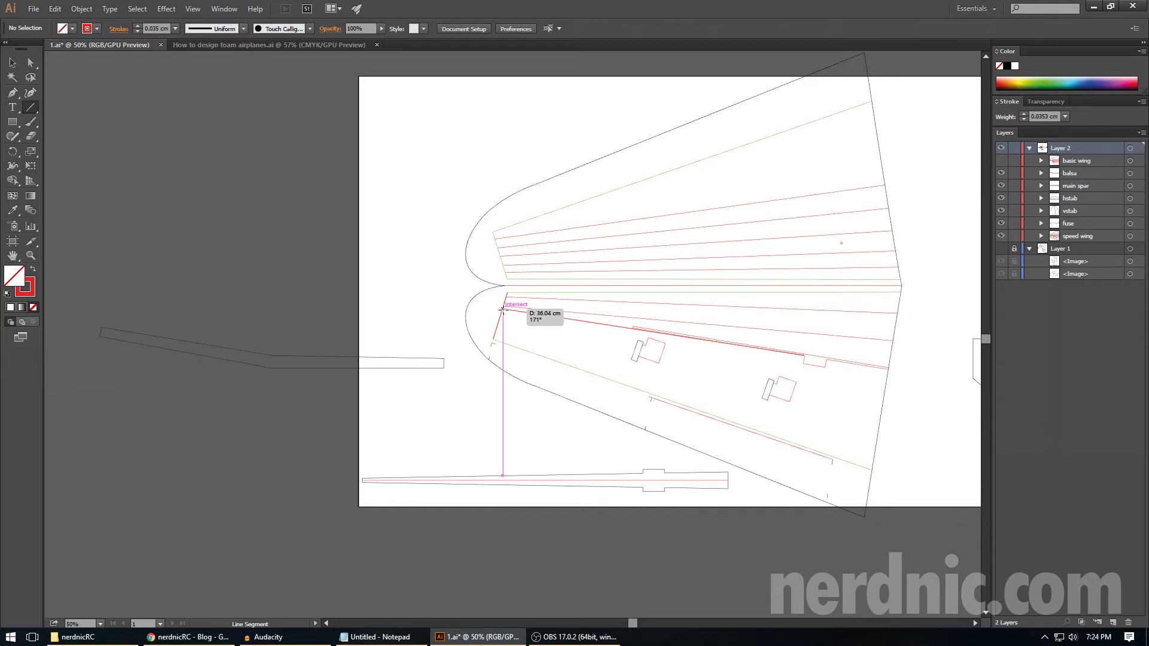
drag(503, 309, 502, 309)
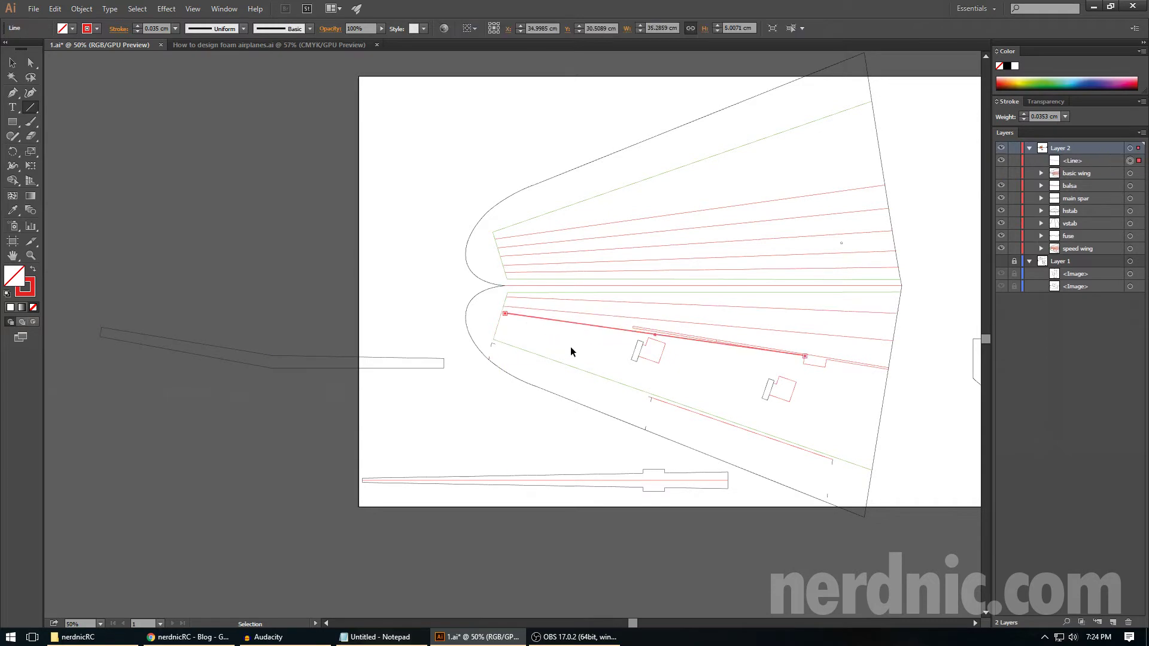
key(Delete)
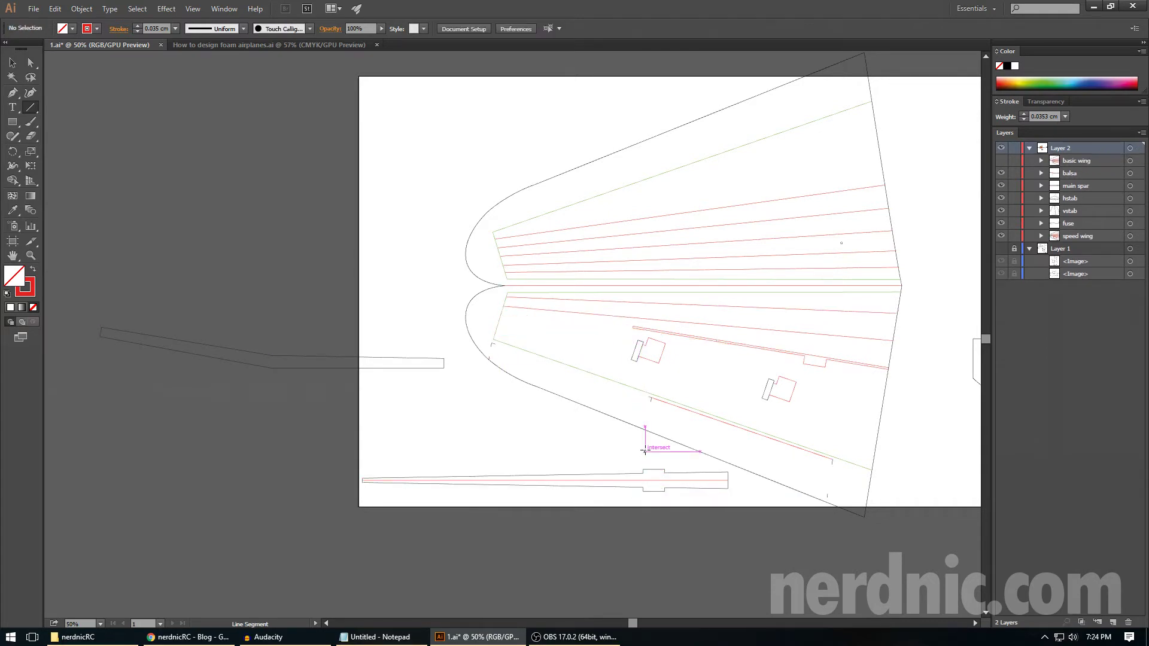
- Draw a horizontal reference line about 36 cm long outward from the main spar's tab, and move the spar up just beneath it
drag(643, 452, 338, 452)
key(a)
key(v)
drag(665, 480, 651, 462)
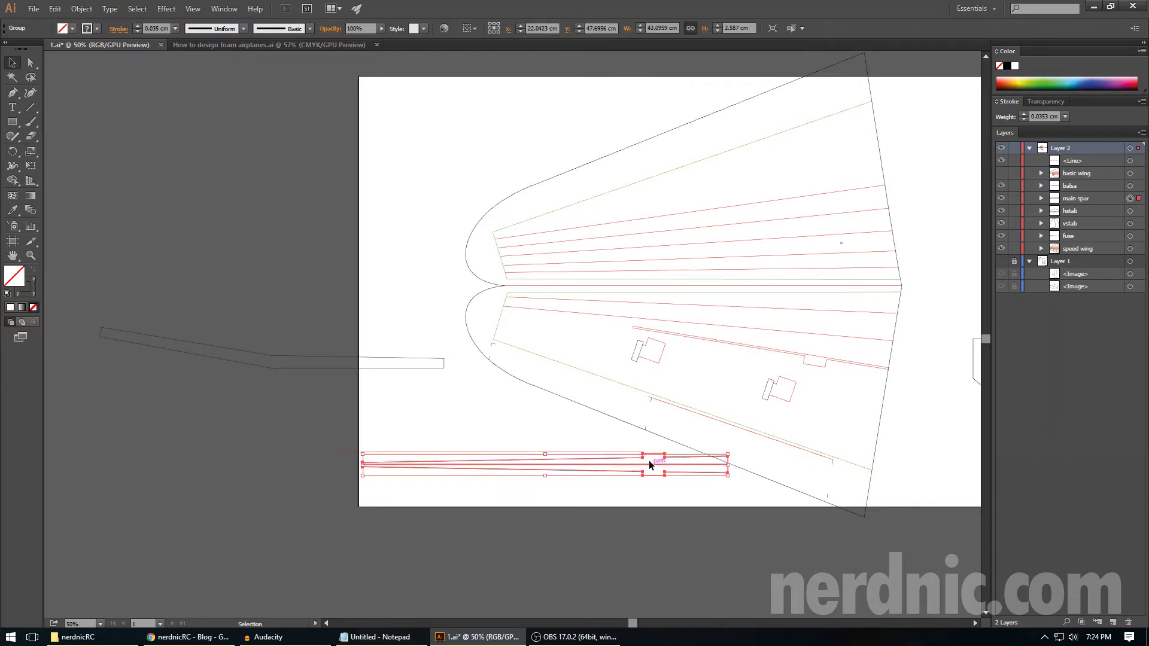
click(651, 511)
- Extend the main spar's narrow end points outward until they line up with the free end of the reference line
key(a)
drag(329, 450, 374, 498)
click(368, 498)
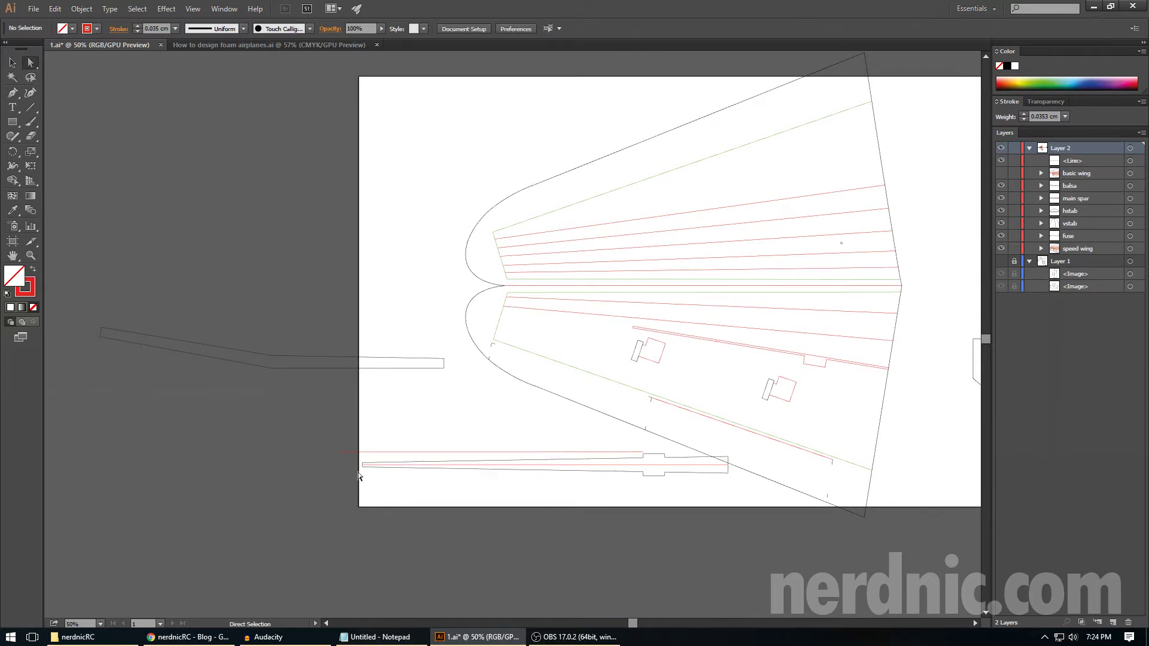
drag(353, 460, 371, 481)
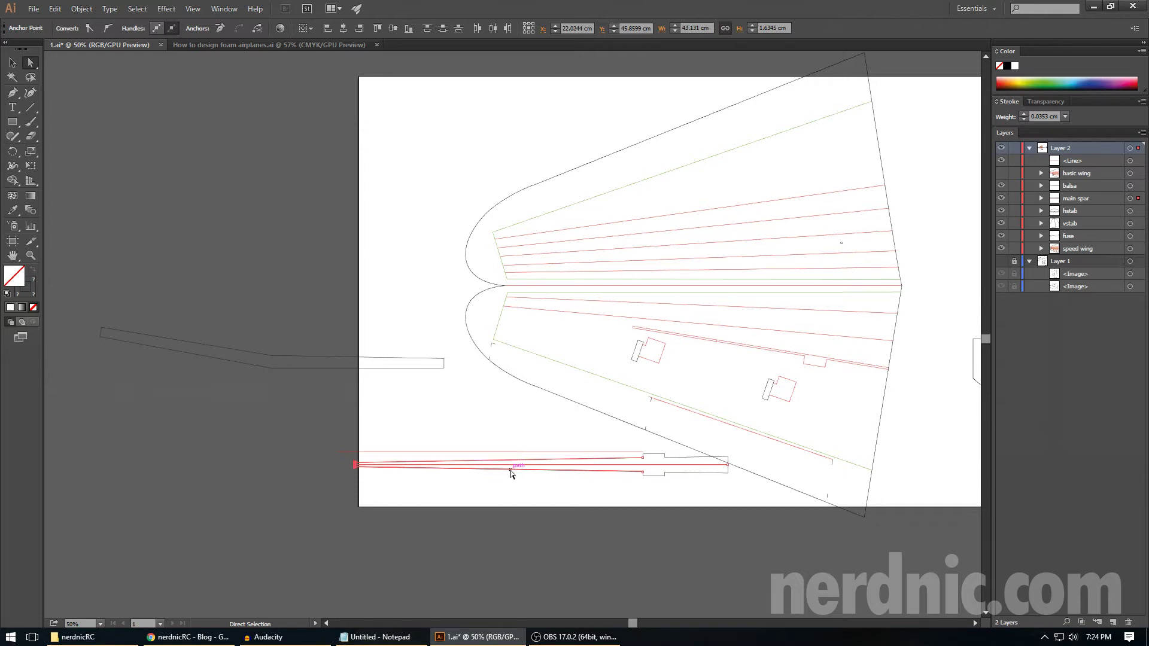
key(Left)
key(ctrl+equal)
key(ctrl+equal)
key(ctrl+equal)
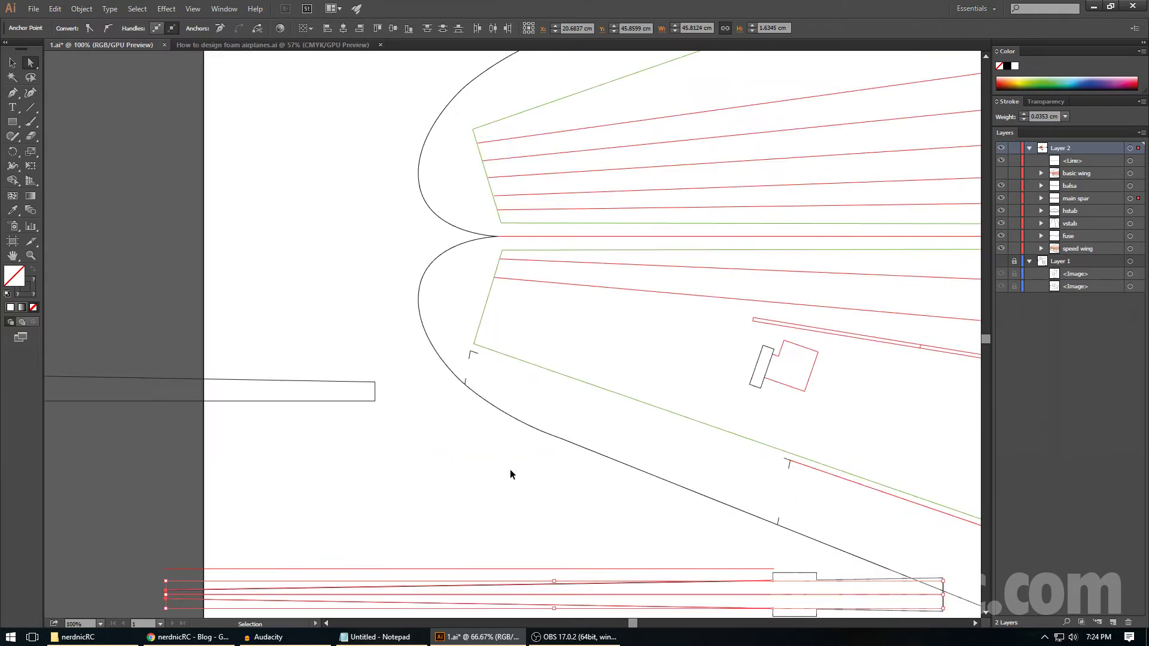
scroll(588, 591, left, 5)
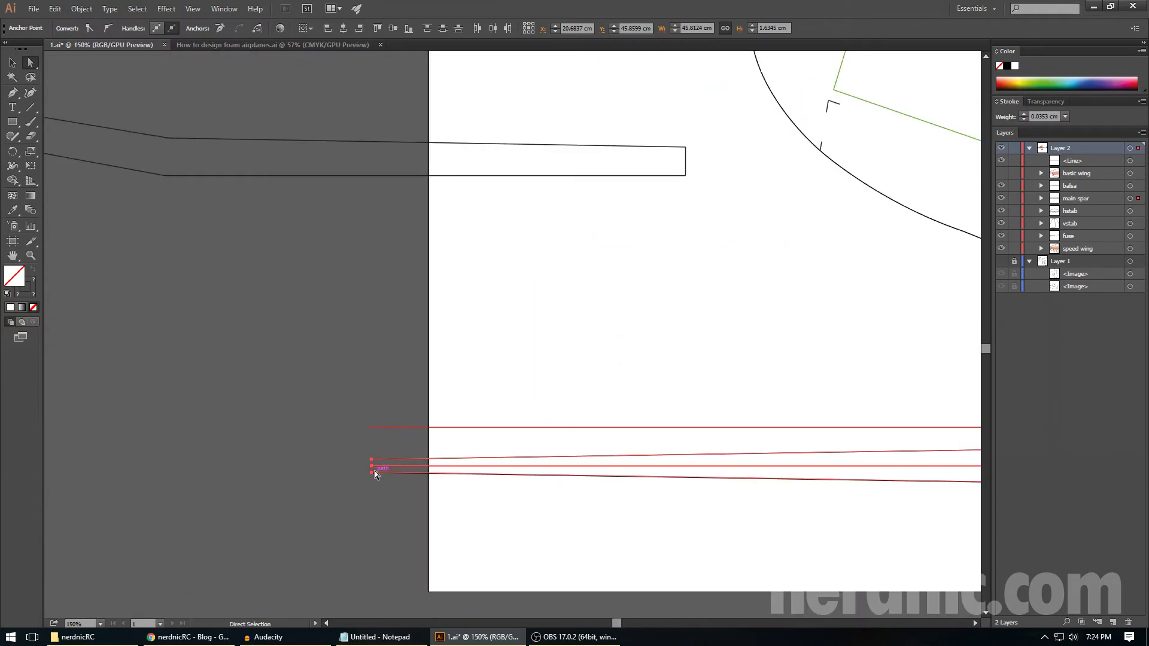
drag(368, 444, 373, 473)
click(429, 519)
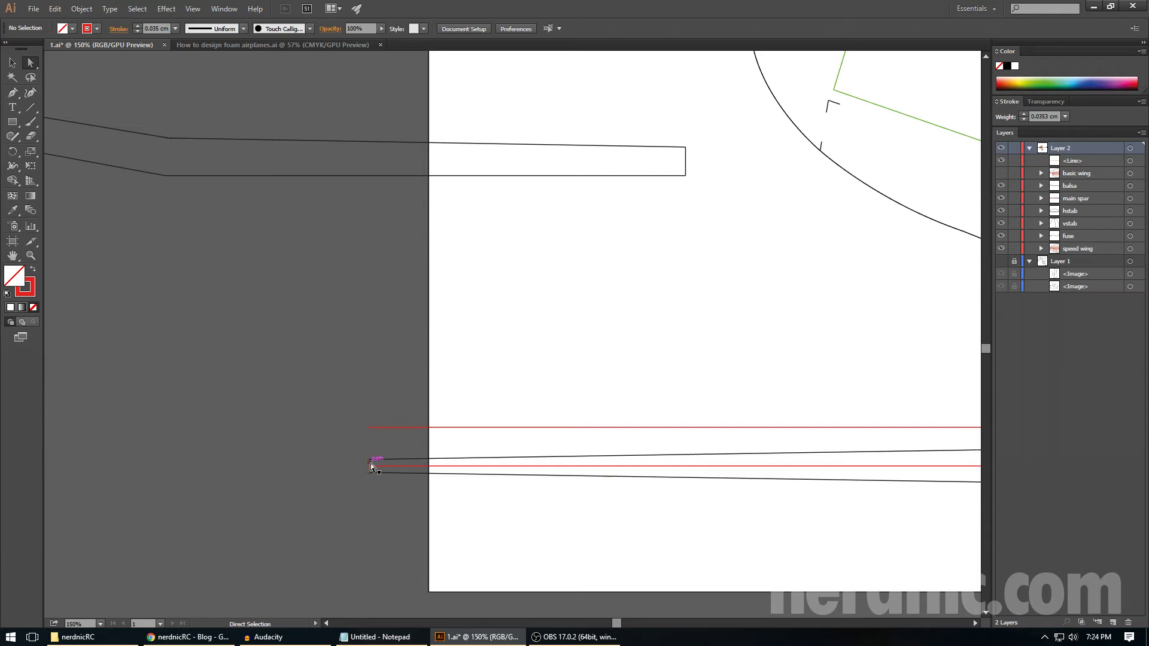
- Draw a straight line across the lower wing half, parallel to its tip fold line
key(ctrl+minus)
key(ctrl+minus)
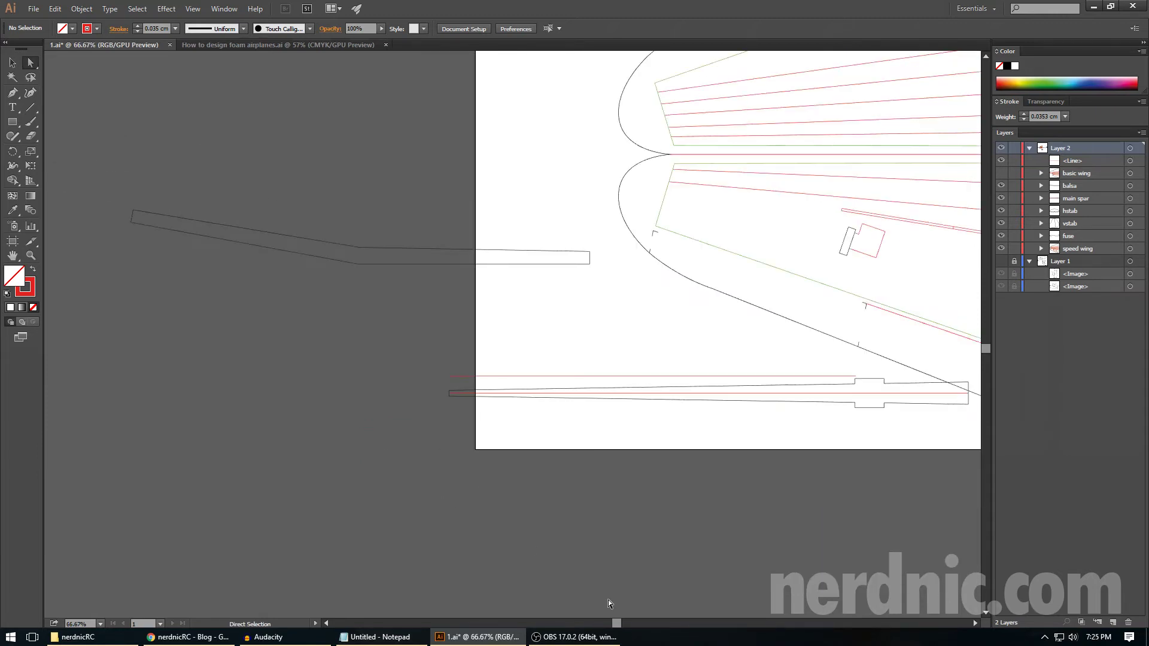
mouse_move(622, 623)
mouse_down()
mouse_move(665, 620)
mouse_move(645, 622)
mouse_up()
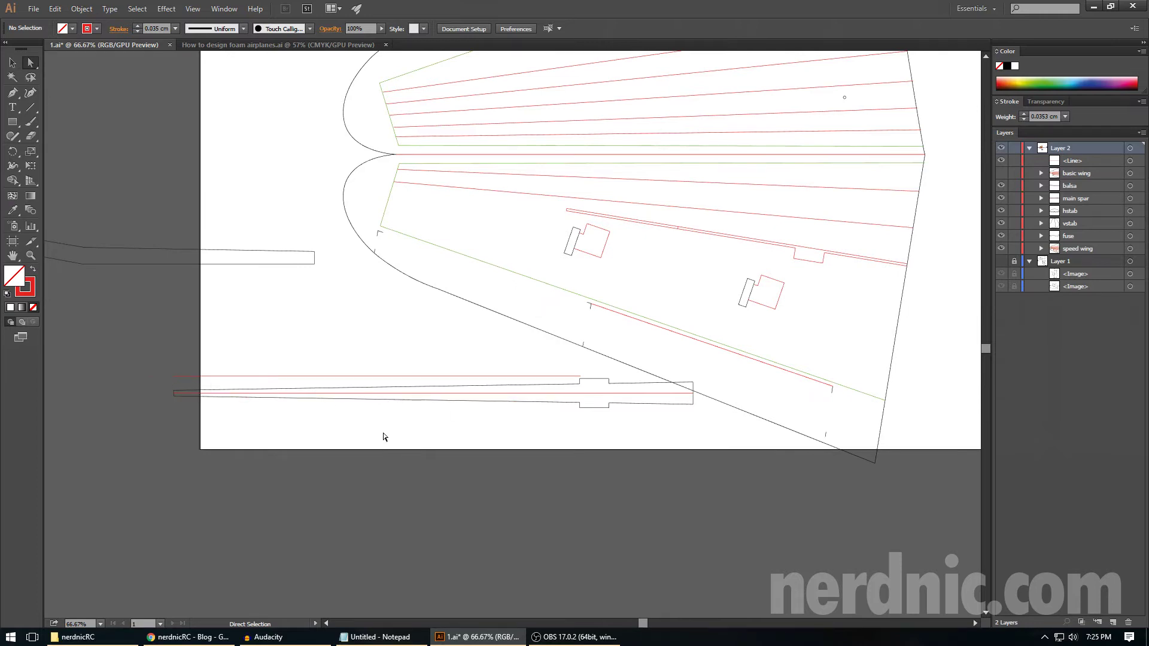
click(31, 108)
drag(466, 256, 491, 162)
- Try selecting the main spar's narrow-end points and its tab and wide-end points, and clear the selection
key(a)
drag(147, 383, 397, 396)
key(v)
key(ctrl+z)
key(a)
click(401, 394)
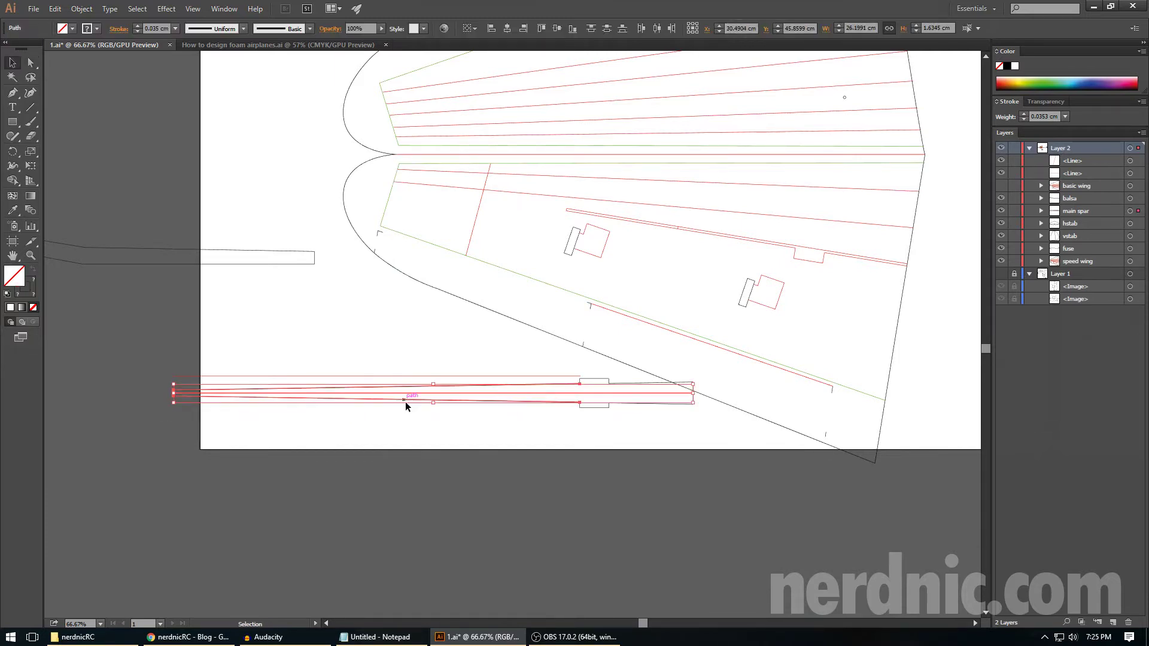
click(542, 435)
drag(710, 432, 600, 370)
drag(667, 436, 596, 378)
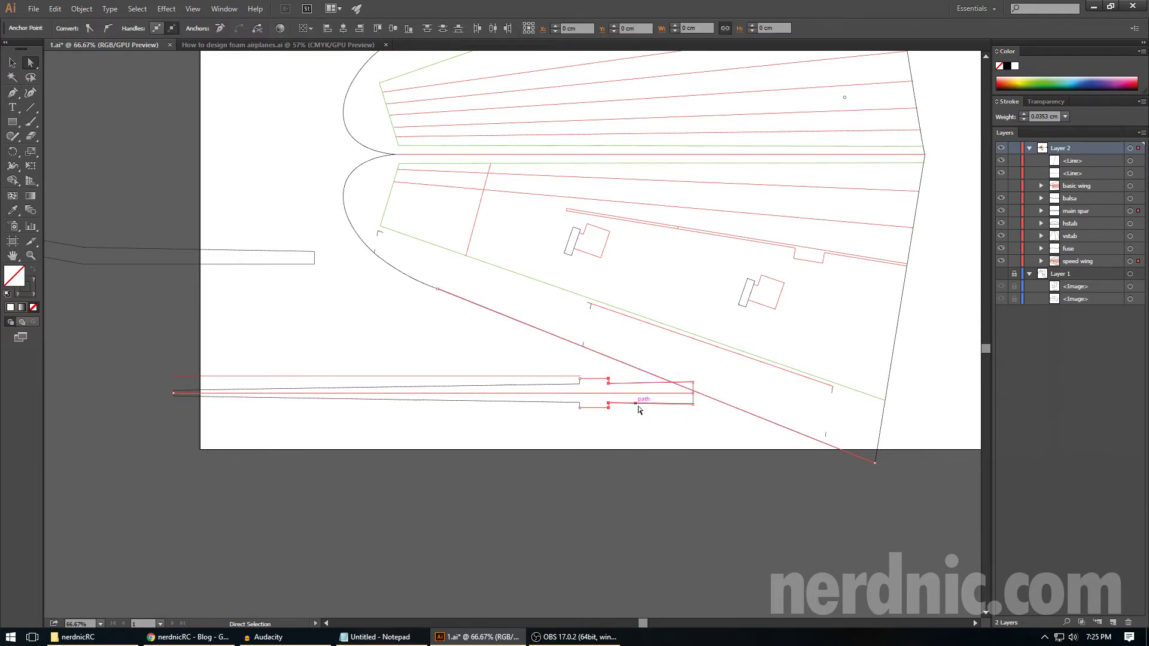
drag(659, 431, 598, 377)
click(558, 396)
click(654, 393)
click(640, 435)
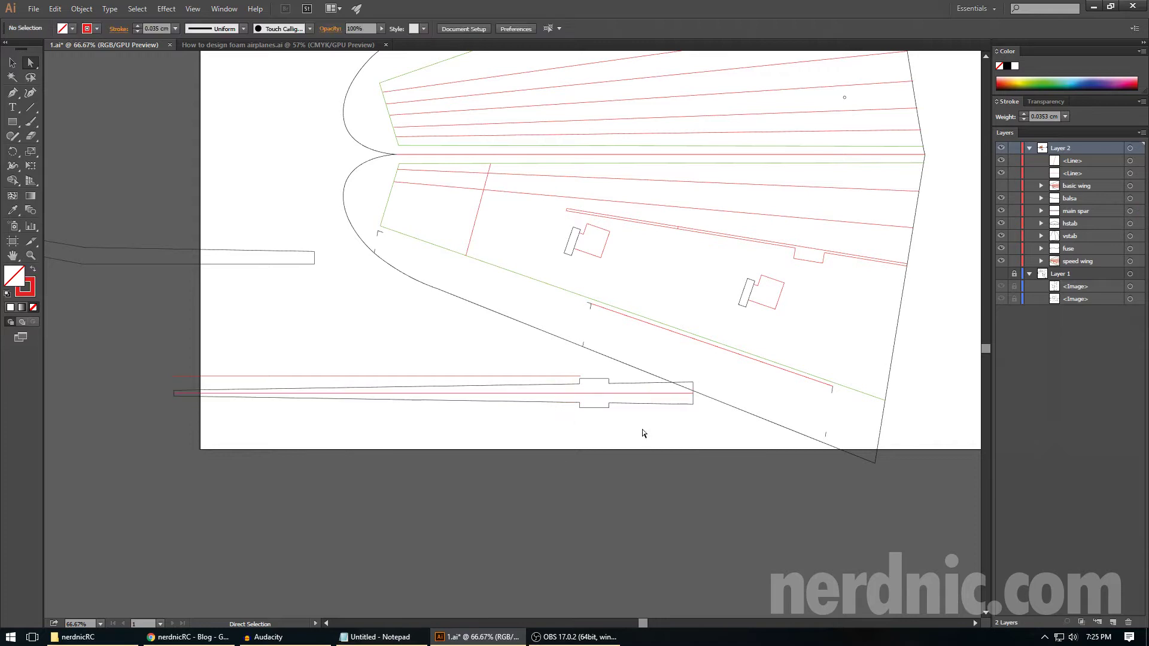
- Check the main spar's upper edge for straightness with a temporary line from its wide-end corner to its narrow-end corner
click(32, 108)
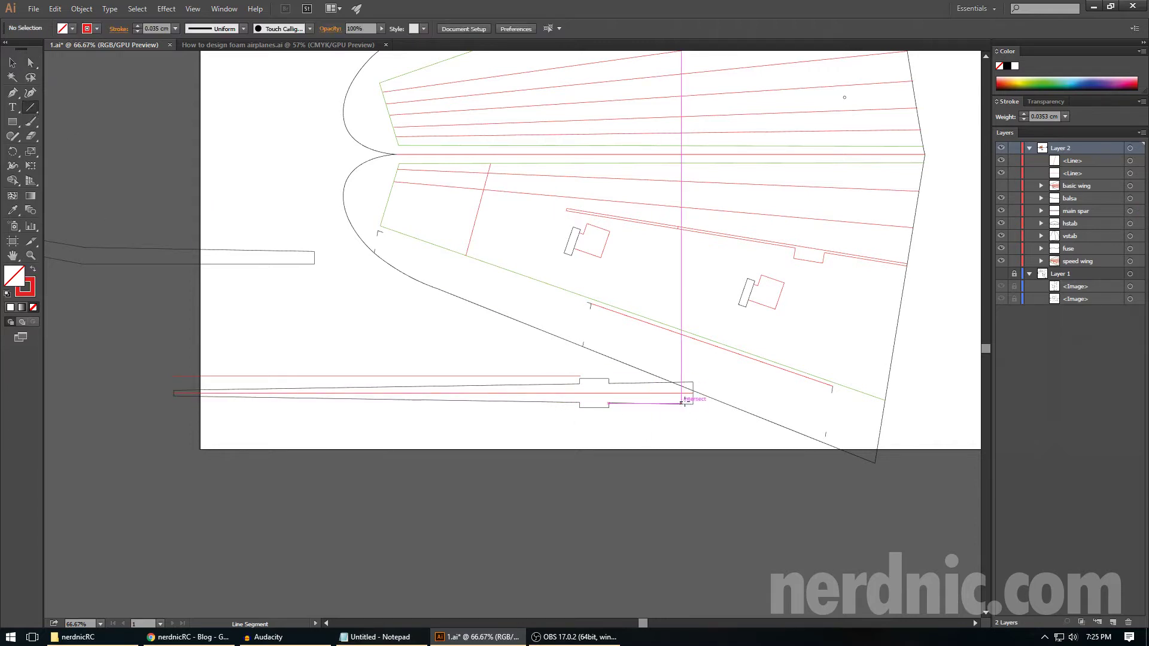
drag(693, 384, 174, 390)
key(ctrl+plus)
key(ctrl+plus)
key(ctrl+plus)
key(ctrl+plus)
scroll(546, 381, down, 3)
key(ctrl+plus)
key(ctrl+plus)
scroll(780, 392, down, 2)
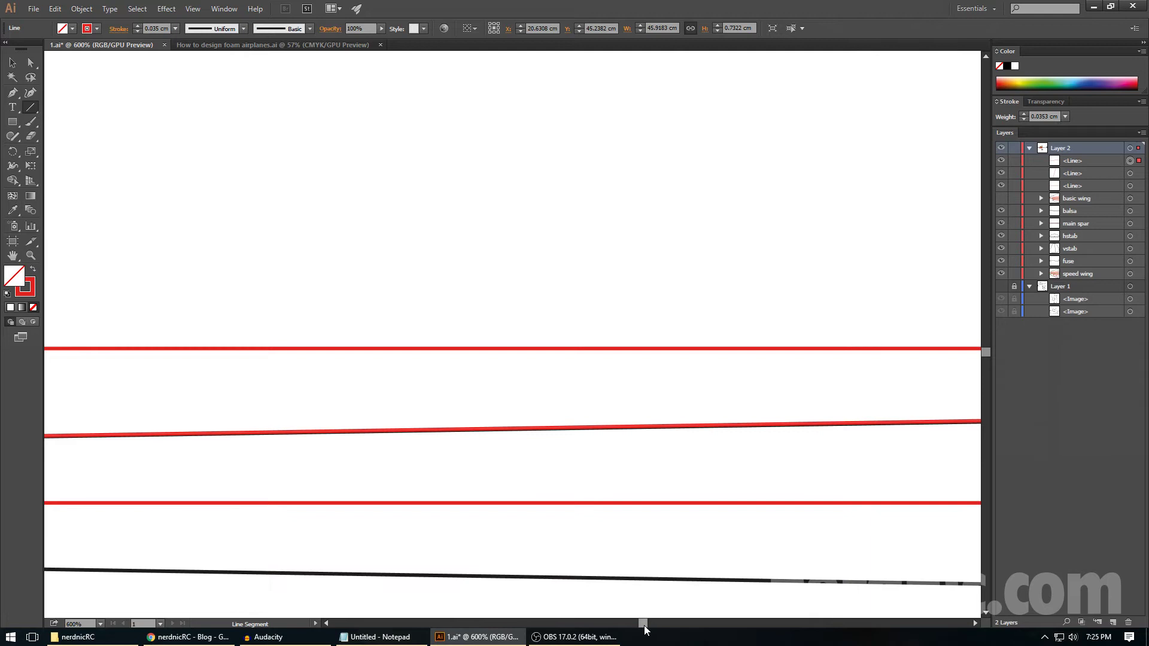
drag(645, 623, 651, 624)
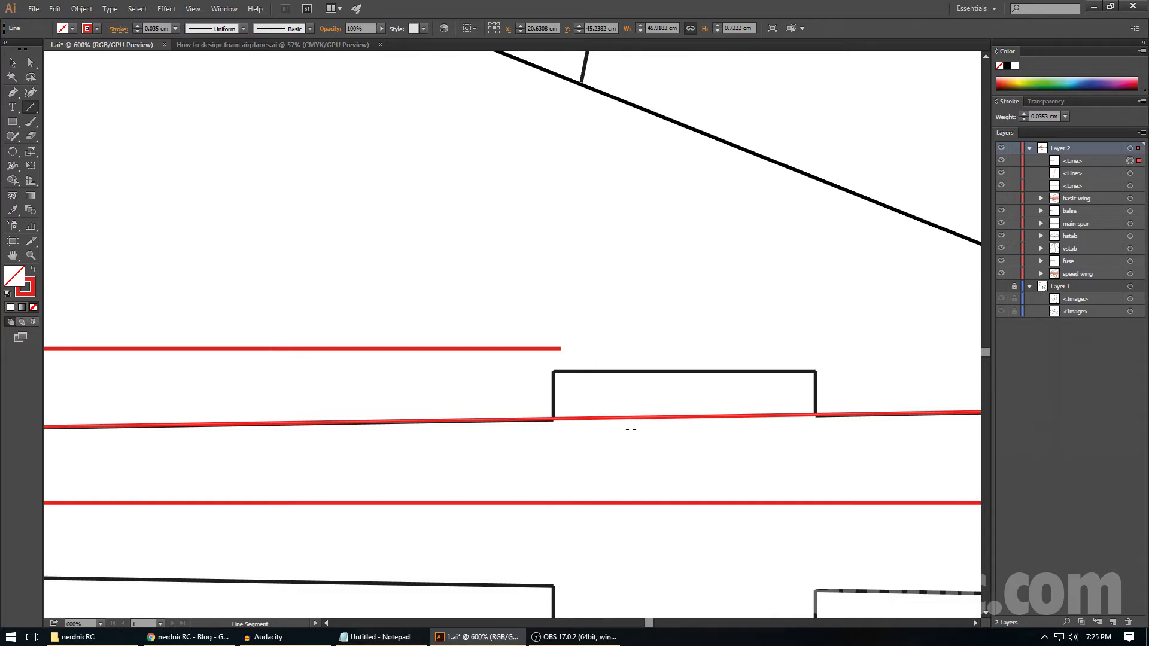
key(ctrl+minus)
key(ctrl+minus)
key(ctrl+0)
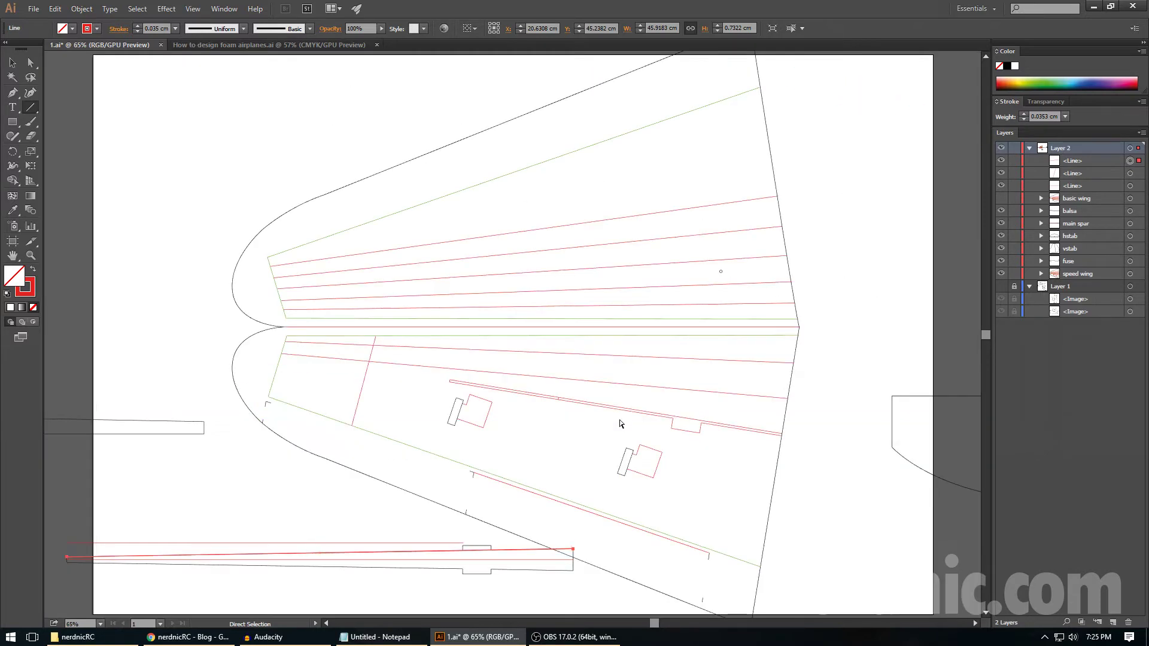
- Remove the check line on the spar, the line across the wing and the horizontal reference line above the spar
scroll(429, 476, down, 3)
click(640, 623)
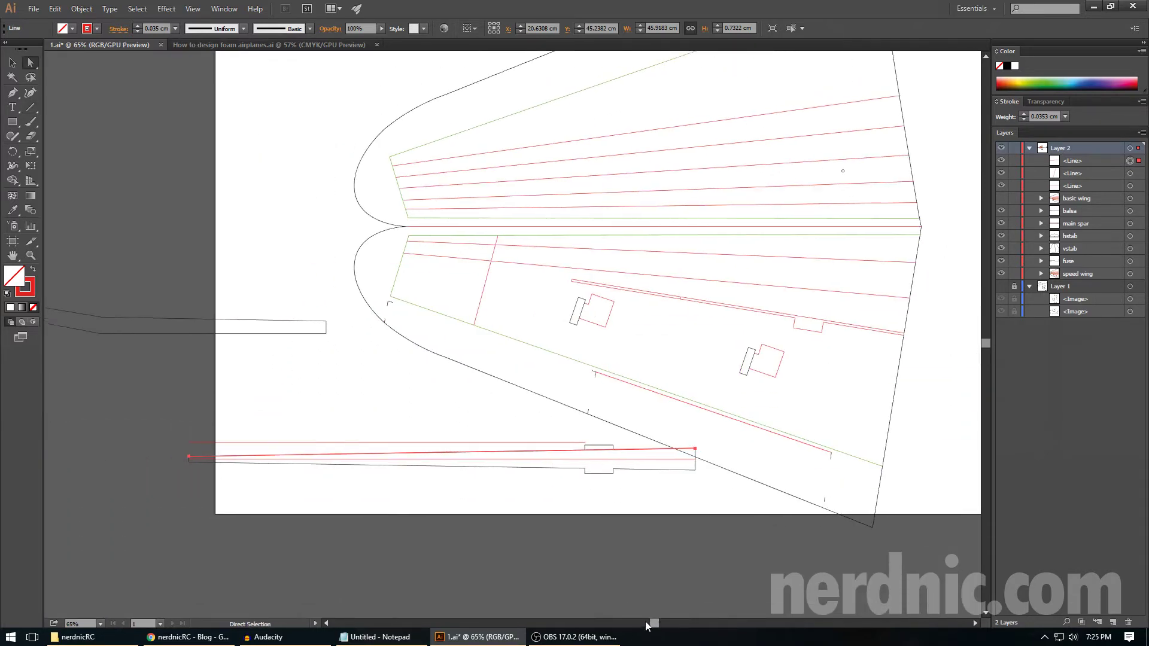
key(a)
key(v)
key(Delete)
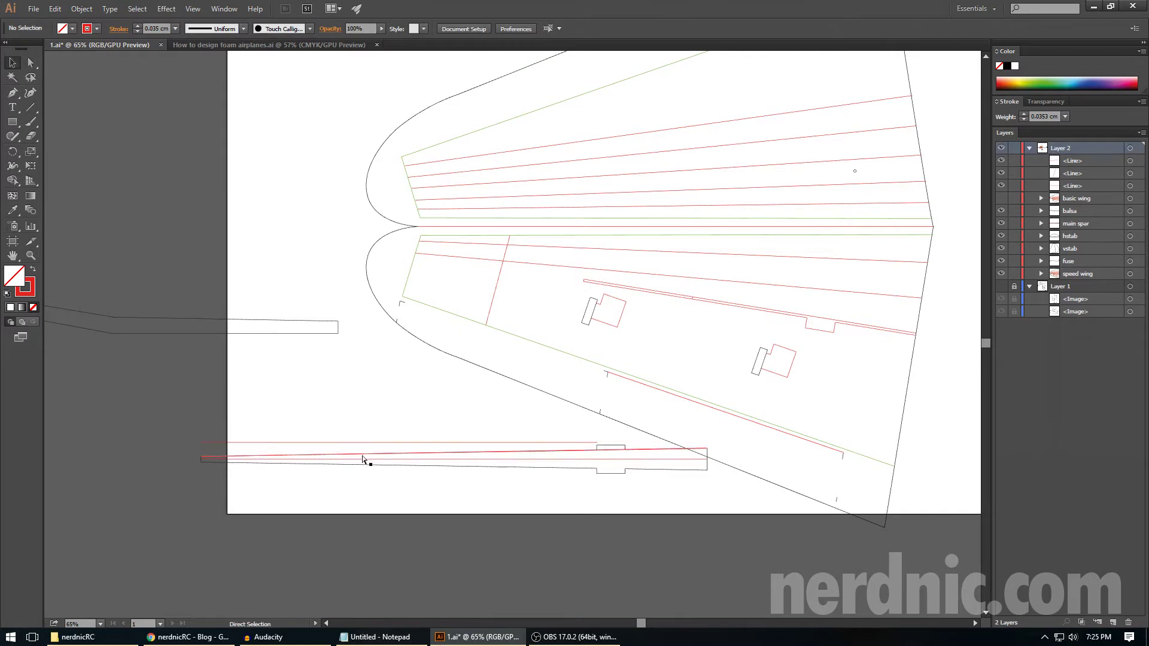
key(ctrl+z)
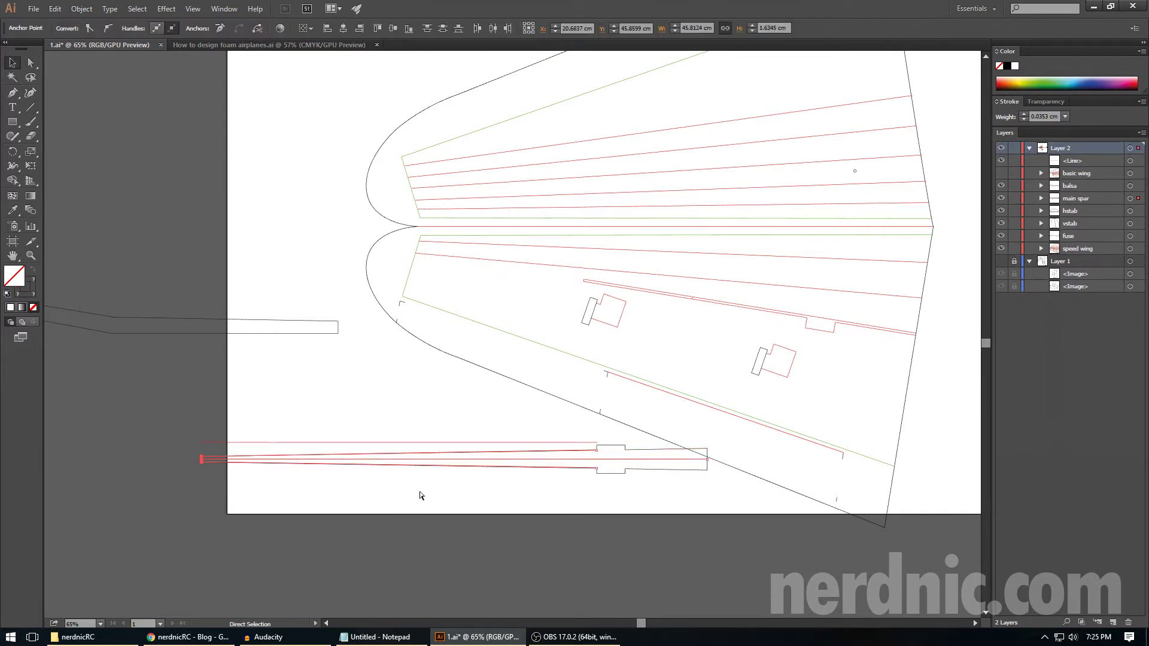
key(a)
click(378, 441)
click(380, 442)
key(Delete)
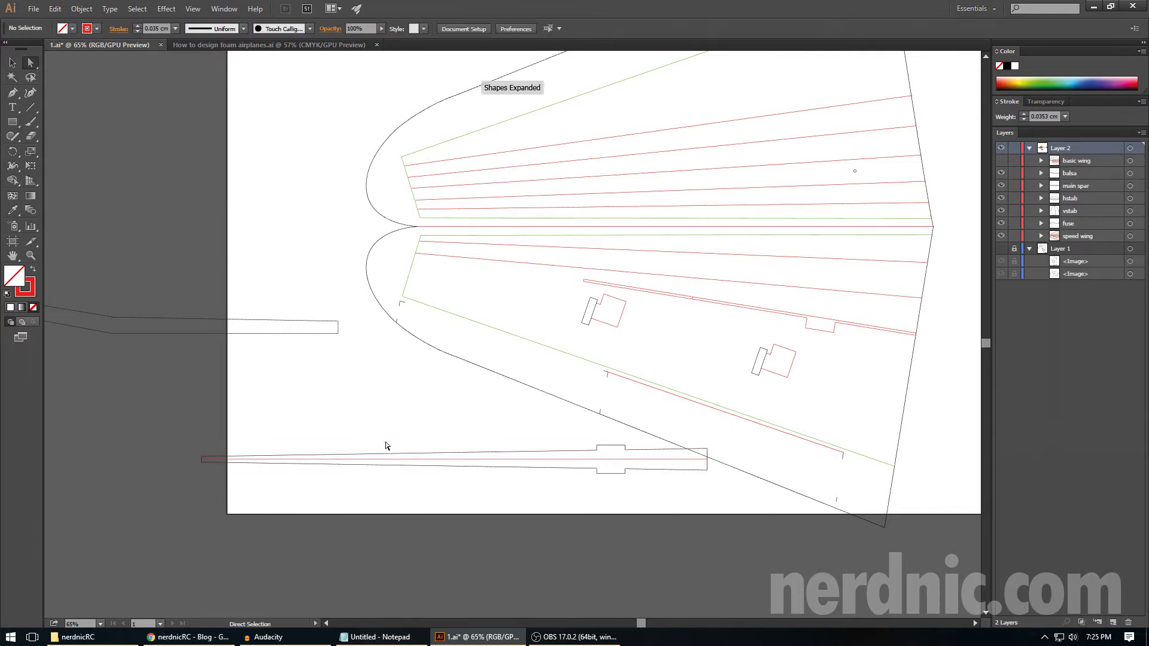
- Move the main spar beside the wing, directly beneath the bent strip, with their wing-side ends aligned
key(ctrl+minus)
scroll(417, 460, up, 2)
key(v)
drag(491, 465, 216, 402)
click(472, 464)
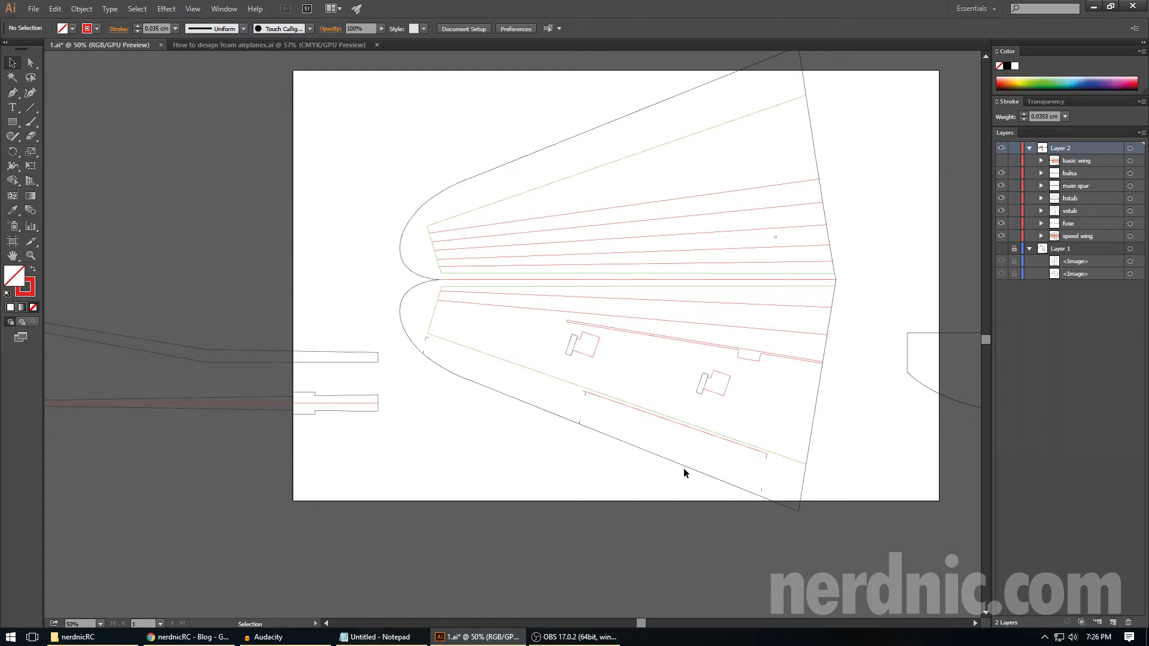
- Show the aircraft blueprint in Layer 1 behind the speed wing for comparison, and hide it again
scroll(658, 408, down, 2)
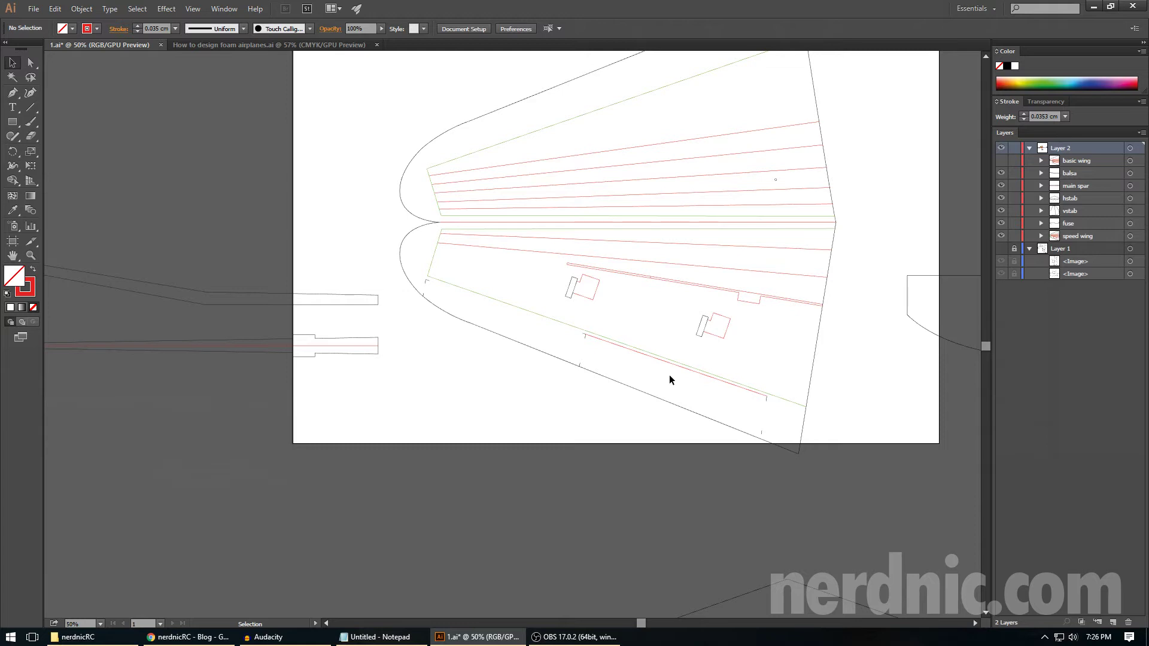
click(1001, 249)
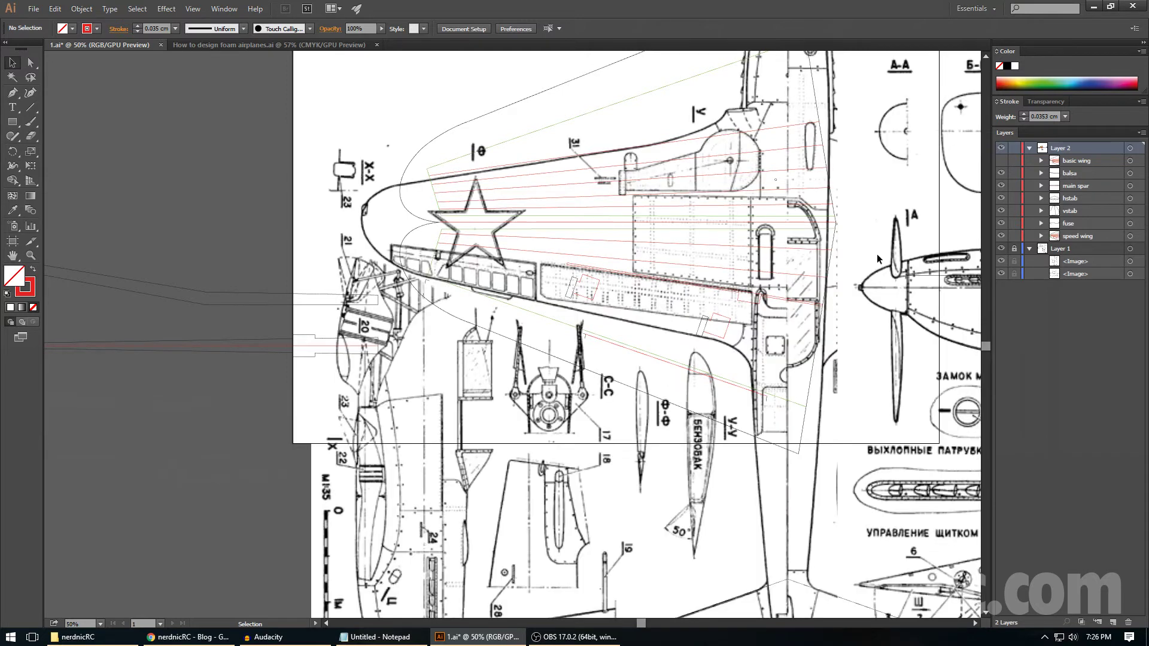
scroll(487, 253, down, 1)
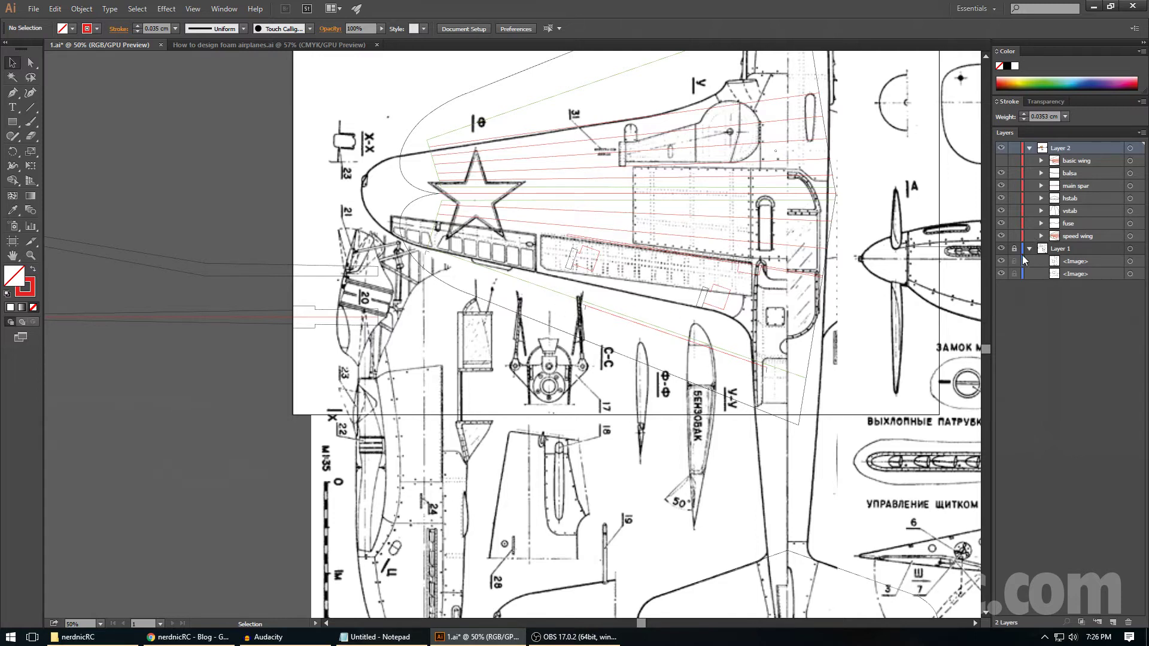
click(1000, 249)
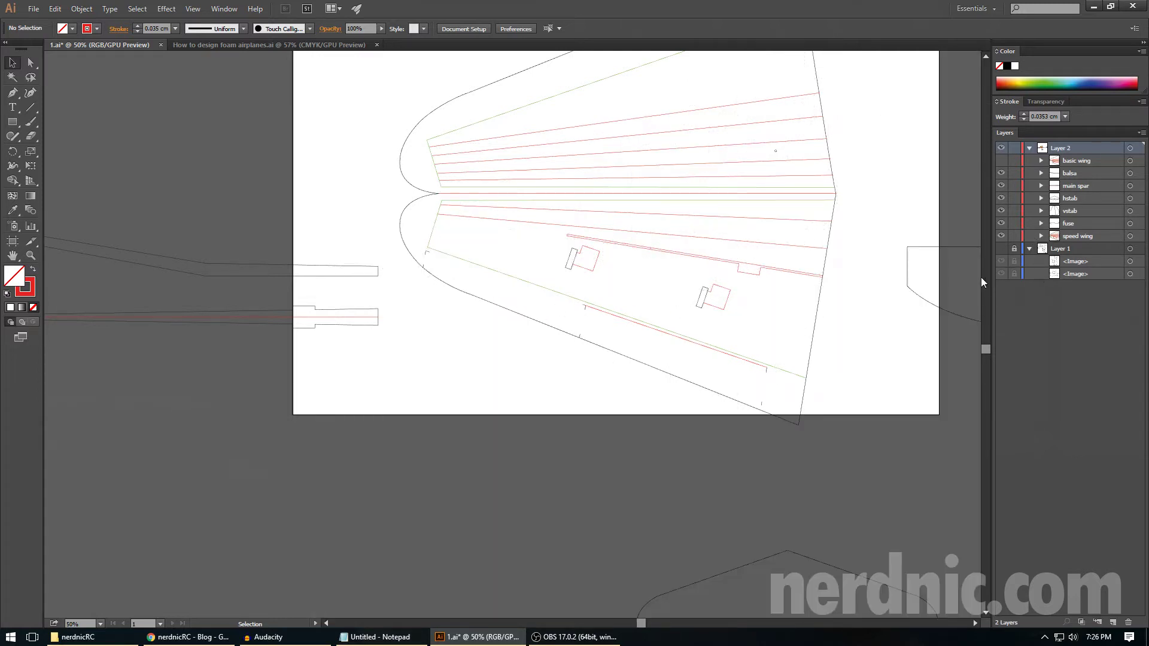
scroll(884, 325, up, 3)
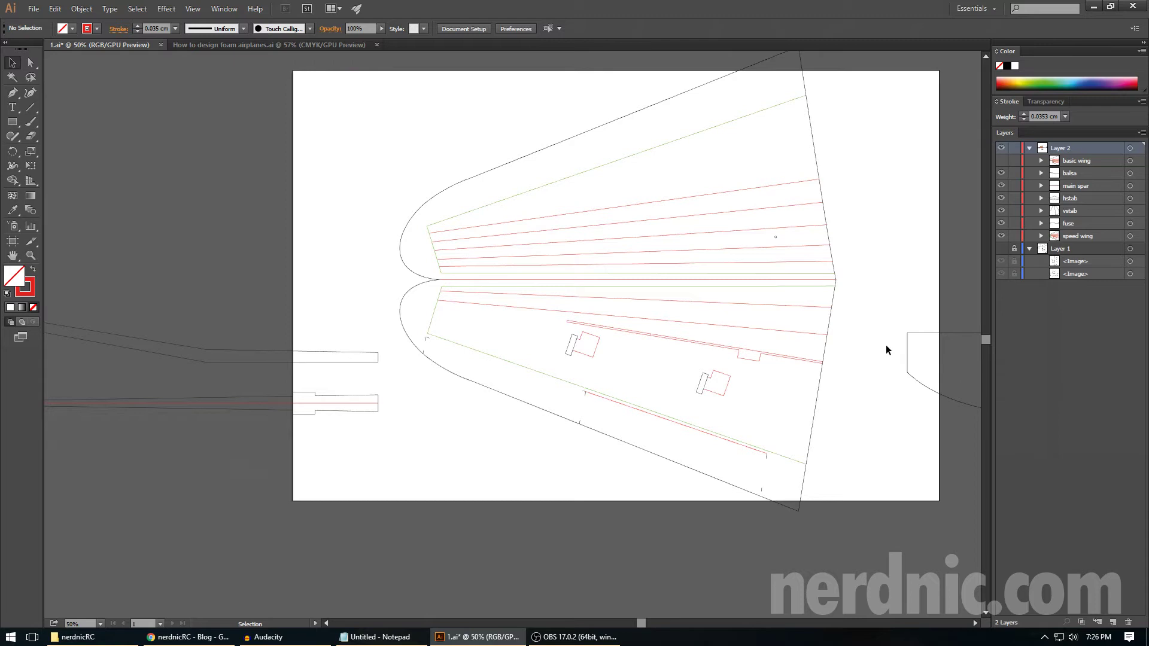
scroll(886, 350, up, 1)
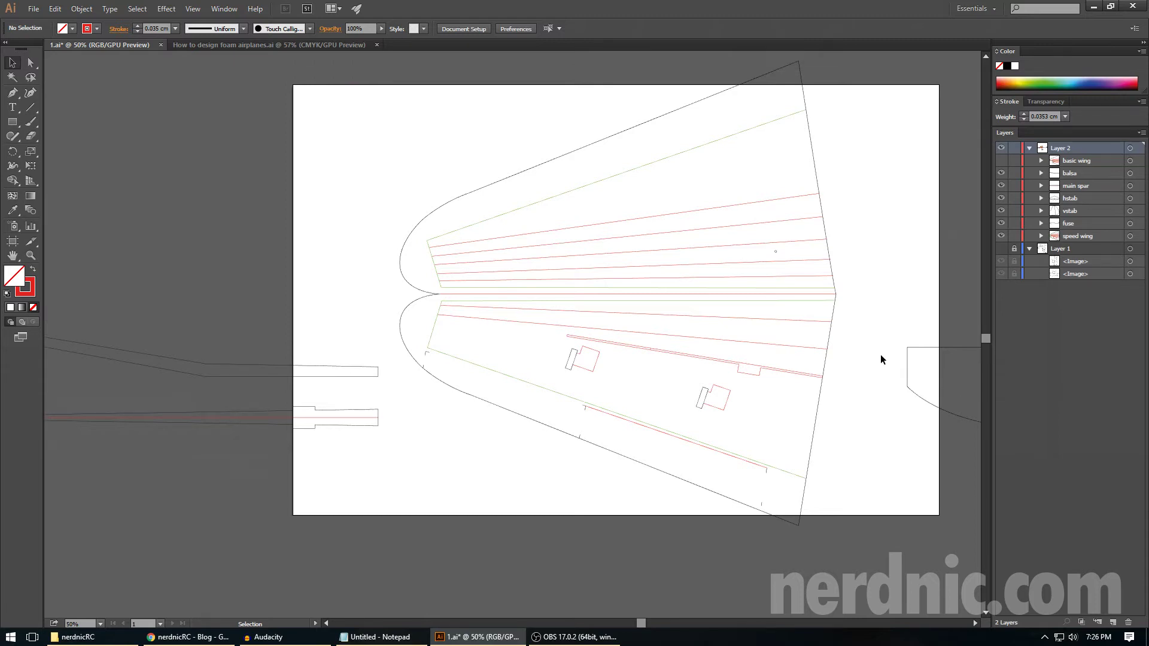
scroll(880, 359, right, 3)
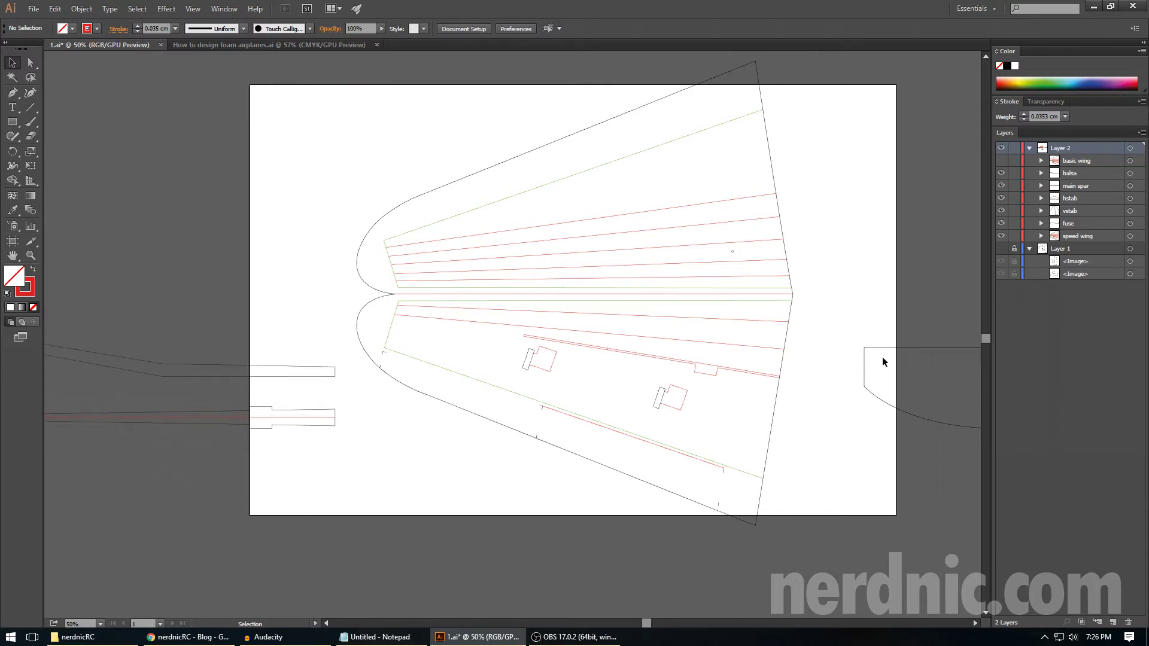
scroll(882, 354, right, 2)
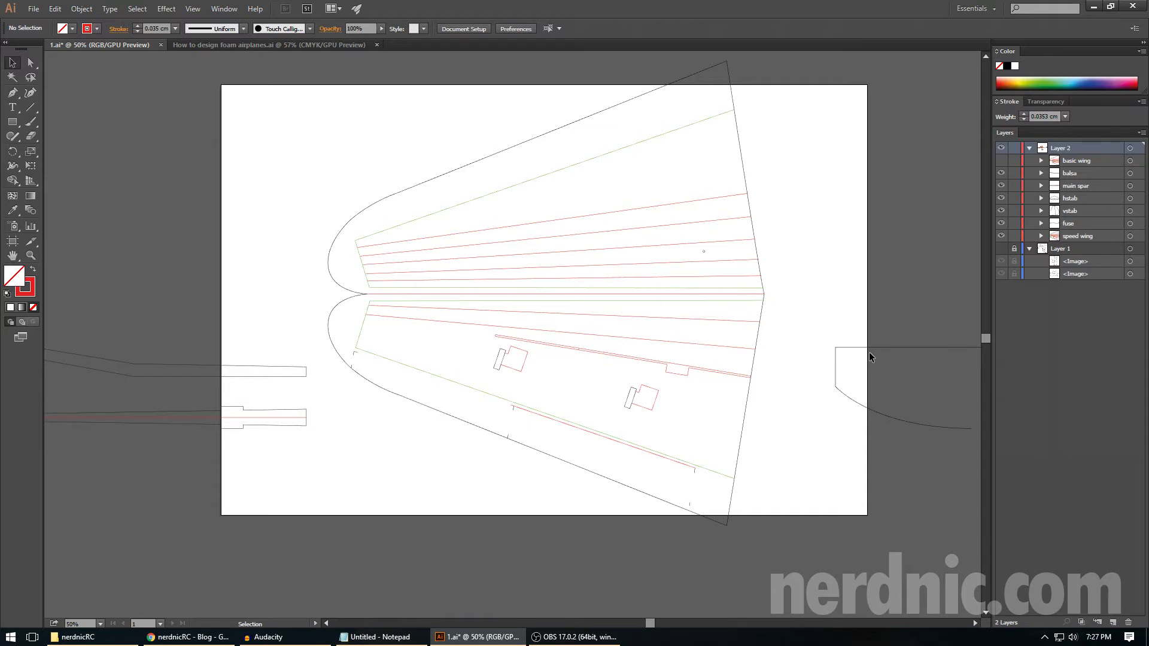
scroll(627, 405, down, 1)
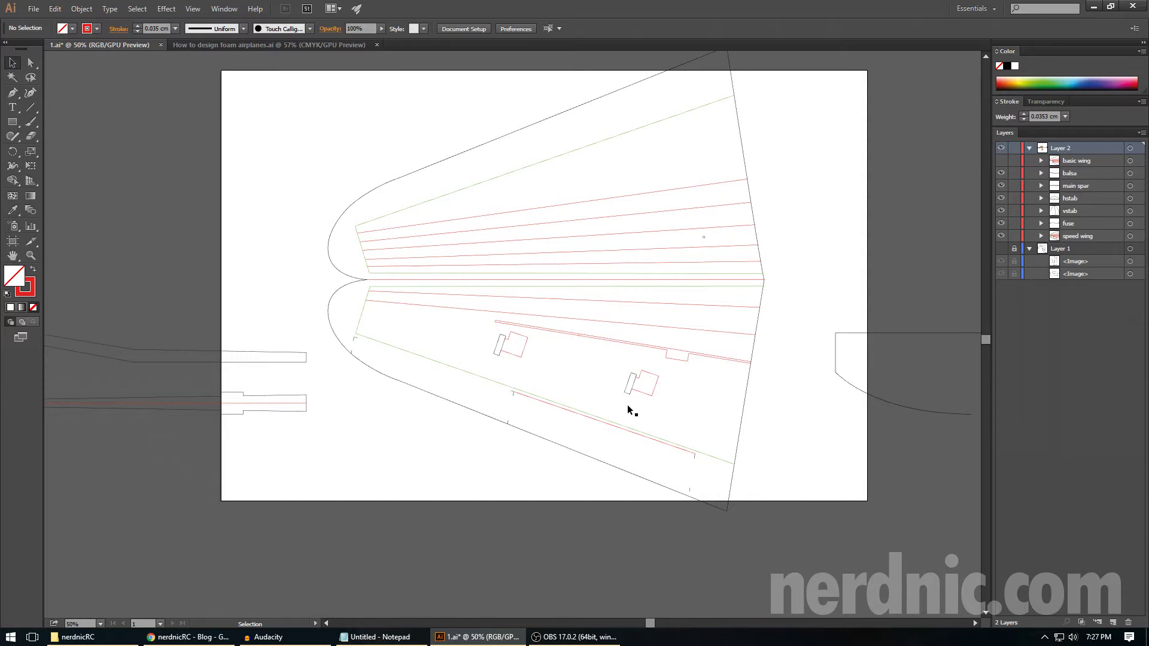
scroll(630, 397, down, 1)
scroll(629, 404, down, 2)
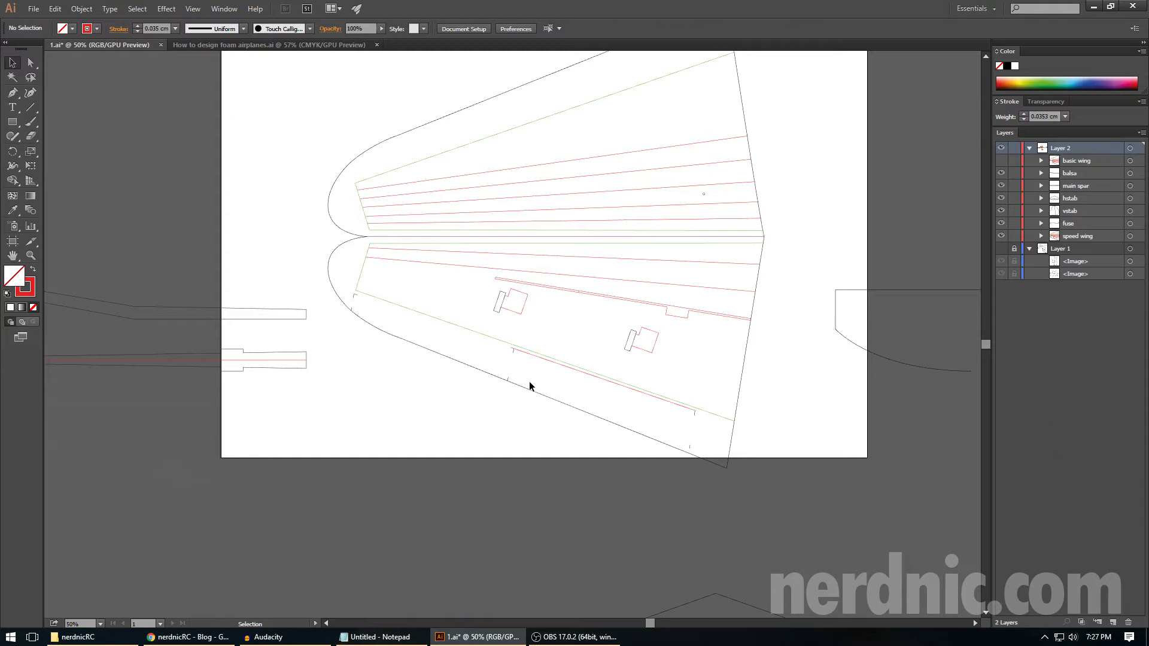
- Move the corner mark near the lower wing tip to the inner side of the green line, resting on the line's tip-side corner
key(ctrl+plus)
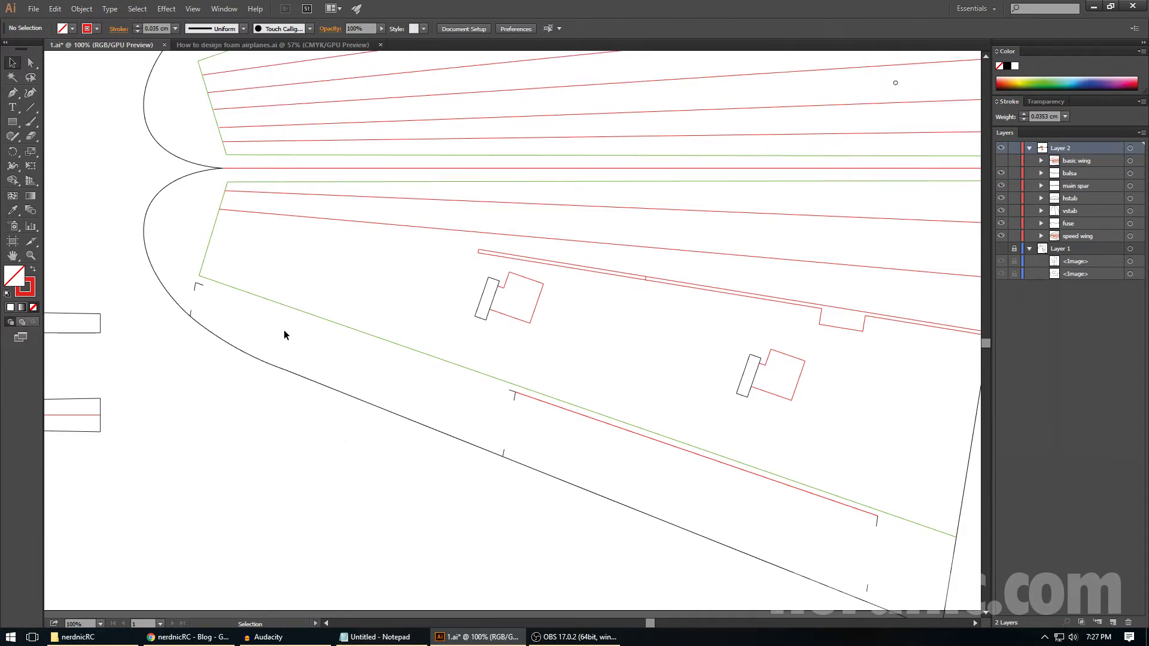
click(196, 285)
click(208, 297)
key(a)
click(197, 286)
drag(196, 286, 205, 271)
click(495, 386)
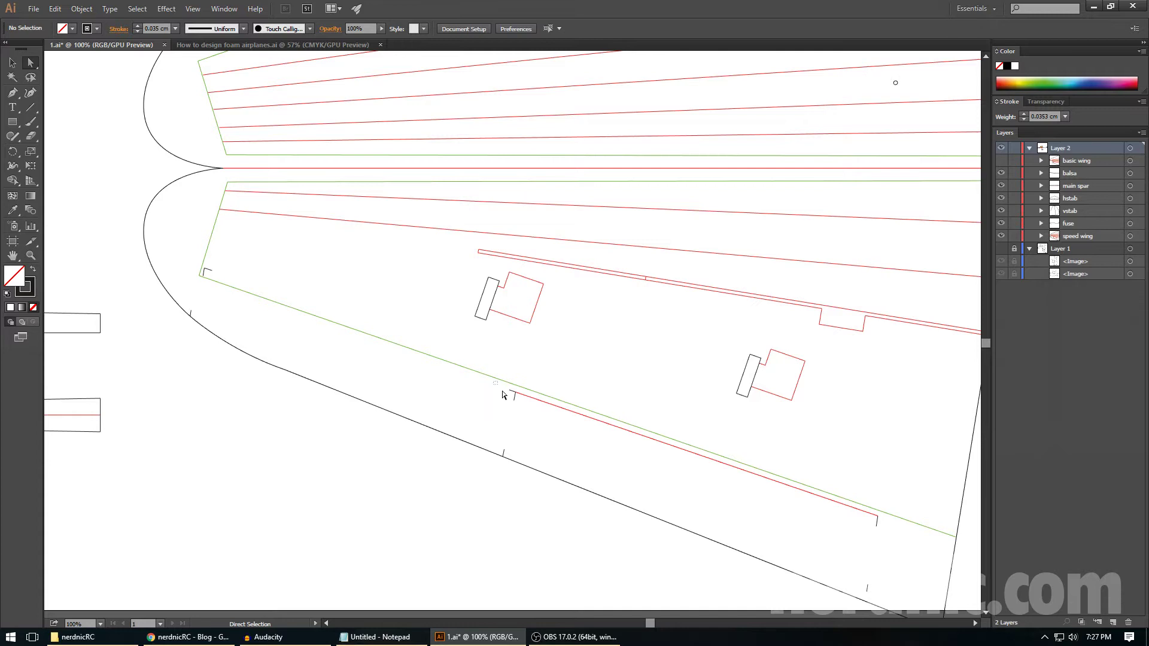
- Move the tip-side end of the red line, with its end mark, across to the inner side of the green line
click(513, 397)
click(502, 400)
drag(514, 396, 519, 381)
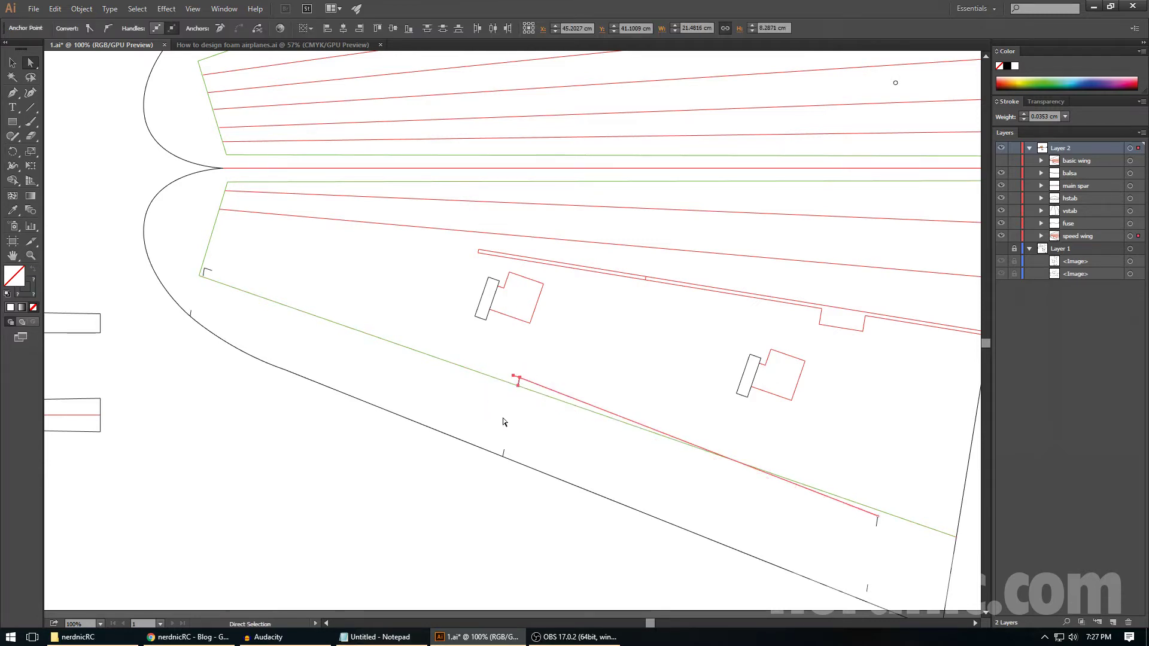
click(504, 417)
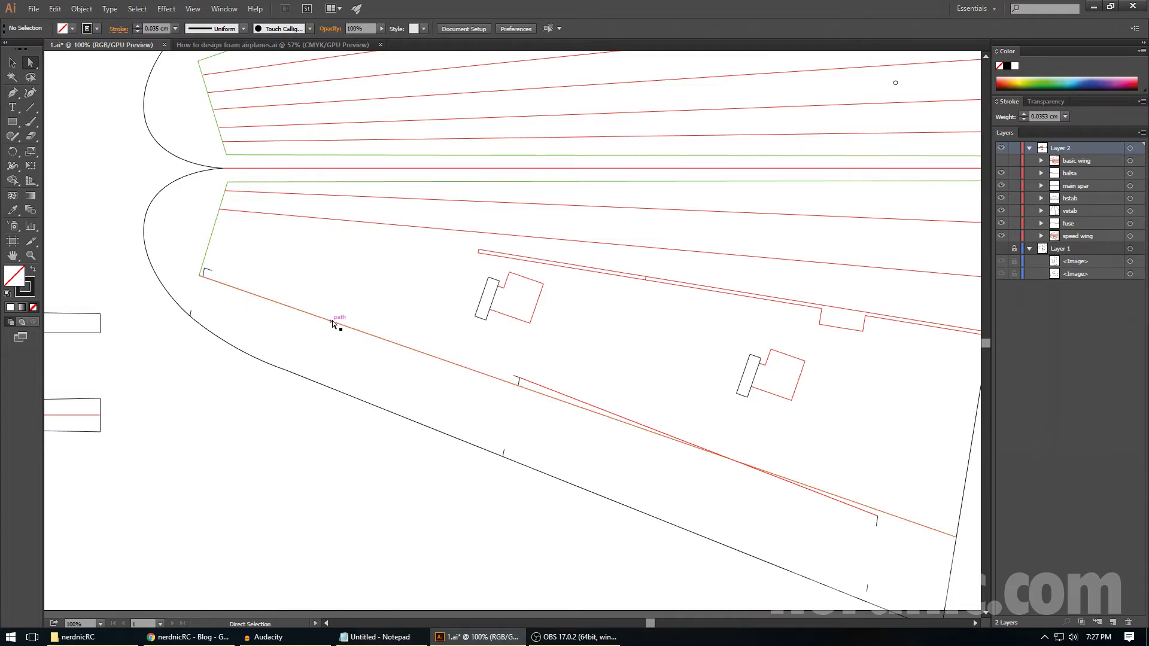
- Trace the tip-side stretch of both long green lines and cross out the area inside each with two diagonal lines
scroll(295, 105, up, 3)
click(30, 106)
drag(198, 176, 458, 86)
drag(199, 389, 426, 469)
drag(255, 339, 408, 432)
drag(447, 368, 265, 405)
drag(284, 163, 456, 253)
drag(402, 142, 282, 245)
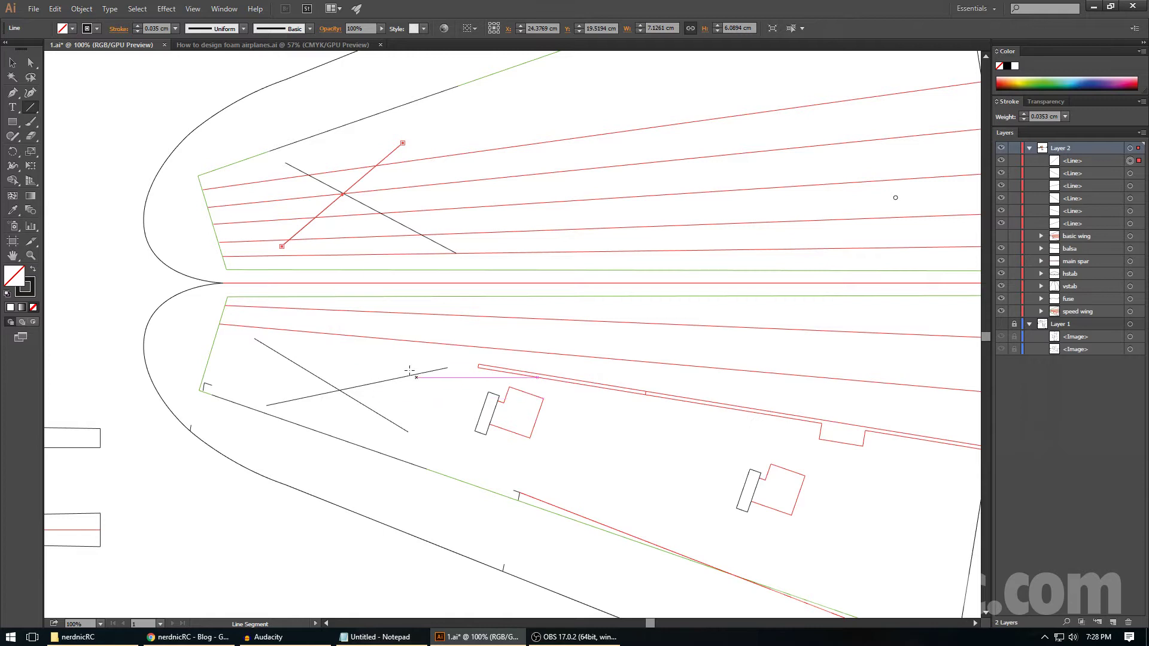
- Draw a line from the wing tip's corner mark to the red line's tip-side end, and a rectangle across its upper part
drag(212, 385, 519, 492)
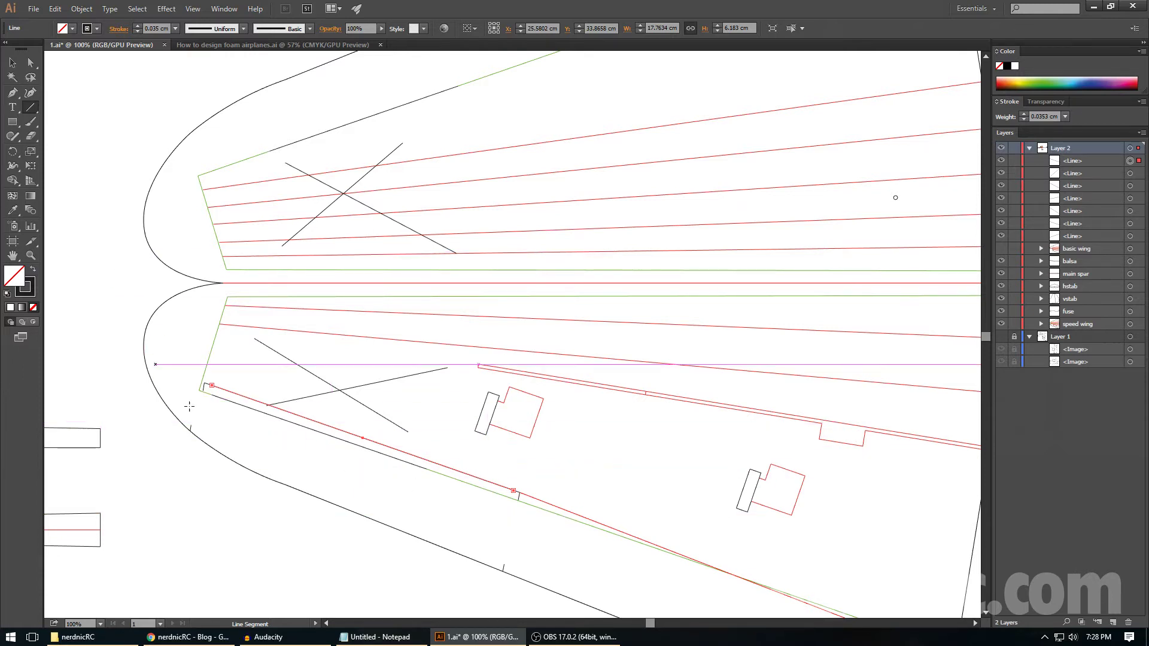
click(12, 121)
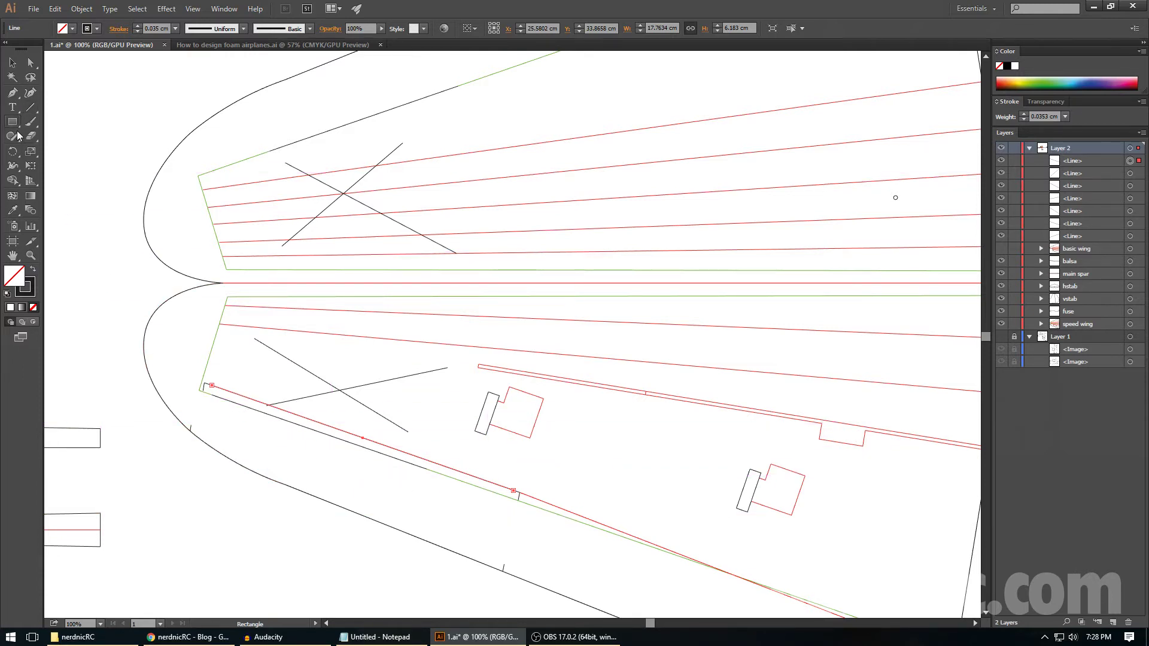
drag(207, 374, 410, 436)
- Undo the rectangle, the connecting line, the crosses and the traced lines on both wing halves
key(ctrl+z)
key(ctrl+z)
key(ctrl+z)
key(ctrl+z)
key(ctrl+z)
key(ctrl+z)
key(ctrl+z)
key(ctrl+z)
key(ctrl+z)
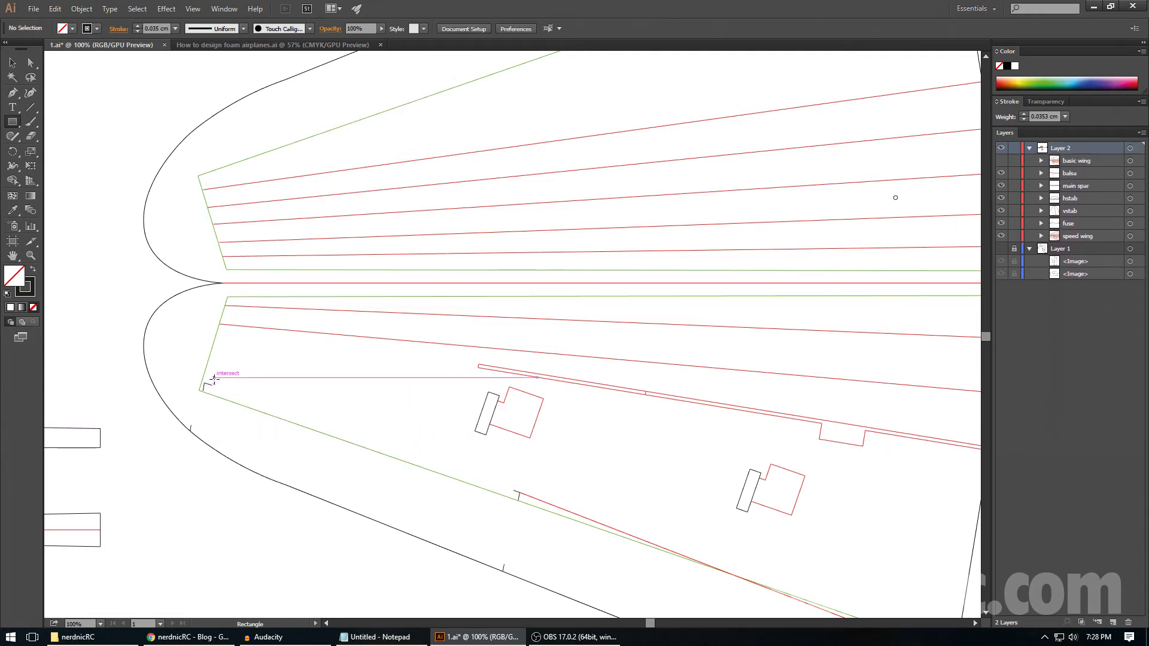
- Draw a rectangle about 15.9 by 1.5 cm, place its corner at the tip's corner mark and rotate it to lie along the green line
drag(212, 378, 482, 404)
key(v)
drag(389, 384, 380, 374)
key(r)
click(201, 390)
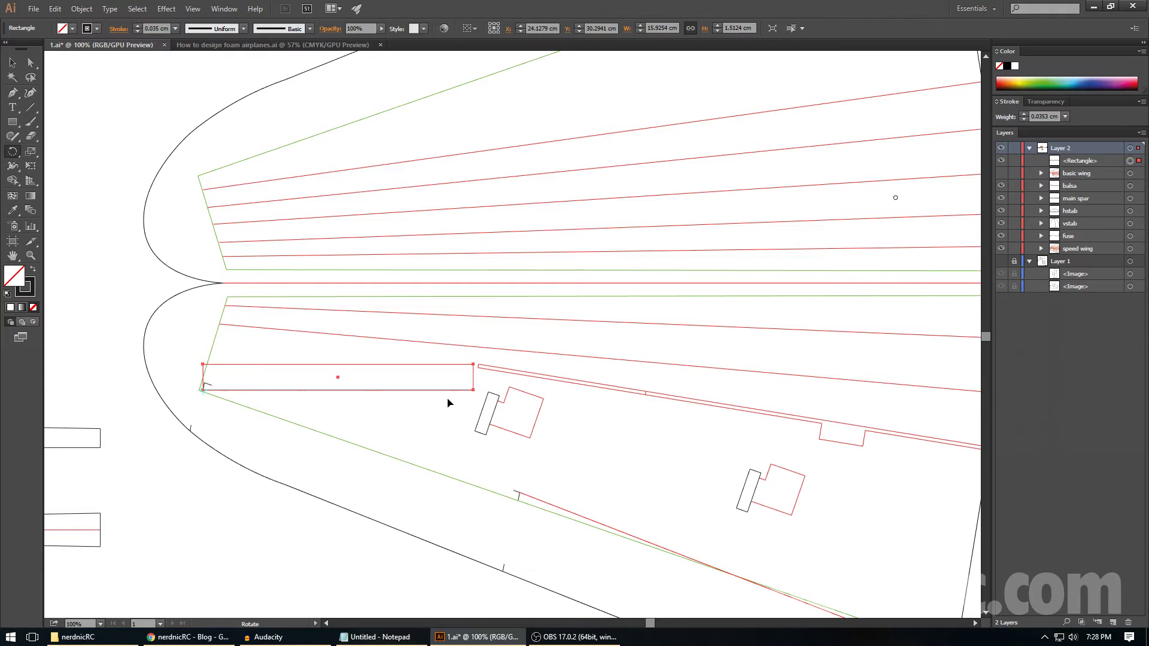
drag(472, 391, 446, 478)
click(412, 394)
drag(300, 338, 358, 367)
key(a)
click(328, 450)
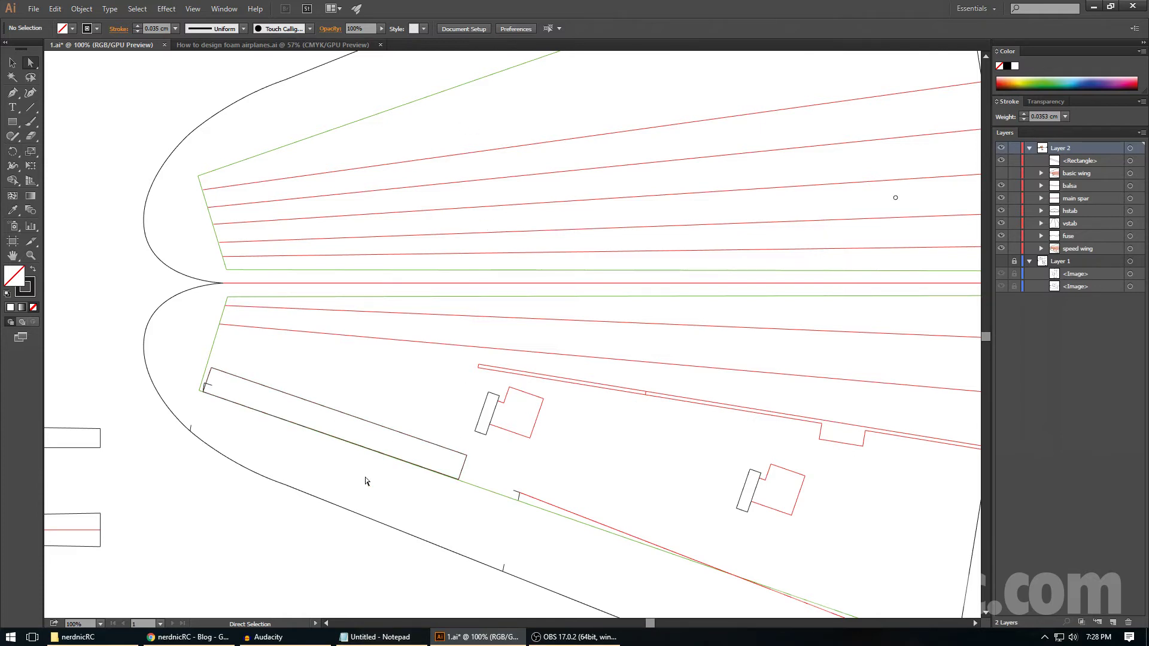
- Draw a line from the tip's corner mark to the tip-side end of the red line
key(backslash)
mouse_move(213, 386)
mouse_down()
mouse_move(514, 469)
mouse_move(526, 496)
mouse_move(513, 490)
mouse_up()
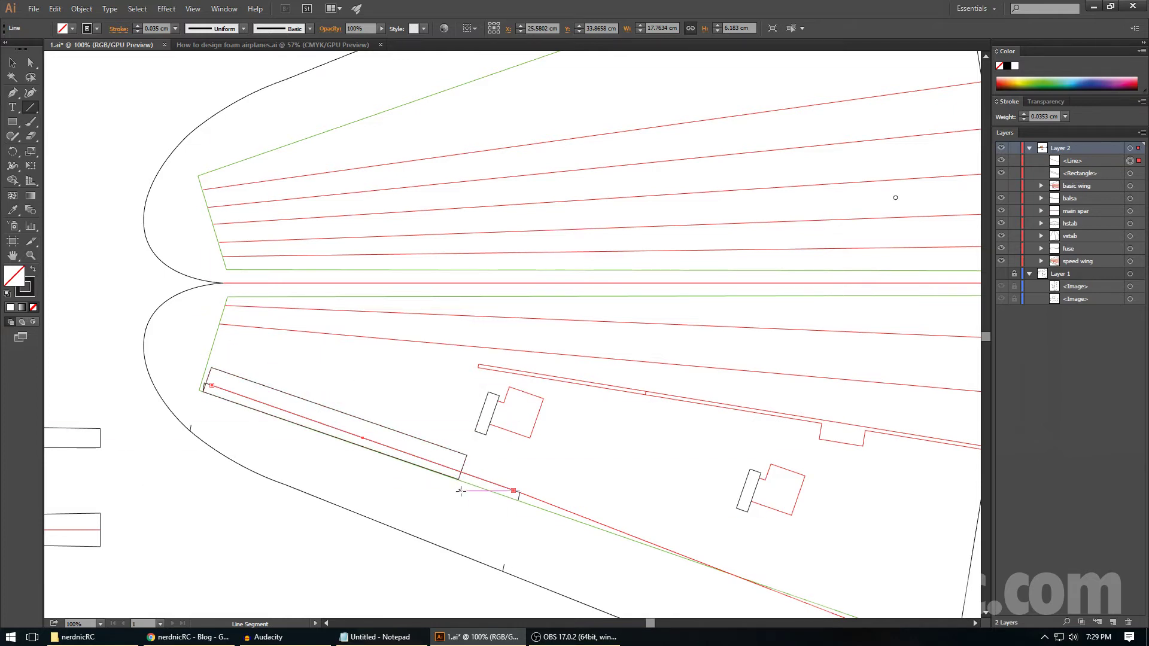
scroll(467, 502, down, 2)
scroll(468, 503, down, 4)
drag(650, 624, 636, 623)
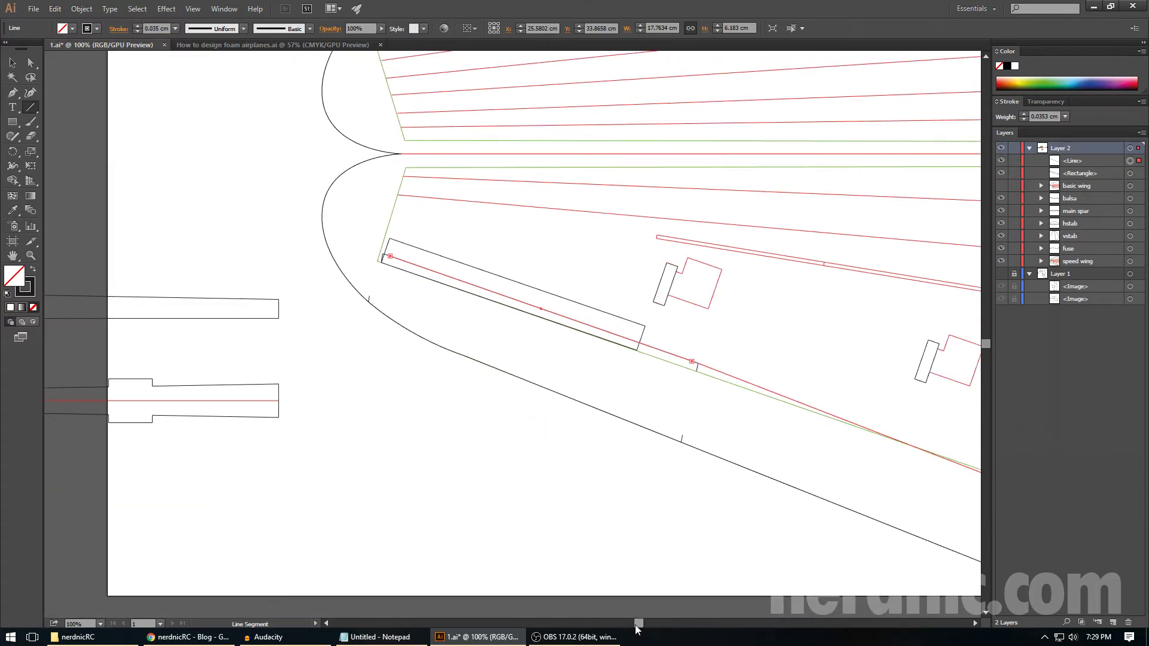
scroll(603, 565, up, 5)
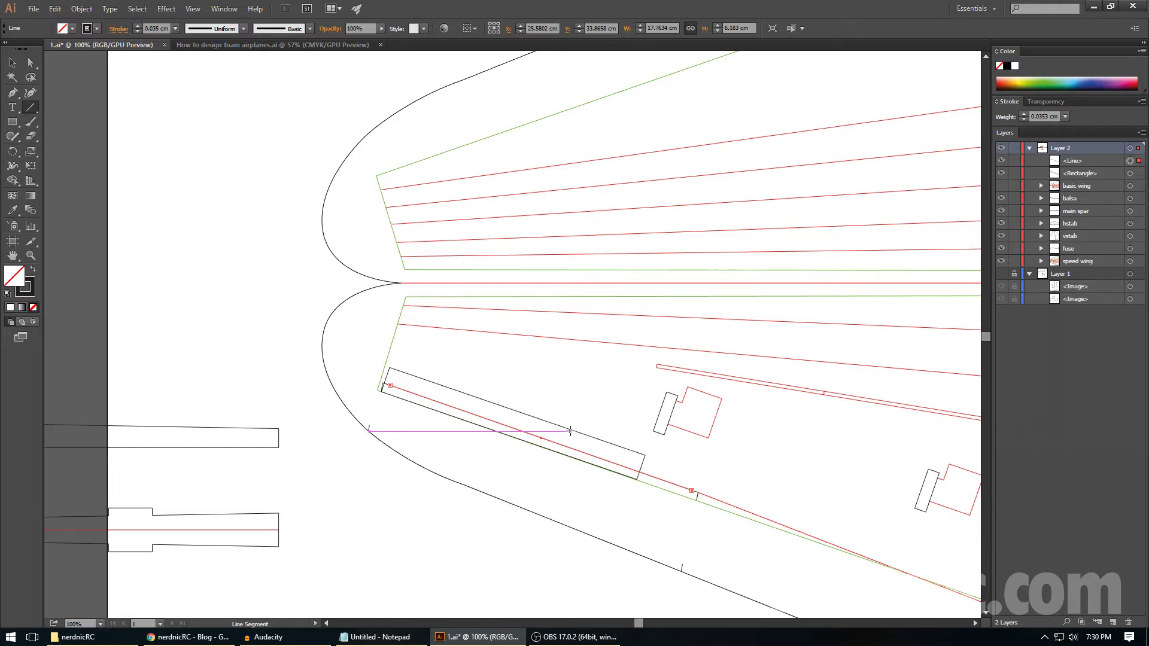
scroll(570, 431, down, 3)
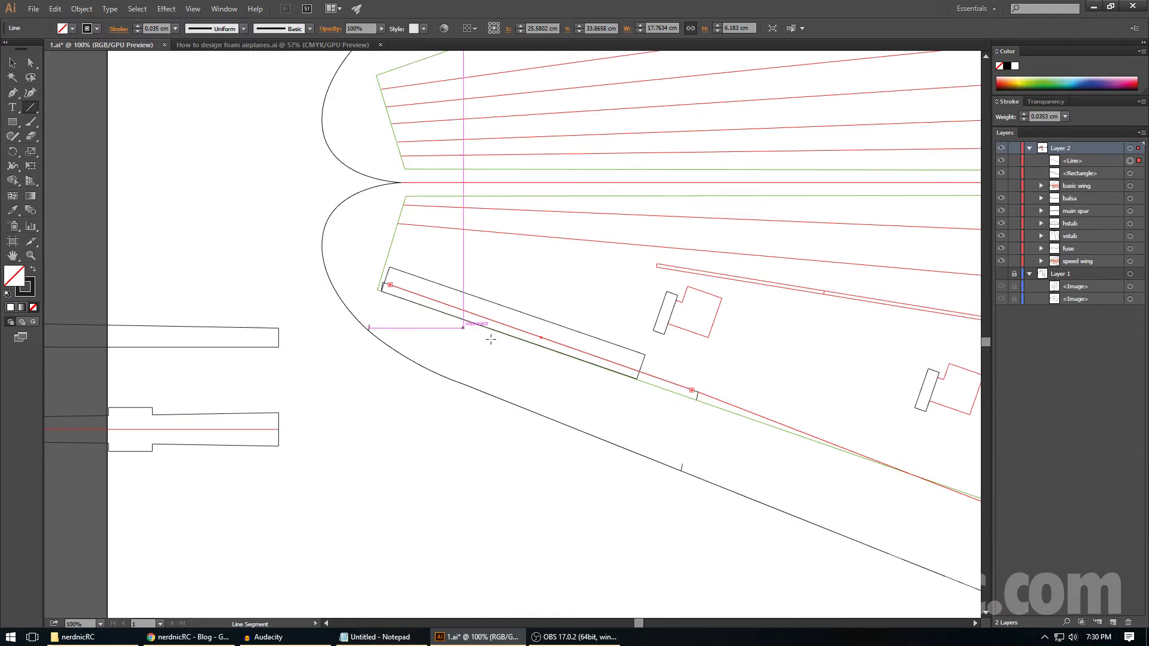
scroll(693, 430, up, 2)
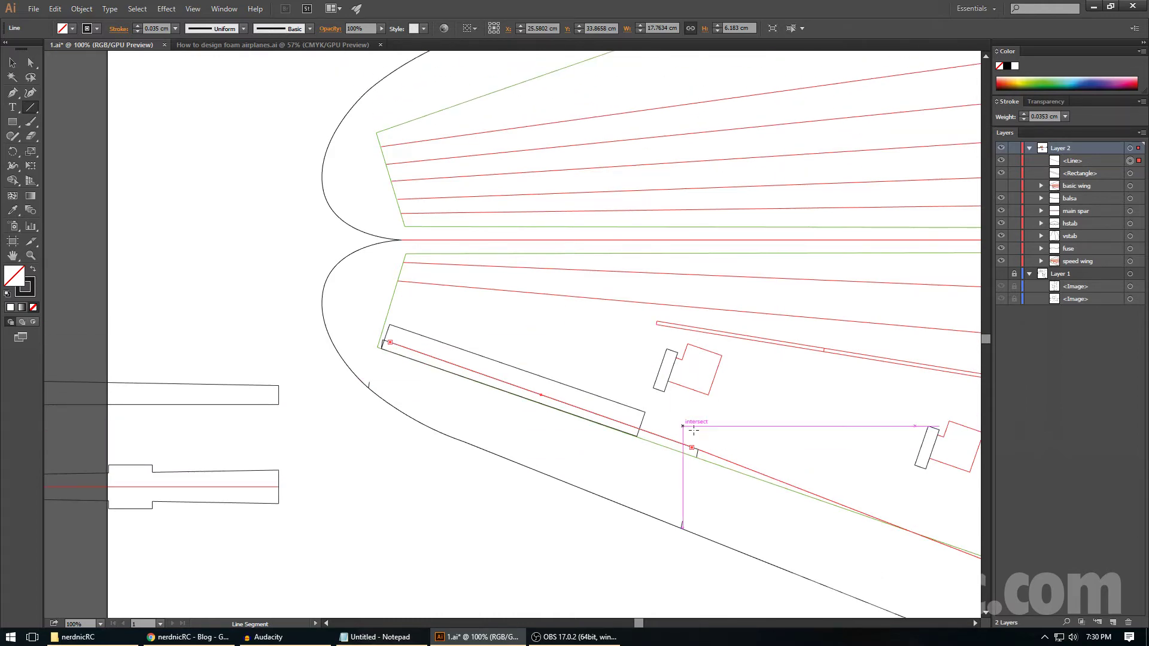
scroll(693, 430, down, 2)
drag(700, 464, 723, 395)
key(ctrl+z)
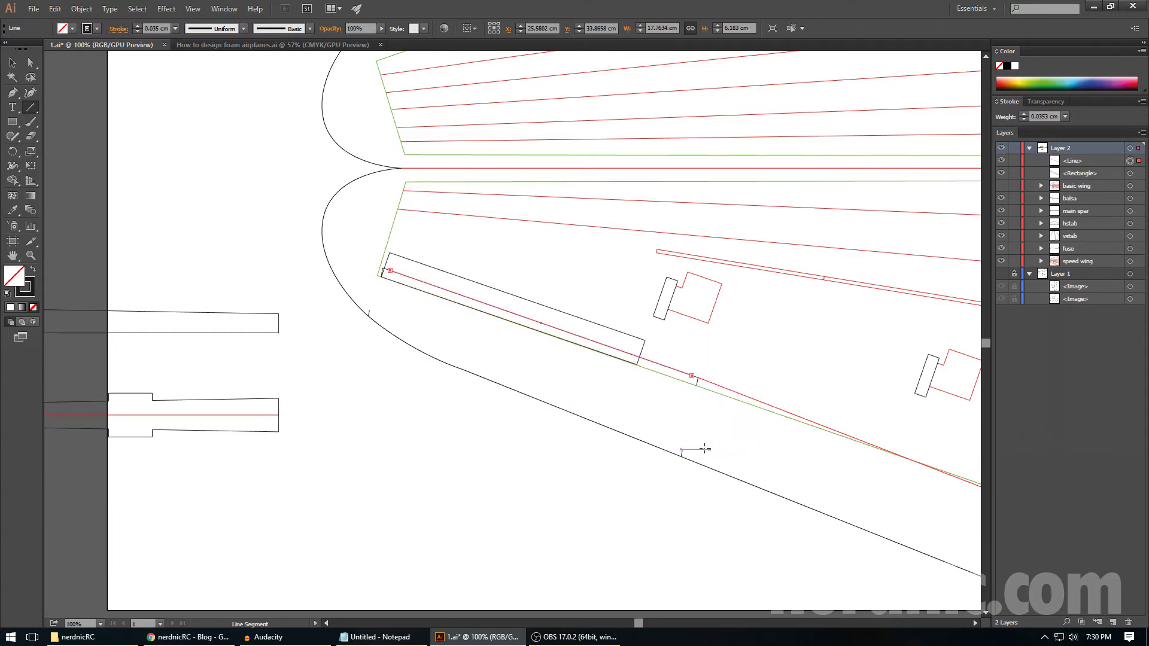
scroll(704, 449, up, 2)
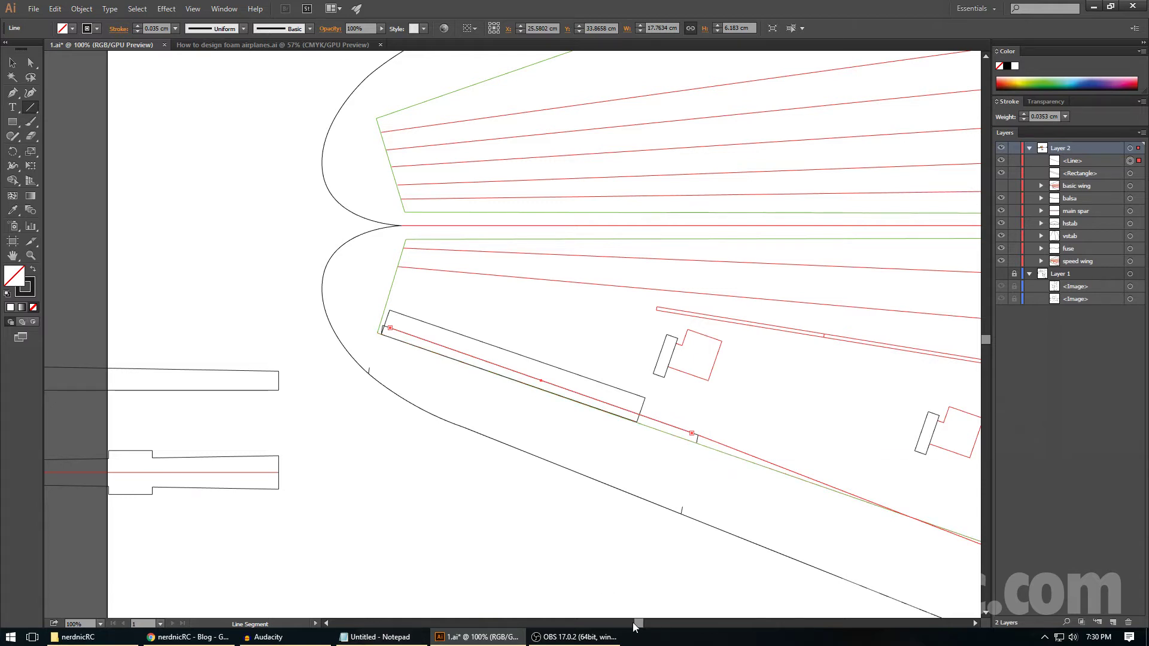
- Examine the red line, its end marks and the servo cutouts along the lower wing half toward the root edge
drag(638, 622, 663, 623)
scroll(654, 589, down, 2)
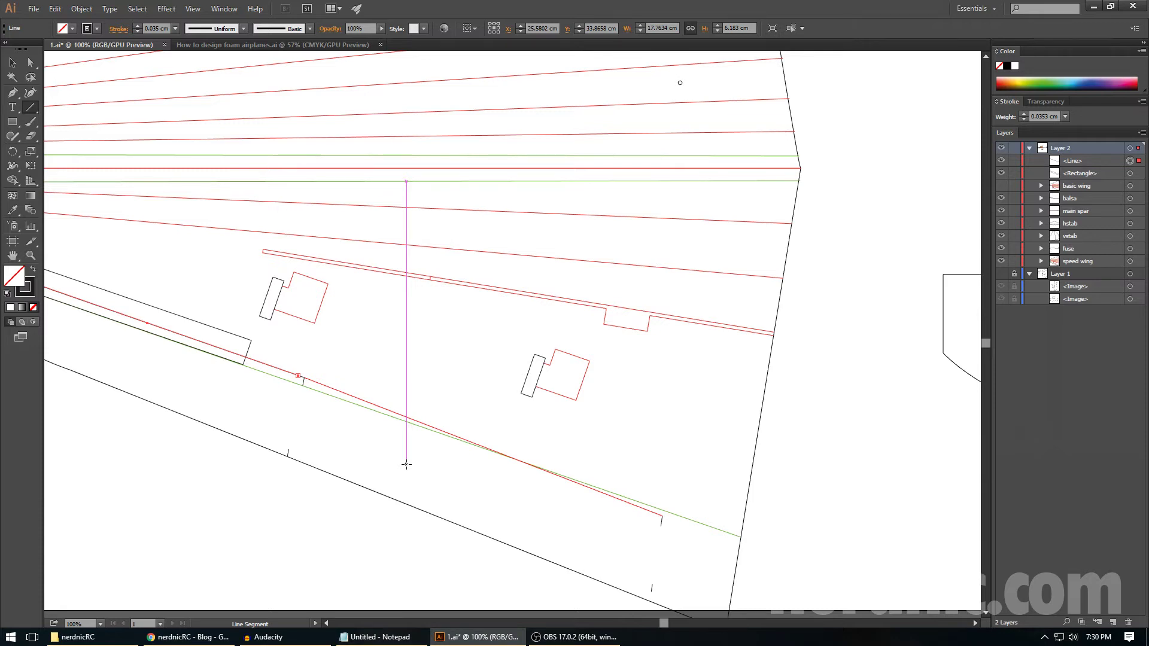
scroll(407, 455, up, 4)
scroll(539, 424, up, 1)
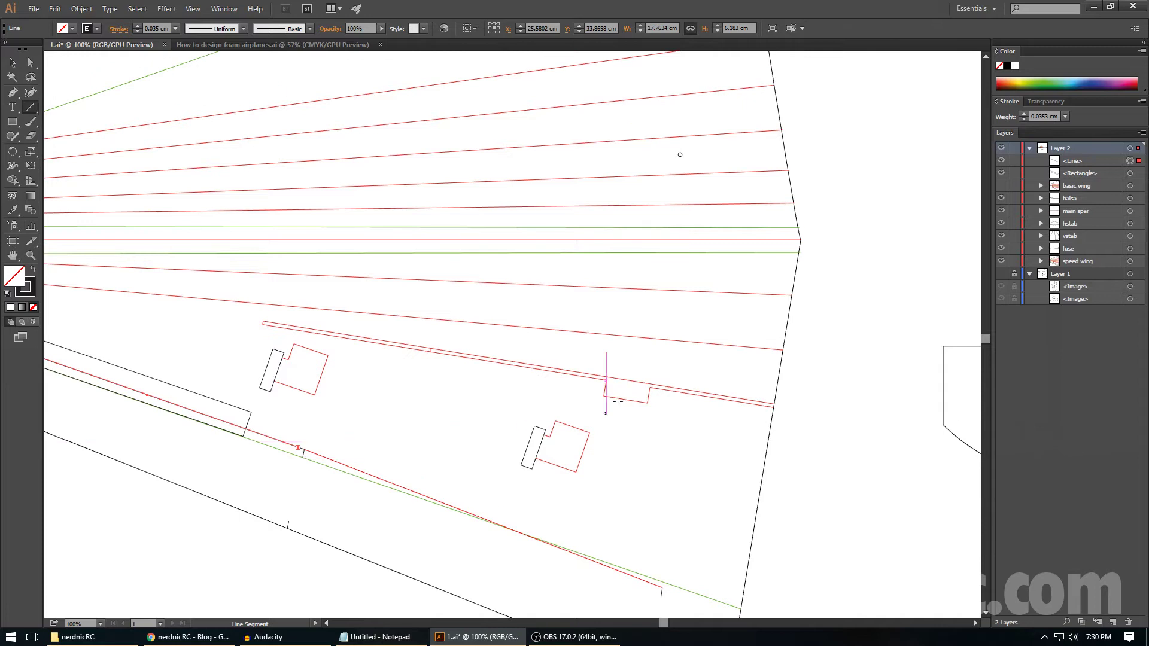
scroll(662, 379, up, 1)
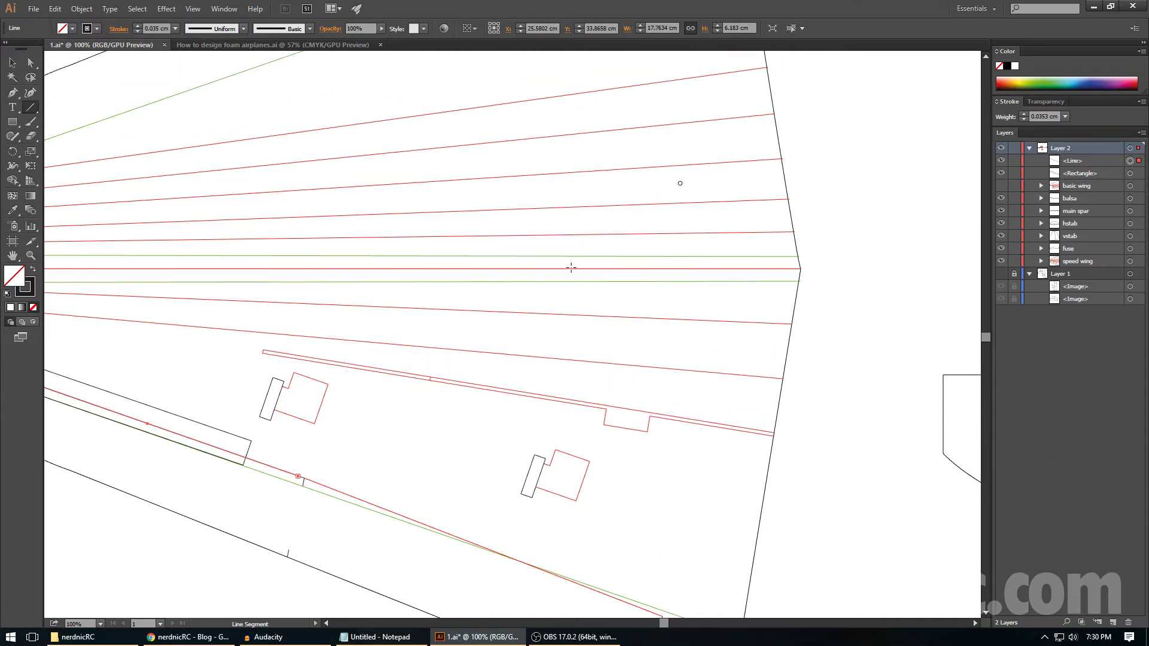
scroll(569, 299, down, 1)
scroll(557, 463, down, 4)
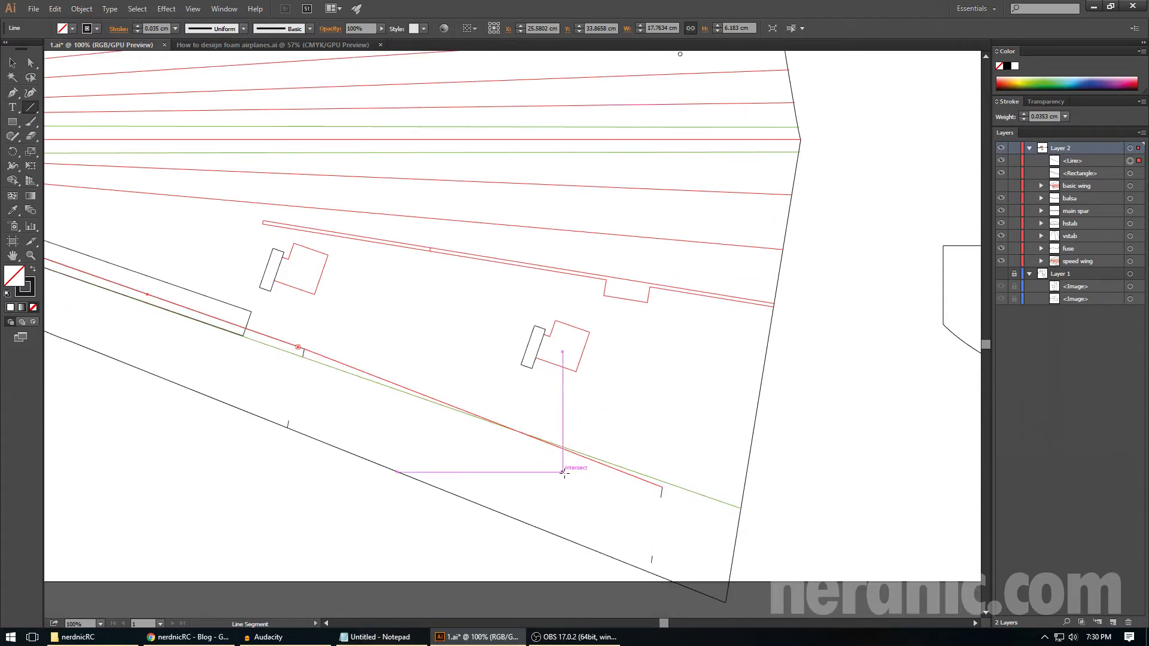
scroll(564, 473, down, 1)
click(705, 480)
key(Escape)
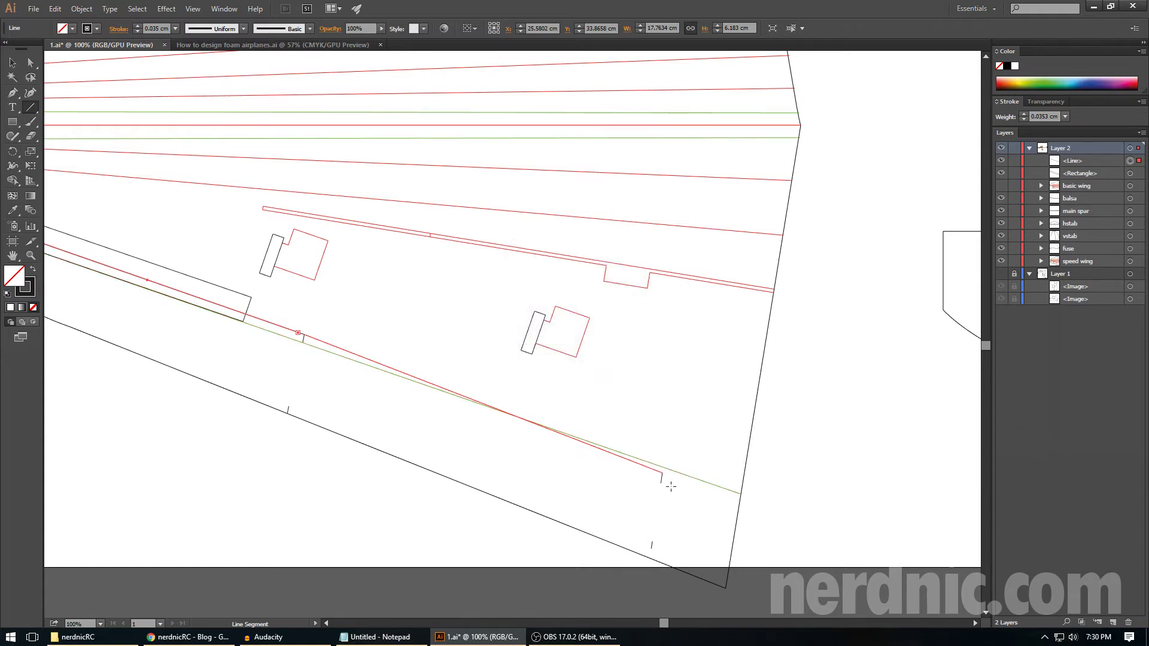
scroll(666, 483, down, 2)
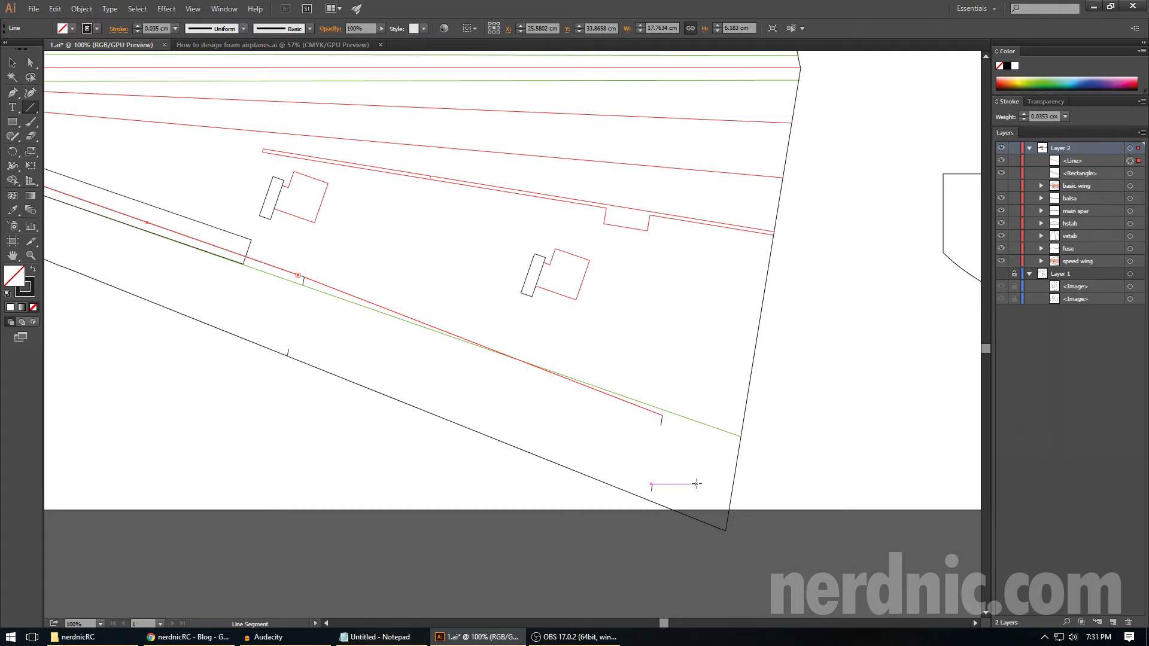
scroll(672, 601, down, 2)
scroll(672, 586, up, 3)
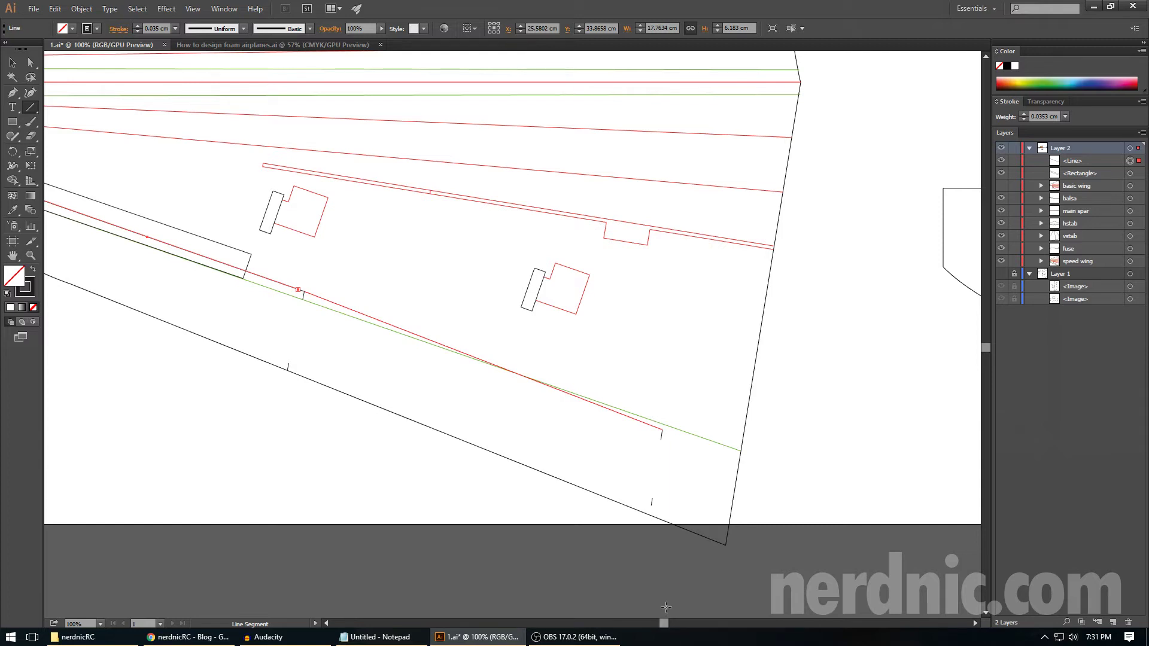
scroll(666, 607, up, 4)
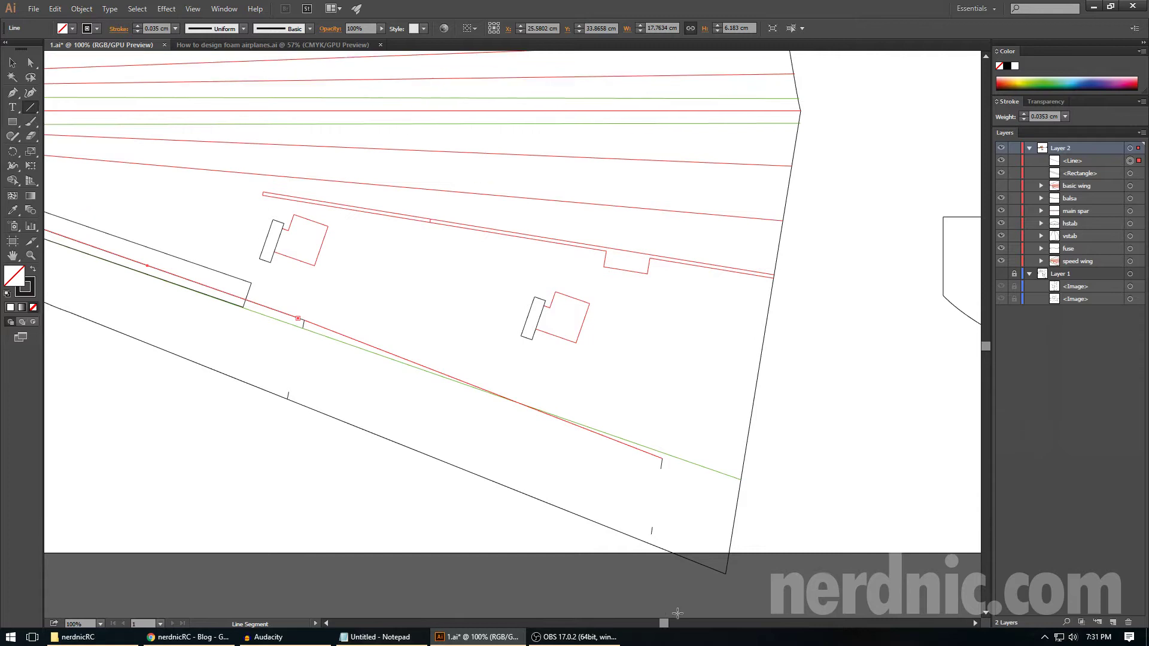
drag(800, 149, 766, 385)
key(ctrl+z)
drag(651, 533, 694, 549)
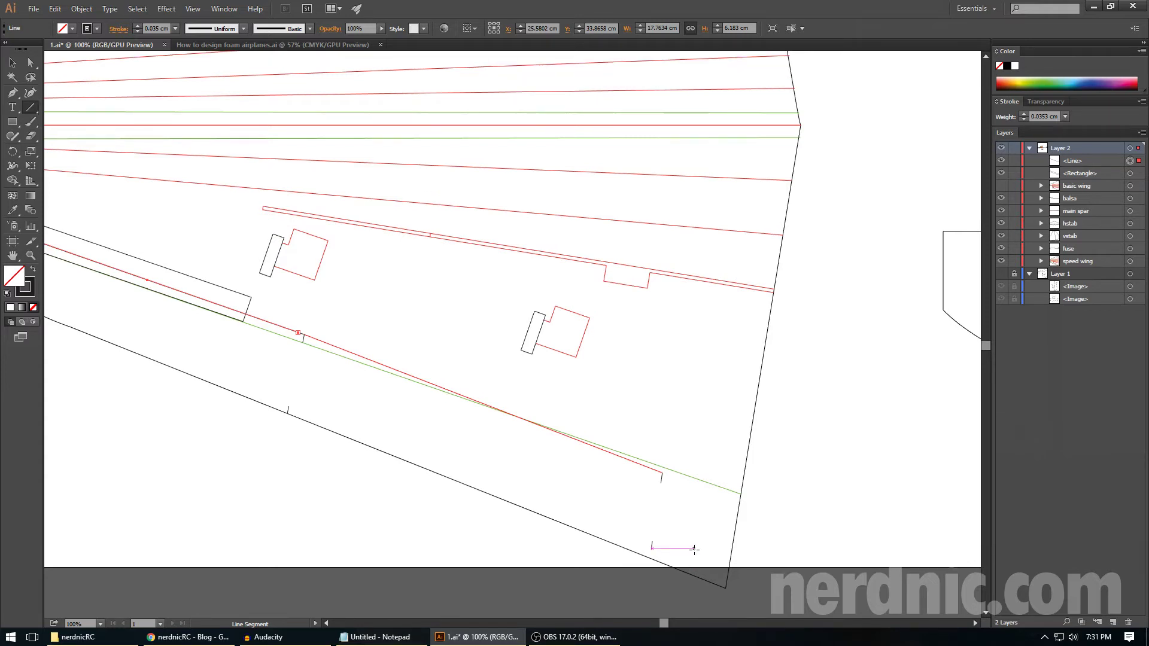
- Undo the rotated rectangle, the connecting line and the moves of the corner mark and the red line's end
scroll(667, 624, down, 1)
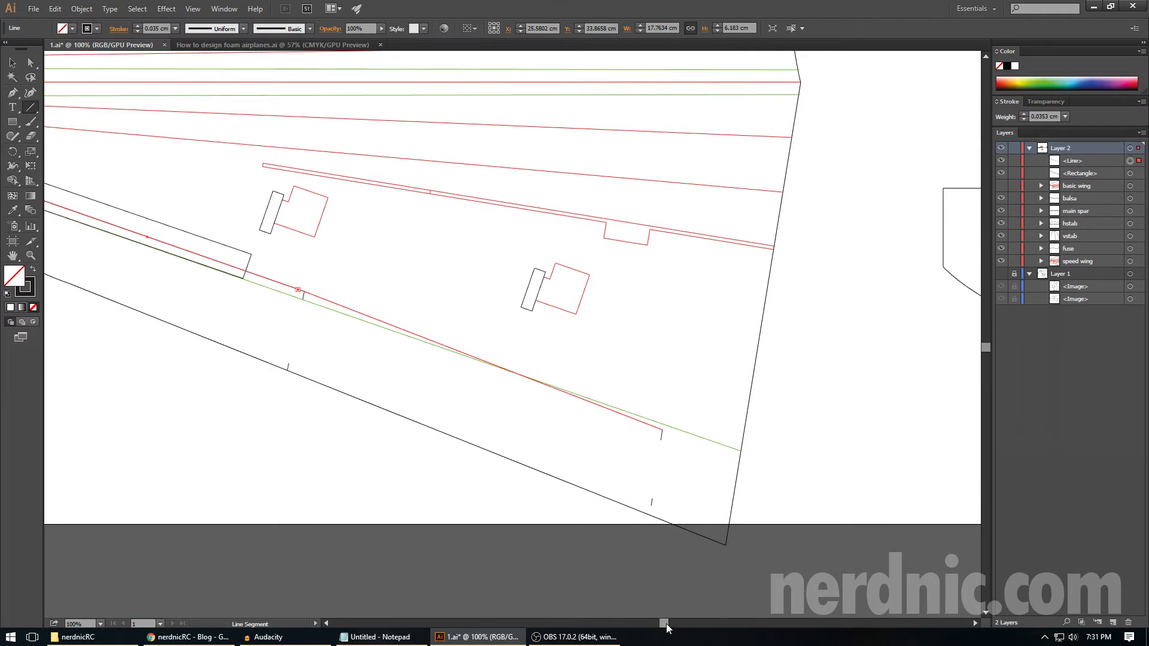
drag(666, 624, 629, 616)
drag(436, 304, 481, 384)
key(ctrl+z)
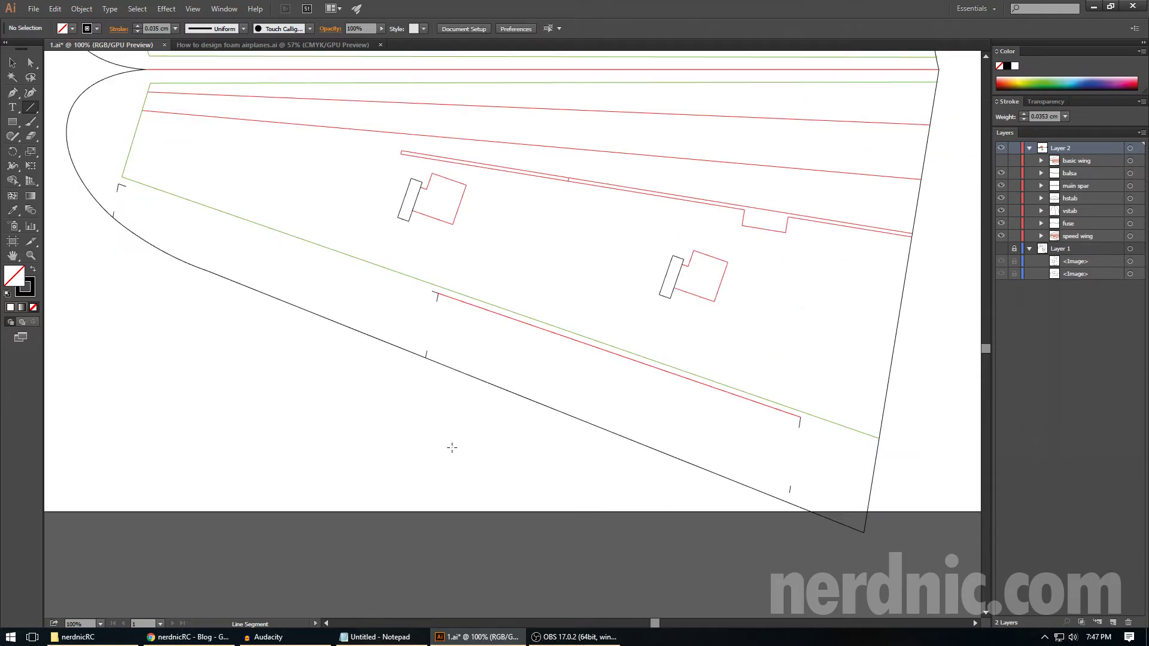
drag(655, 622, 660, 623)
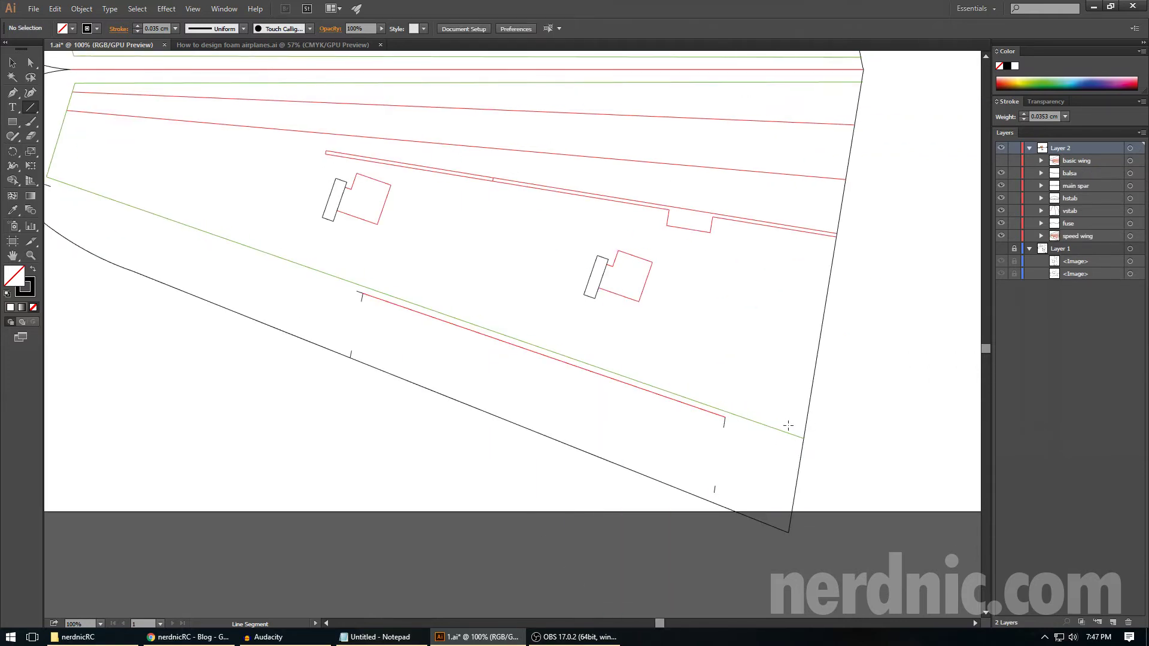
scroll(789, 423, up, 1)
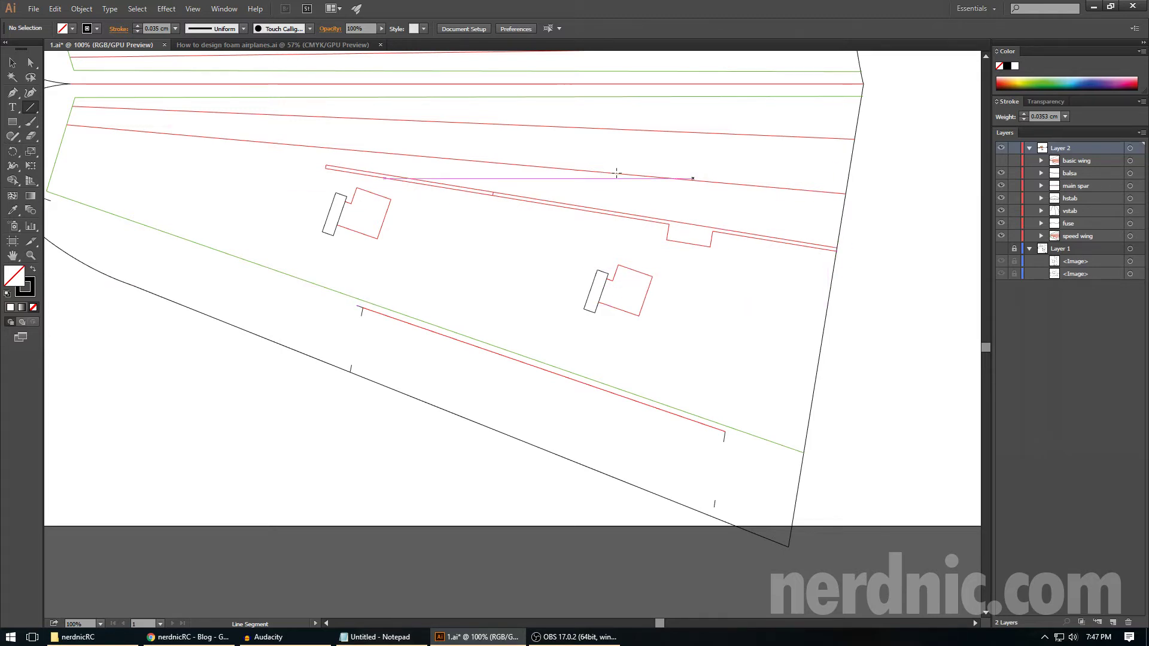
drag(862, 85, 837, 247)
key(ctrl+shift+a)
- Draw a rectangle below the wing's tip half and set its width to 9.8 cm and its height to 5 cm
drag(661, 622, 650, 623)
click(12, 121)
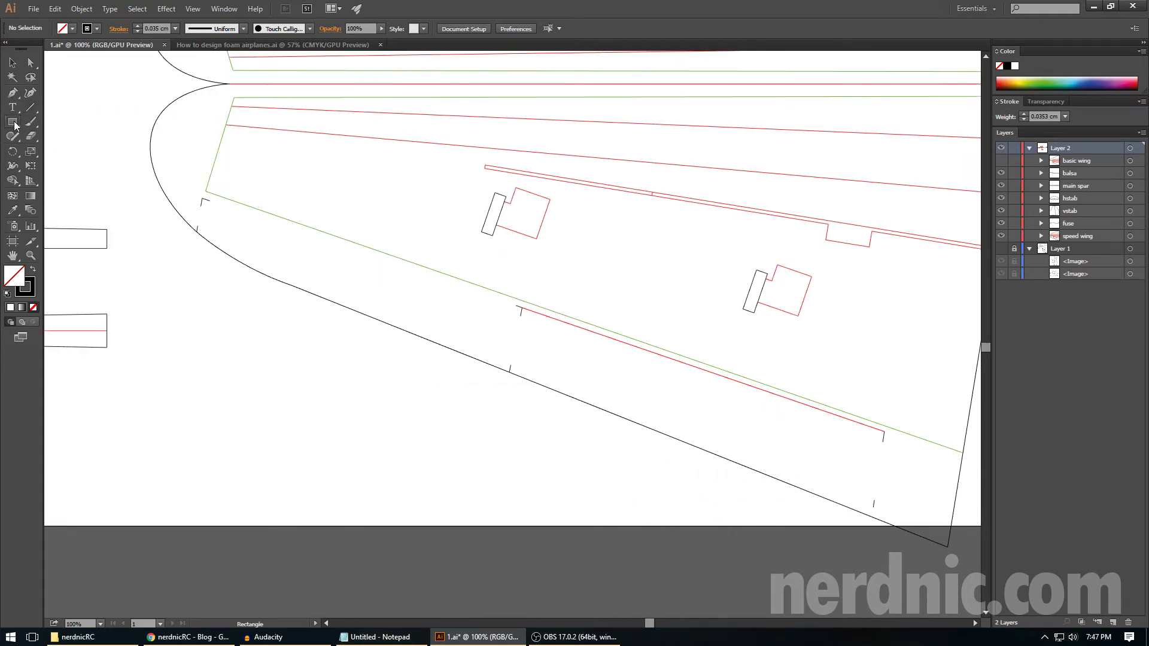
drag(240, 452, 499, 479)
click(896, 28)
text(9.8)
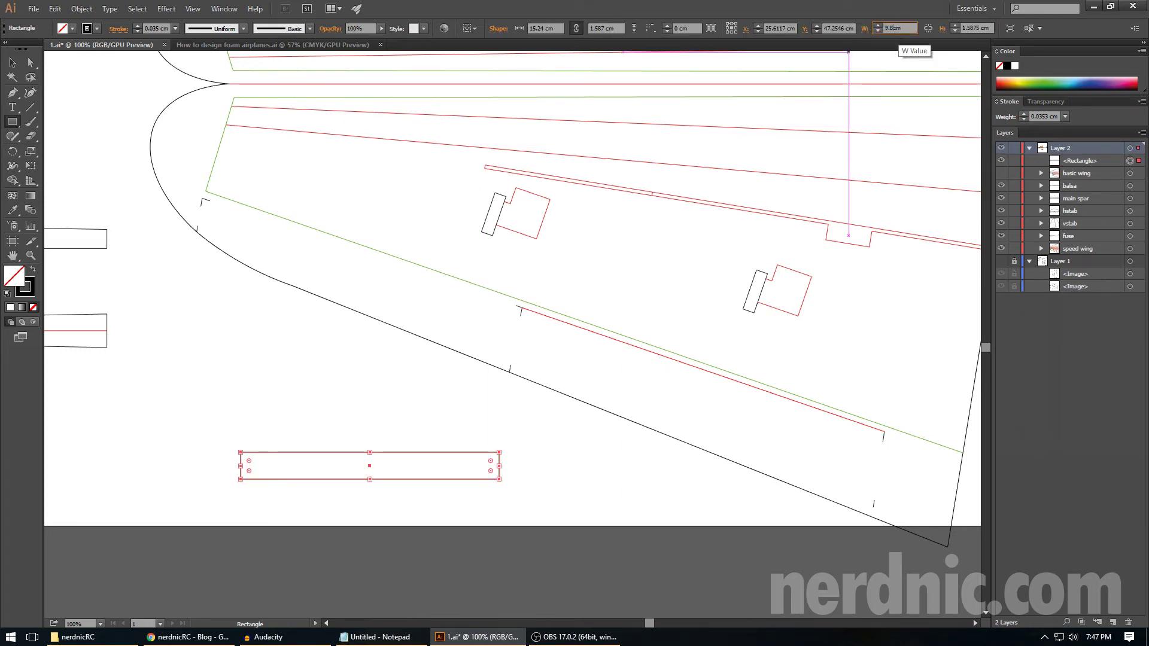
key(Return)
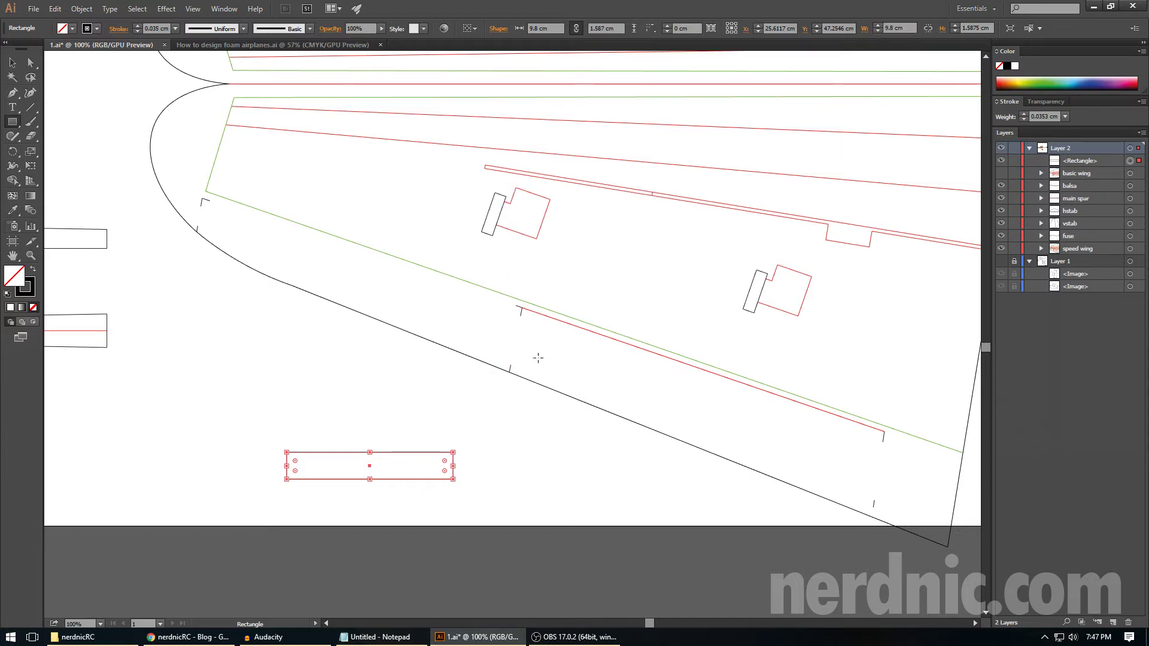
click(971, 28)
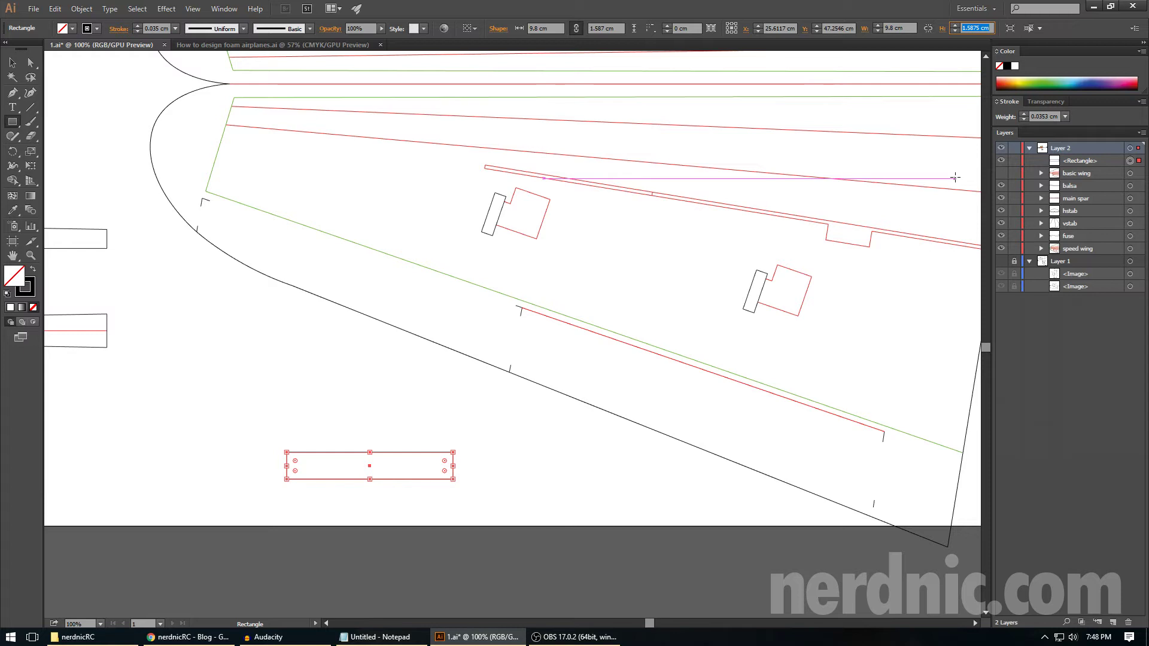
text(5cm)
key(Return)
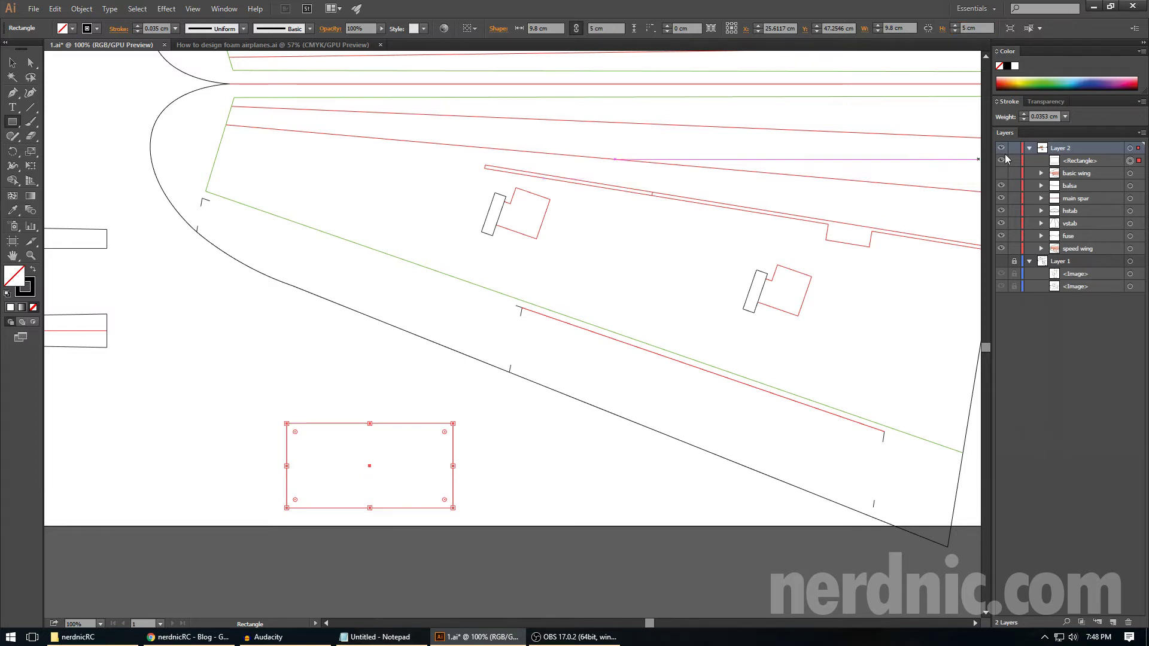
- Set the new rectangle's height to 0.5 cm, keeping it as a thin strip below the wing's tip half
click(970, 29)
key(BackSpace)
text(.5)
key(Return)
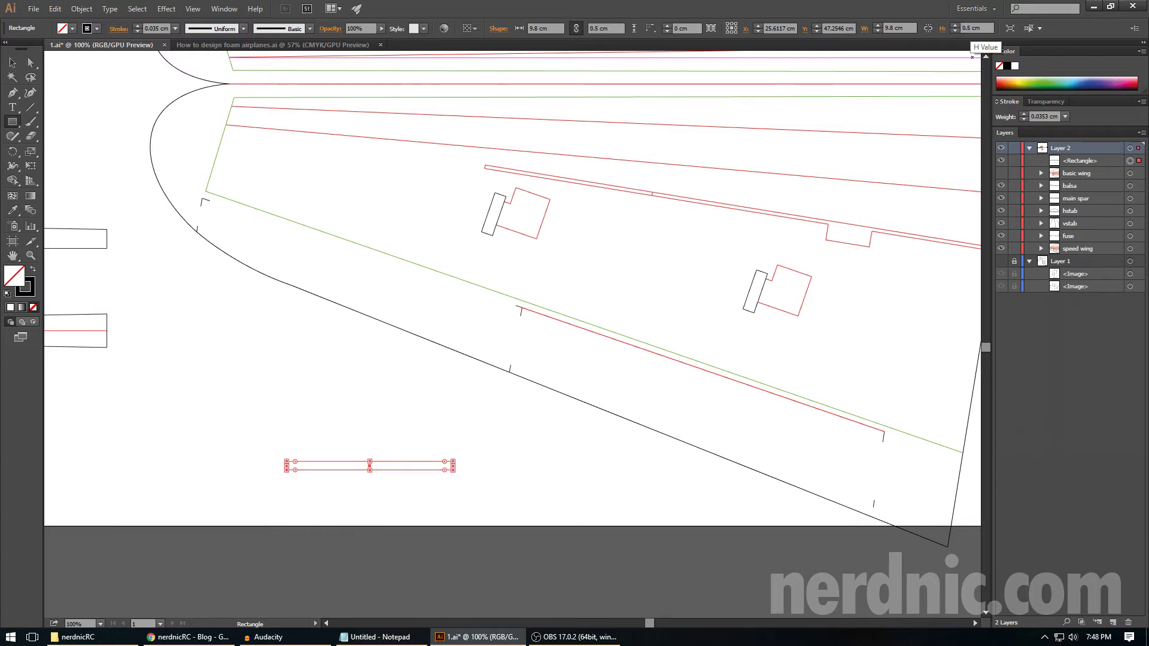
key(a)
click(538, 420)
drag(253, 440, 496, 482)
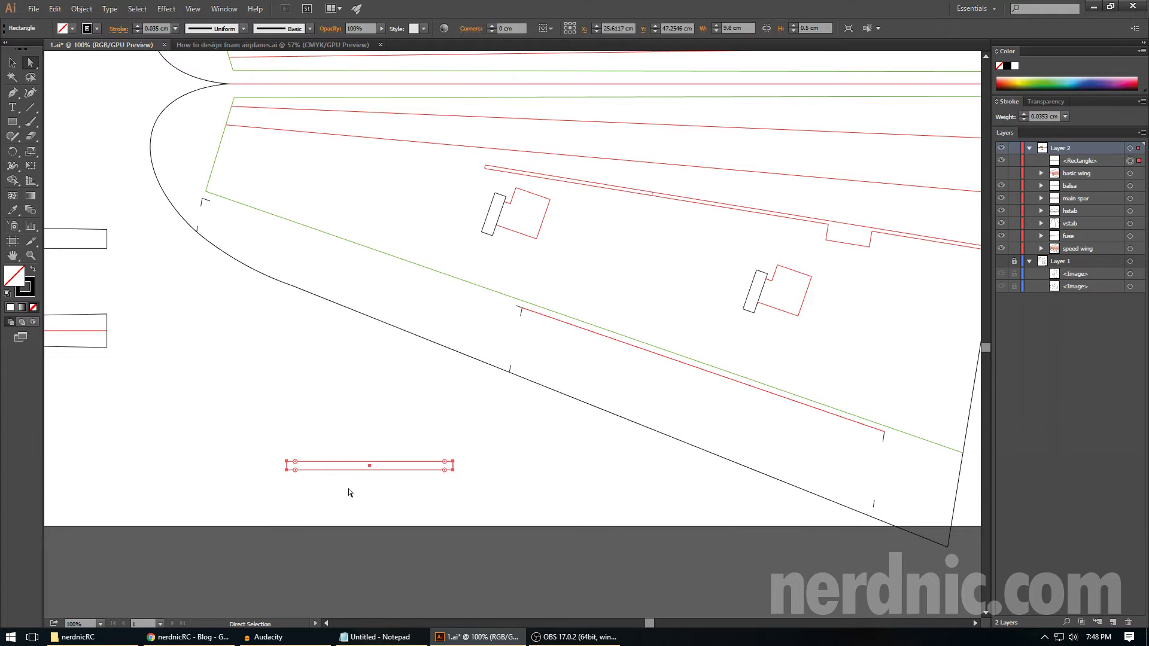
click(267, 484)
- Measure the root edge from the red main spar outline to the wing's trailing corner with a temporary line
drag(649, 623, 660, 623)
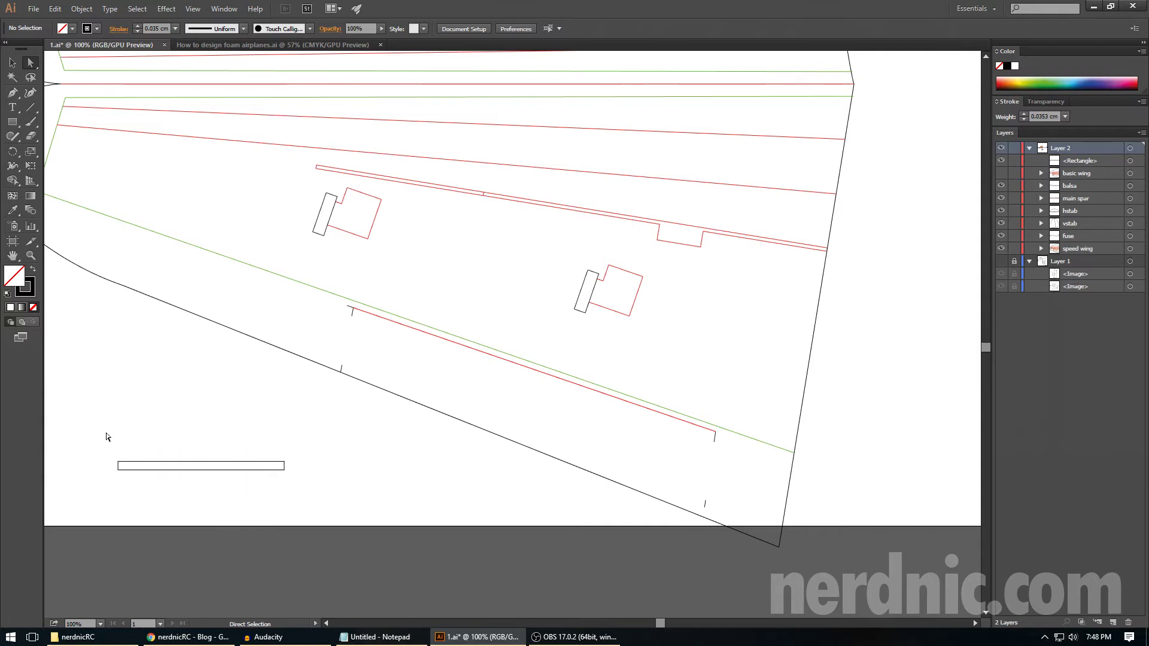
drag(106, 437, 364, 526)
click(30, 106)
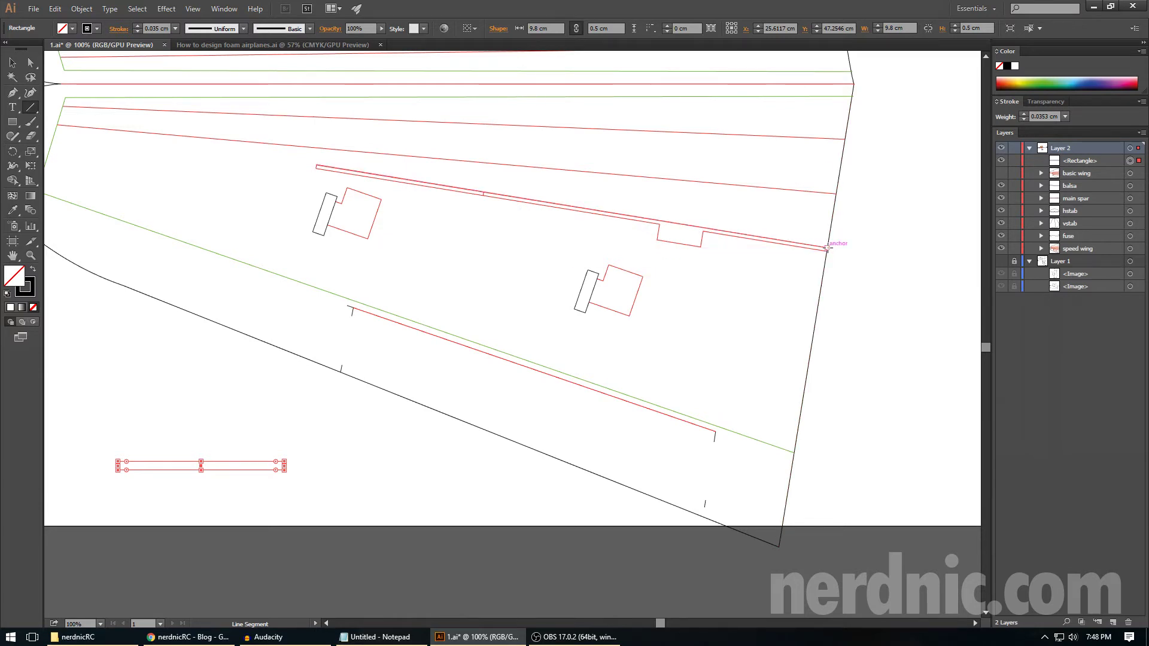
drag(827, 248, 779, 547)
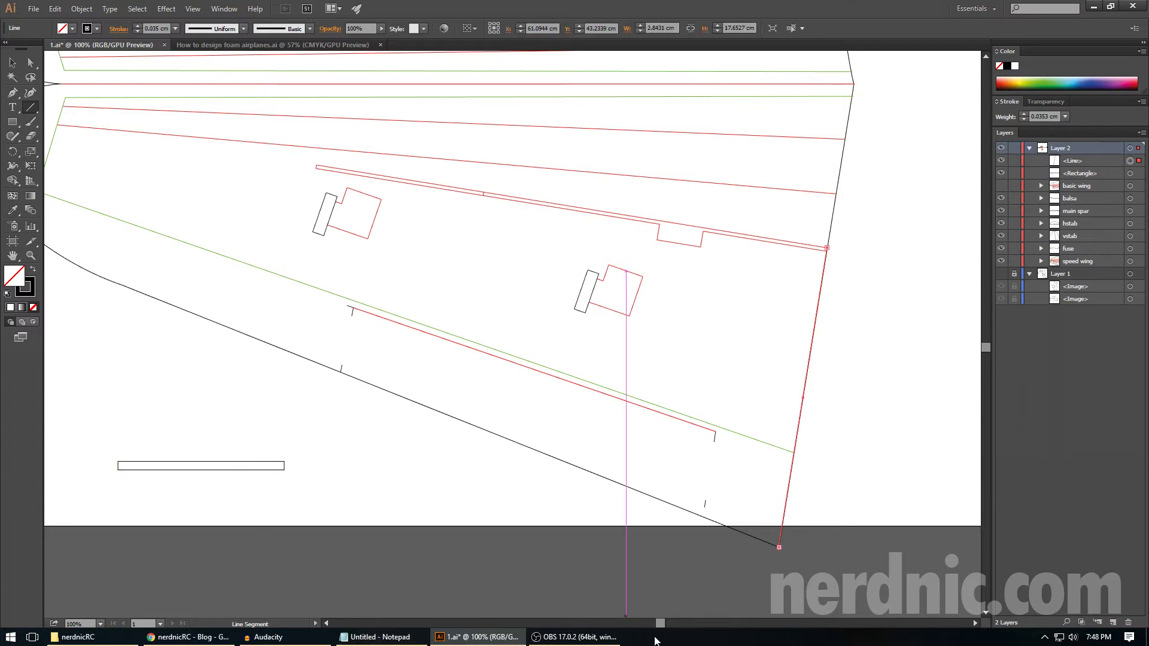
key(ctrl+z)
- Duplicate the 9.8 cm strip beside the original and set the copy's width to 17.88 cm
drag(661, 623, 627, 623)
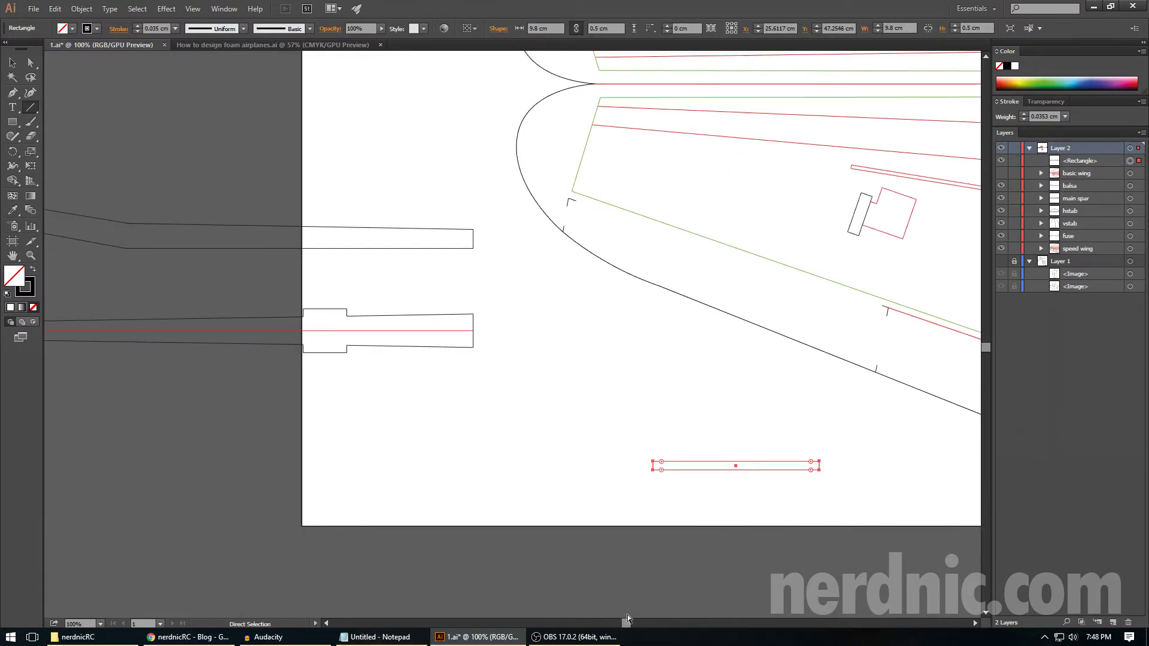
key(ctrl+z)
drag(561, 341, 578, 473)
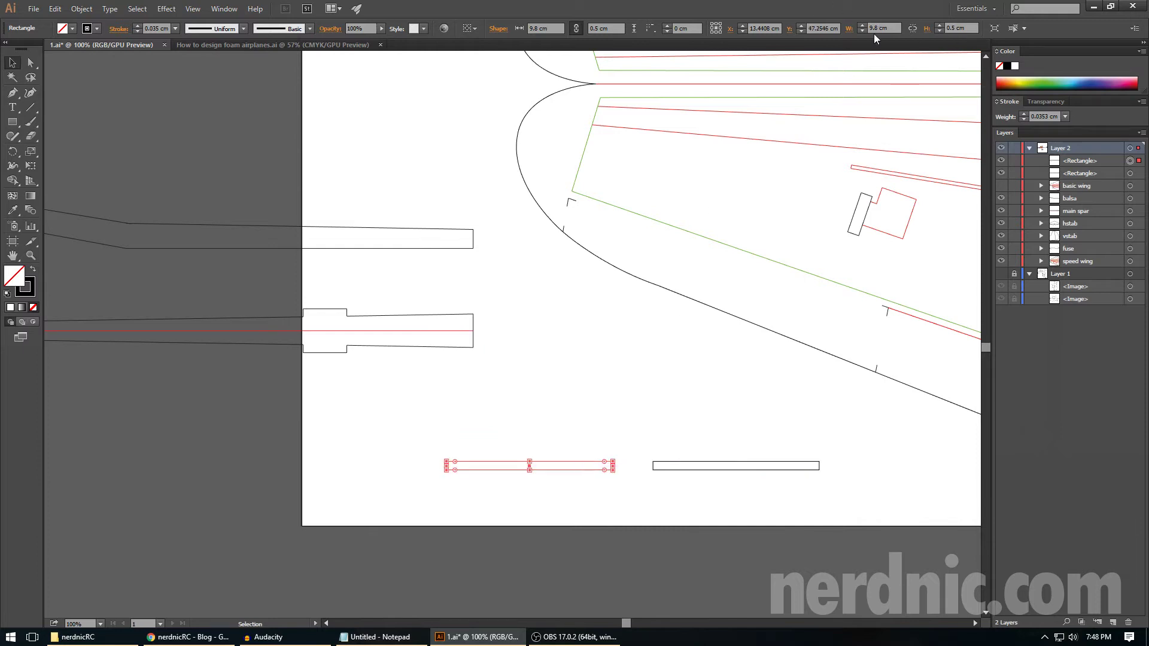
double_click(873, 28)
text(17.88)
key(Return)
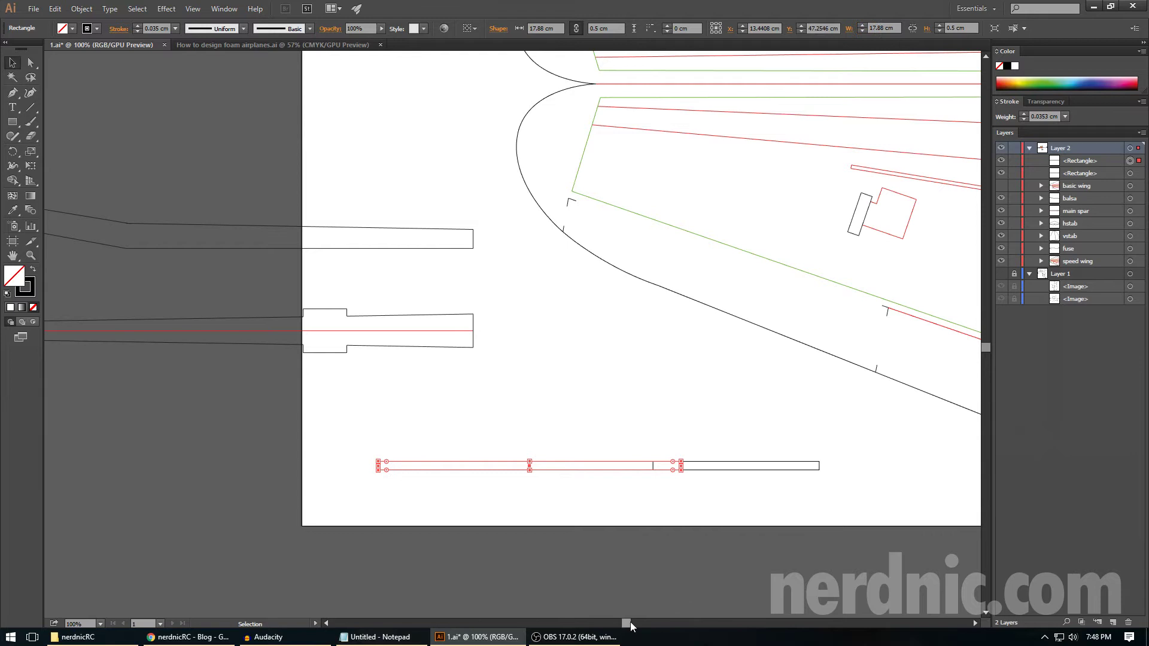
- Move the 17.88 cm strip so its end butts against the 9.8 cm strip
drag(630, 622, 639, 622)
drag(508, 469, 480, 472)
click(561, 529)
- Measure the joined strips' full length and the root edge from the centre fold to the trailing corner with temporary lines
click(30, 107)
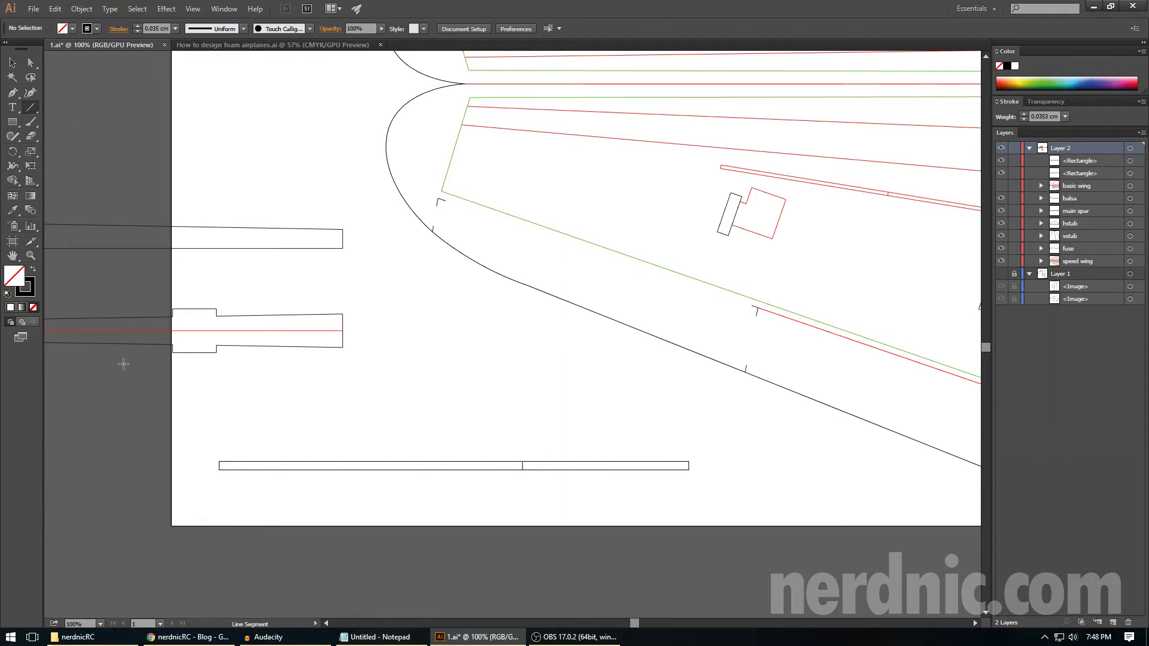
drag(219, 470, 689, 470)
drag(637, 629, 669, 628)
drag(761, 84, 687, 547)
key(ctrl+z)
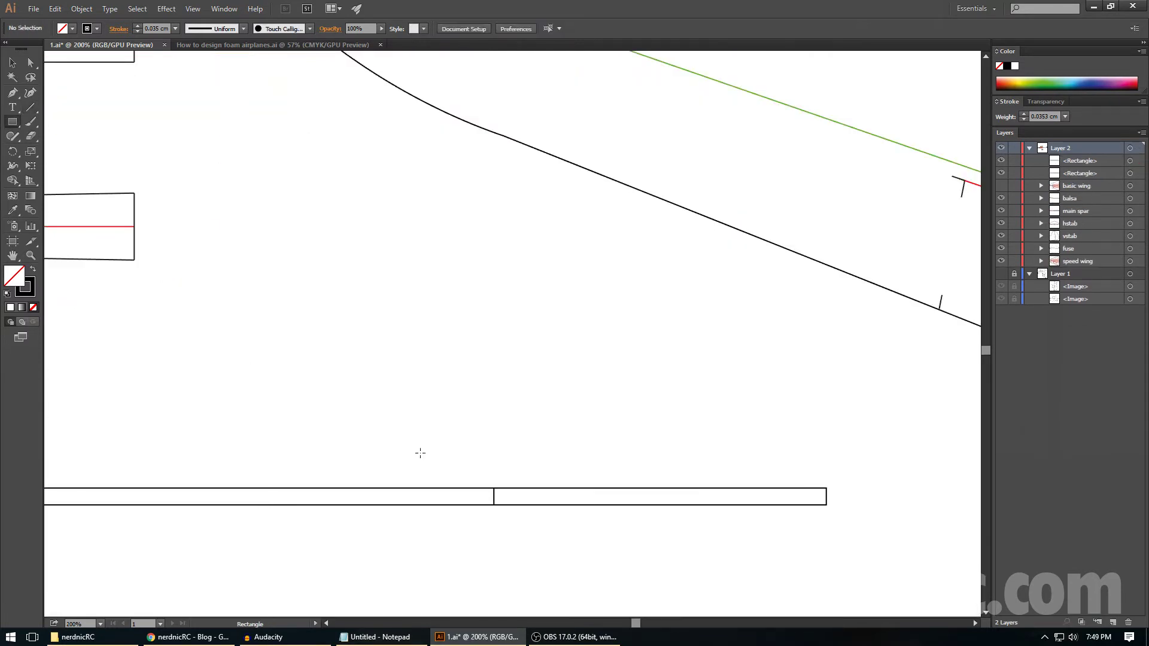
- Draw a small rectangle above the joint of the two strips and set its width and height to 1 cm
drag(452, 435, 494, 489)
click(973, 28)
text(1)
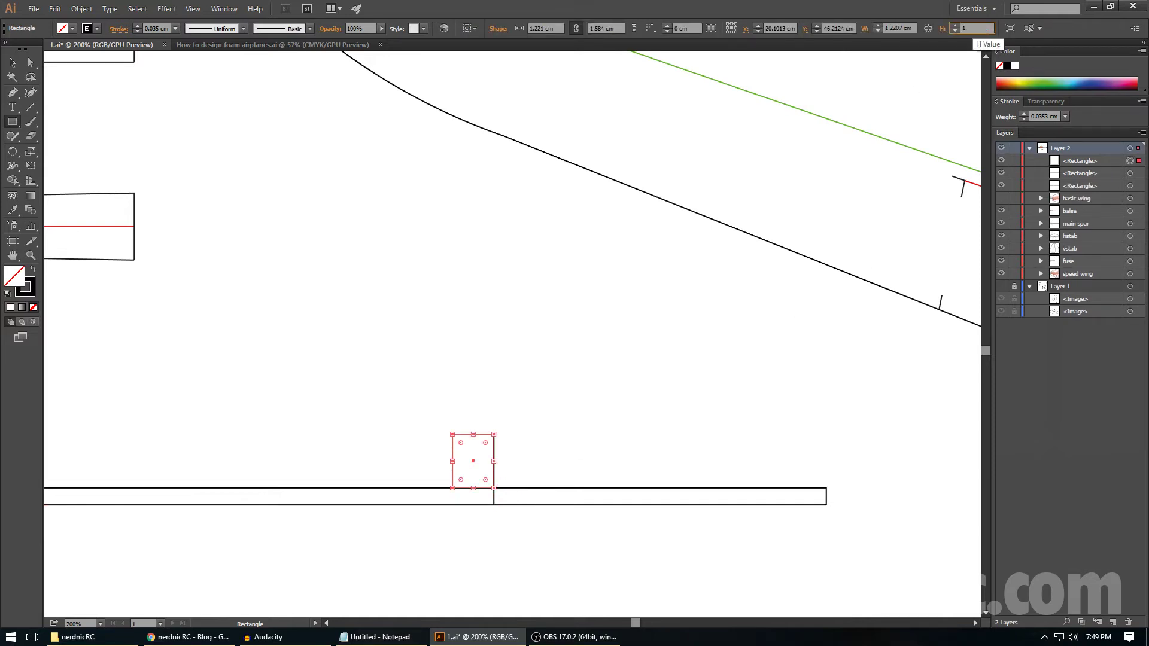
key(Return)
click(899, 27)
text(1)
key(Return)
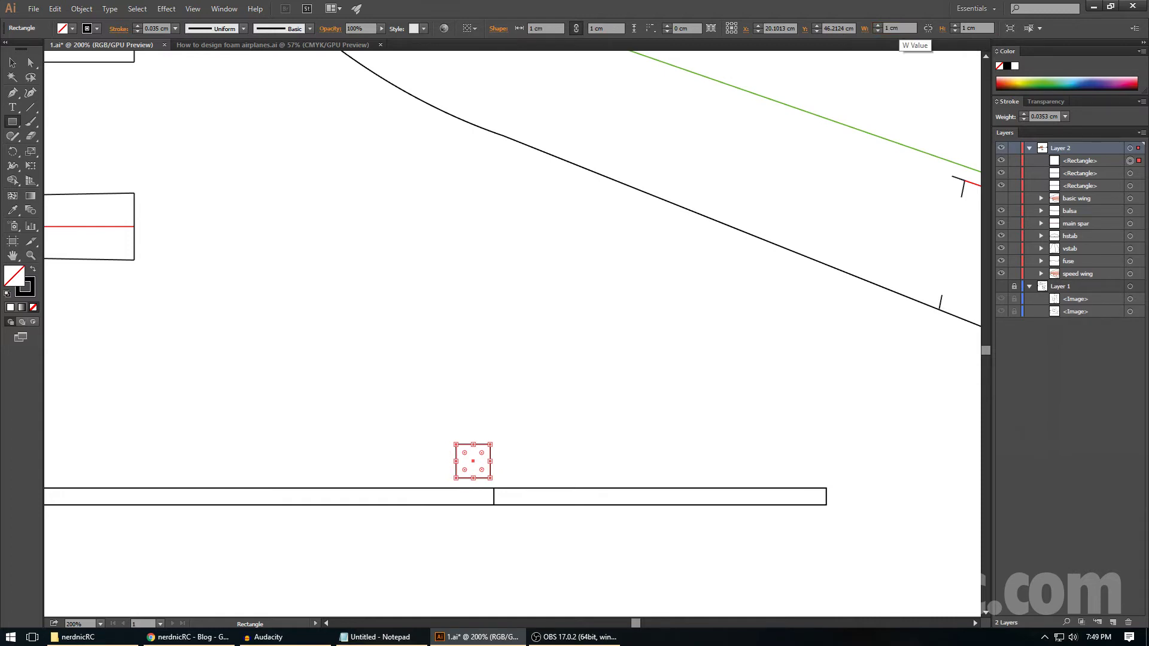
- Measure half the end width of the notched, tapered piece, from its corner to the red centre line, with a temporary line
drag(638, 626, 623, 626)
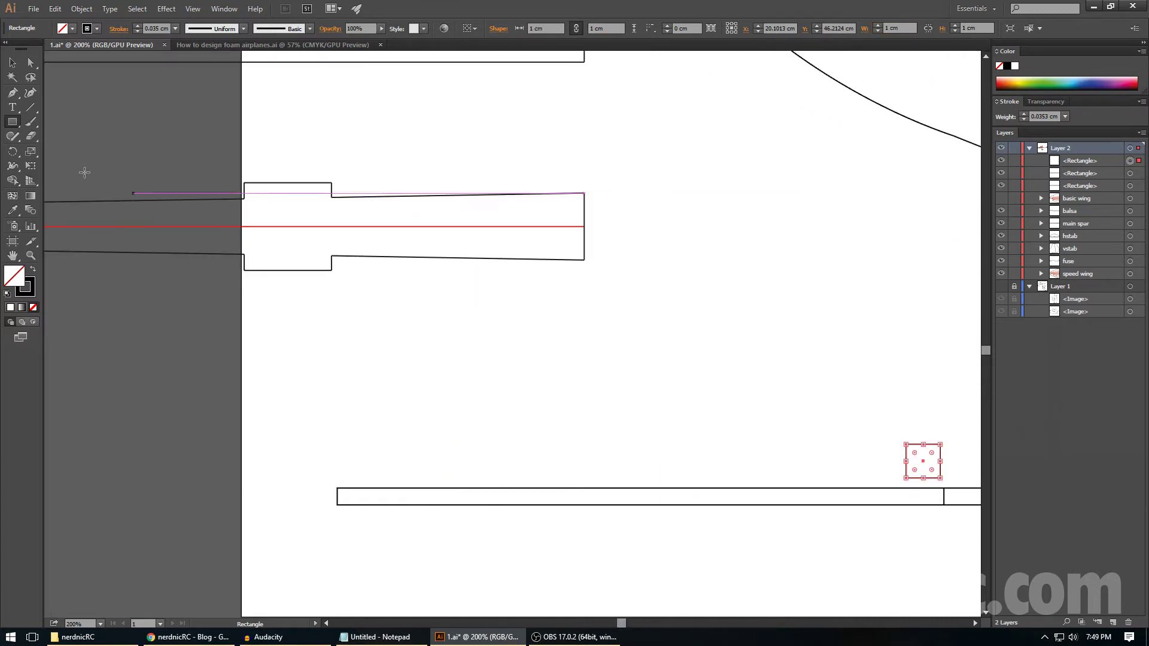
click(30, 107)
drag(584, 260, 584, 227)
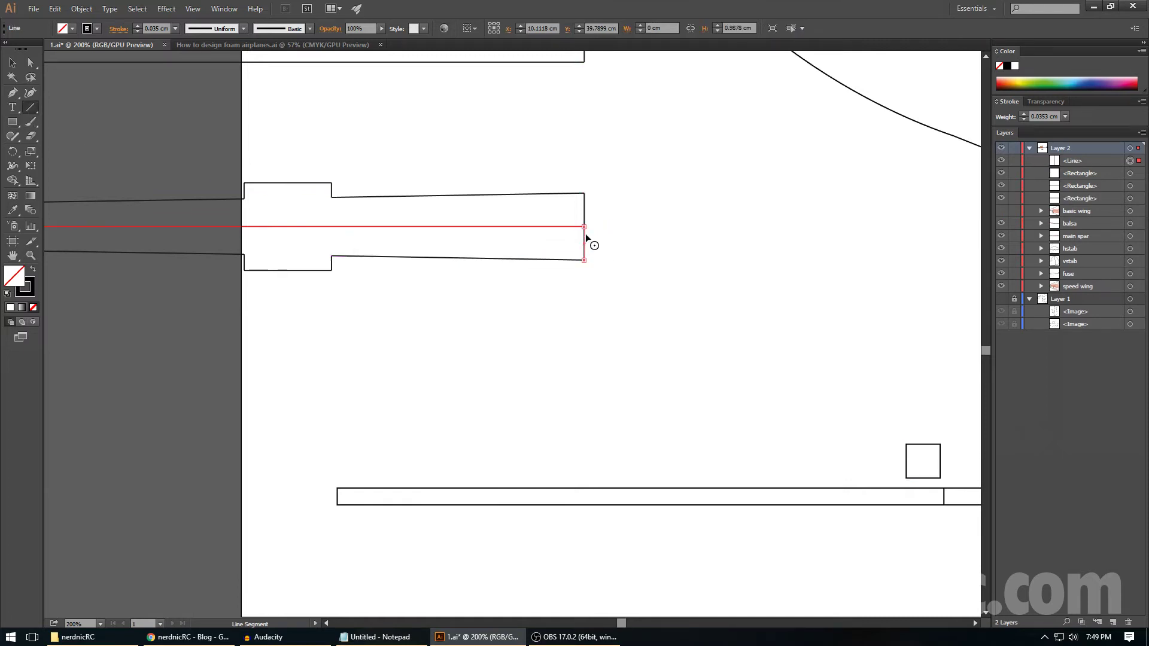
key(ctrl+z)
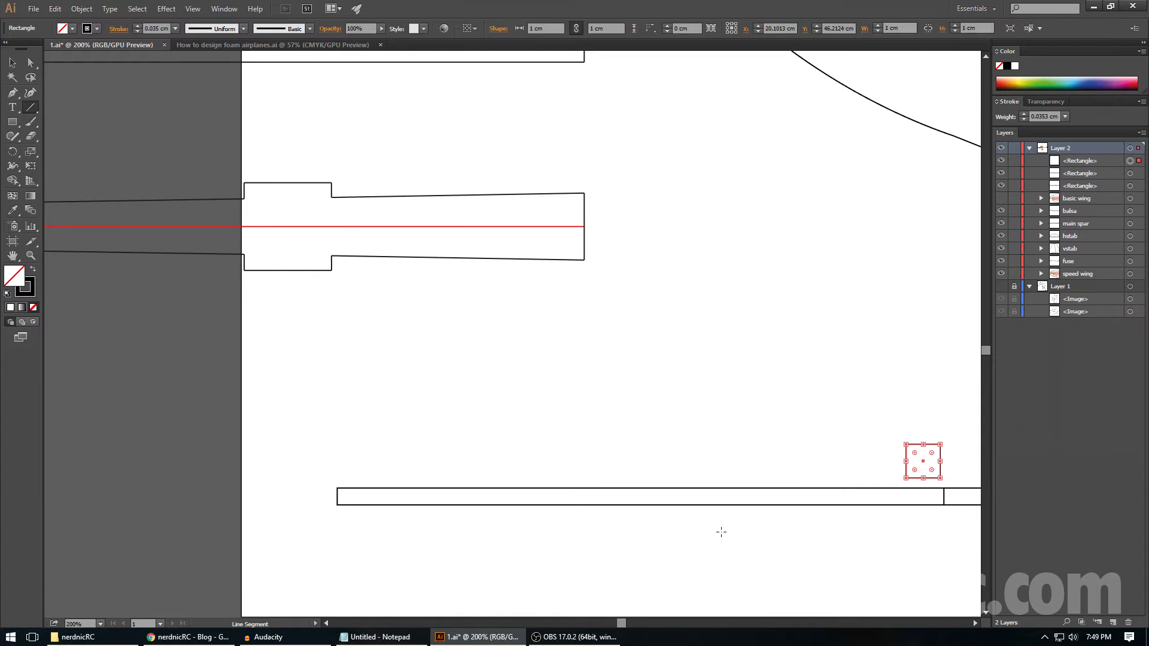
- Move the 1 cm square down onto the long strip so its edge lines up with the strips' joint
drag(622, 622, 635, 628)
key(v)
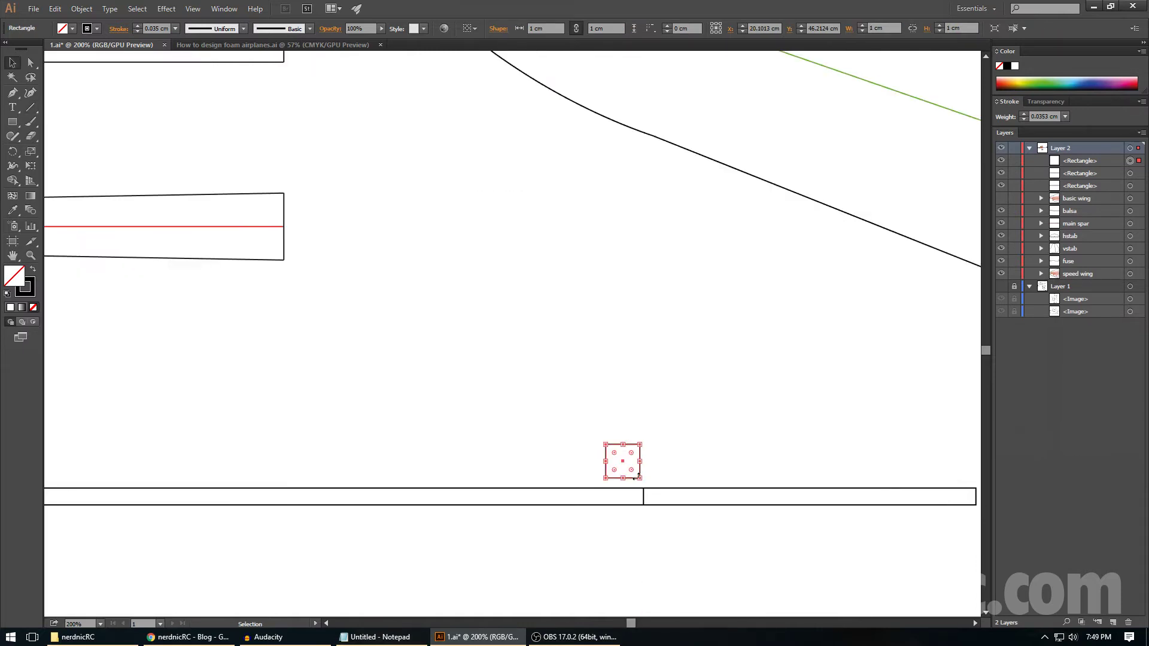
drag(633, 450, 636, 460)
click(525, 450)
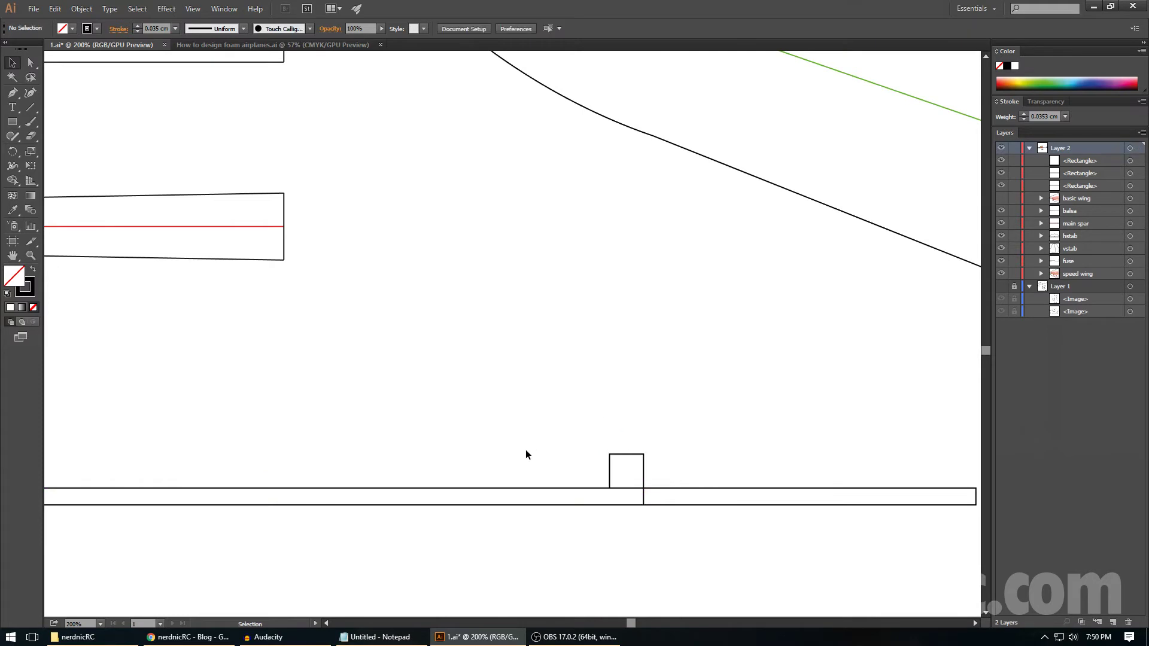
- Draw a convex curve with the Pen tool from the square's upper corner down to the short strip's outer top corner
key(ctrl+minus)
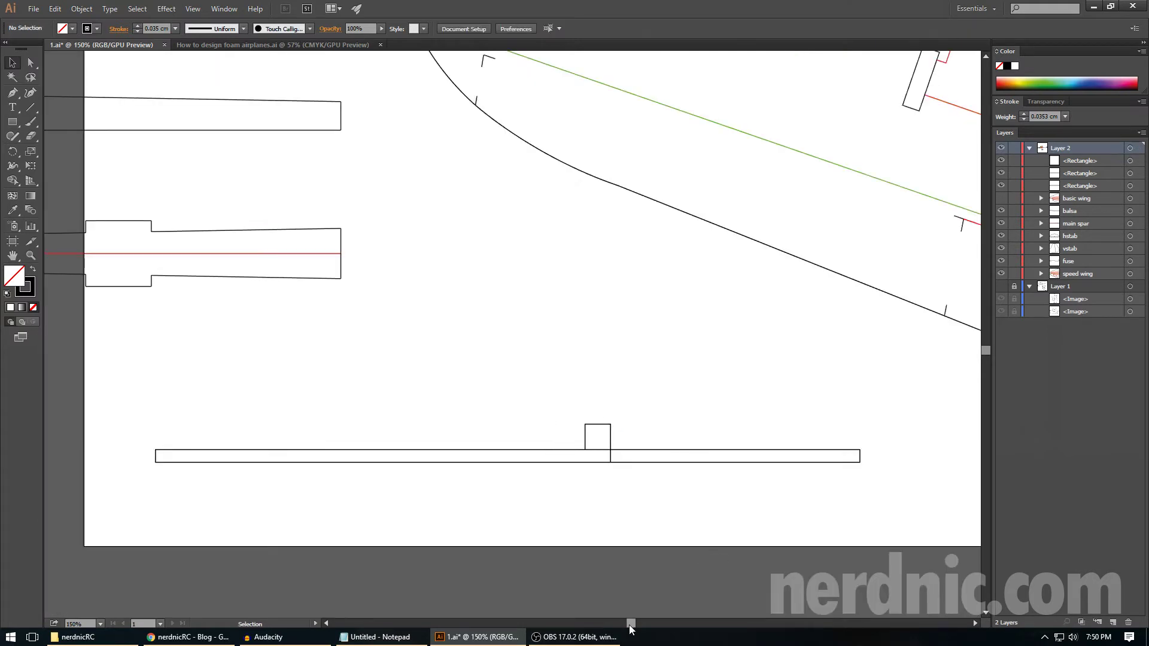
drag(631, 623, 635, 625)
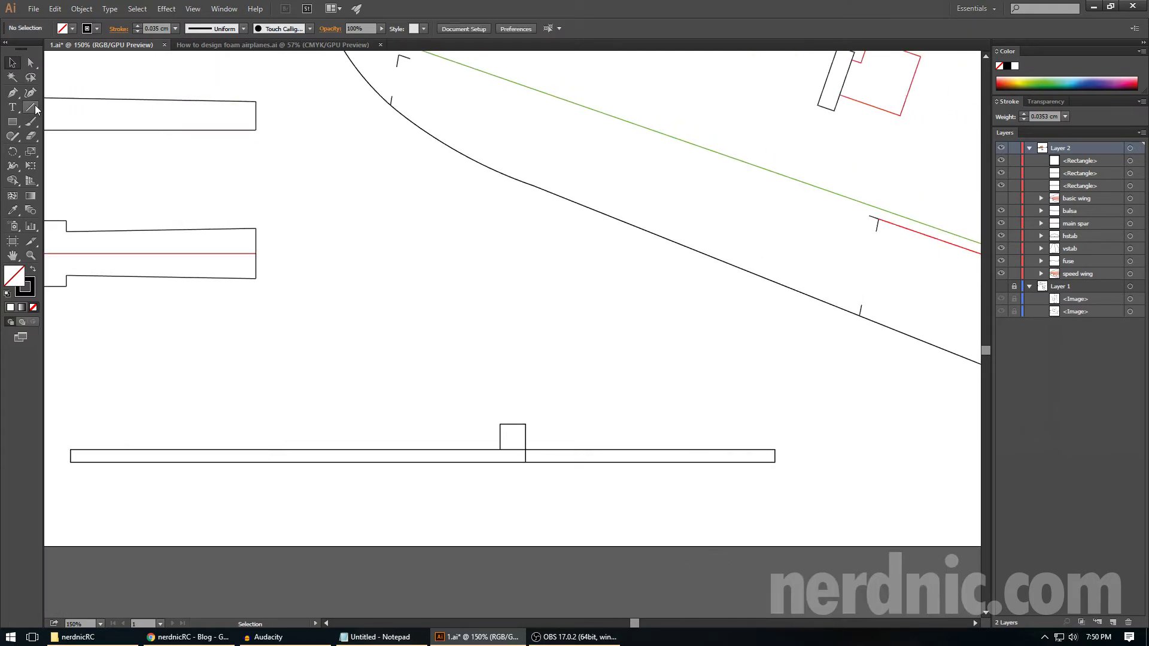
key(p)
click(525, 425)
drag(775, 448, 876, 488)
ctrl+click(536, 336)
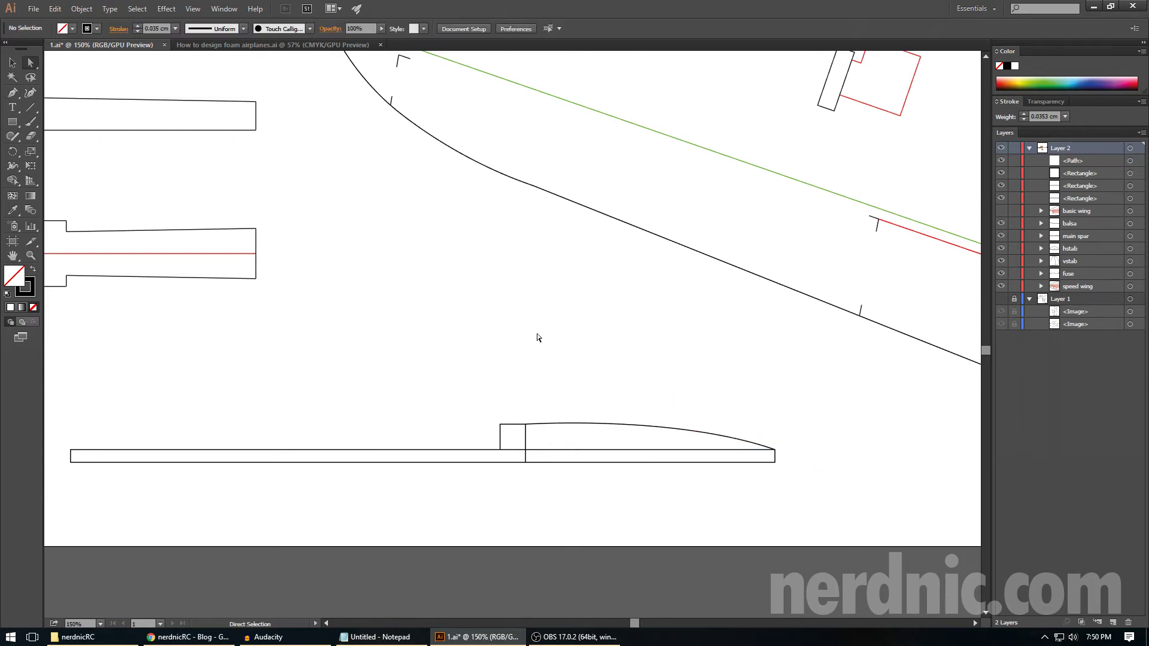
- Draw a second, roughly parallel curve just above the first, ending slightly above the short strip's outer top corner
click(12, 94)
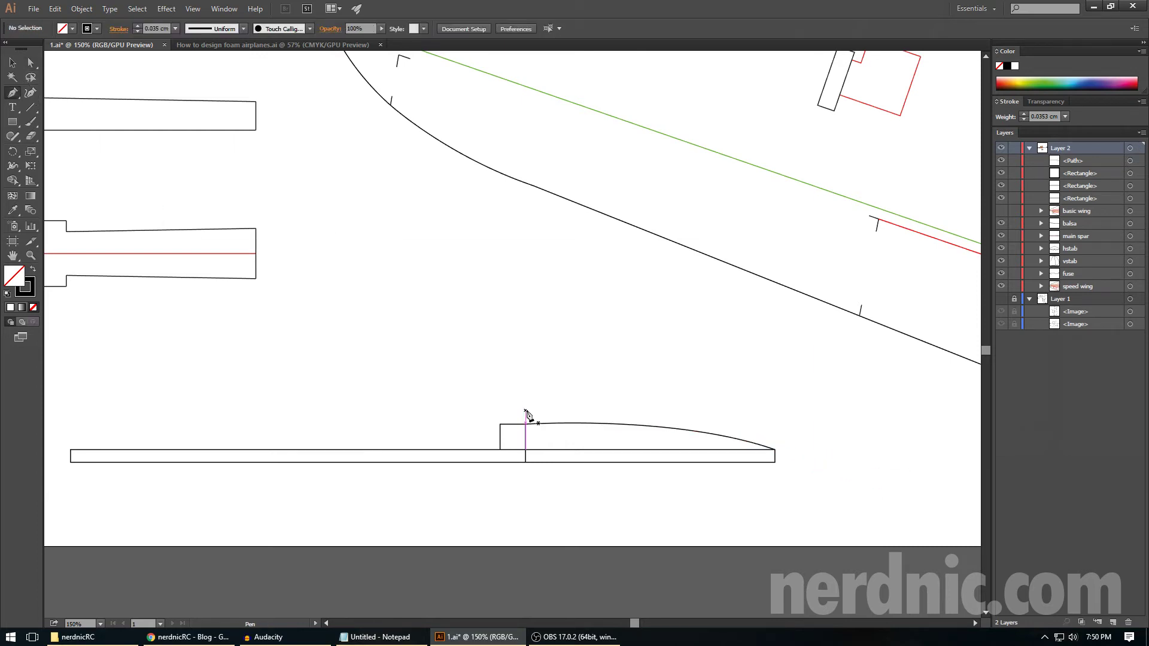
click(524, 410)
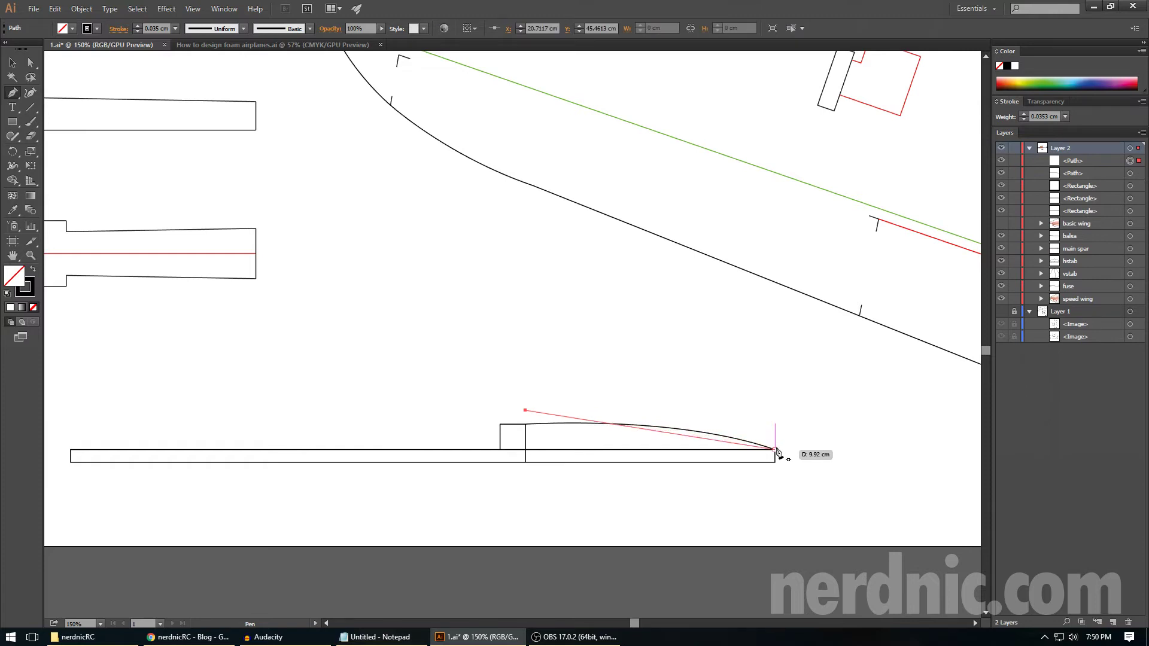
drag(773, 446, 851, 487)
key(ctrl+z)
key(a)
click(831, 462)
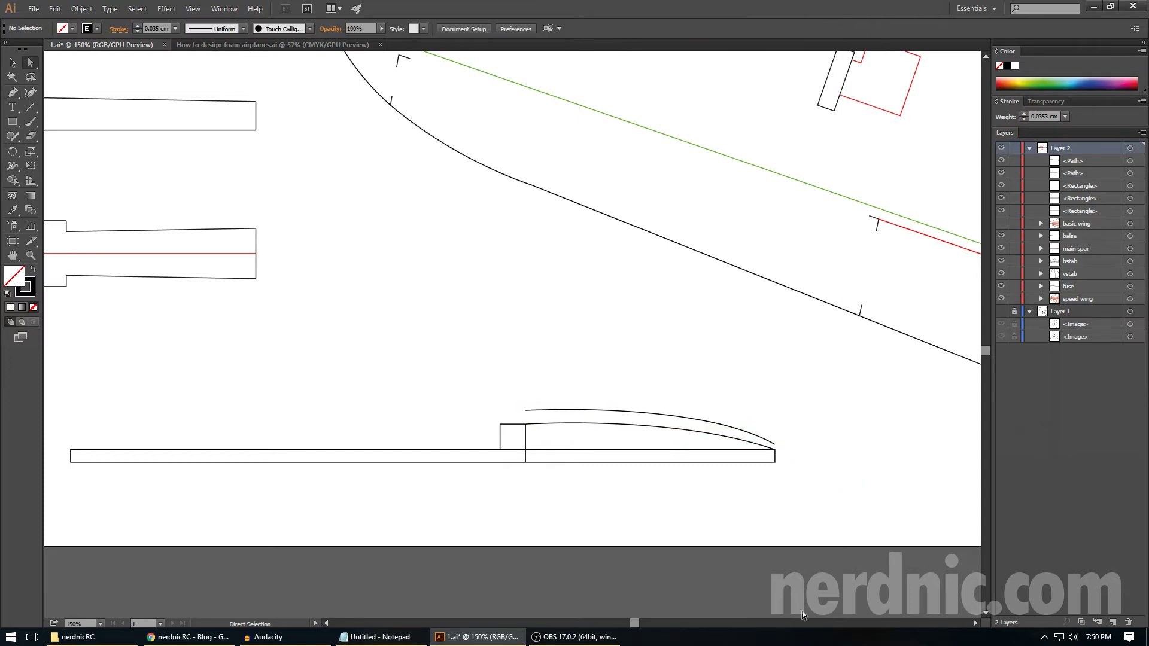
- Copy the 17.88 cm strip, place it level with the upper curve, and shorten it to 16.88 cm so it ends at the square
drag(643, 625, 628, 625)
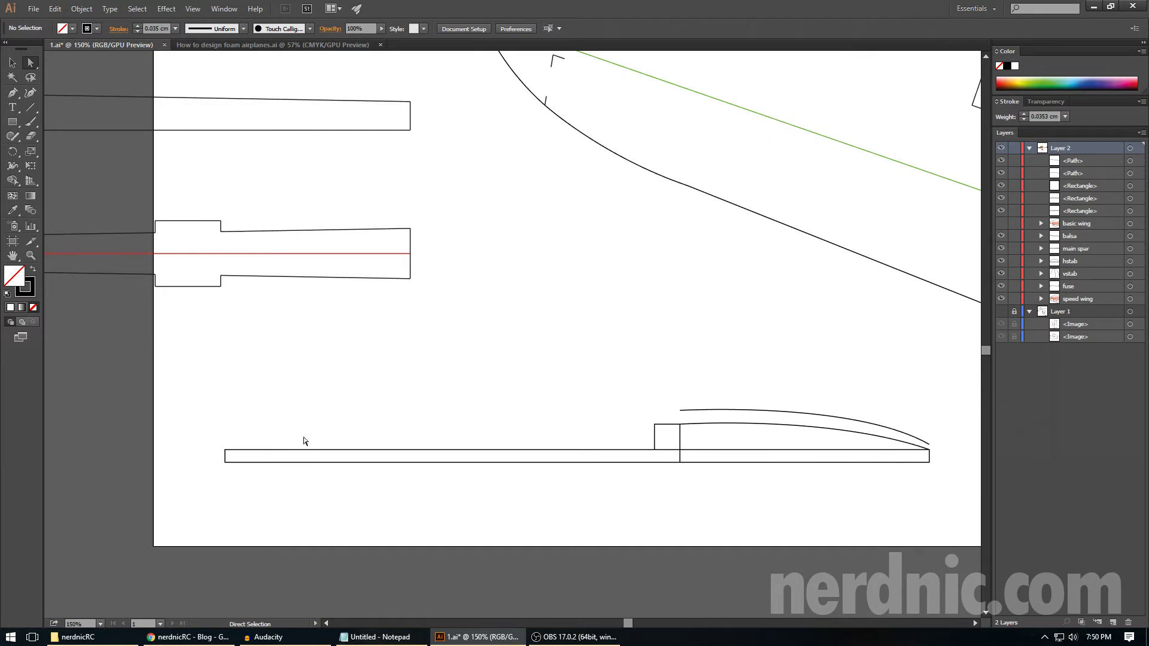
drag(251, 420, 280, 499)
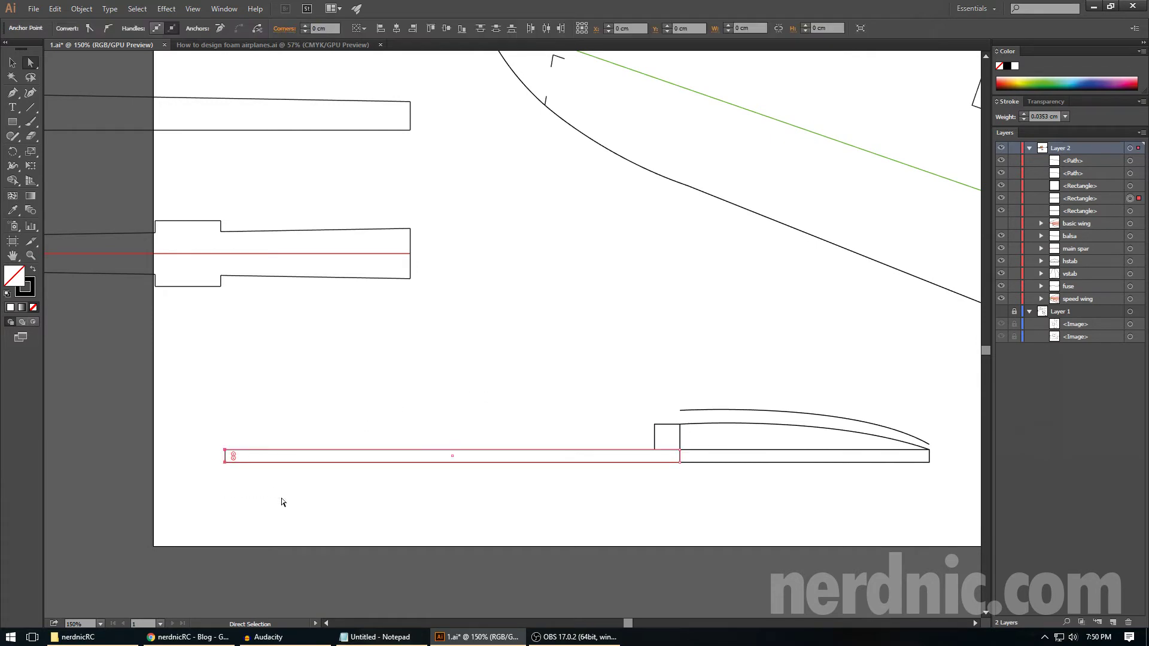
key(ctrl+c)
key(ctrl+v)
key(ctrl+z)
key(v)
key(ctrl+c)
key(ctrl+v)
drag(673, 343, 587, 425)
drag(196, 416, 225, 415)
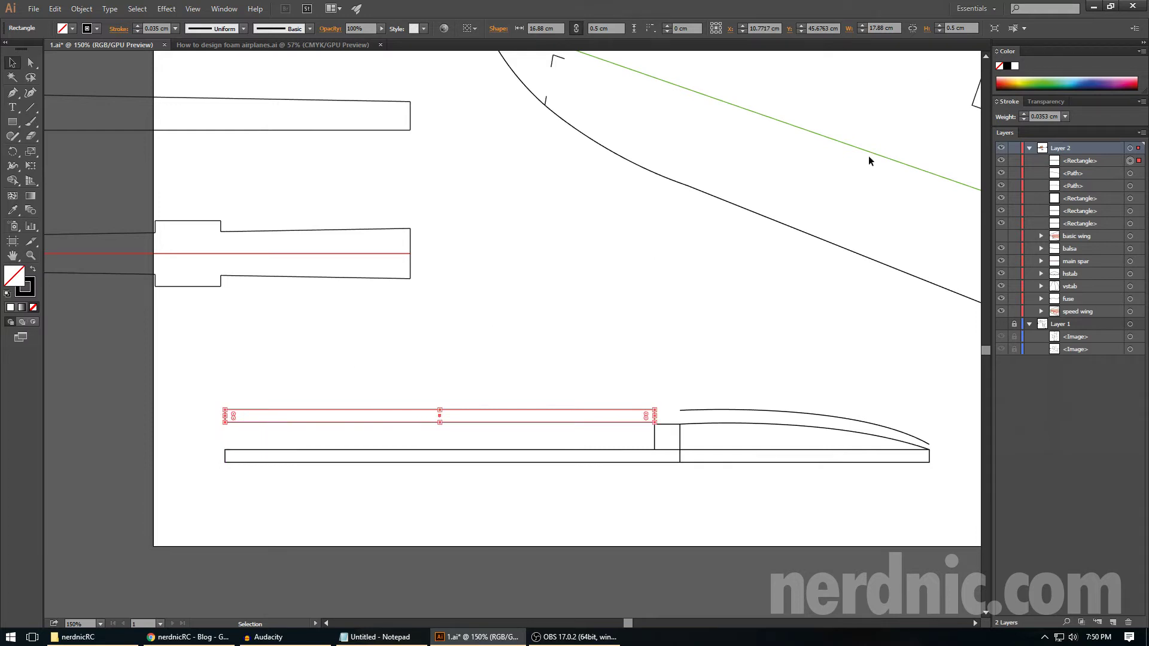
click(543, 383)
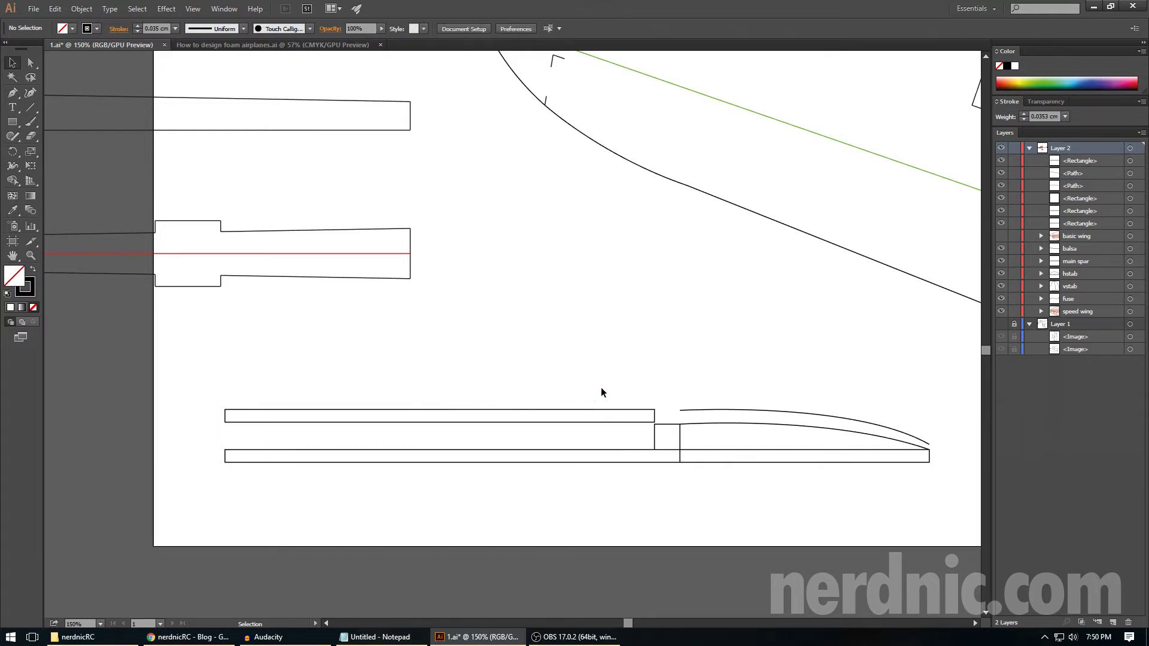
- Extend the upper curve's start point to the upper strip's nearest top corner
key(ctrl+=)
scroll(645, 520, down, 1)
scroll(632, 620, left, 1)
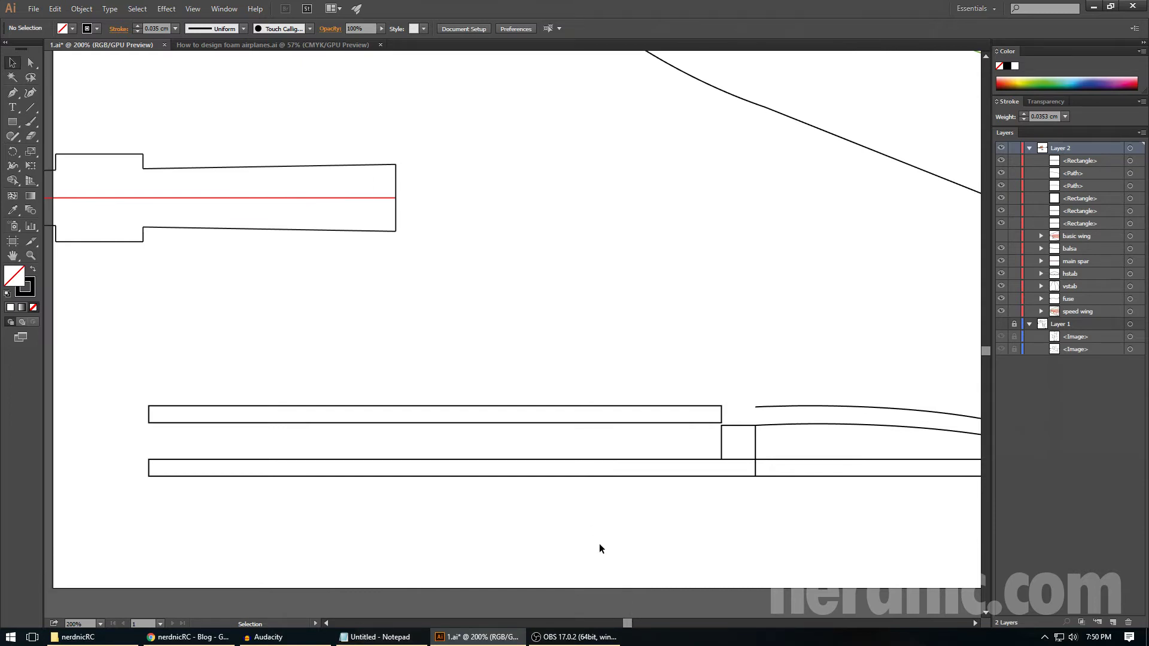
key(a)
drag(755, 407, 722, 405)
click(736, 528)
drag(628, 626, 629, 623)
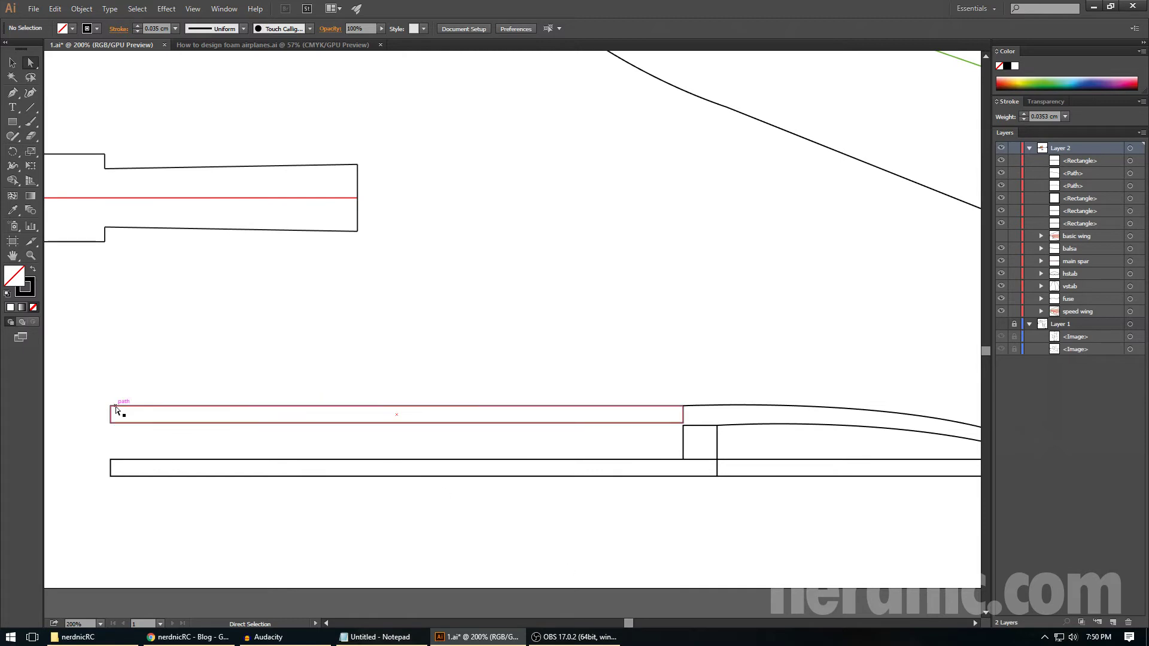
- Rotate the upper strip about the square's upper corner until its far end rests on the lower strip
key(r)
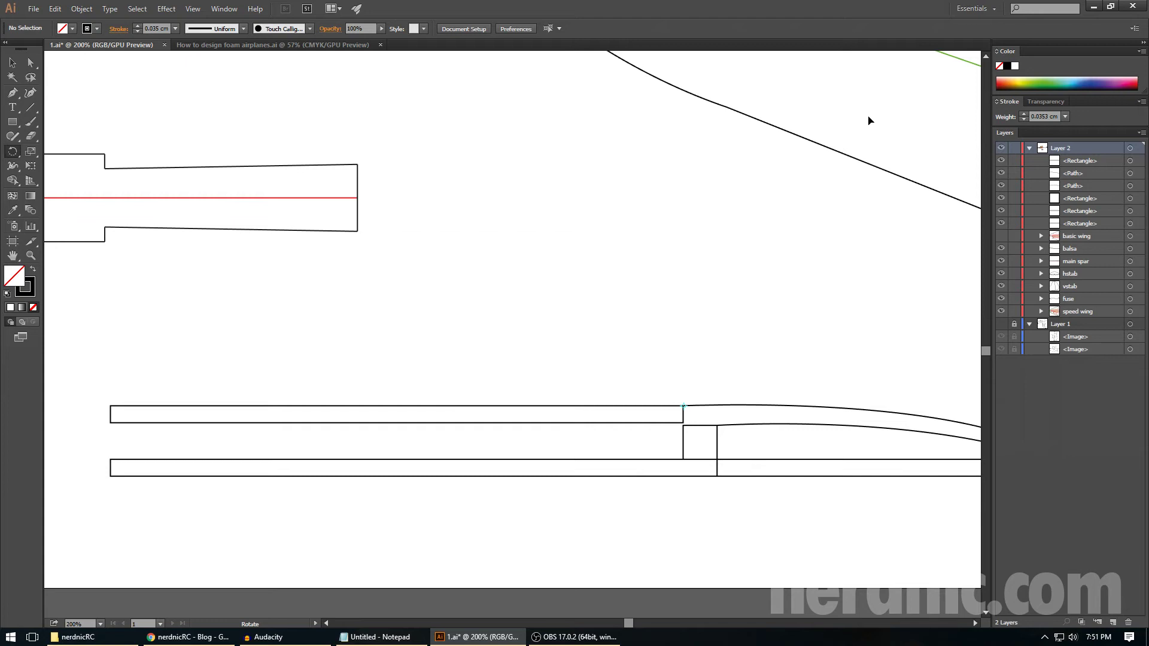
scroll(844, 279, up, 2)
scroll(784, 335, down, 3)
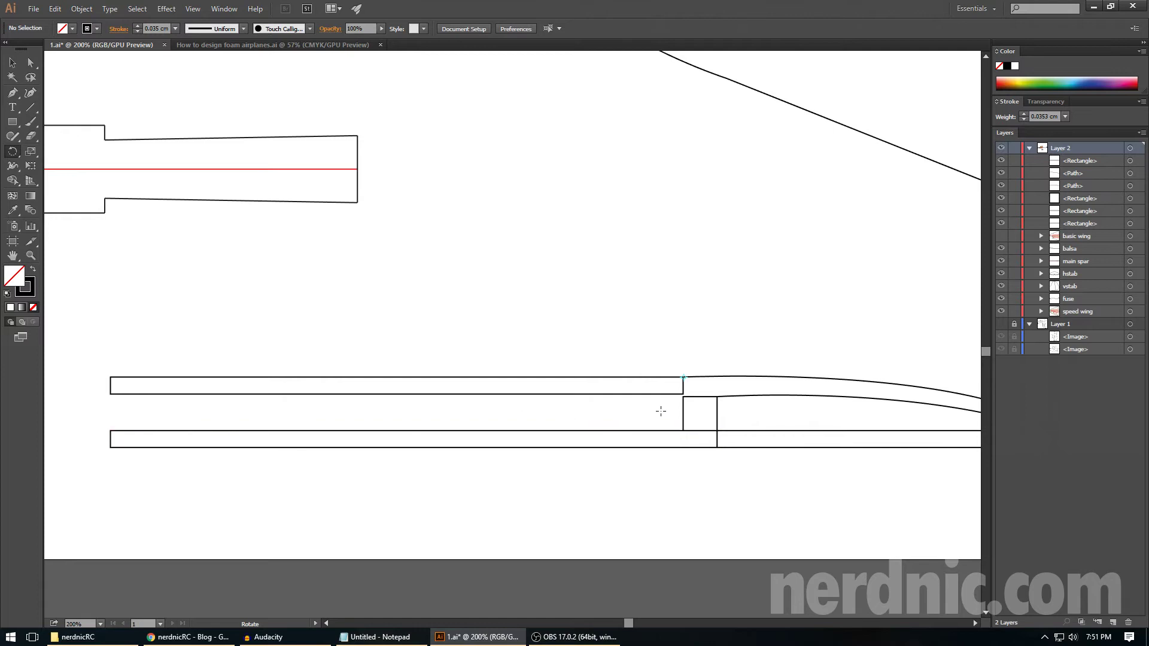
key(v)
click(665, 393)
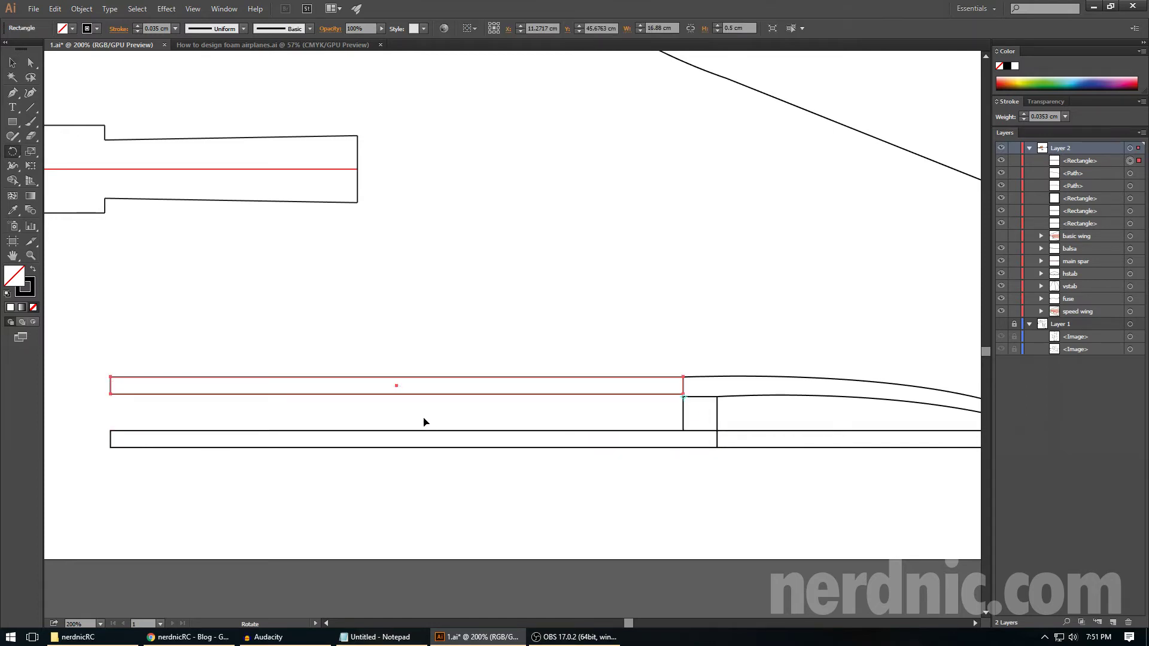
drag(113, 389, 112, 431)
key(a)
click(149, 492)
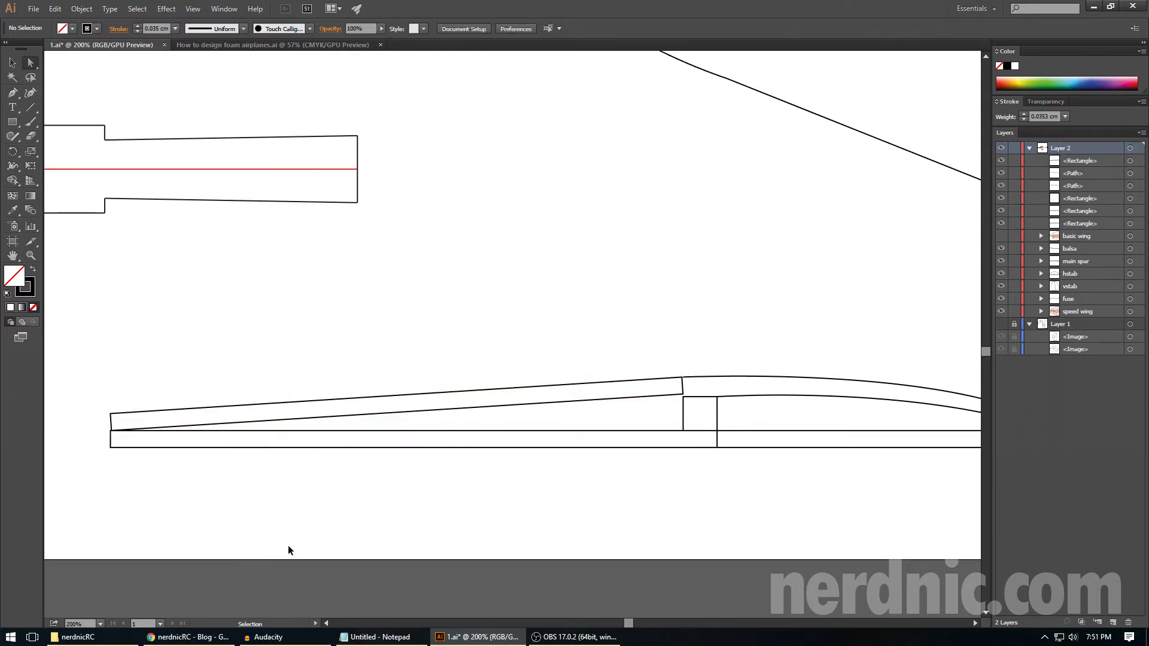
- Draw a short line across the lower strip's thickness, between its tail end and the square
key(ctrl+minus)
drag(628, 628, 630, 629)
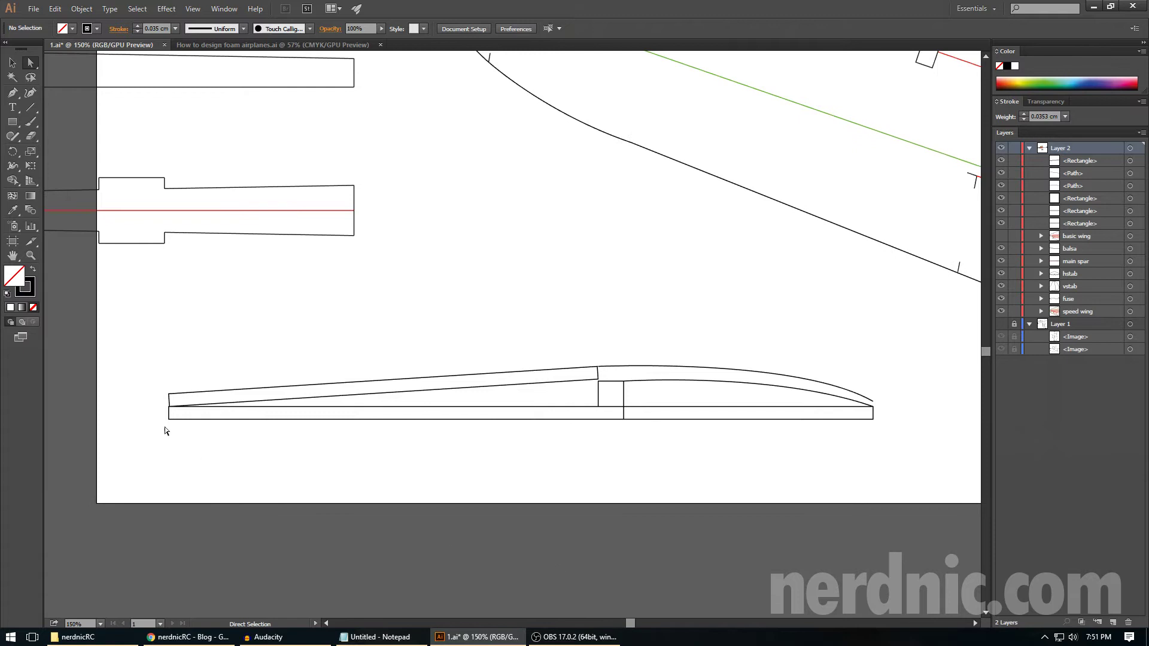
drag(153, 390, 162, 423)
drag(167, 422, 170, 424)
click(174, 425)
click(30, 107)
drag(363, 418, 364, 406)
key(v)
click(512, 386)
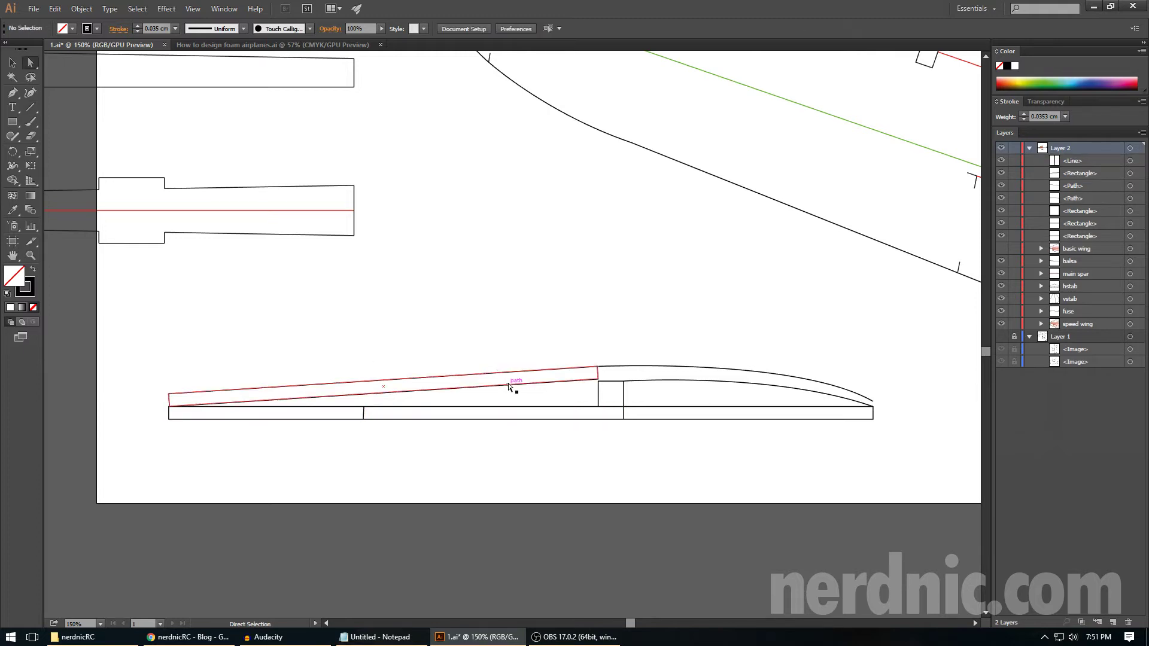
- Rotate only the upper strip's bottom tail point about the strip's corner at the square until it meets the lower strip's bottom tail corner
key(r)
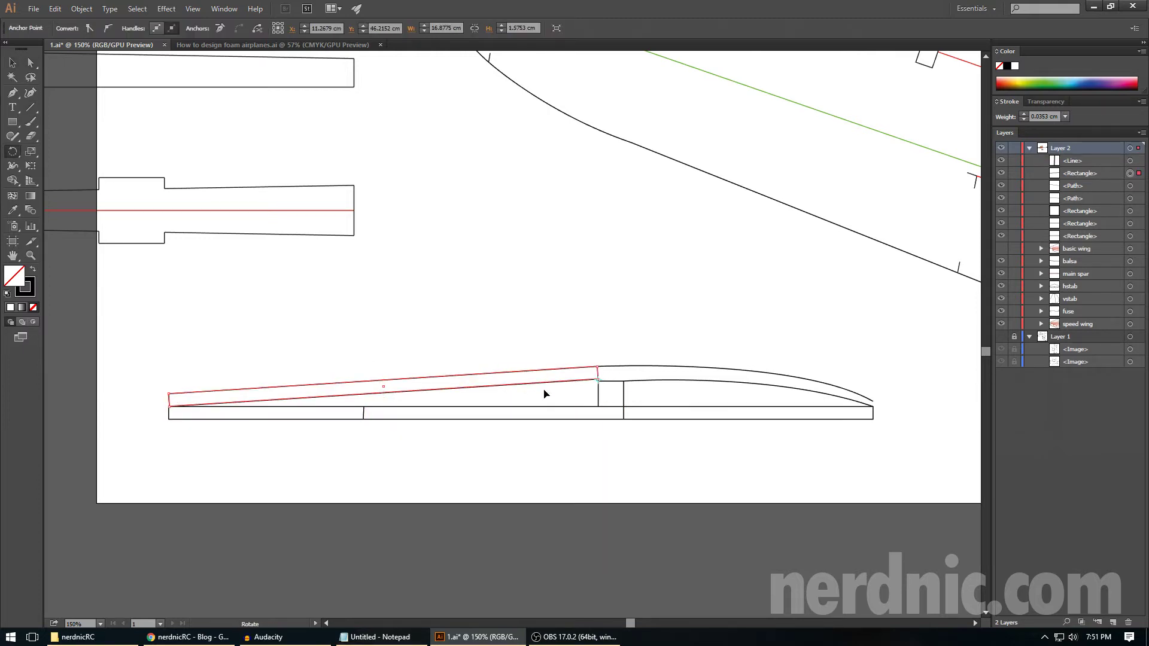
drag(169, 400, 169, 419)
key(a)
click(232, 458)
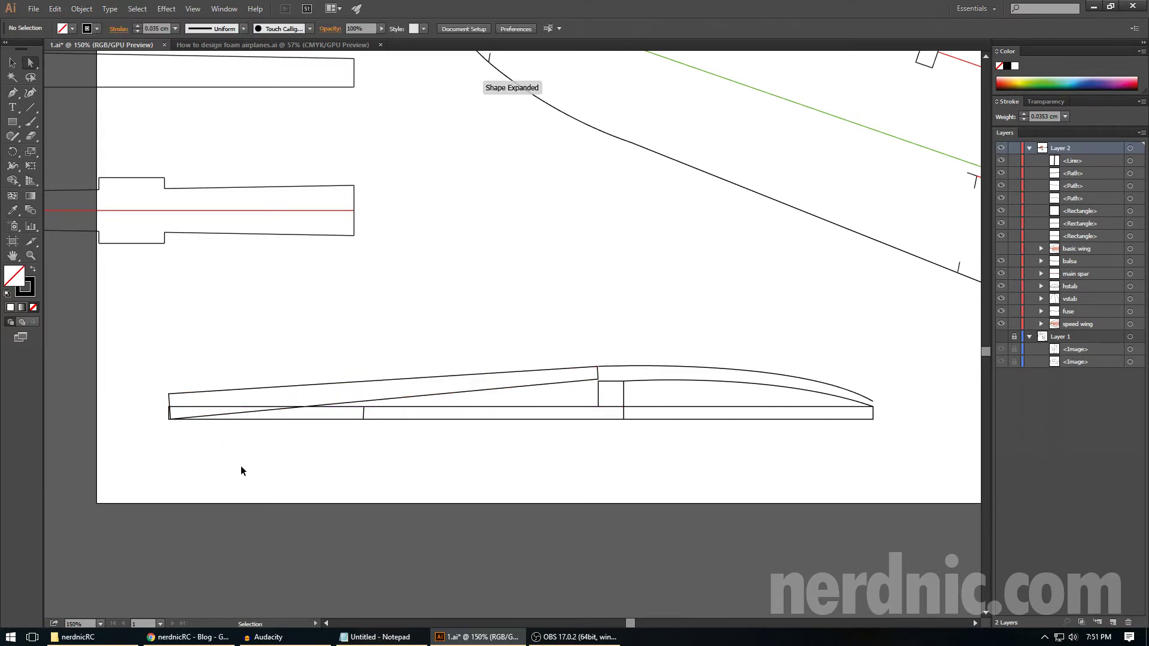
key(ctrl+z)
key(r)
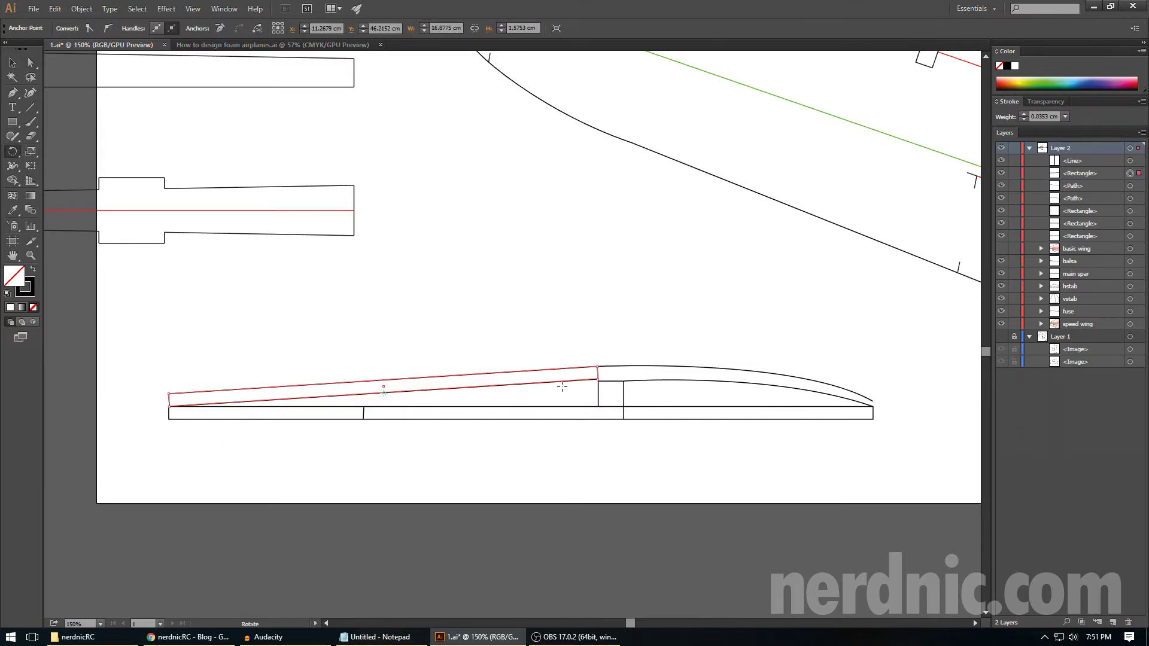
click(597, 380)
drag(170, 398, 169, 418)
key(a)
click(364, 437)
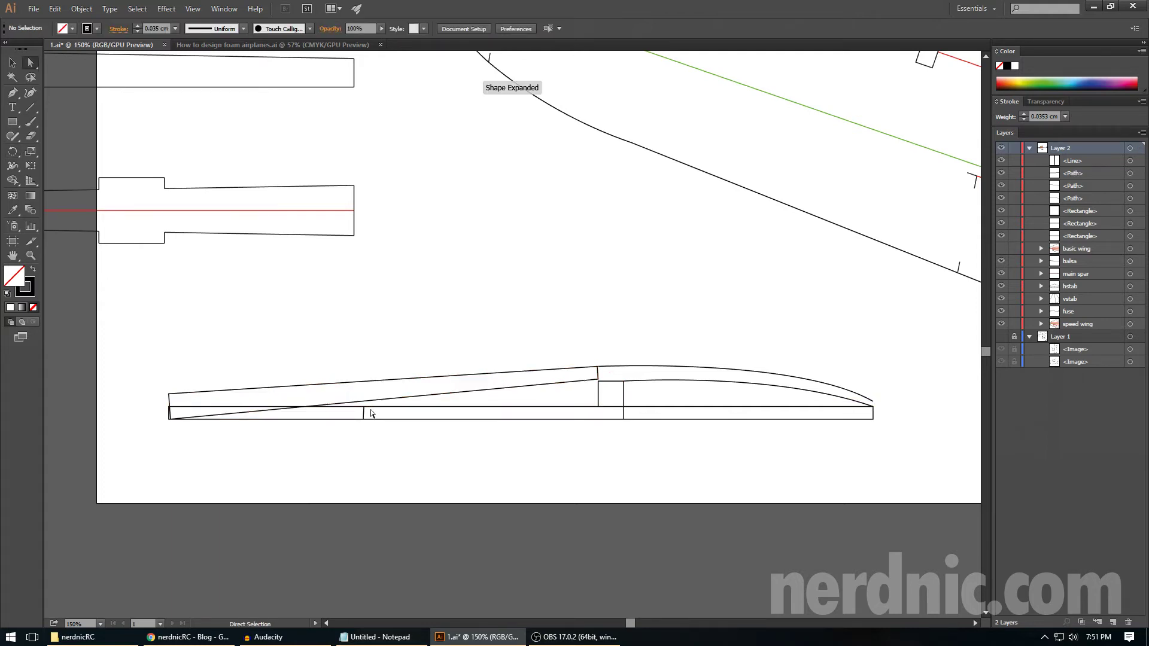
- Move the short thickness line towards the tail, to where the upper strip's bottom edge crosses the lower strip's top edge
click(363, 412)
drag(363, 413, 316, 413)
click(363, 445)
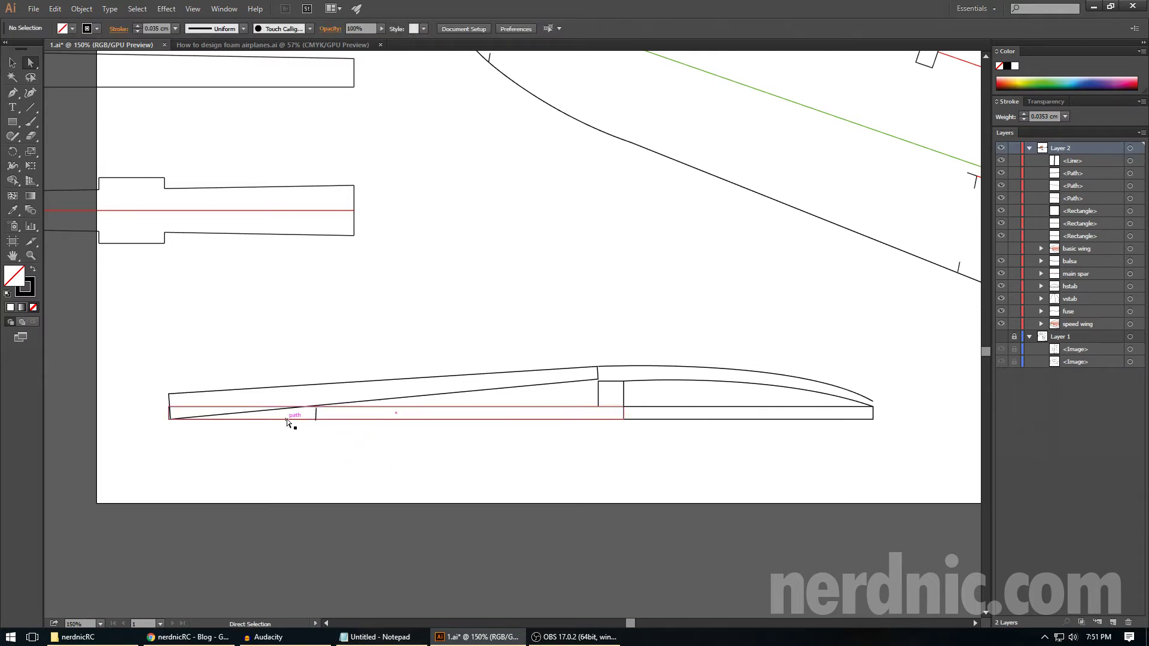
- Draw a horizontal line about 11.1 cm long on the lower strip's bottom edge, from below the square to the short thickness line
click(31, 110)
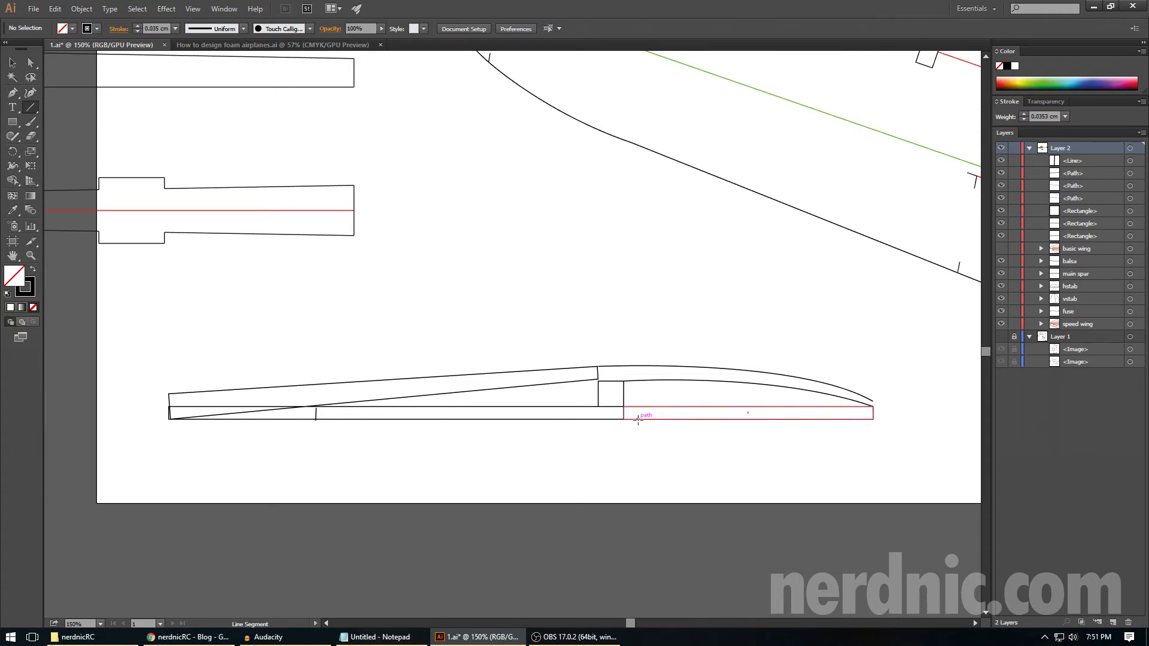
drag(597, 419, 315, 419)
key(ctrl+minus)
key(ctrl+minus)
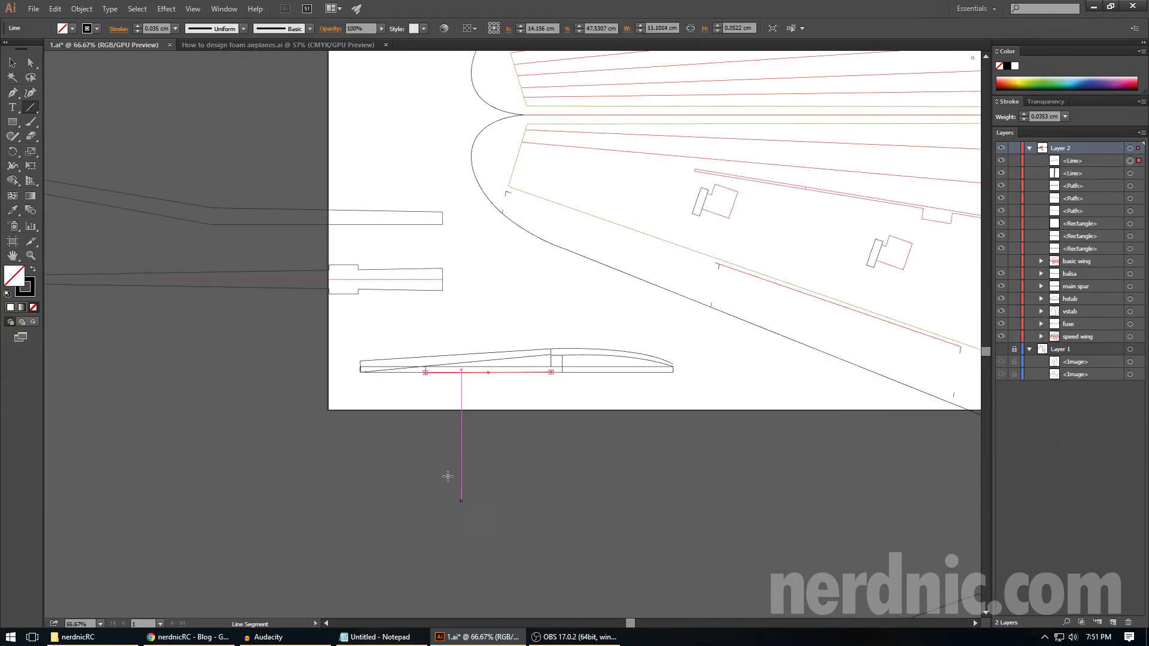
- Try drawing a line of about the same length along the wing plan's root edge
drag(636, 625, 663, 627)
scroll(792, 359, up, 1)
mouse_move(765, 239)
mouse_down()
mouse_move(732, 426)
mouse_move(748, 333)
mouse_move(746, 362)
mouse_up()
key(ctrl+z)
- Undo the change to the upper strip's bottom edge and the short line across the lower strip
key(ctrl+plus)
key(ctrl+plus)
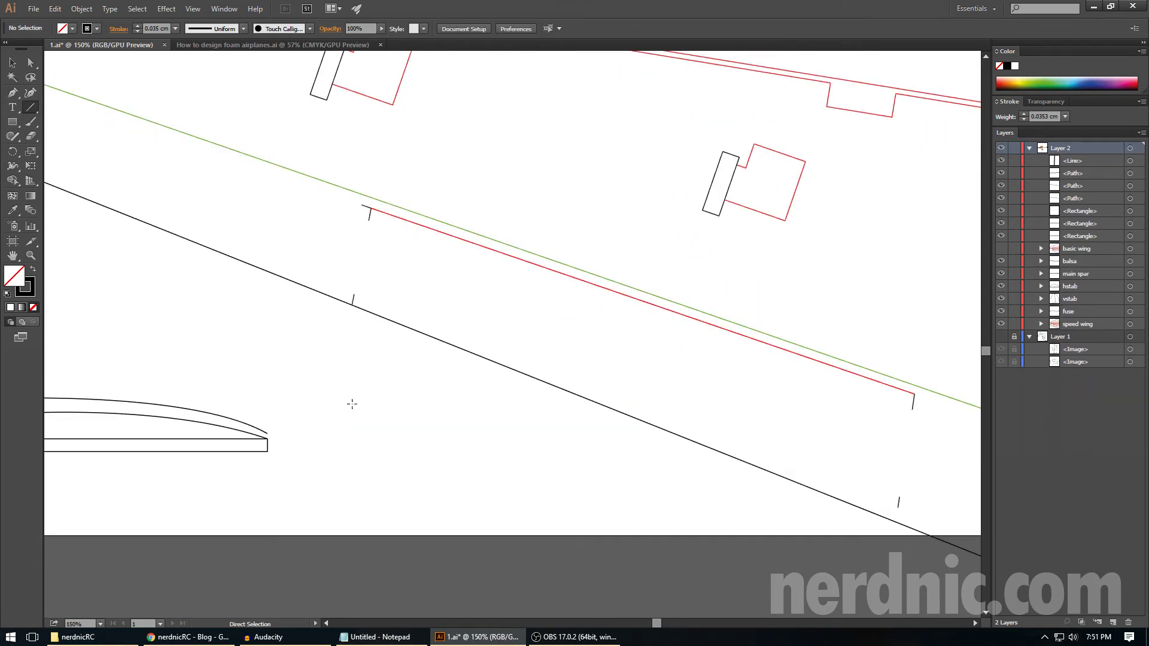
drag(653, 623, 627, 623)
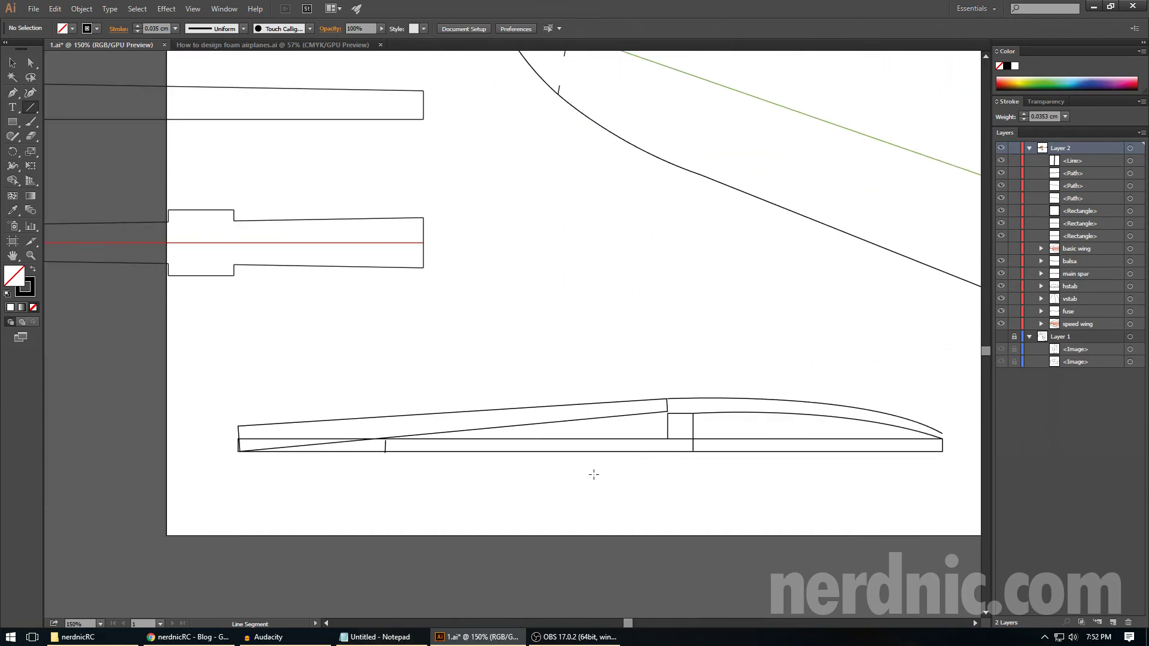
scroll(601, 475, down, 1)
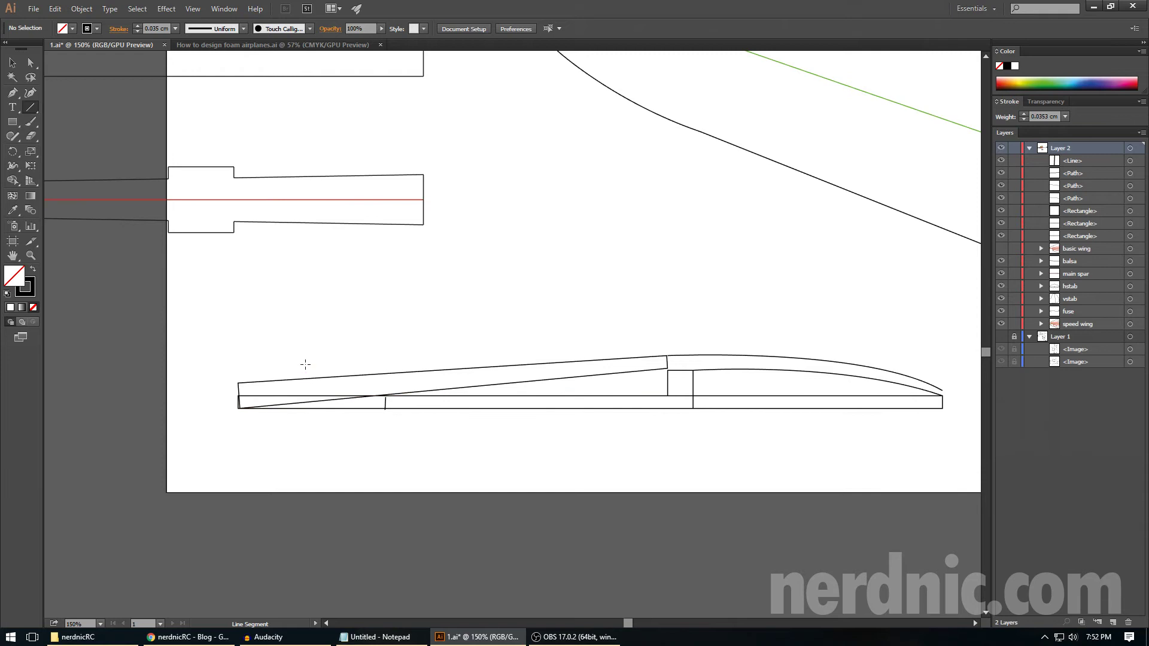
key(ctrl+z)
key(ctrl+z)
key(ctrl+z)
key(ctrl+shift+z)
key(ctrl+shift+z)
ctrl+click(483, 454)
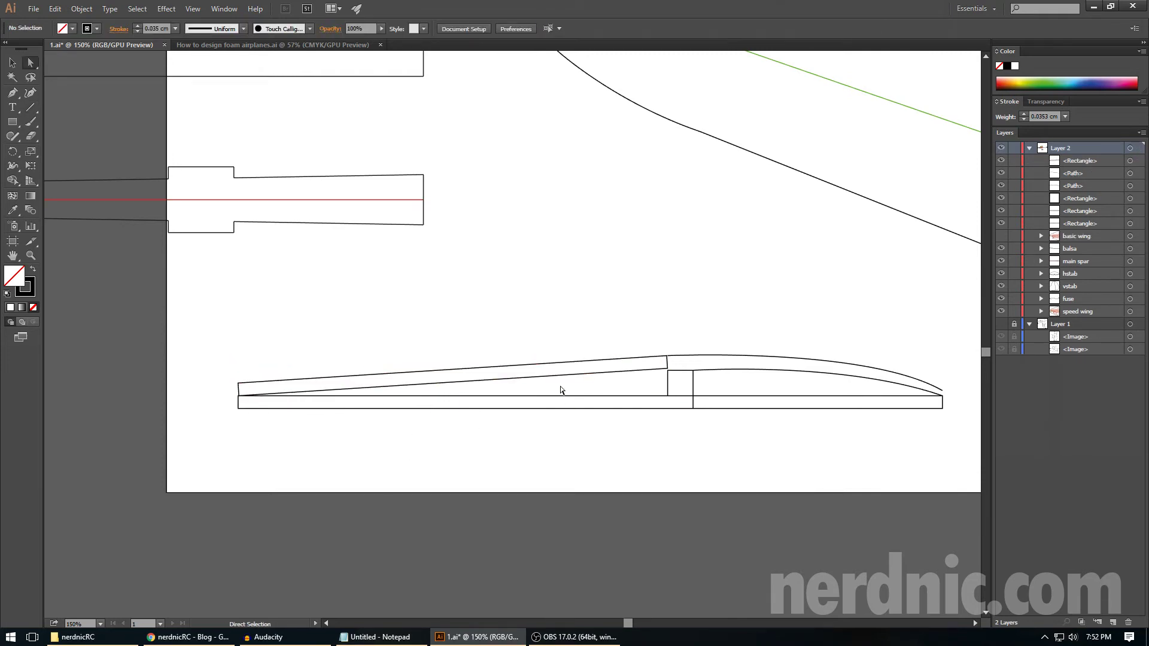
- Rotate the whole upper strip about its corner at the square until its top tail corner meets the lower strip's bottom tail corner
key(v)
click(549, 377)
key(r)
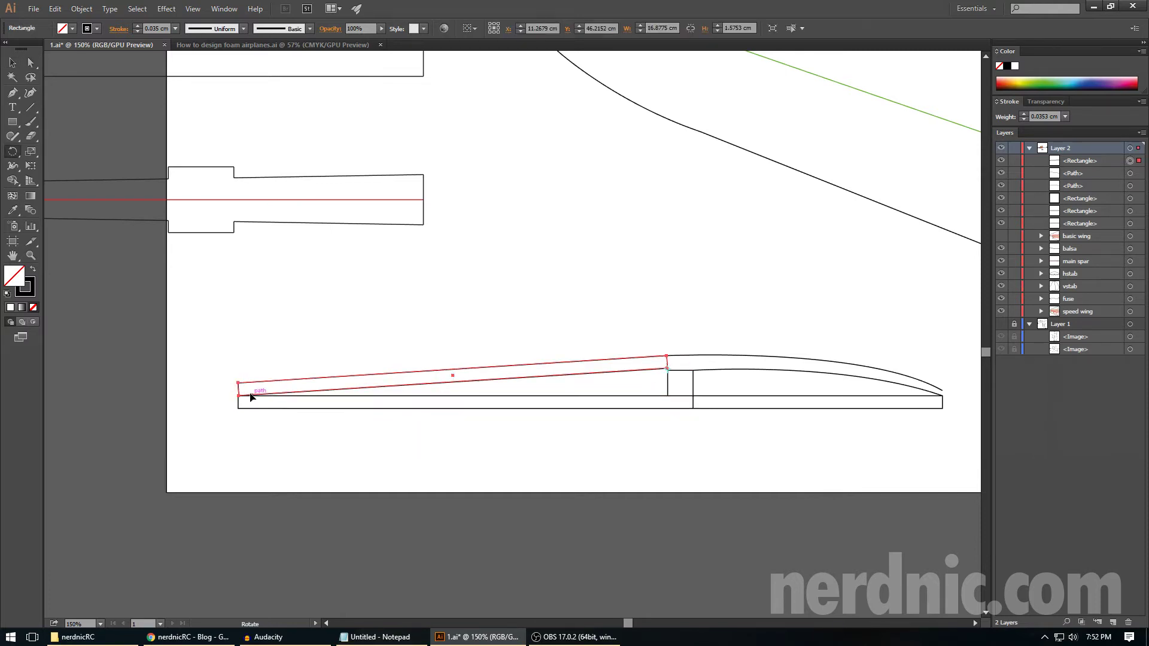
drag(238, 396, 239, 411)
key(a)
click(399, 422)
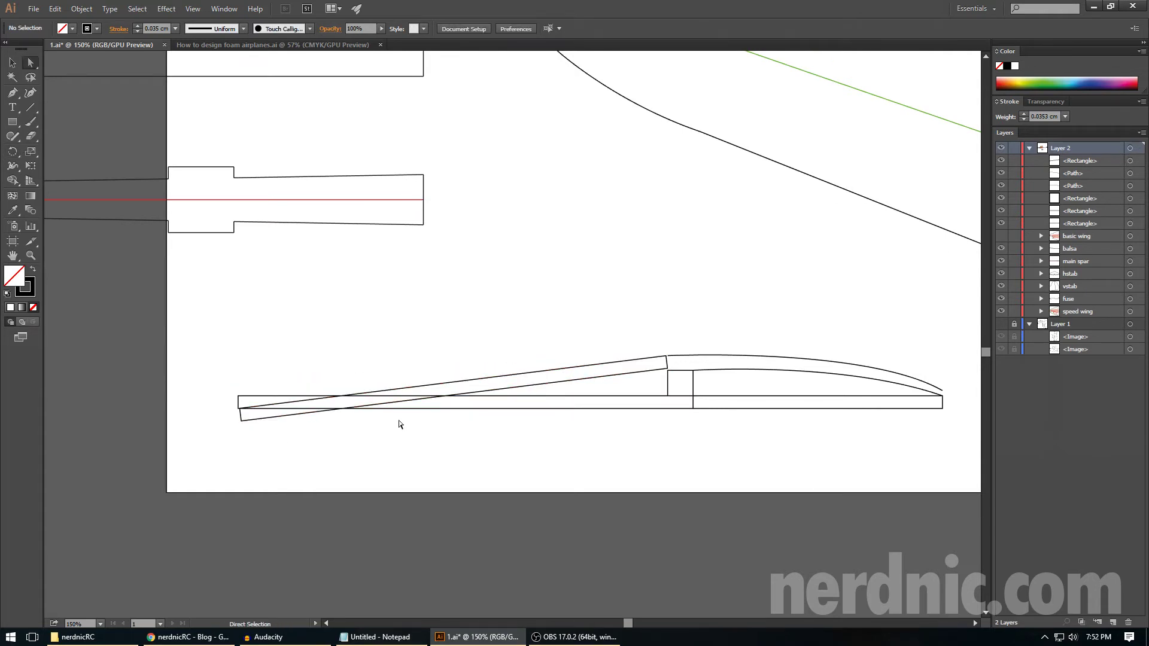
- Examine the wing plan alongside the cross-section, checking the front lower strip and the upper curve
key(ctrl+minus)
drag(628, 625, 668, 635)
scroll(649, 551, up, 2)
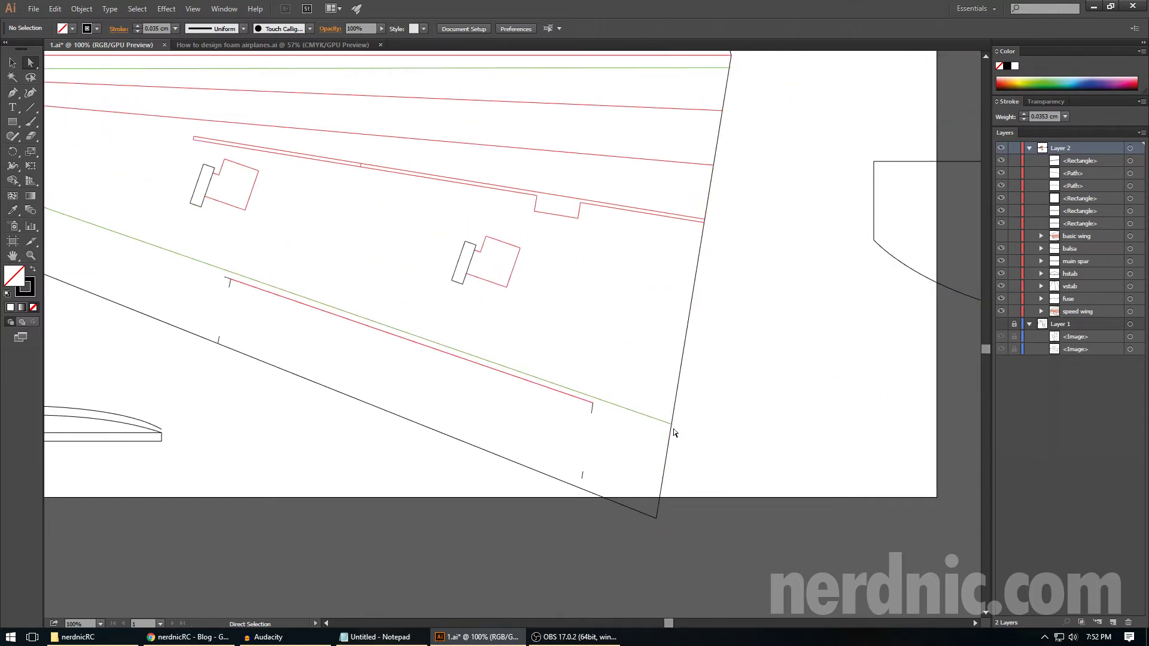
drag(671, 625, 637, 622)
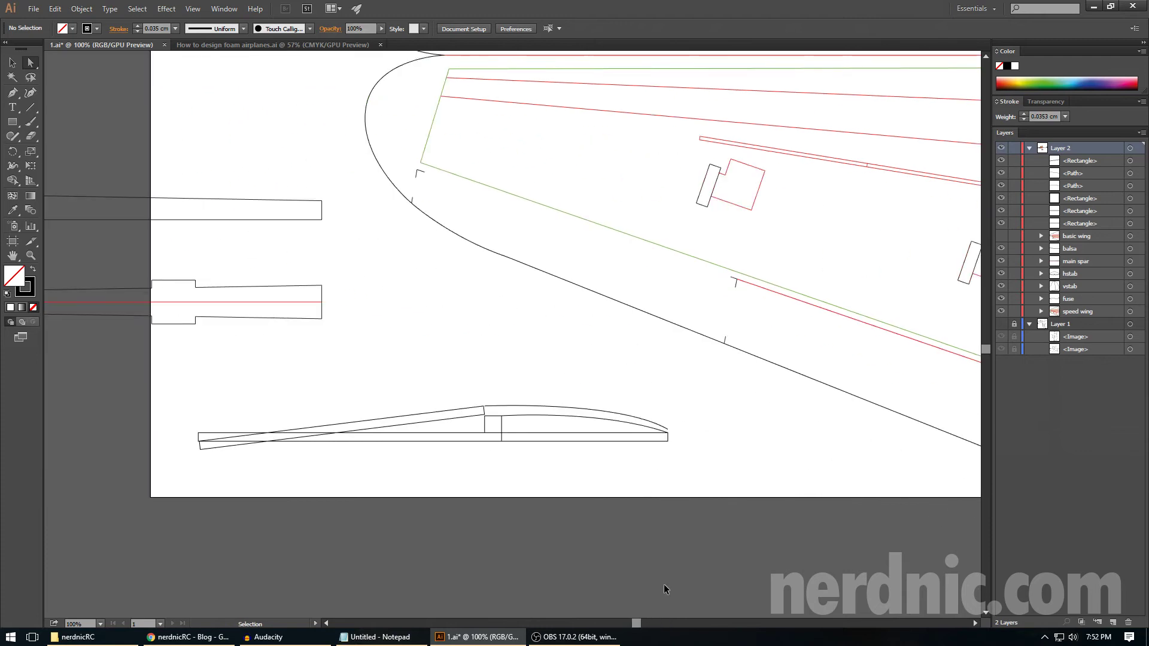
key(ctrl+equal)
scroll(647, 591, down, 2)
click(566, 477)
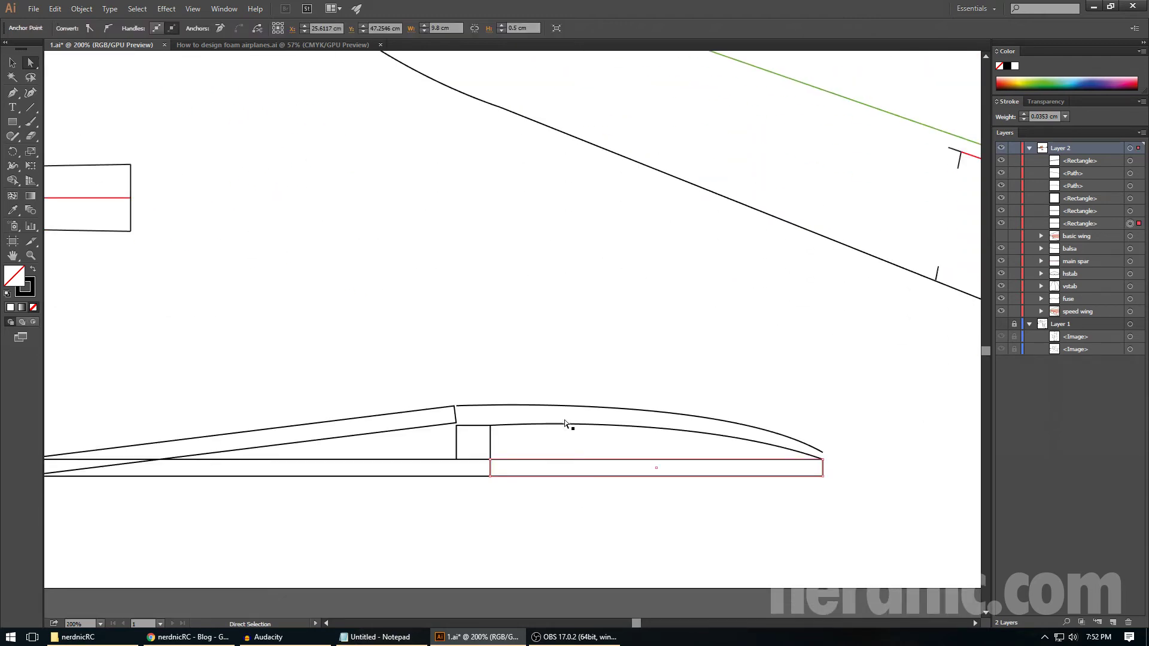
drag(565, 412, 566, 410)
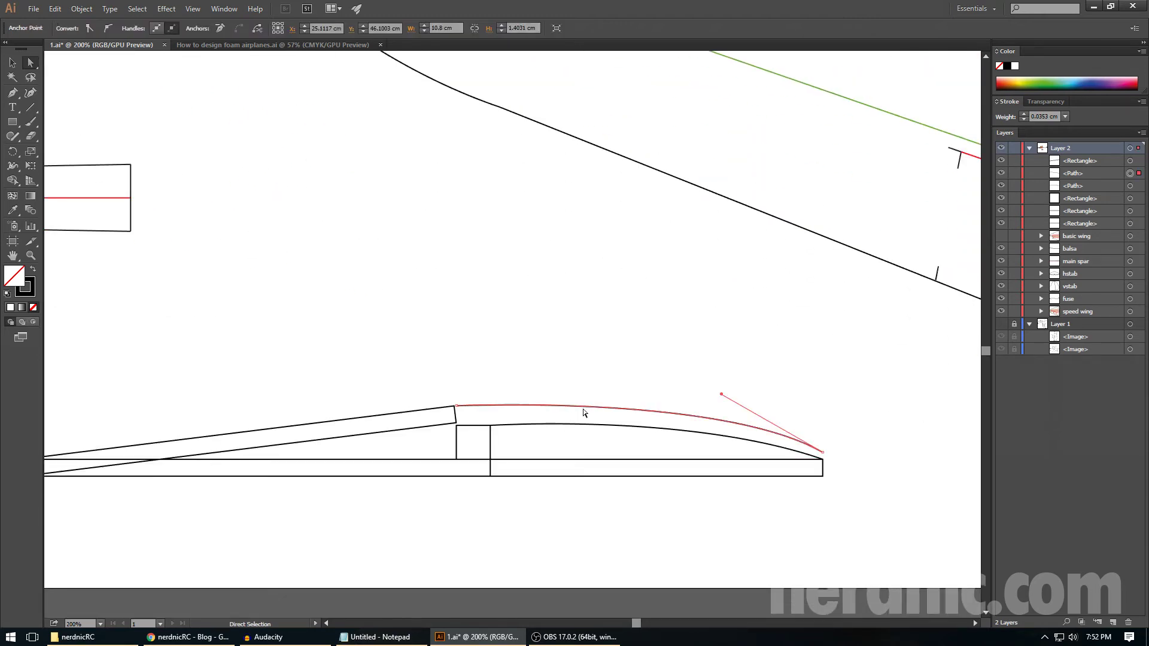
click(643, 623)
drag(653, 623, 622, 624)
click(392, 479)
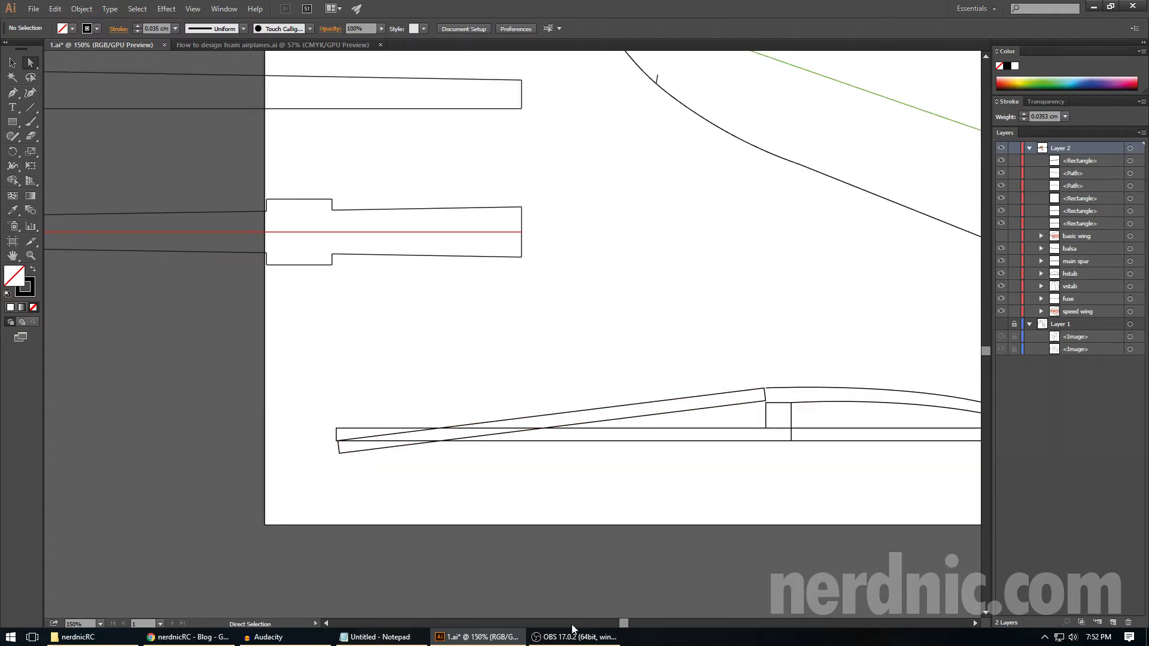
drag(630, 624, 637, 627)
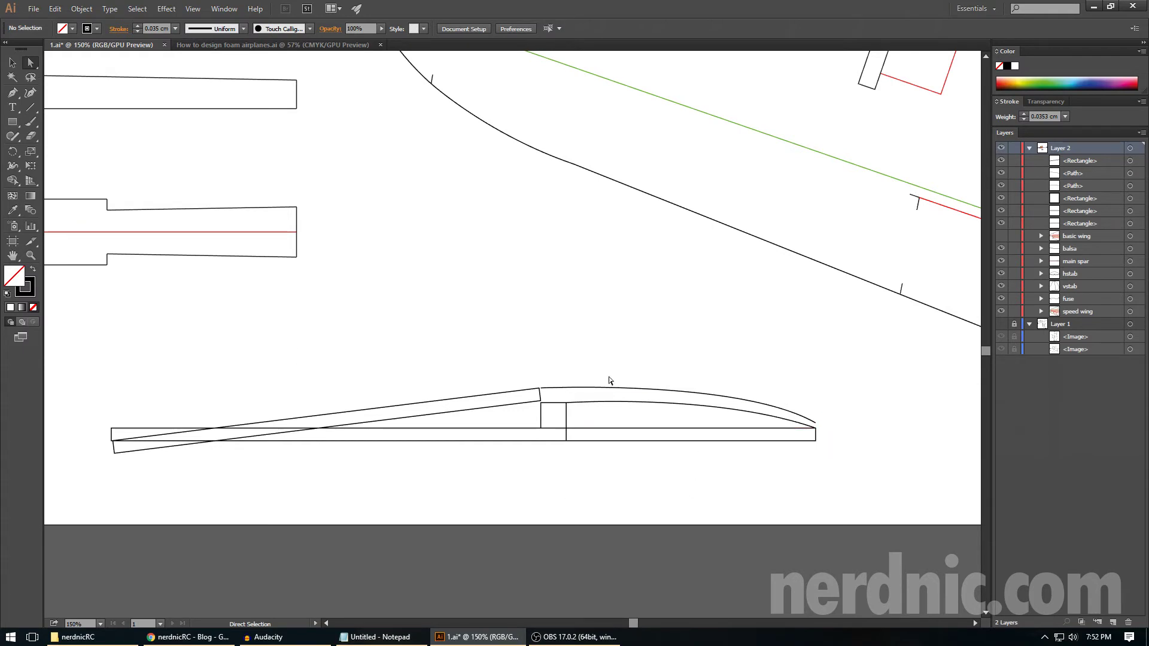
- Delete both strips' tail end edges and trim their inner edges back to where they cross the other strip
click(116, 444)
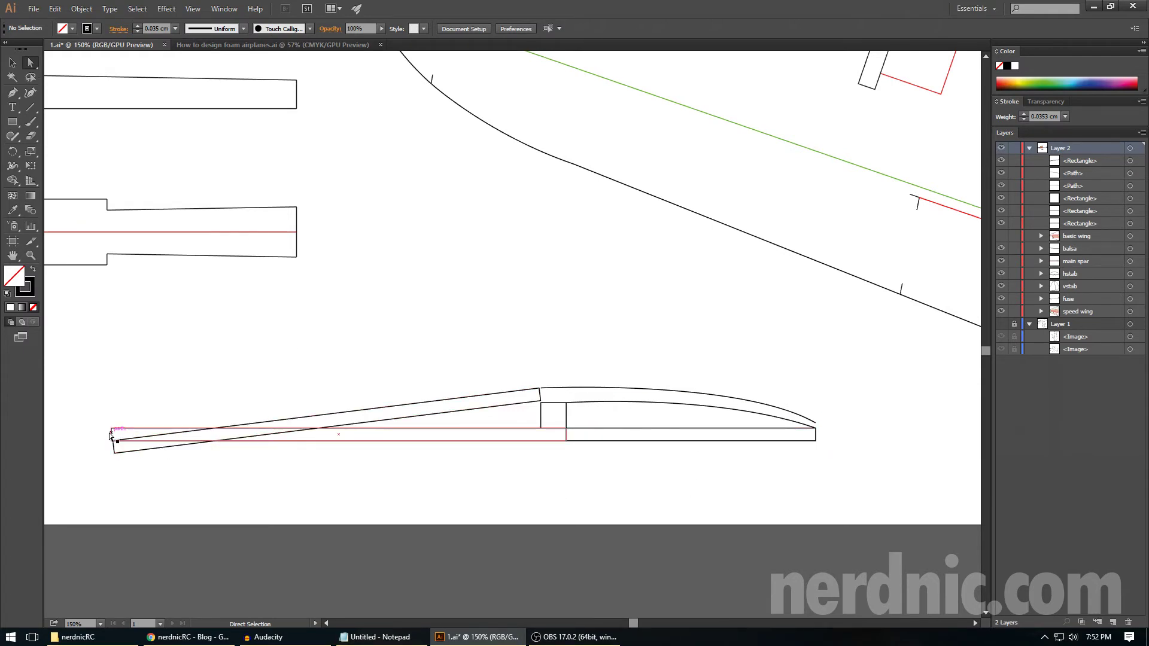
click(127, 463)
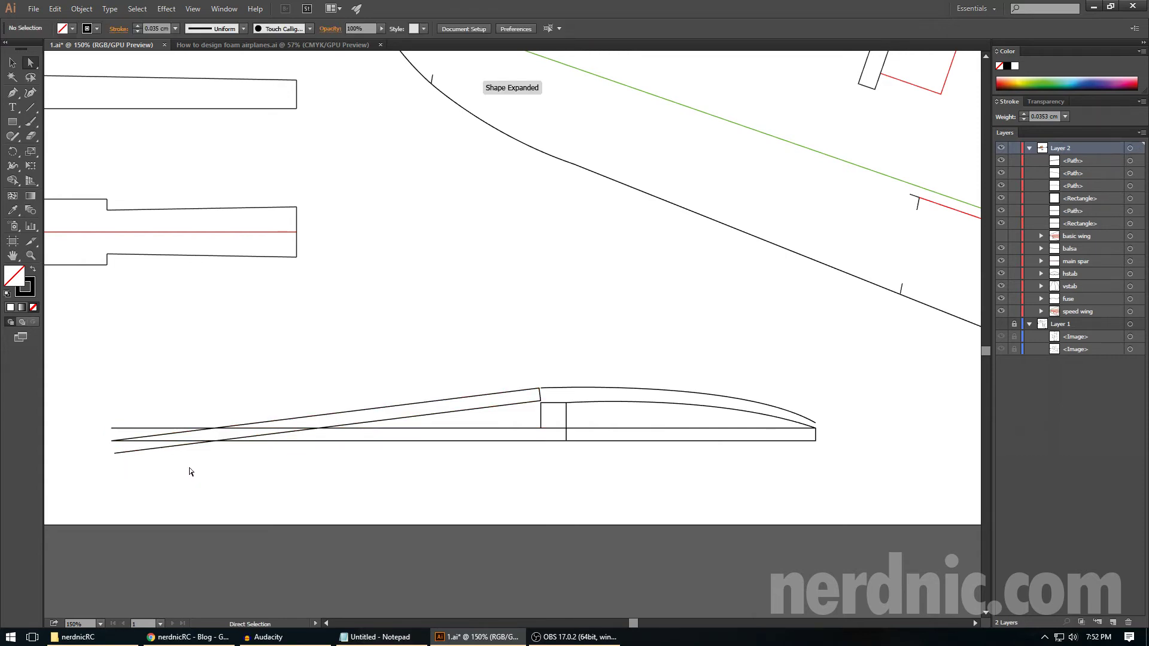
drag(112, 429, 217, 428)
drag(114, 453, 221, 442)
drag(98, 422, 138, 487)
click(83, 413)
drag(84, 413, 471, 529)
click(489, 530)
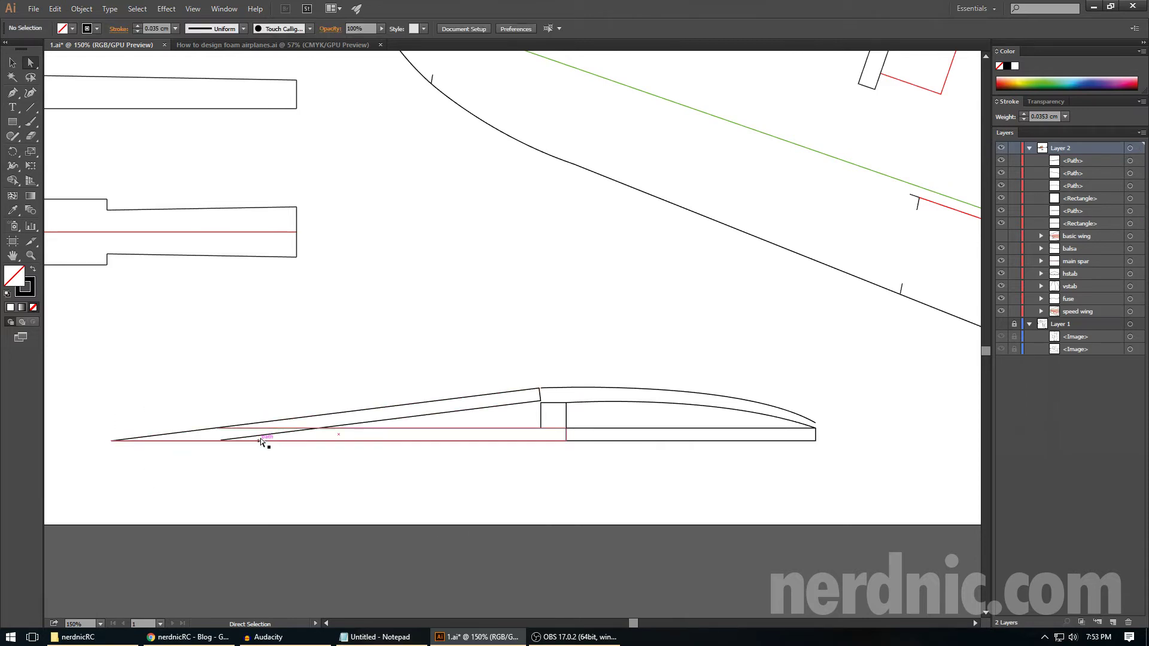
- Trim both inner edges to the point where they meet, and draw a line about 8.2 cm long from there to the tail tip
drag(221, 440, 321, 429)
drag(218, 429, 321, 428)
click(31, 107)
drag(320, 428, 112, 441)
key(a)
click(238, 512)
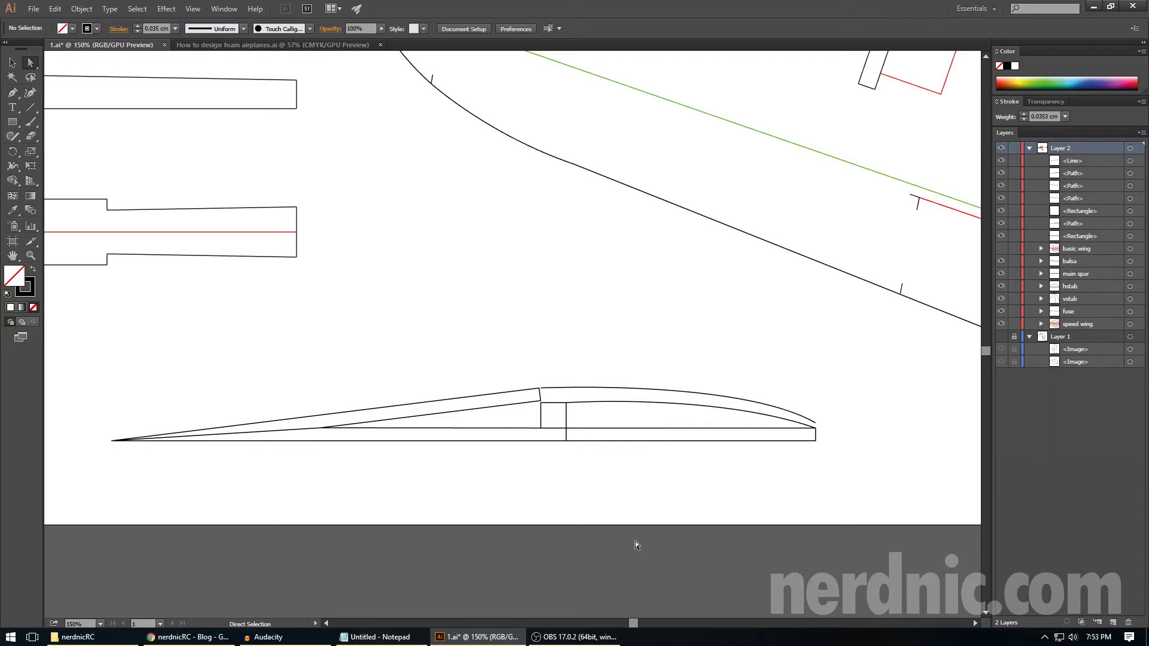
- Try shifting the spar square and its adjoining strip and curve ends towards the curved front and back towards the tail
drag(84, 366, 375, 505)
click(378, 498)
drag(528, 376, 574, 434)
drag(522, 342, 576, 482)
key(Right)
key(Right)
key(Right)
key(Right)
key(Right)
key(Right)
key(Right)
key(Right)
key(Right)
key(Right)
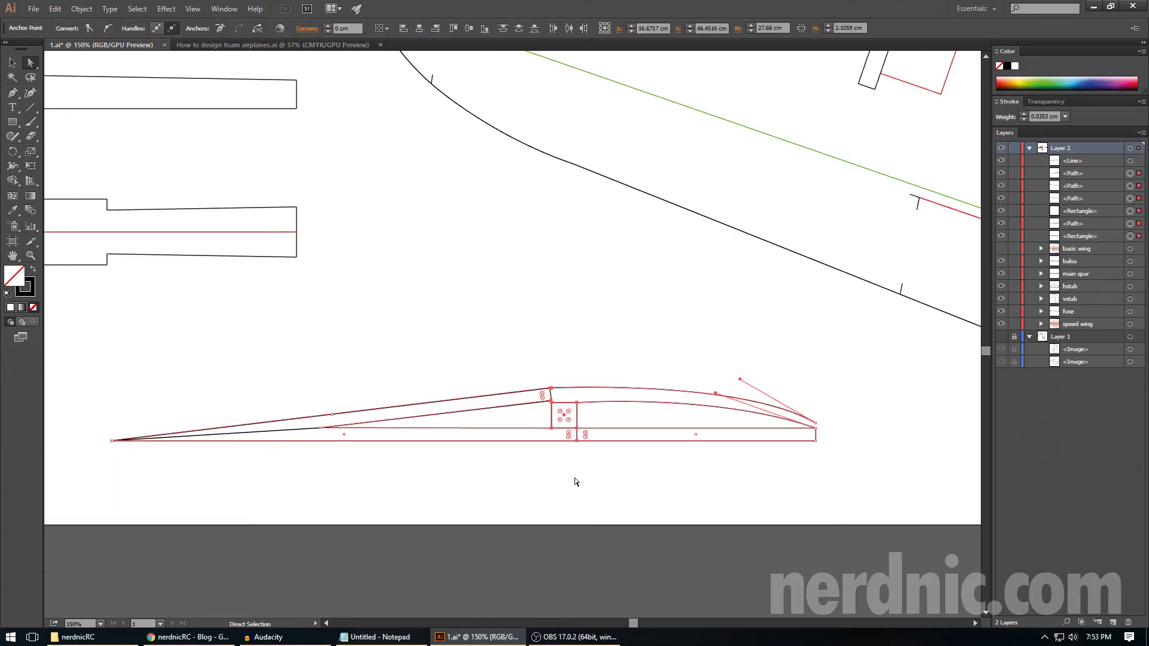
key(Right)
key(Right)
key(Right)
key(Right)
key(Right)
key(Left)
key(Left)
key(Left)
key(Left)
key(Left)
key(Left)
key(Left)
key(Left)
key(Left)
key(Left)
key(Left)
key(Left)
key(Left)
key(Left)
key(Left)
- Undo the shifts of the spar square and its adjoining points
key(ctrl+z)
key(ctrl+z)
key(ctrl+z)
key(ctrl+z)
key(ctrl+z)
key(ctrl+z)
key(ctrl+z)
key(ctrl+z)
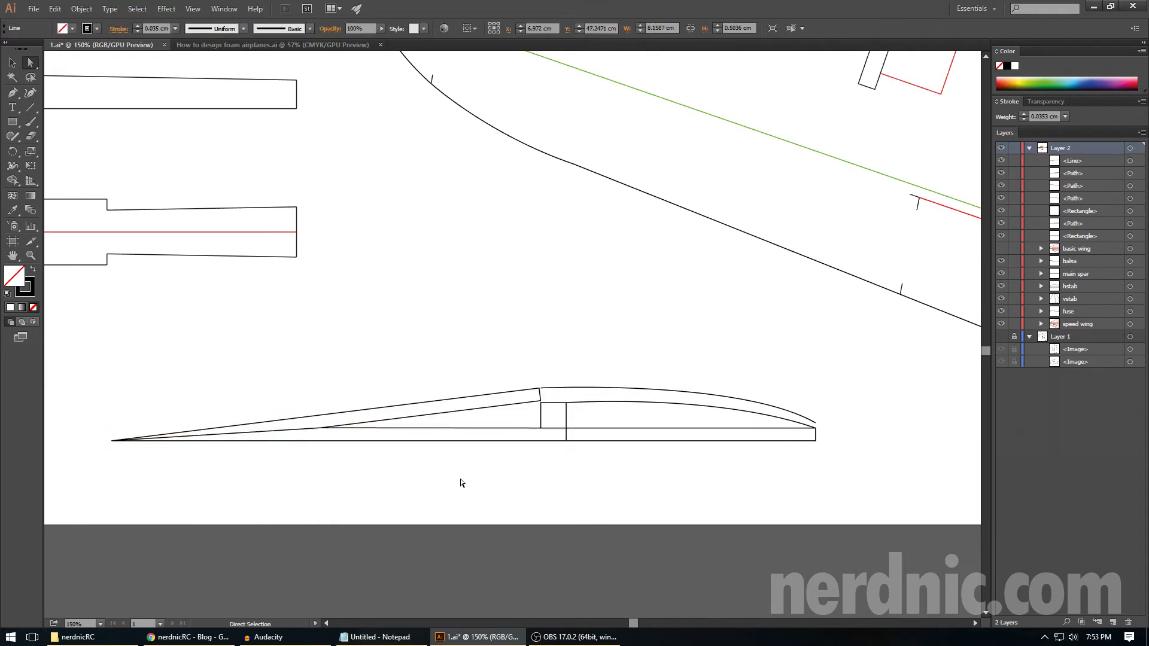
click(461, 482)
- Draw a horizontal line about 8.4 cm long from the tail tip to below the point where the strips' inner edges meet
click(34, 107)
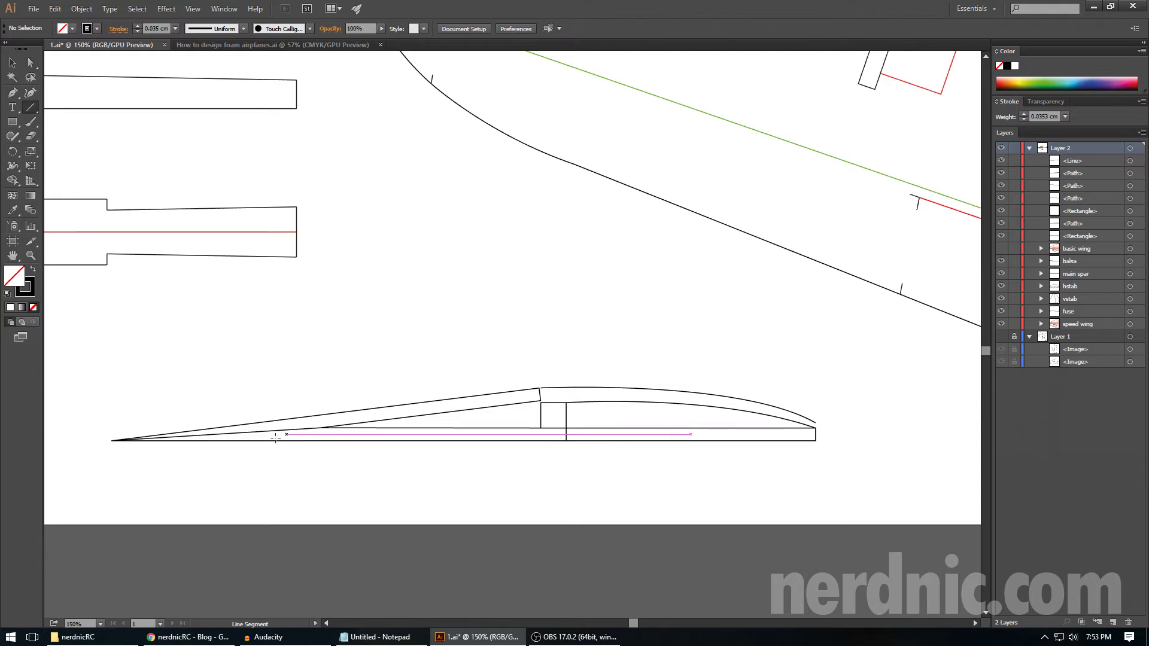
drag(111, 441, 322, 441)
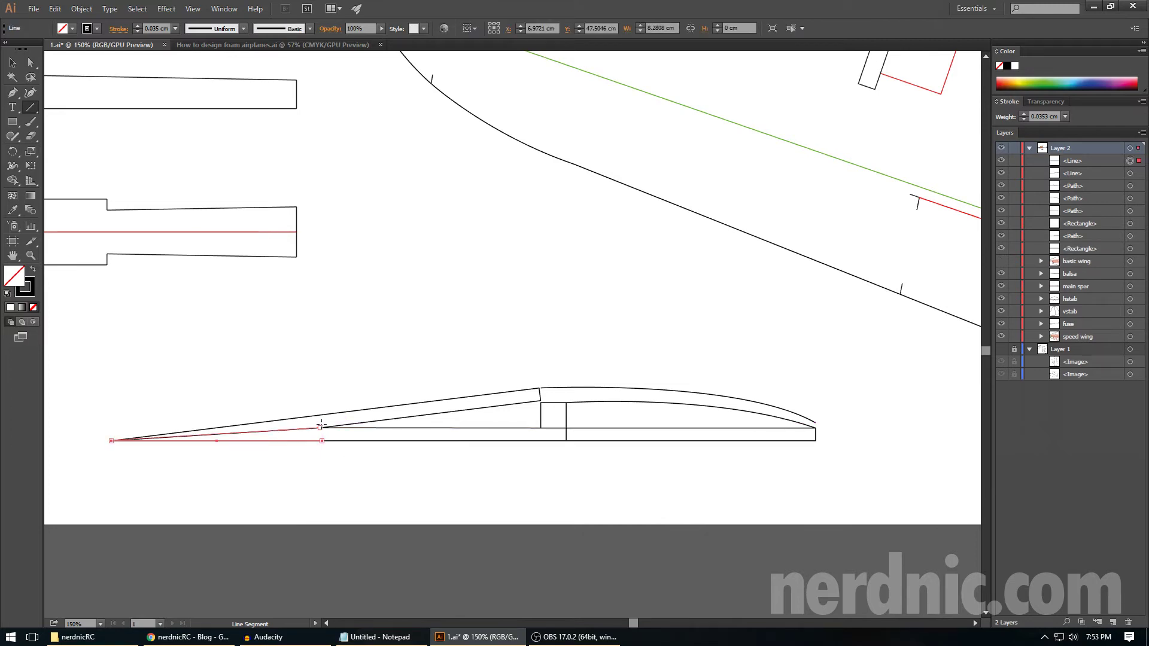
key(Delete)
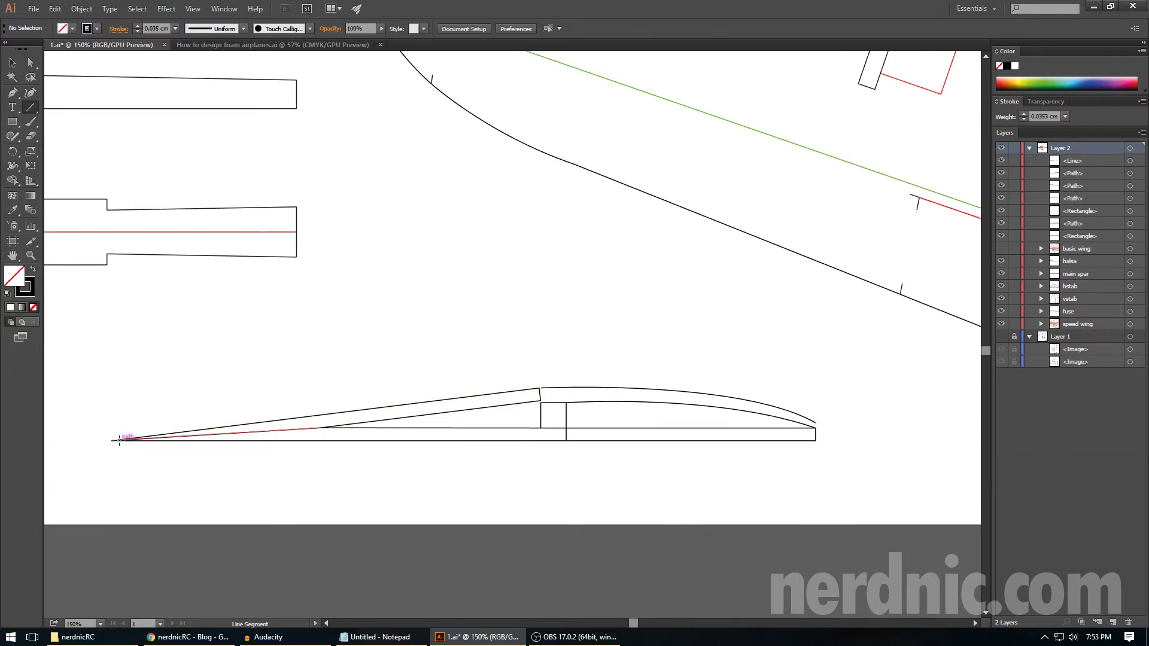
drag(112, 441, 326, 440)
- Draw a line about 8 cm long along the wing plan's root edge from its trailing corner, and move the green line's end to it
drag(637, 623, 658, 623)
key(ctrl+minus)
key(ctrl+minus)
mouse_move(747, 453)
mouse_down()
mouse_move(766, 248)
mouse_move(795, 144)
mouse_move(748, 441)
mouse_move(765, 342)
mouse_move(759, 361)
mouse_up()
key(a)
click(796, 397)
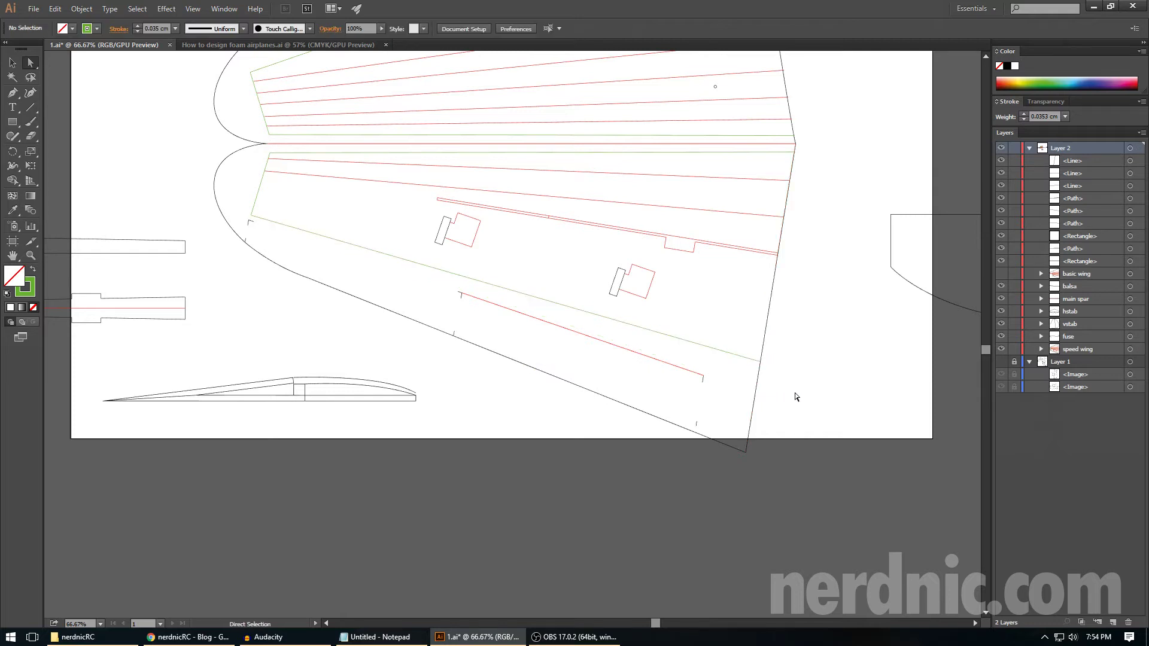
mouse_move(76, 372)
mouse_down()
mouse_move(188, 414)
mouse_move(465, 440)
mouse_up()
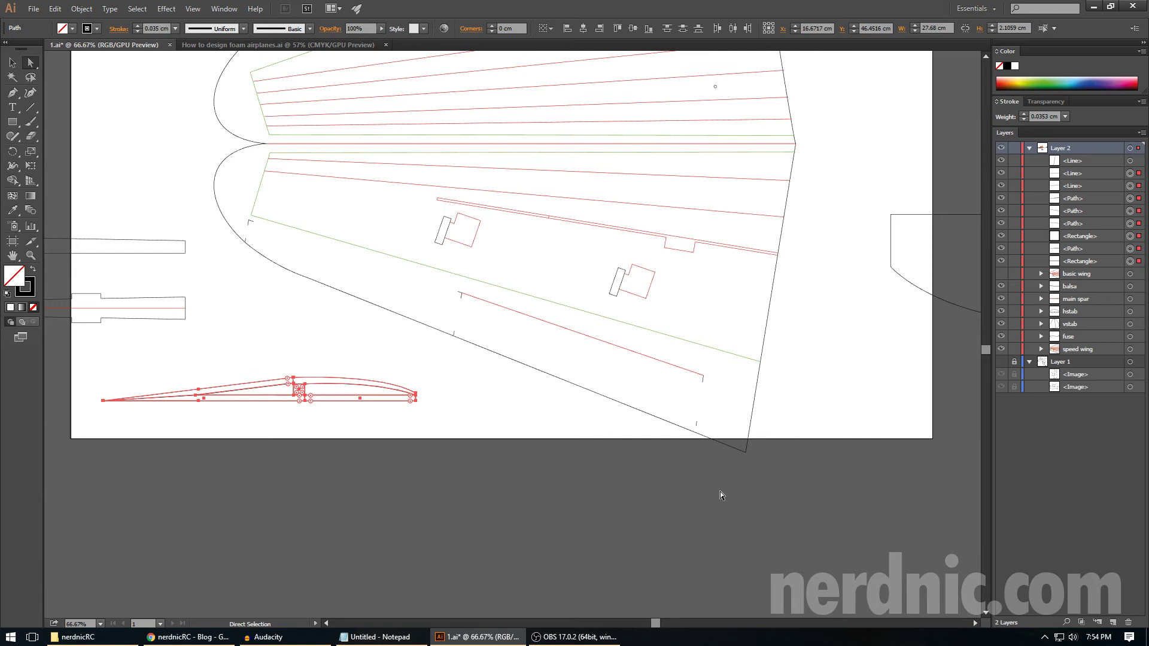
click(411, 473)
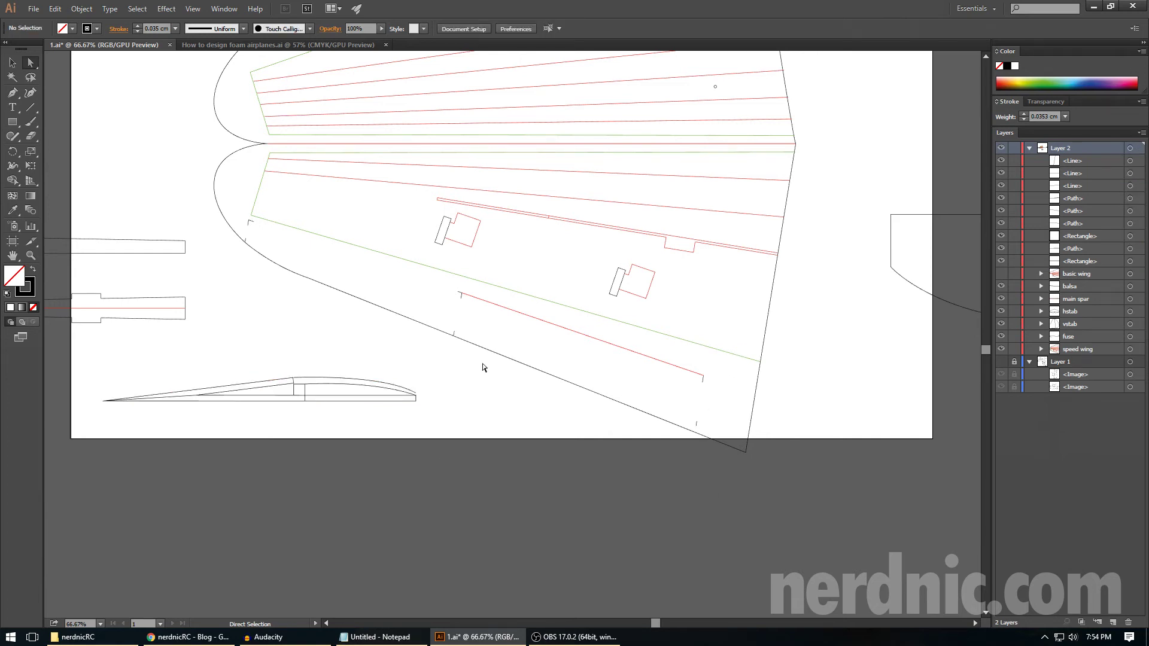
- Undo the wing-plan marks and the cross-section's tail edits, back to before the upper strip was lowered
key(ctrl+z)
key(ctrl+z)
key(ctrl+z)
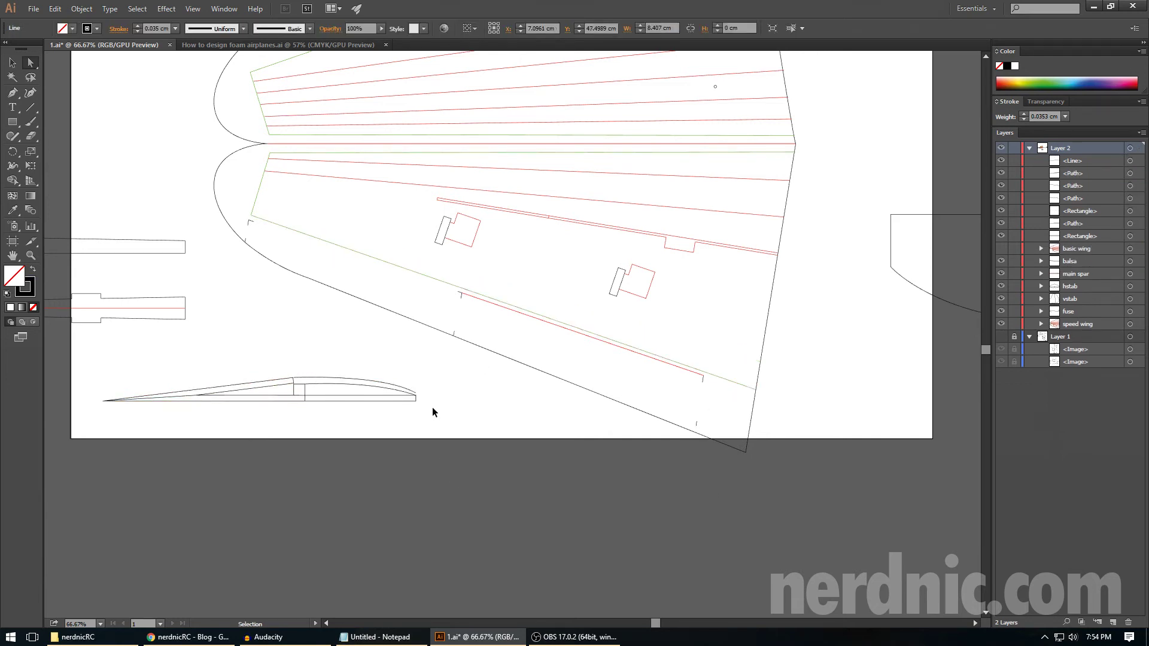
key(ctrl+equal)
key(ctrl+equal)
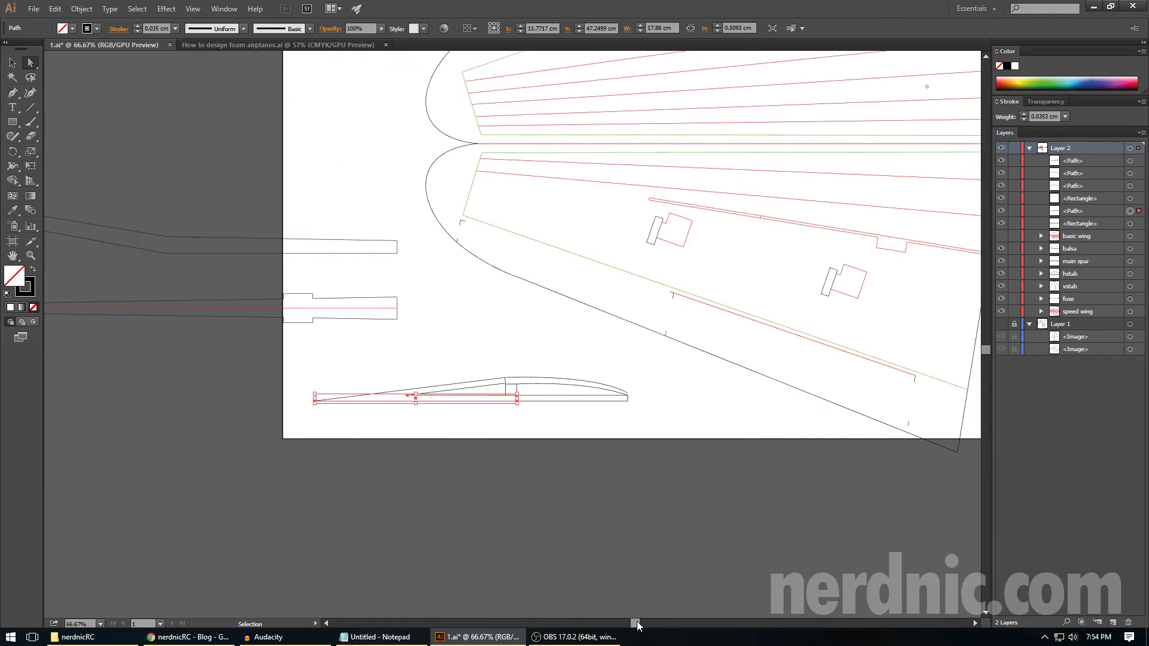
drag(639, 622, 634, 622)
key(ctrl+z)
key(ctrl+z)
key(ctrl+z)
key(ctrl+z)
key(ctrl+z)
key(ctrl+z)
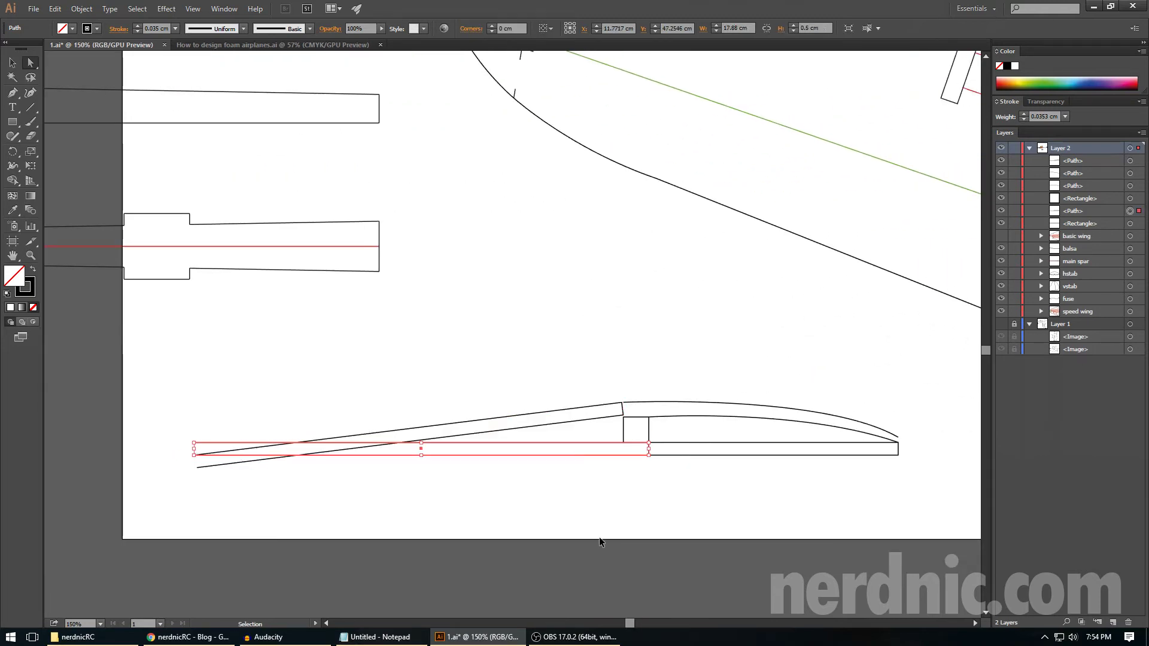
key(ctrl+shift+z)
scroll(537, 511, down, 1)
drag(630, 622, 627, 622)
click(397, 454)
- Rotate the cross-section's upper strip about its lower spar-side corner until its tail end overlaps the lower strip's tail end
key(v)
click(285, 391)
key(r)
click(664, 372)
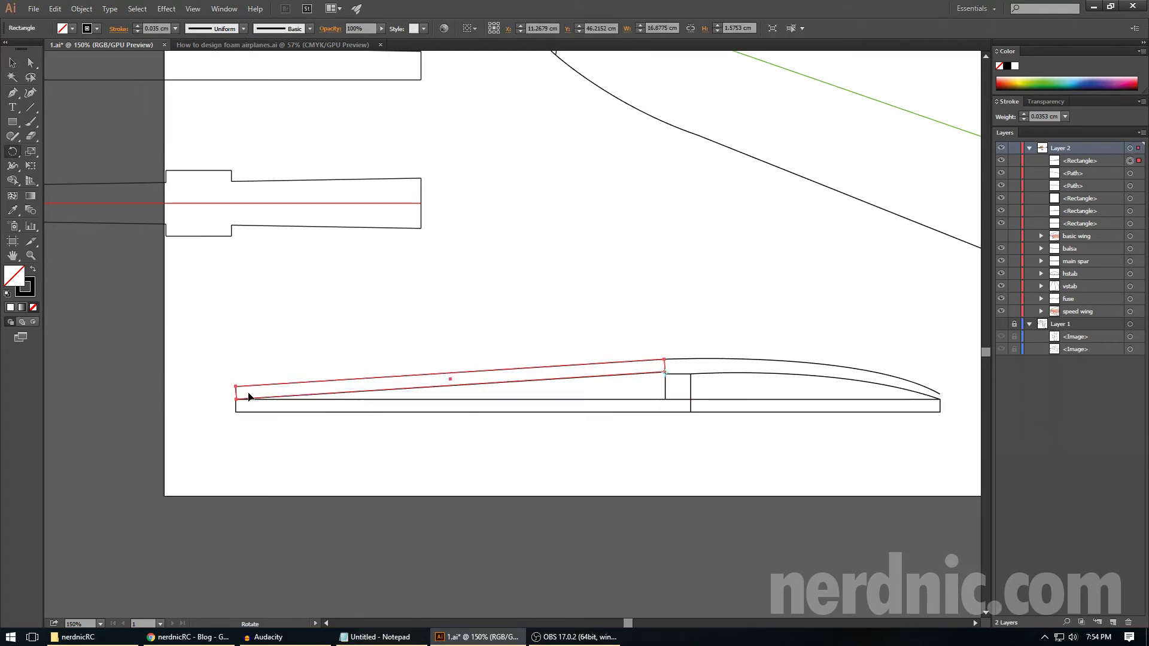
drag(235, 387, 238, 408)
key(a)
click(393, 464)
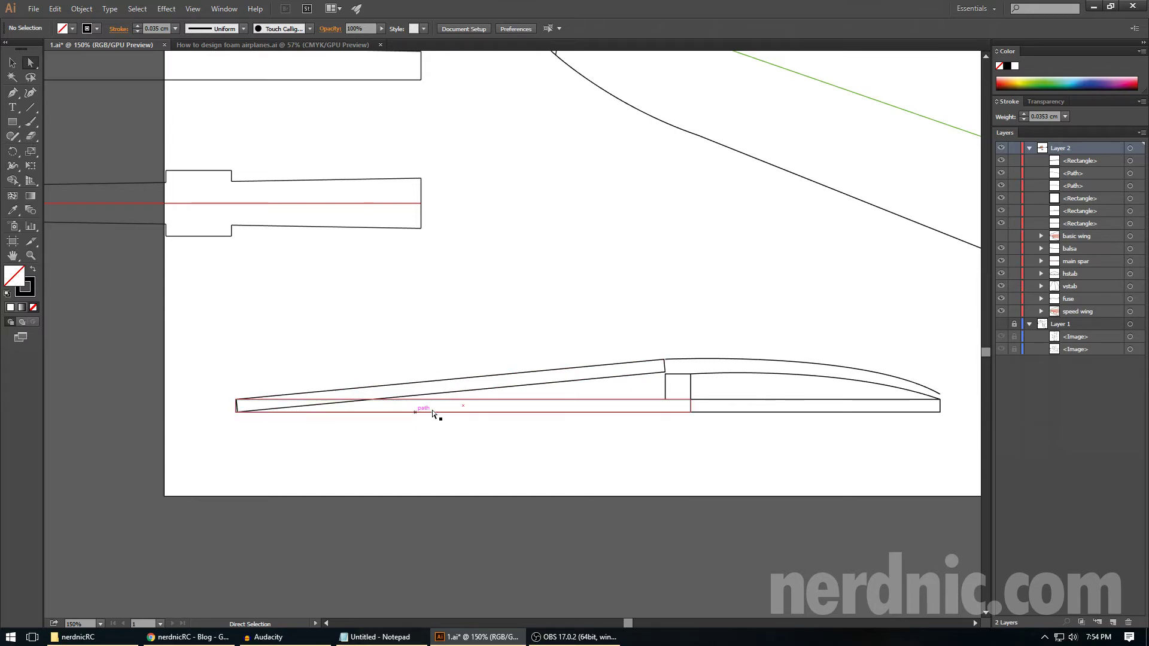
- Draw a line about 5.5 cm long from the tail end's midpoint to where the strips' inner edges cross, and undo it
click(30, 107)
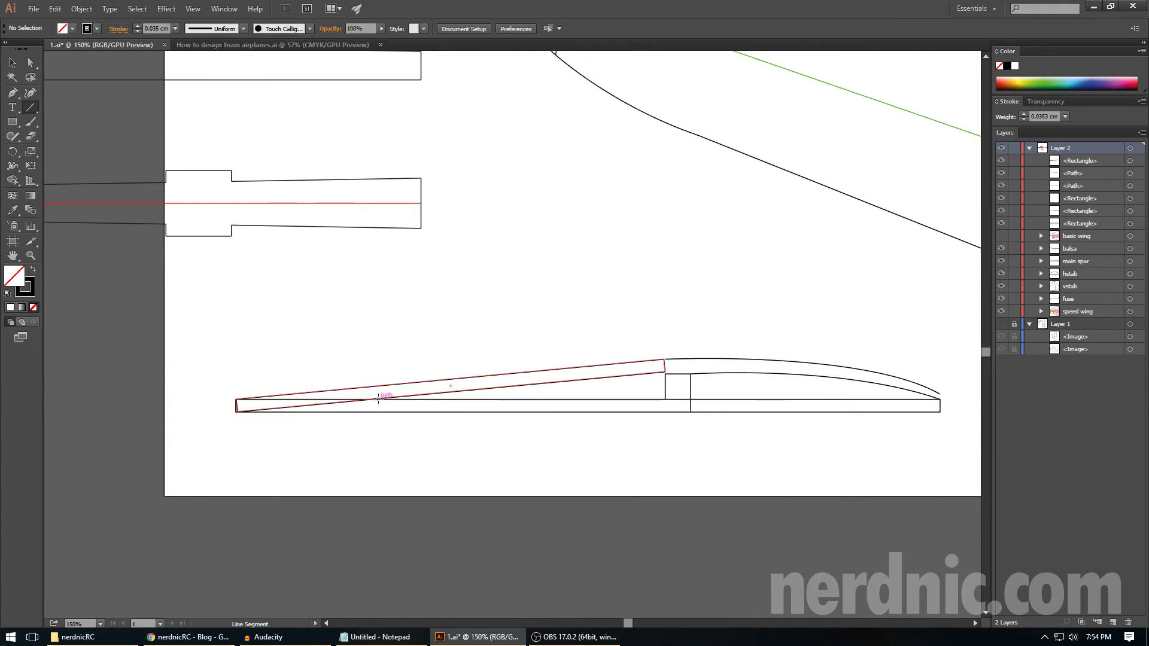
drag(464, 406, 236, 406)
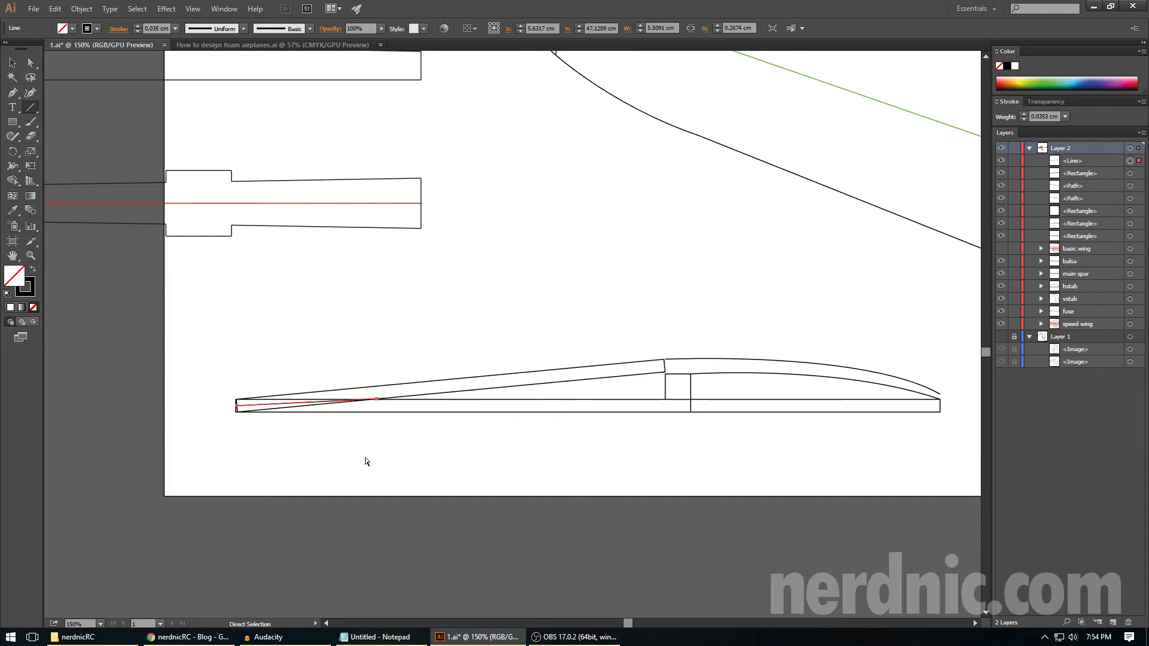
key(ctrl+z)
- Delete the tail-end edges of both strips and pull their inner edges back to the point where they cross
key(a)
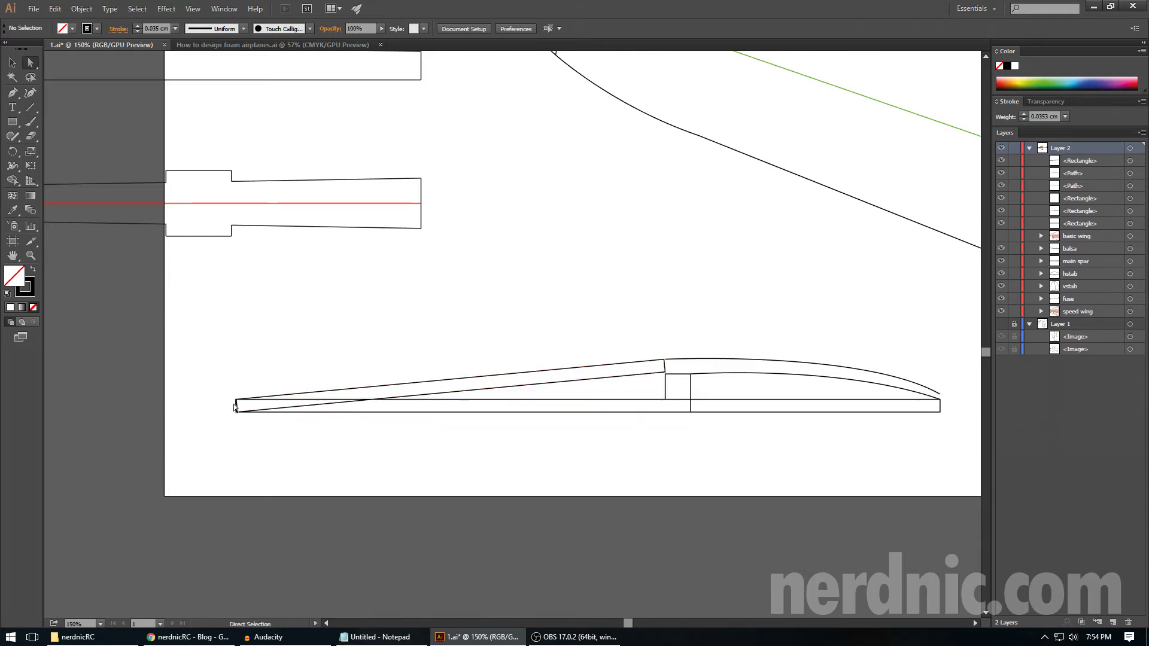
drag(240, 408, 243, 417)
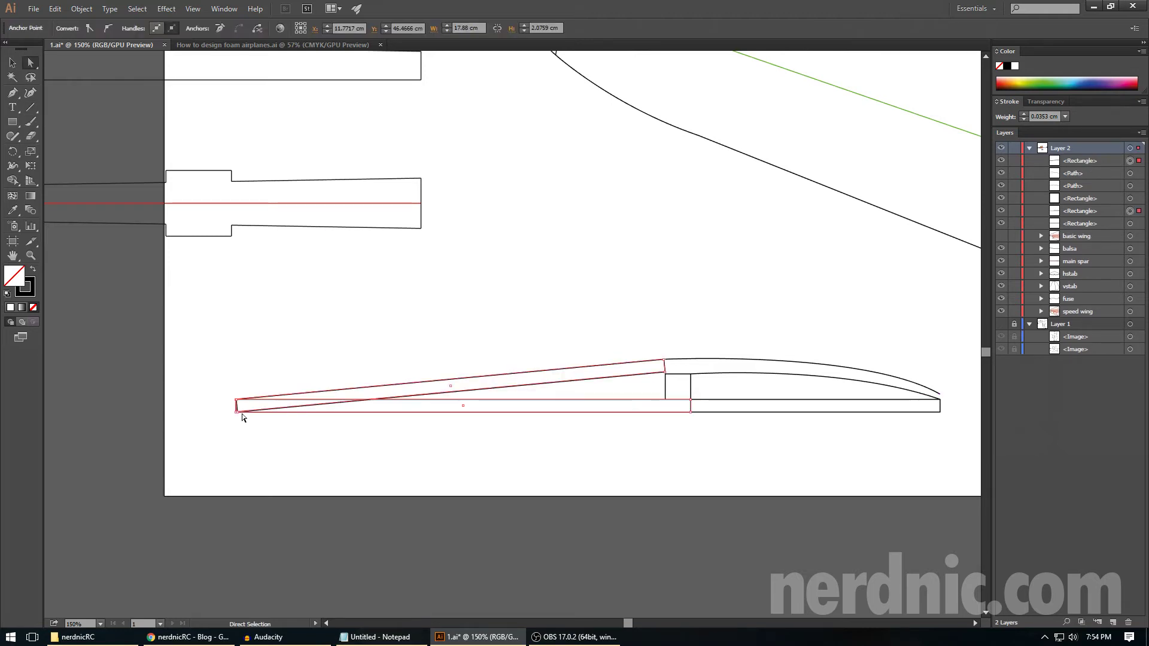
key(Delete)
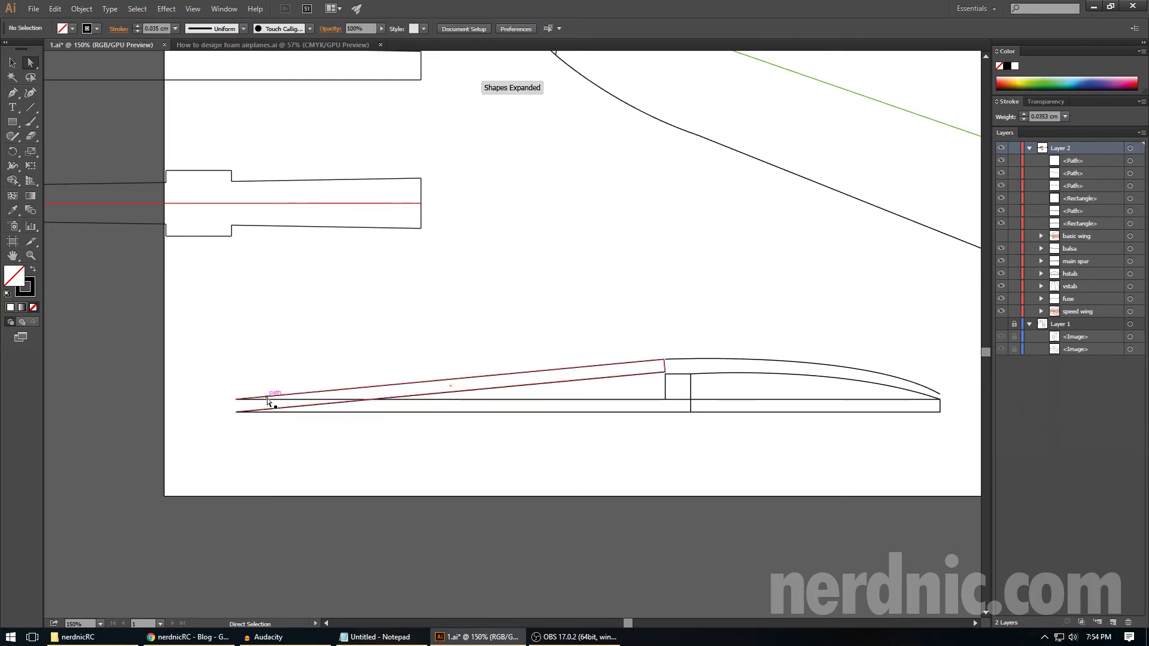
mouse_move(237, 399)
mouse_down()
mouse_move(375, 404)
mouse_move(239, 413)
mouse_up()
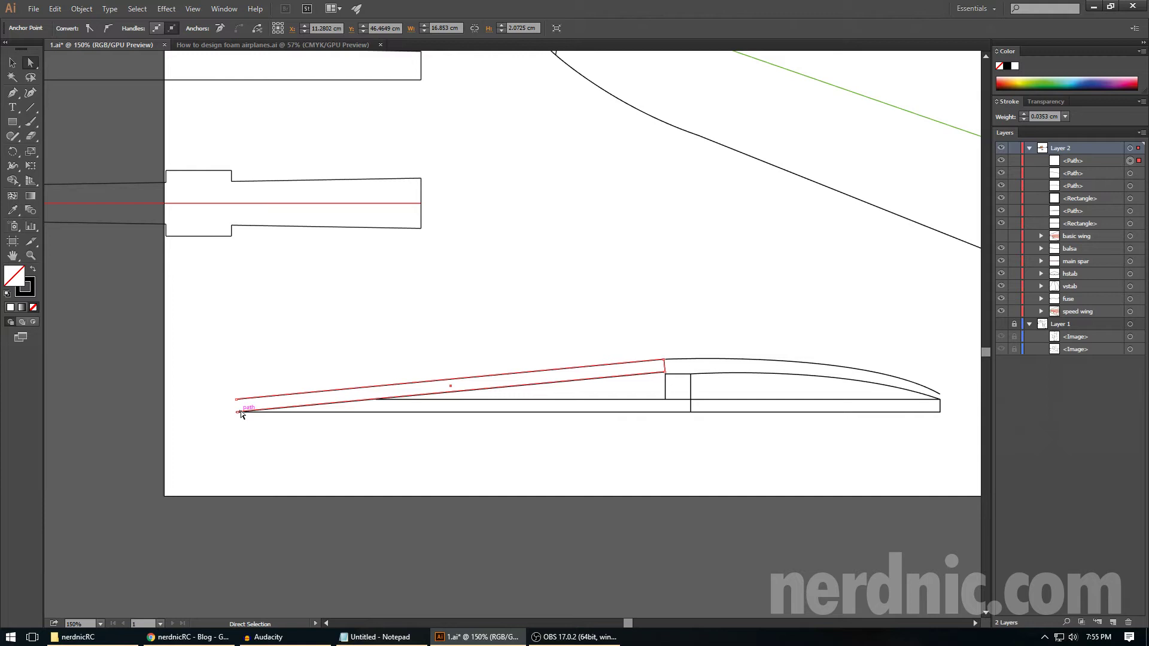
drag(311, 414, 375, 399)
click(186, 386)
- Draw two lines about 5.5 cm long from the upper and lower tail corners to the crossing point of the inner edges
click(30, 107)
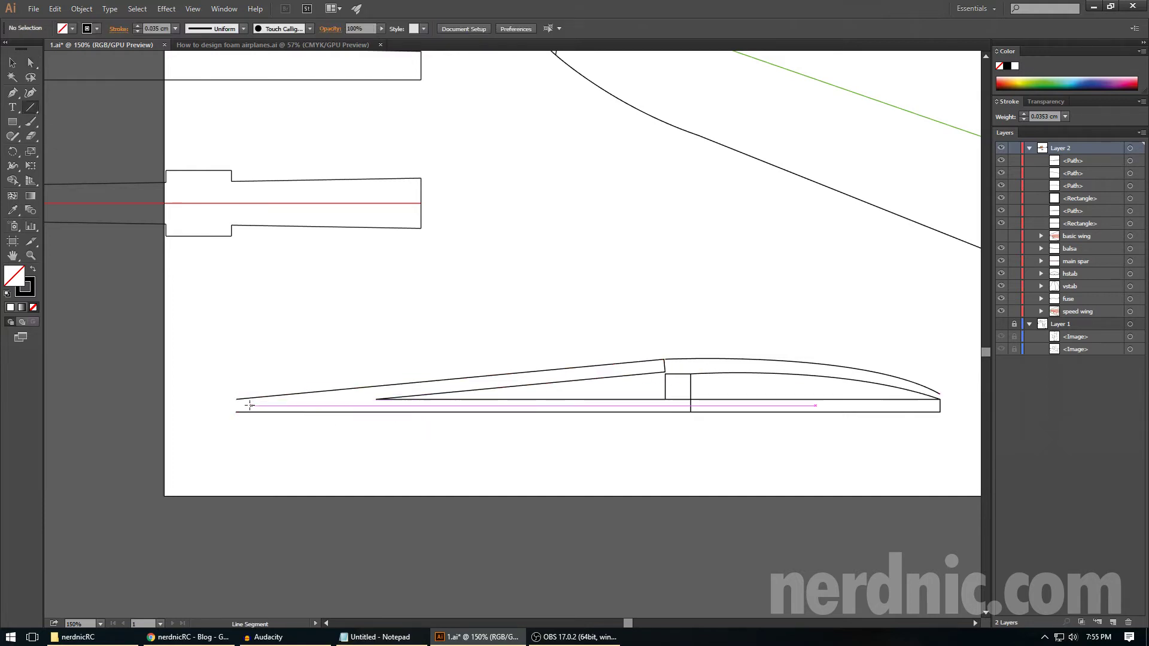
drag(238, 399, 376, 399)
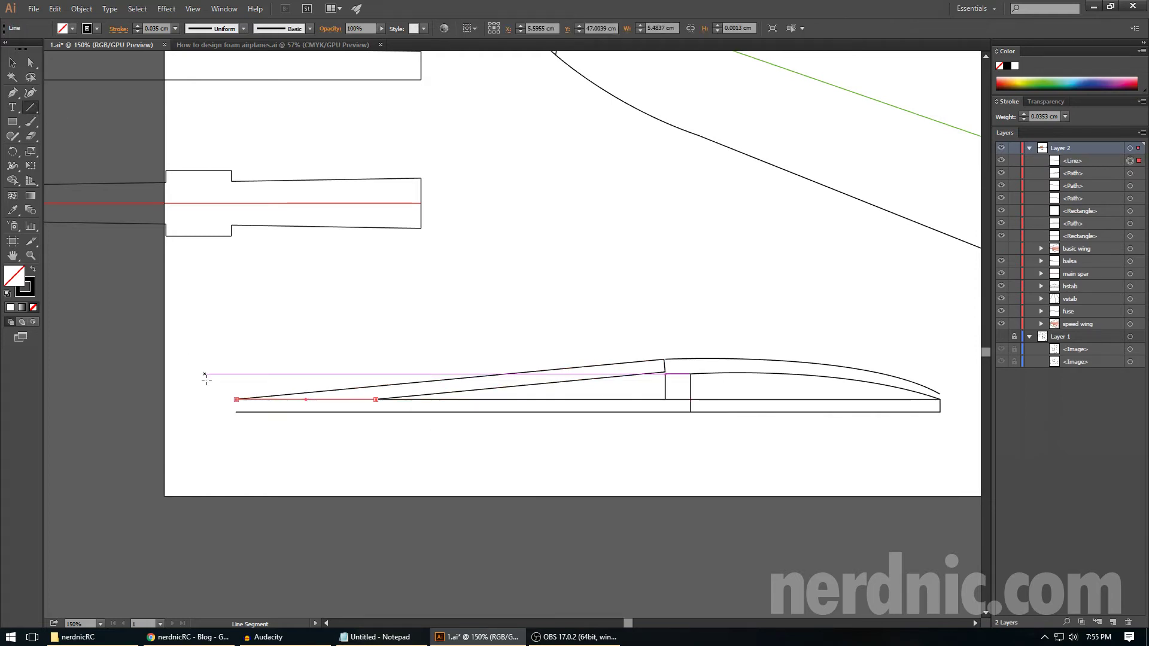
drag(236, 412, 376, 399)
key(a)
click(353, 443)
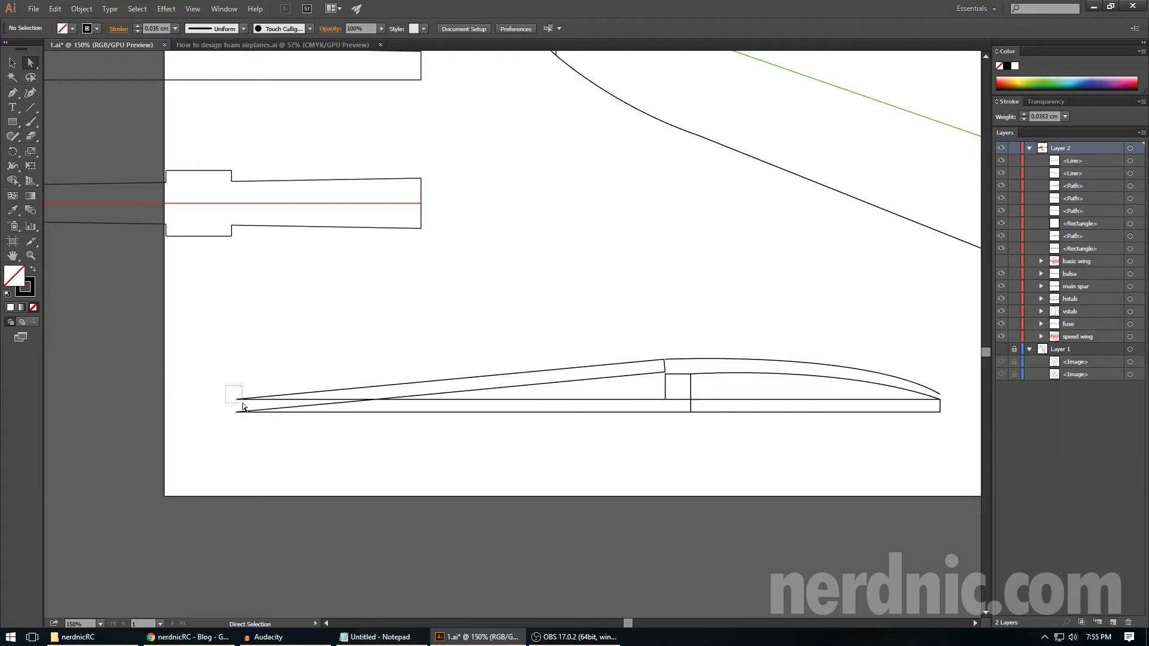
- Add an anchor point to the upper strip's outer edge above the crossing point, and one to the lower strip's outer edge below it
drag(242, 407, 245, 415)
key(ctrl+shift+a)
click(12, 93)
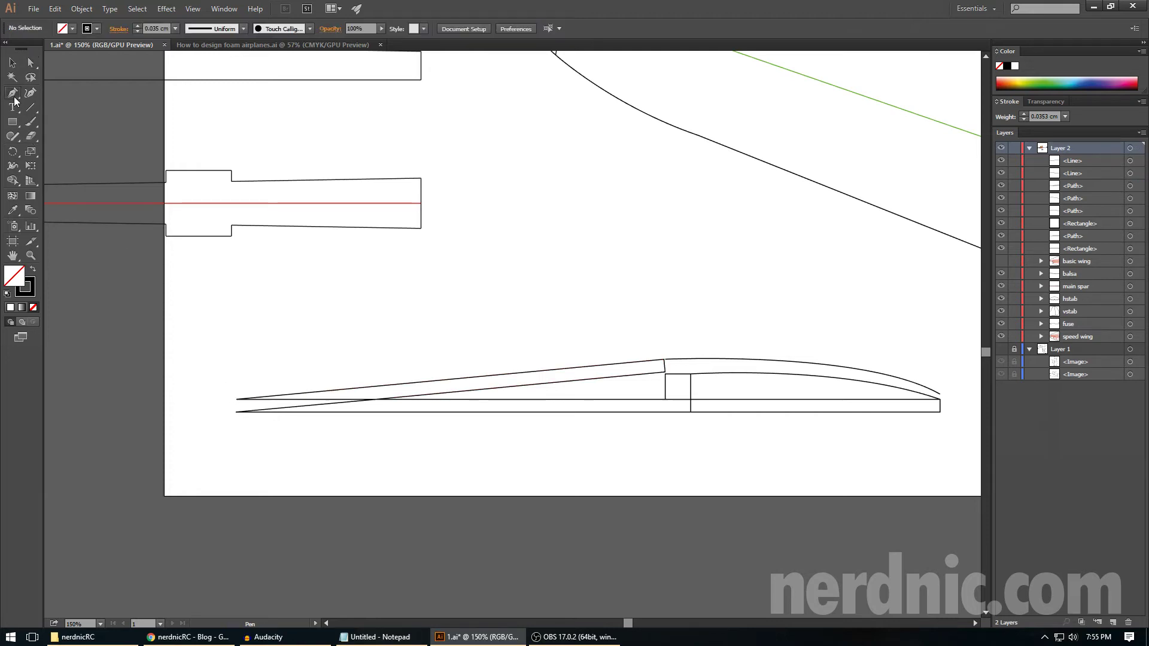
drag(13, 94, 54, 105)
click(383, 385)
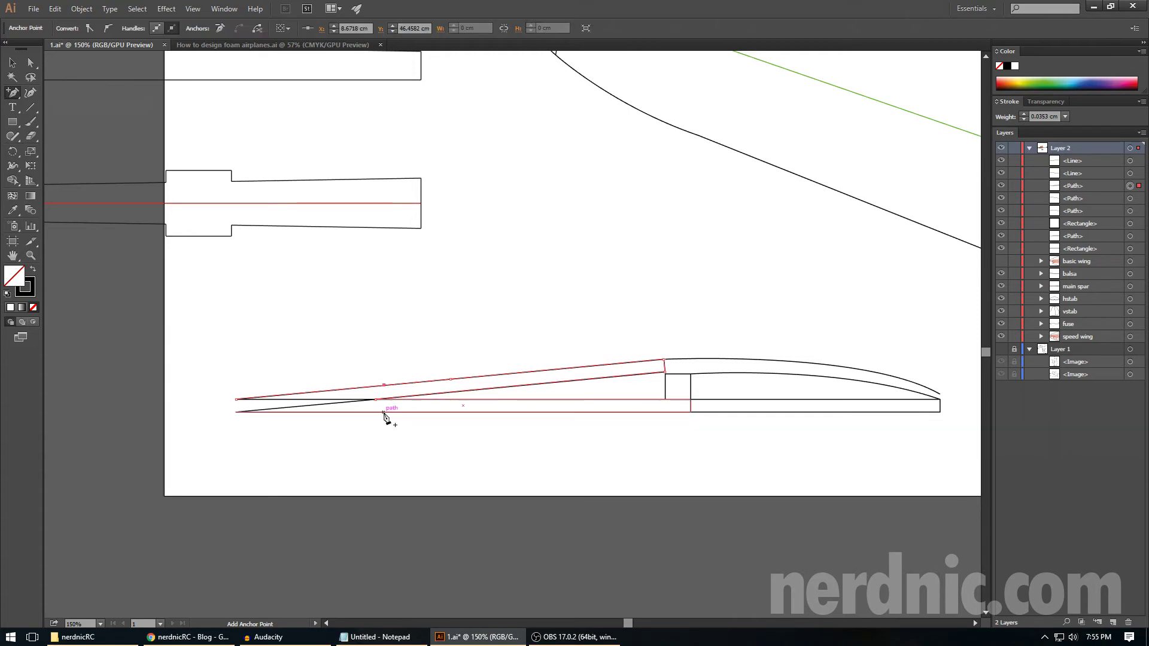
- Nudge the lower tail ends up and the upper tail ends down, six increments each, to taper the tail to a thin edge
key(a)
click(222, 418)
drag(242, 421, 244, 402)
key(Up)
key(Up)
key(Up)
key(Up)
key(Up)
key(Up)
key(Down)
key(Down)
key(Down)
key(Down)
key(Down)
key(Down)
click(365, 476)
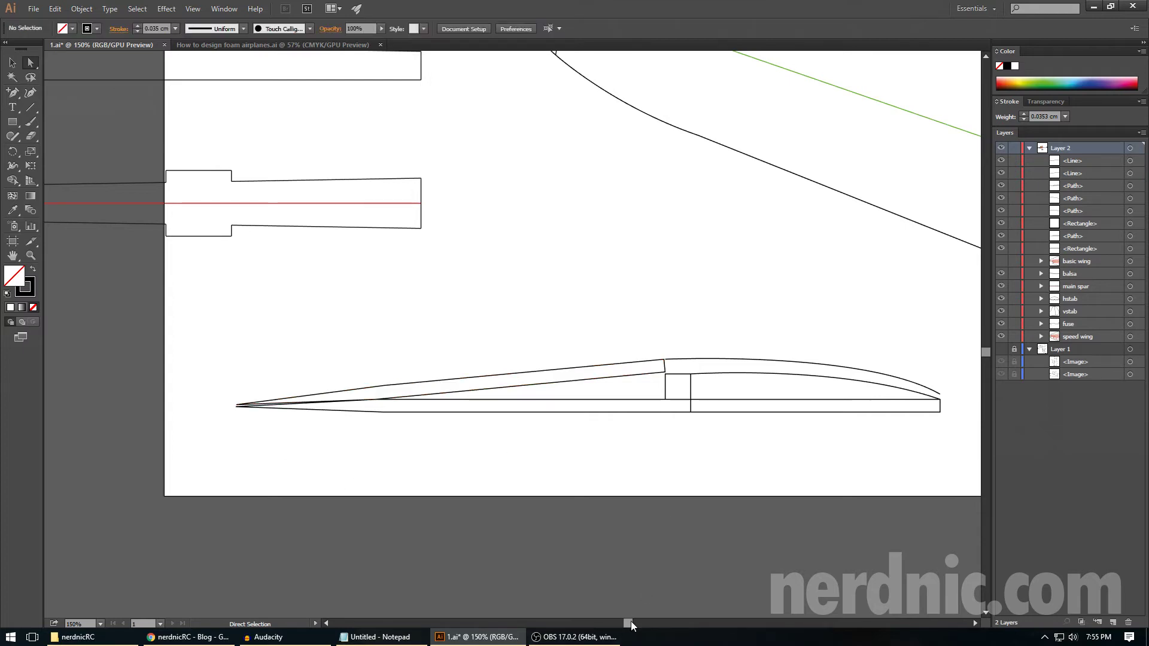
- Undo the tail-end nudges and the anchor points added to the strips' outer edges
drag(630, 621, 633, 620)
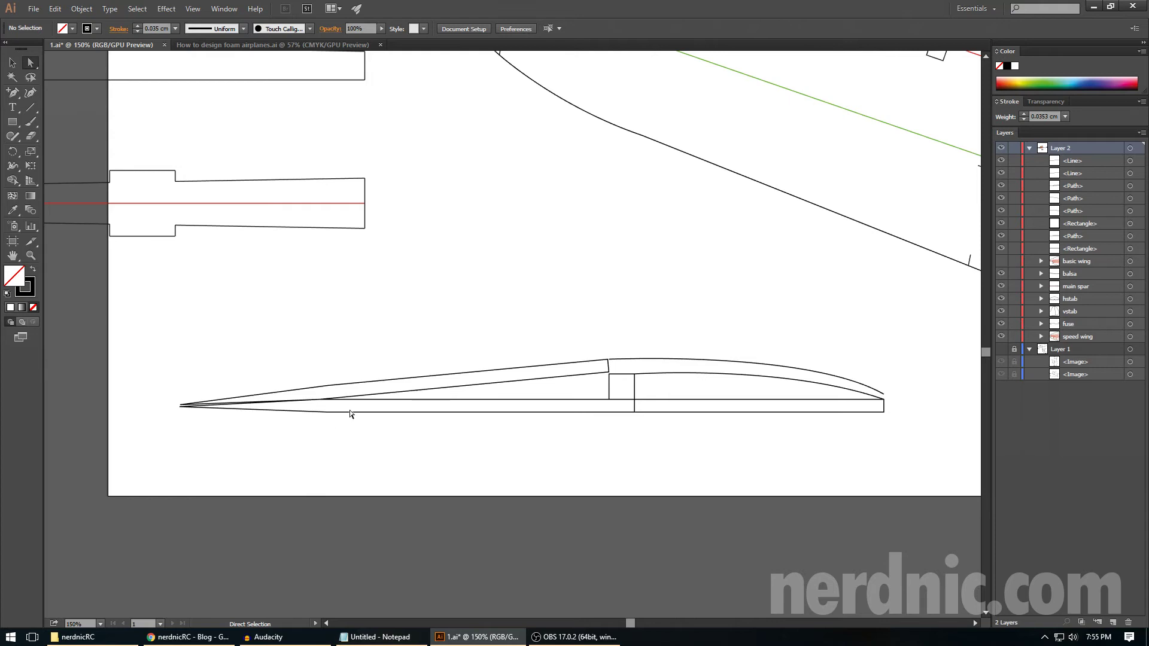
drag(167, 335, 859, 508)
click(520, 450)
key(ctrl+z)
key(ctrl+z)
key(ctrl+z)
key(ctrl+z)
key(ctrl+z)
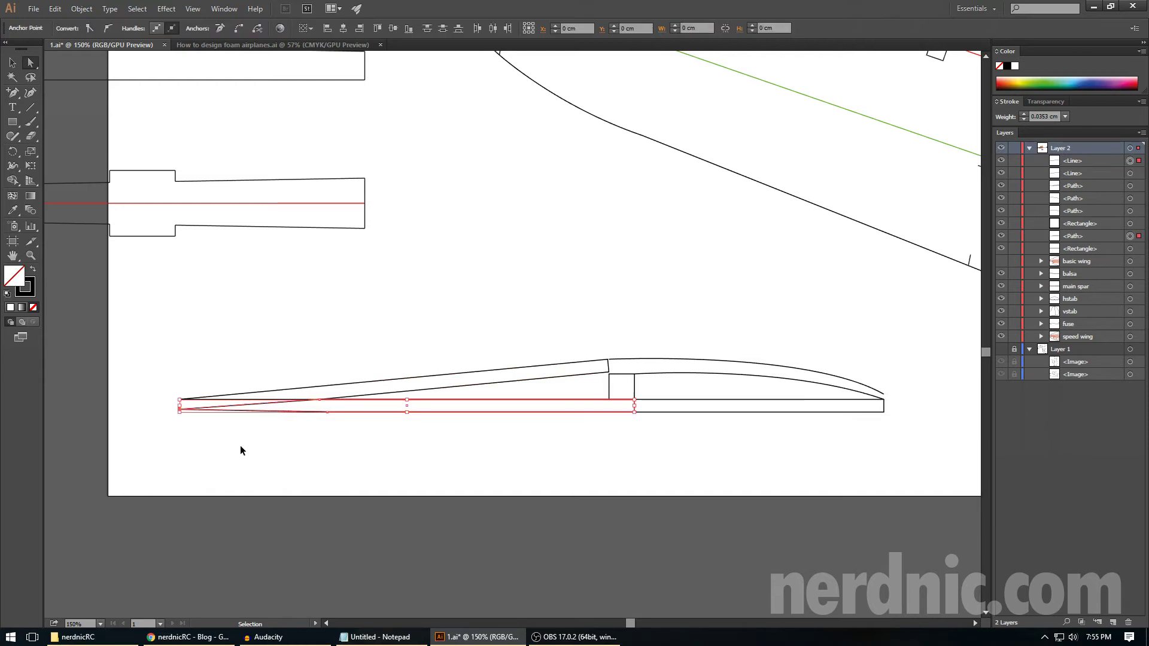
- Undo the remaining tail edits, back to before the upper strip was rotated
click(177, 409)
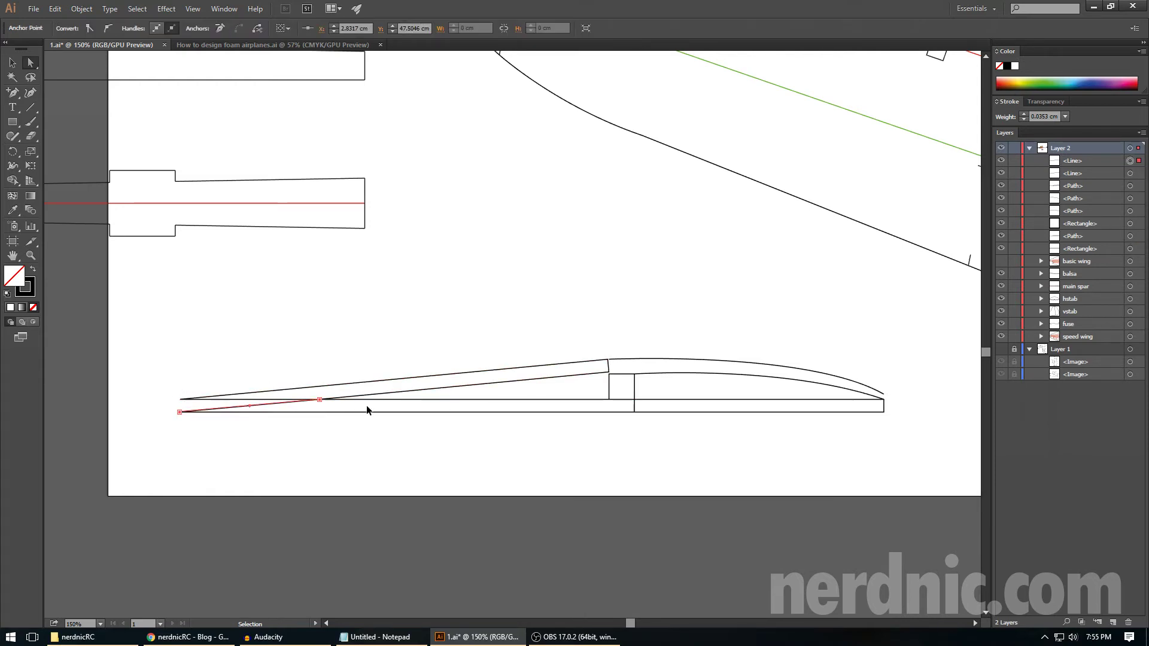
click(222, 435)
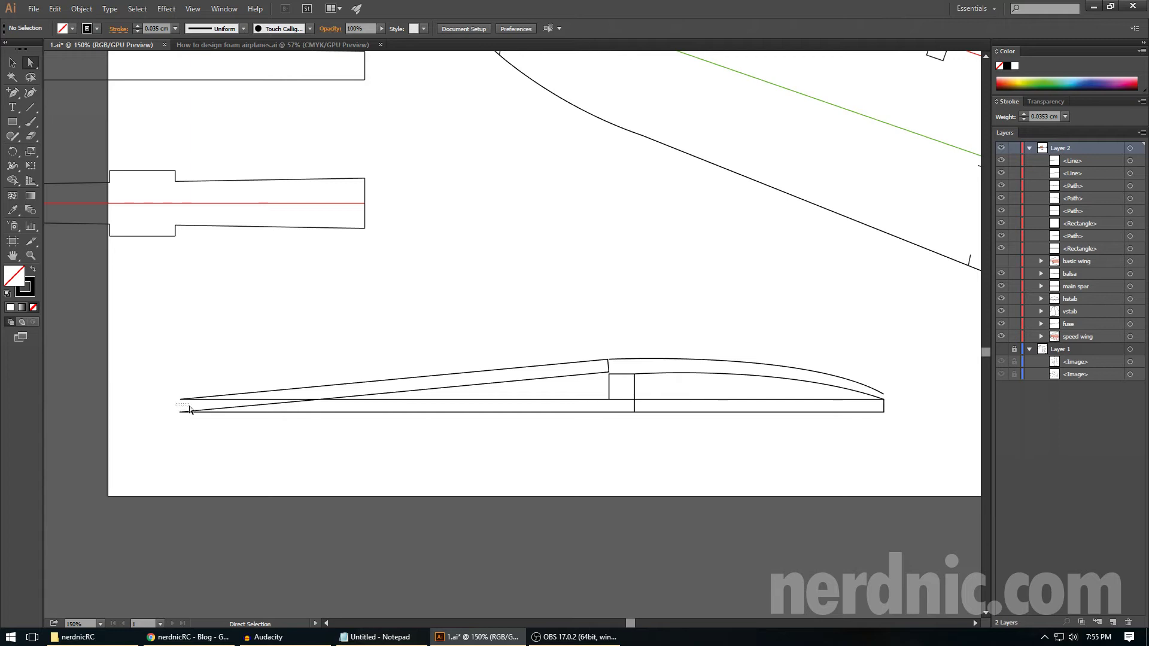
drag(157, 371, 358, 471)
click(350, 446)
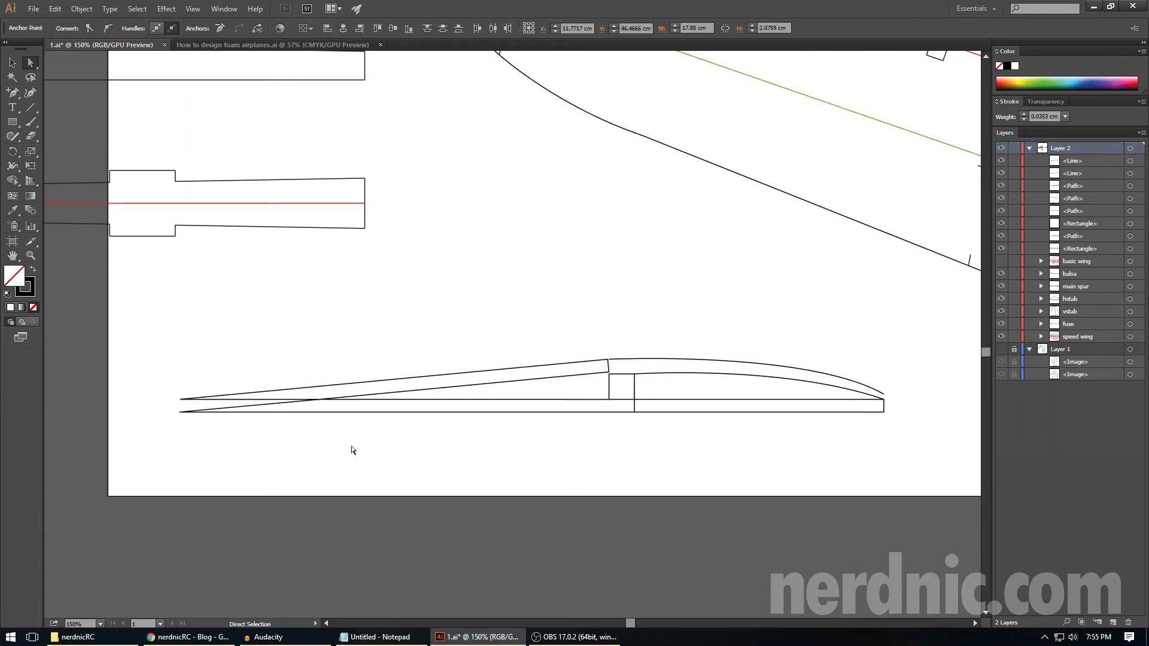
drag(171, 422, 888, 487)
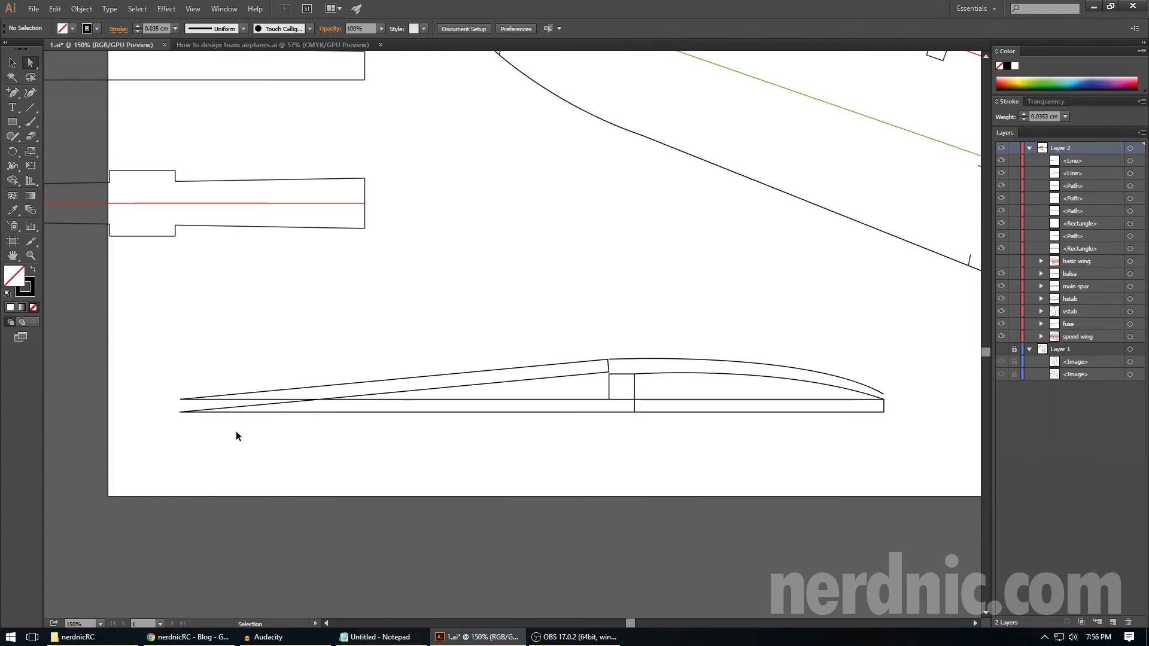
key(ctrl+z)
key(ctrl+z)
key(ctrl+z)
key(ctrl+z)
key(ctrl+z)
key(ctrl+z)
key(ctrl+z)
- Rotate the level upper strip about its lower spar-side corner so its tail end lies over the lower strip's tail end
key(r)
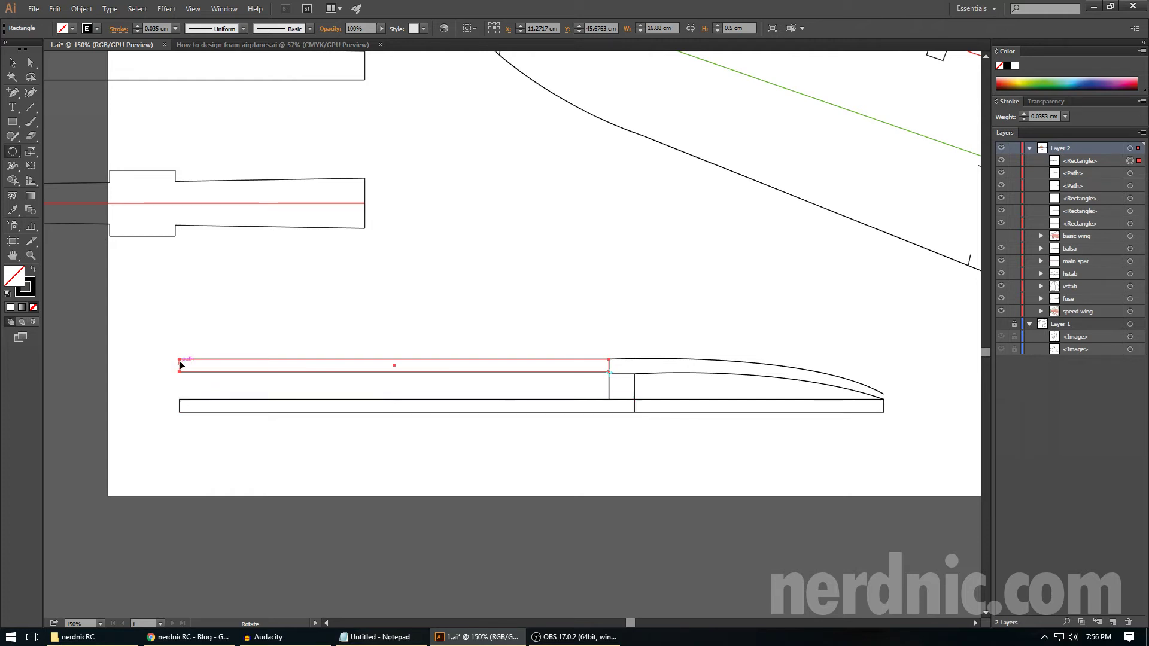
drag(178, 362, 181, 403)
key(a)
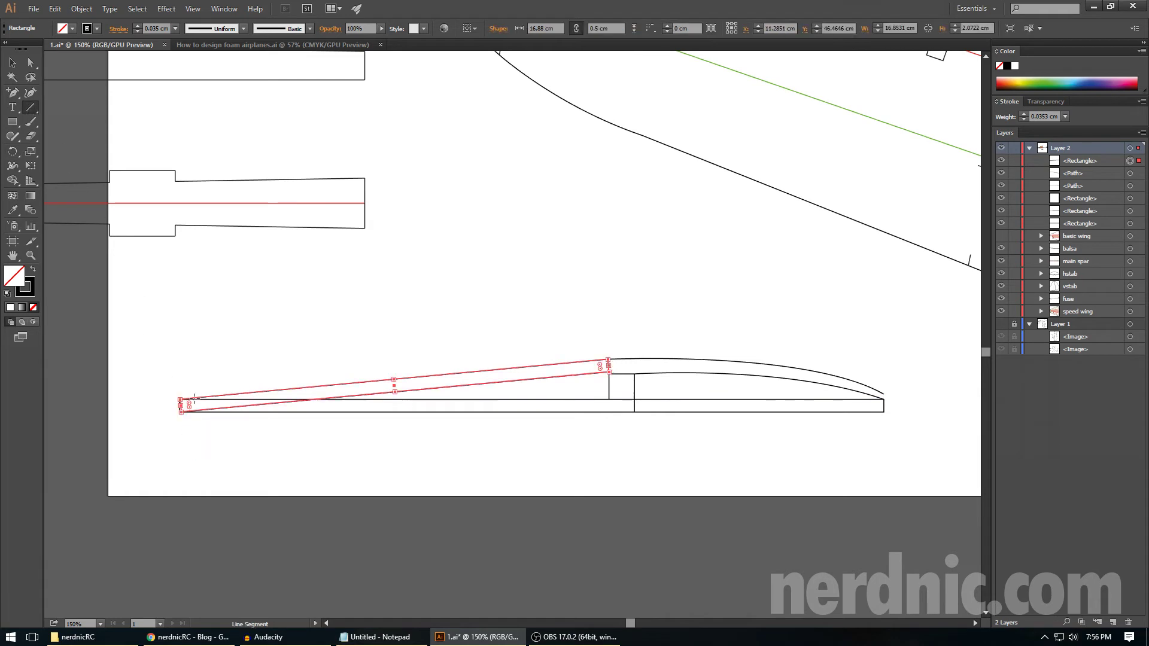
click(165, 410)
- Draw a line about 5.6 cm long from the tail tip to the inner edges' crossing, and another along the plan's root edge from trailing corner to green line
click(31, 107)
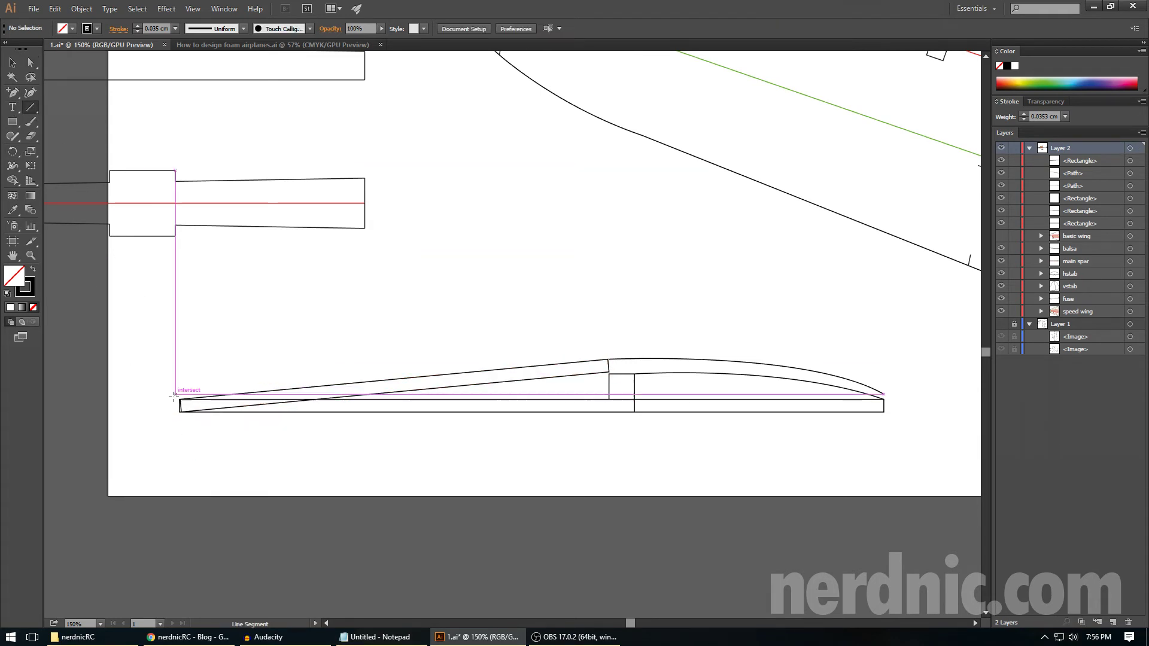
drag(179, 399, 320, 399)
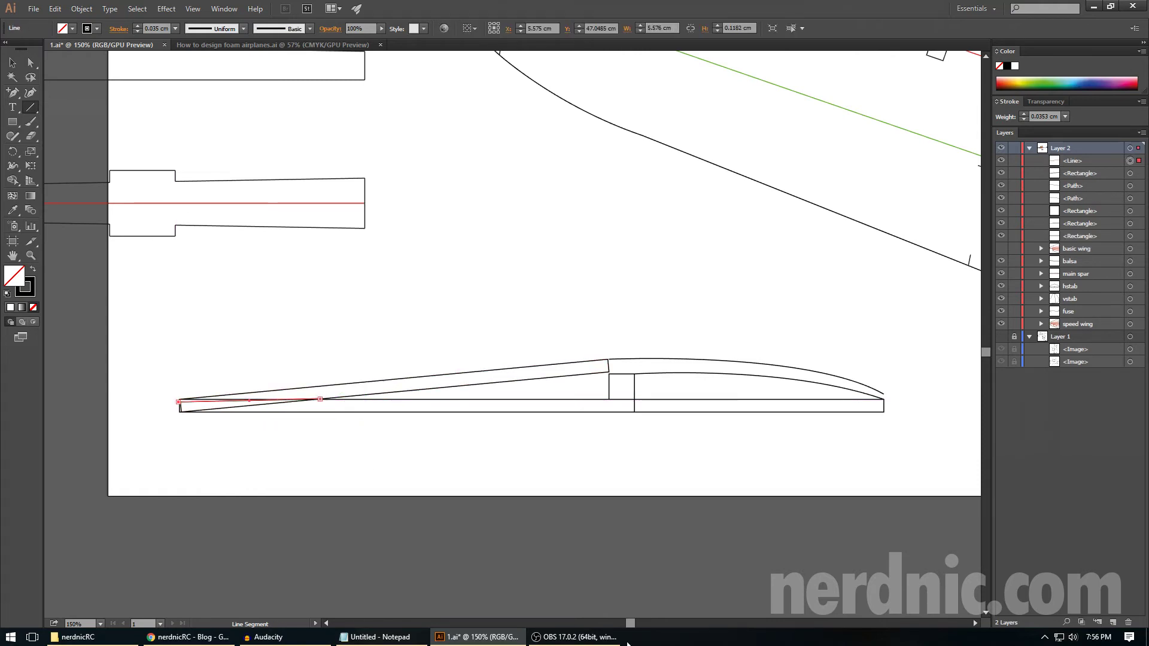
drag(630, 622, 672, 623)
drag(623, 526, 644, 388)
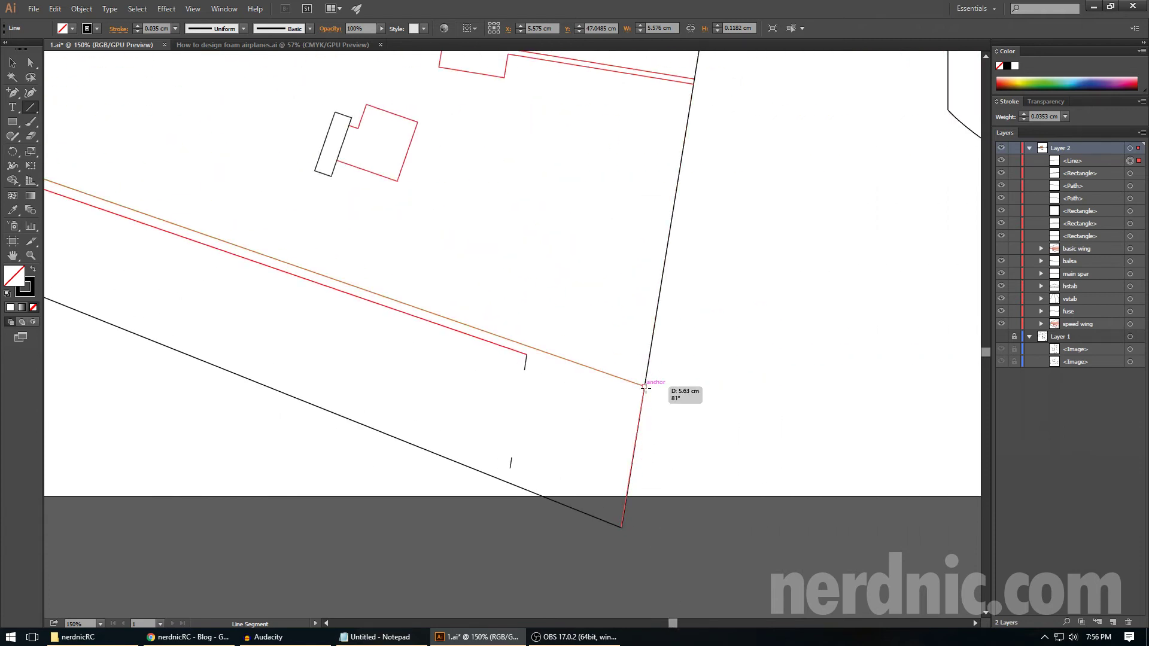
drag(645, 388, 644, 387)
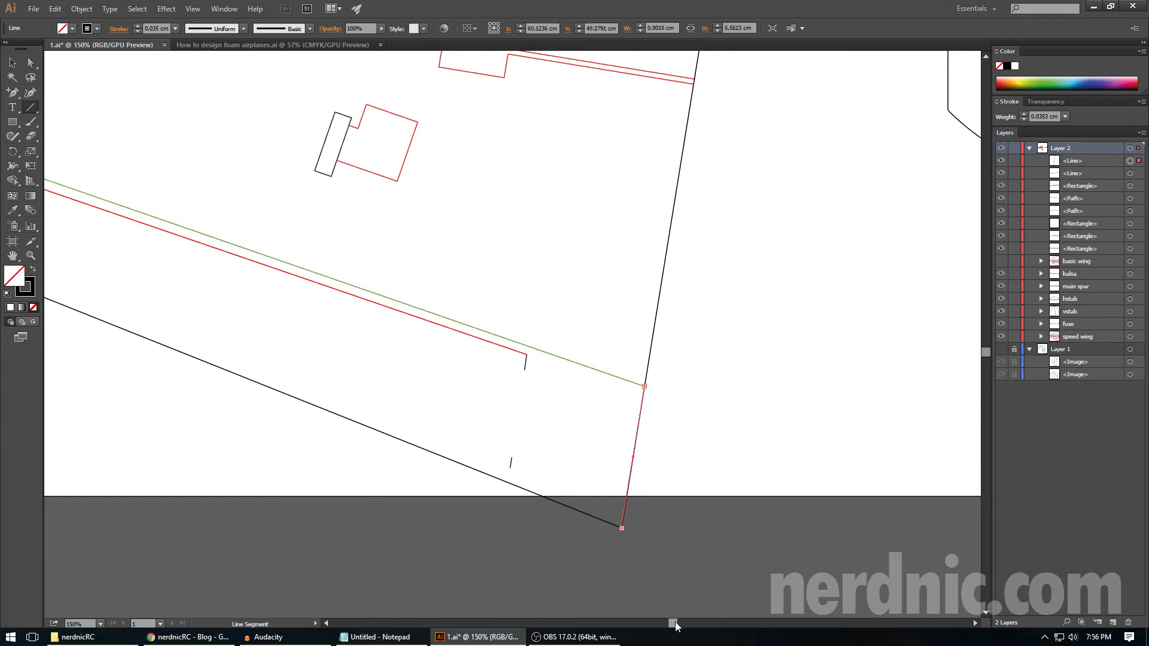
- Compare the overlap at the cross-section's tail with the strip between the green line and the trailing edge on the wing plan
drag(671, 625, 627, 612)
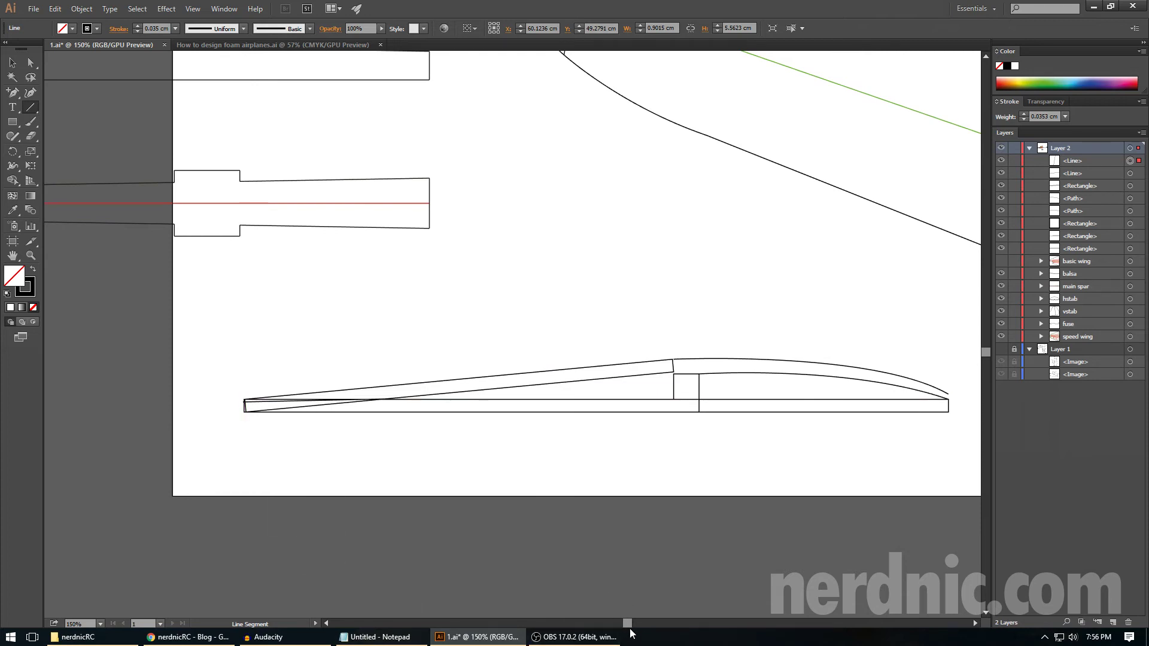
drag(634, 625, 676, 640)
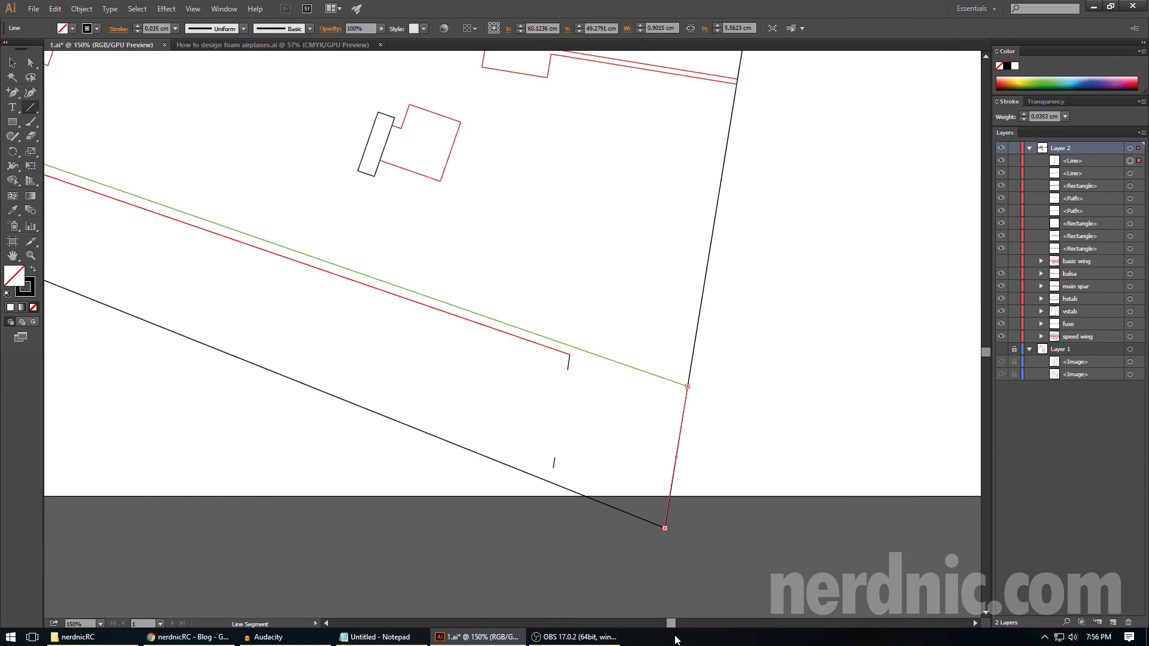
key(ctrl+minus)
key(ctrl+minus)
scroll(547, 509, up, 3)
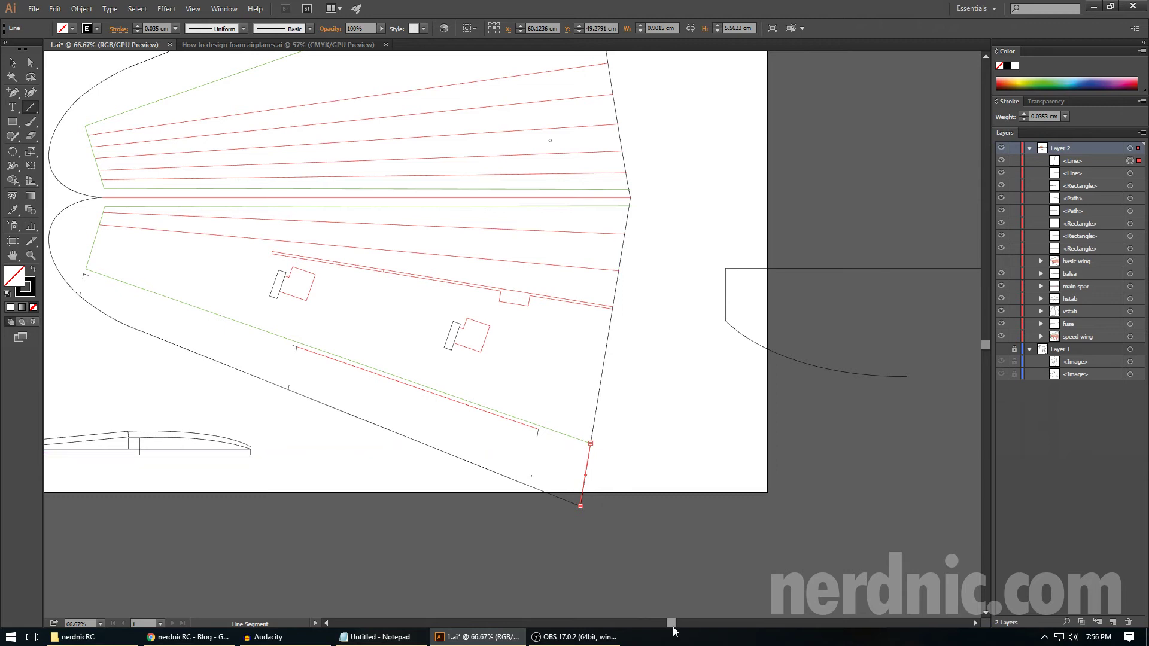
drag(672, 625, 640, 626)
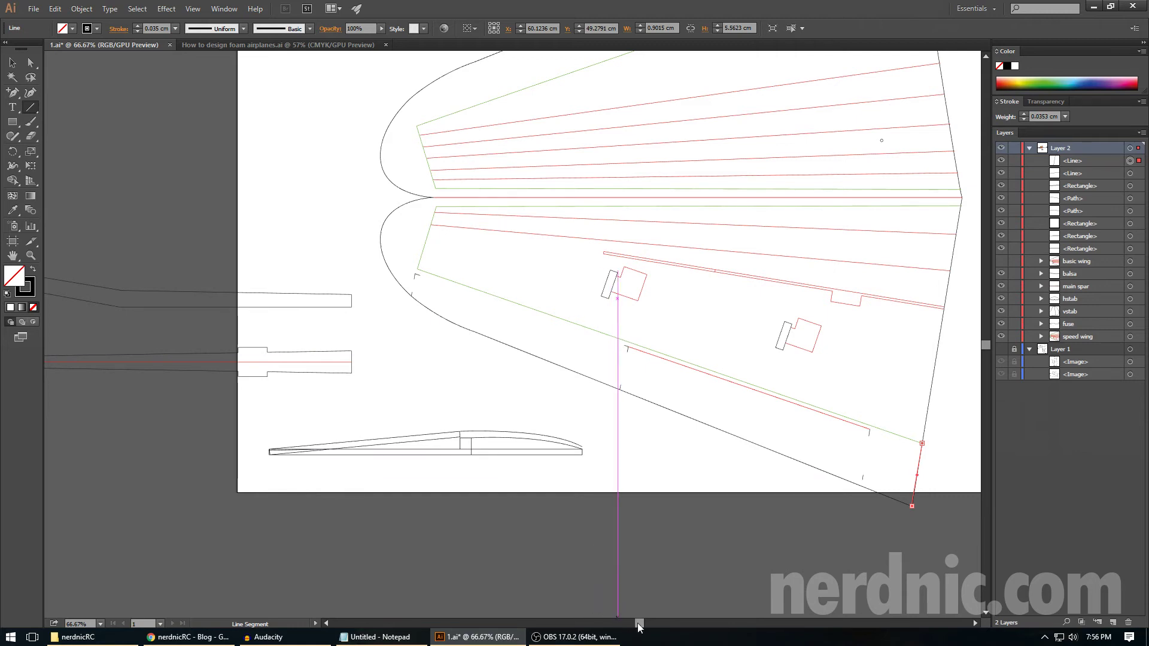
key(ctrl+plus)
key(ctrl+plus)
key(ctrl+plus)
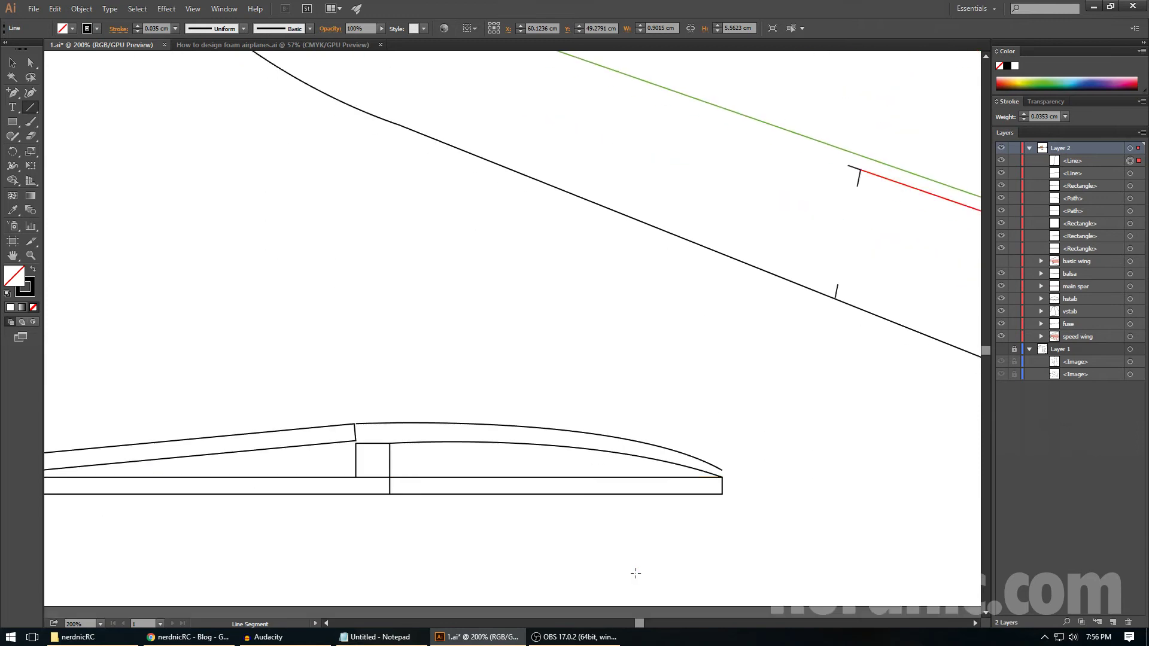
drag(643, 620, 630, 619)
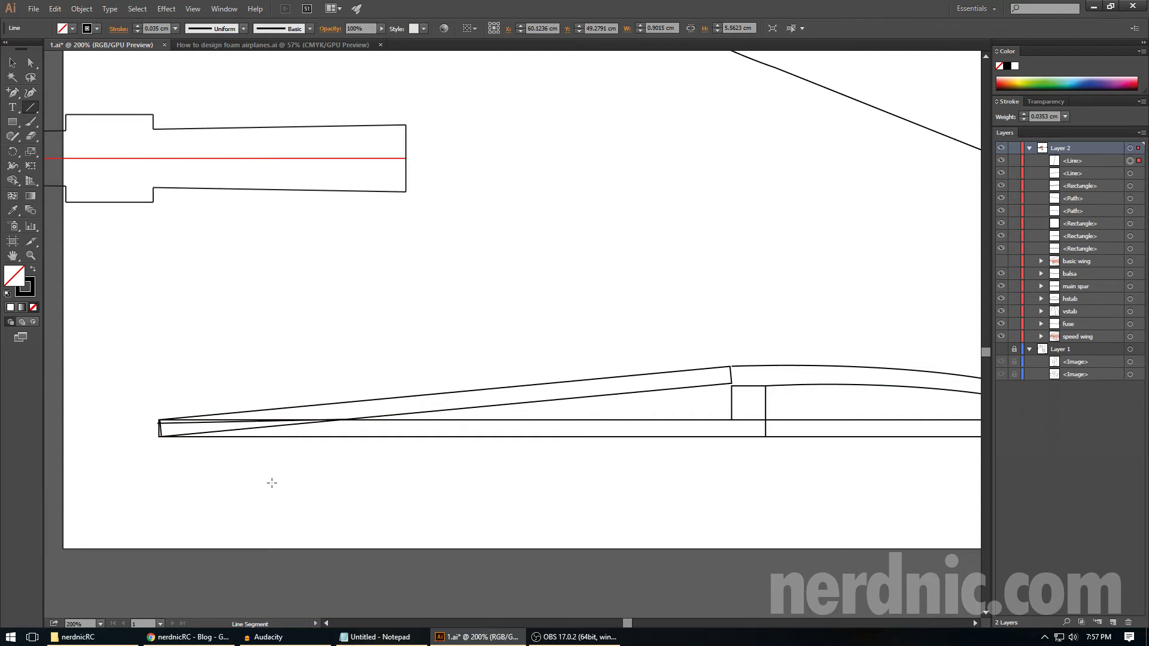
- Undo the two reference lines and delete the tail-end edges of both strips
key(ctrl+z)
key(ctrl+z)
key(a)
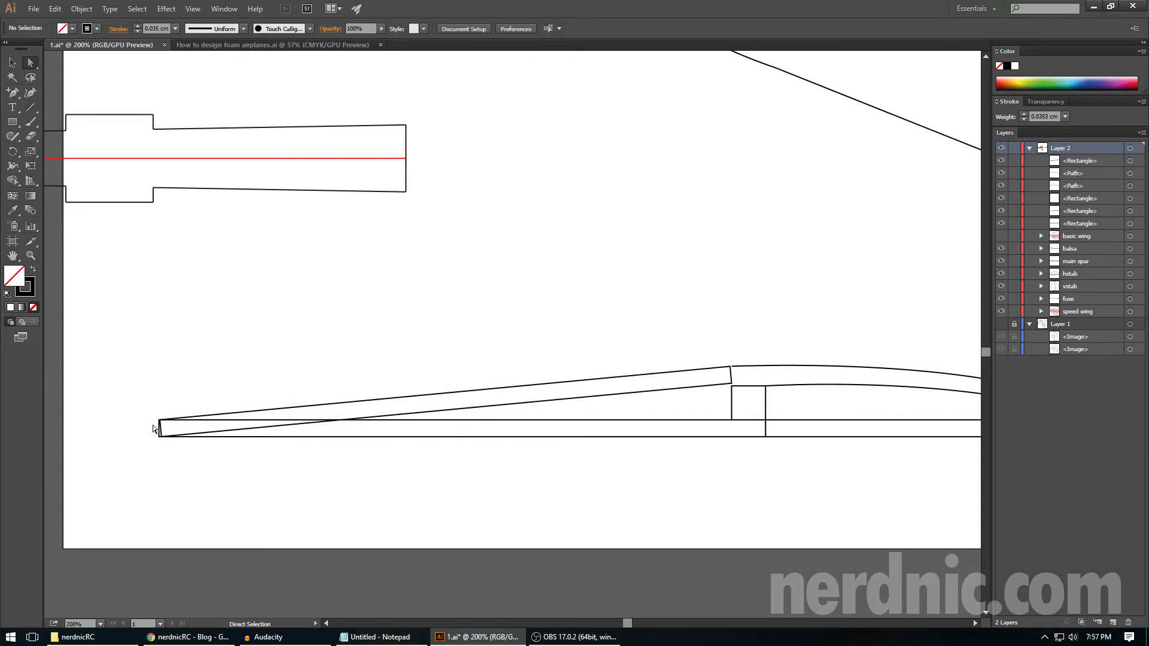
drag(172, 432, 170, 443)
key(Delete)
- Pull the tail ends of both strips' inner edges back to the point where they cross
click(179, 439)
click(197, 433)
drag(160, 436, 340, 424)
click(200, 419)
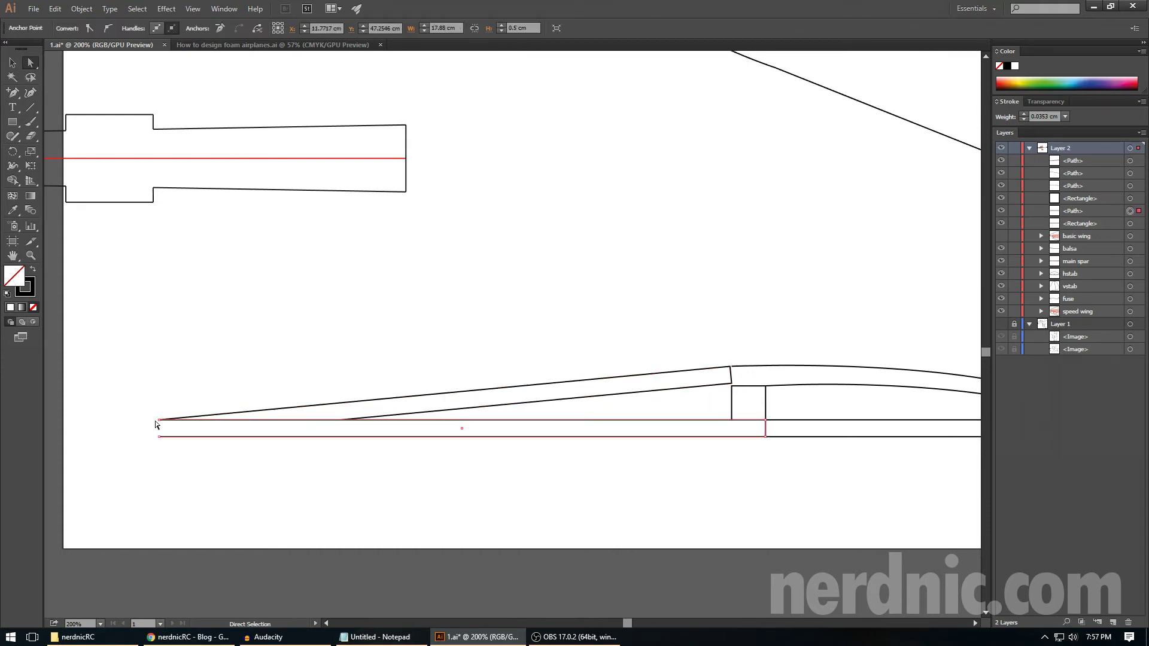
drag(160, 421, 342, 423)
click(266, 462)
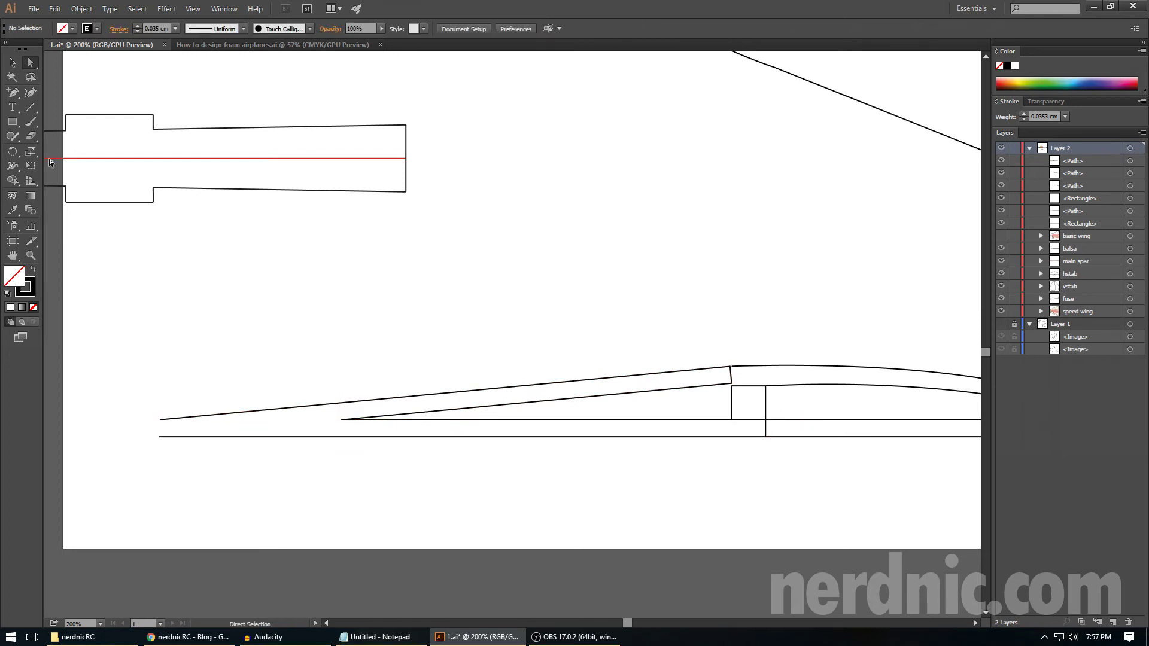
- Draw two straight lines from the crossing of the strips' inner edges to the upper and lower tail corners
click(30, 108)
mouse_move(341, 420)
mouse_down()
mouse_move(158, 437)
mouse_move(341, 420)
mouse_up()
ctrl+click(331, 459)
- Add anchor points to the outer edges of both strips, level with the crossing of their inner edges
click(11, 92)
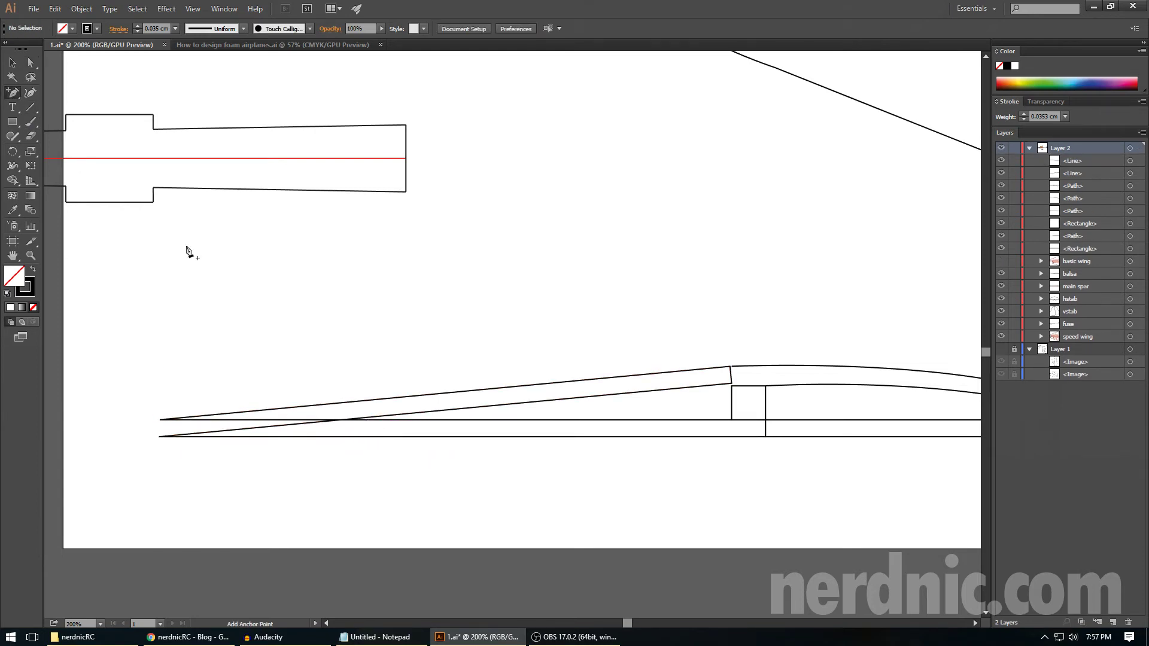
click(344, 399)
key(a)
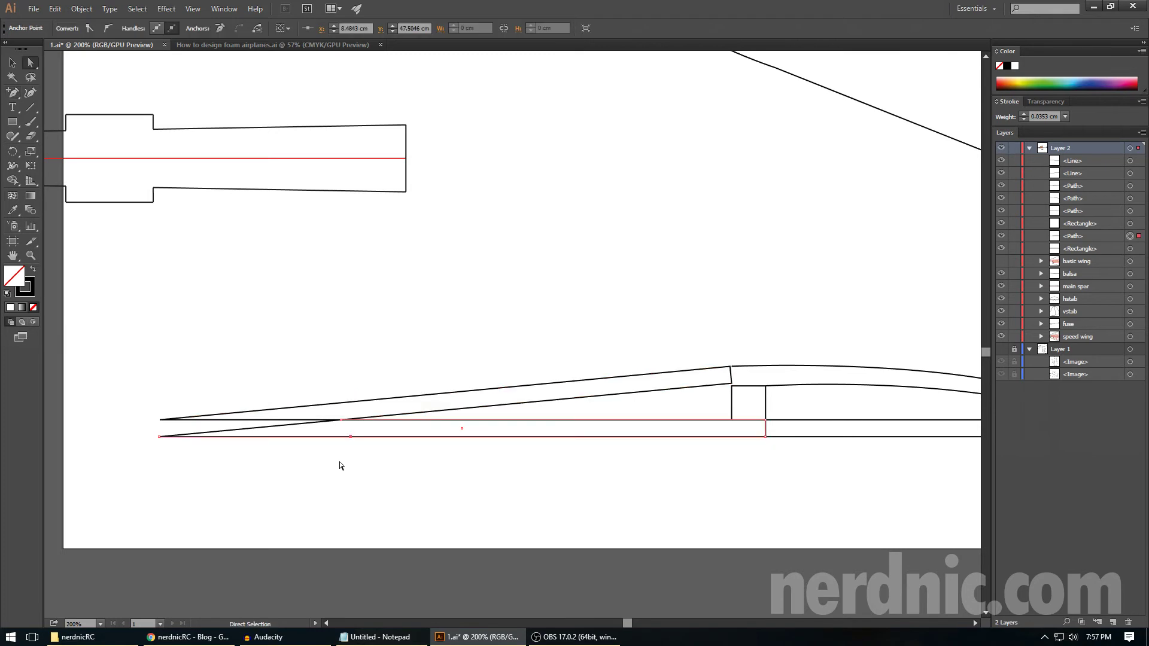
- Move the upper tail ends down and the lower ones up until both strips taper to one shared point midway between them
click(148, 435)
drag(148, 431, 170, 422)
key(Up)
key(Up)
key(Up)
key(Up)
key(Up)
key(Up)
key(Up)
key(Up)
key(Down)
key(Down)
key(Down)
key(Down)
key(Down)
key(Down)
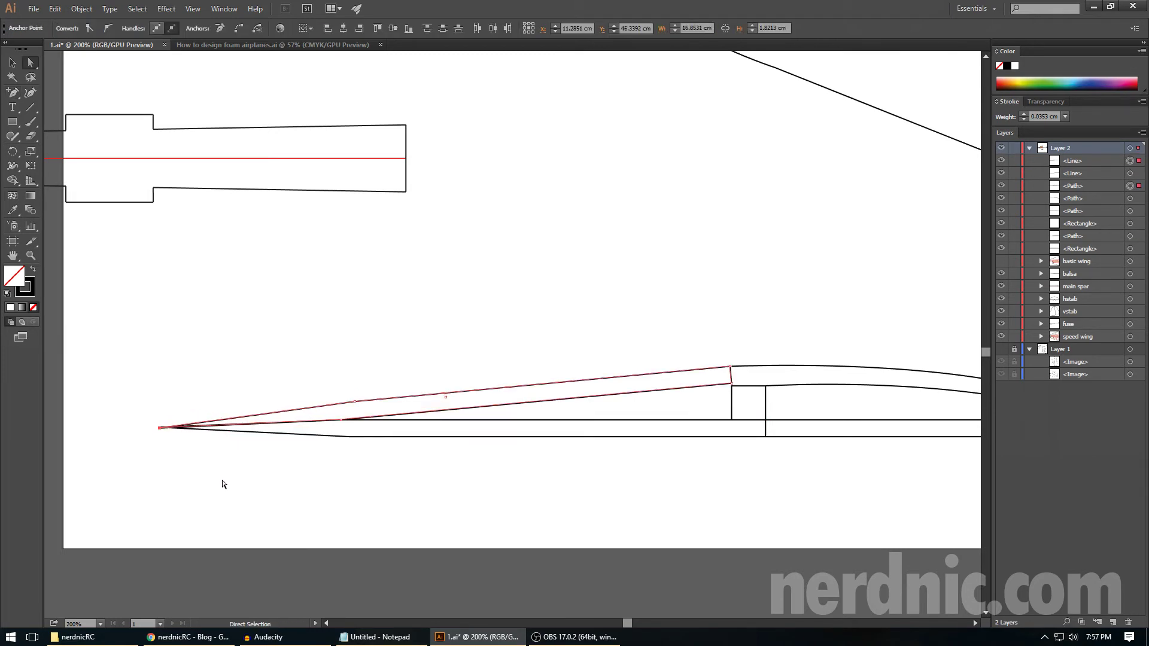
click(299, 512)
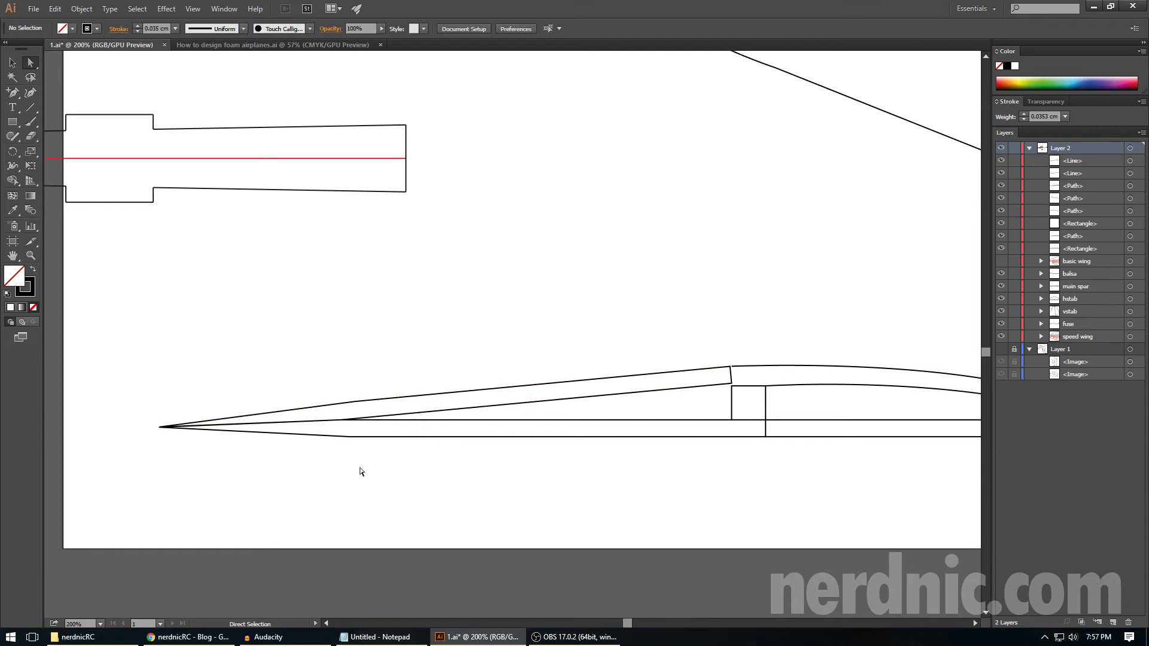
- Sketch two flat rectangles inside the airfoil's hollow, one on each side of the spar, and undo both
drag(628, 624, 630, 625)
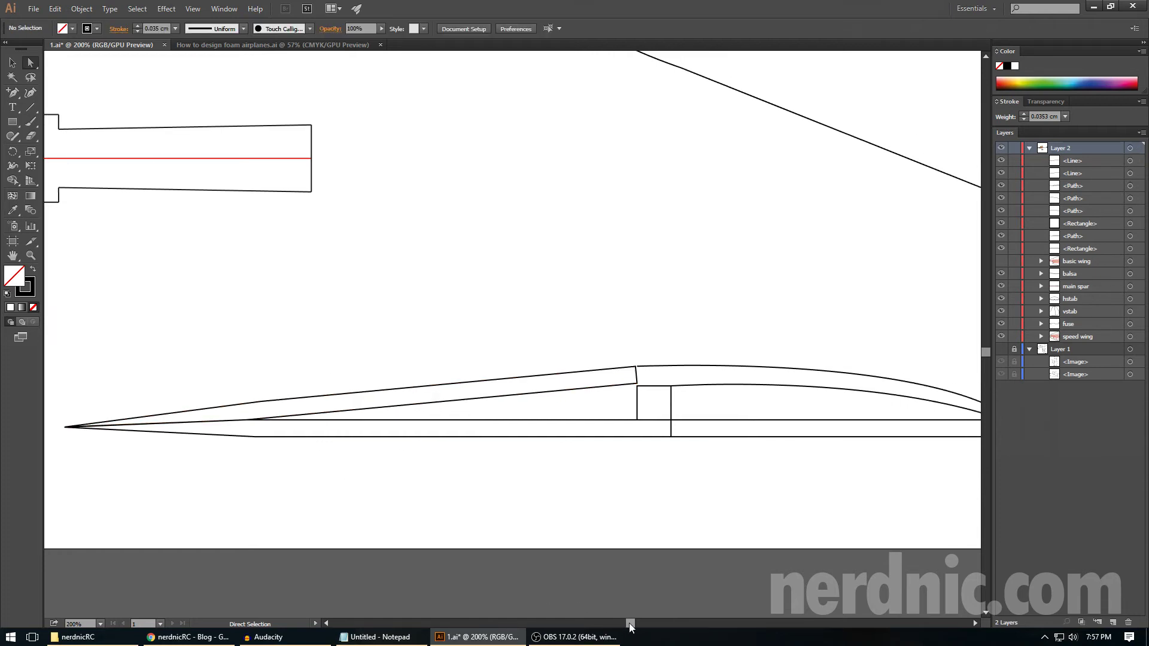
click(12, 122)
drag(451, 406, 618, 415)
drag(687, 402, 893, 416)
key(ctrl+z)
key(ctrl+z)
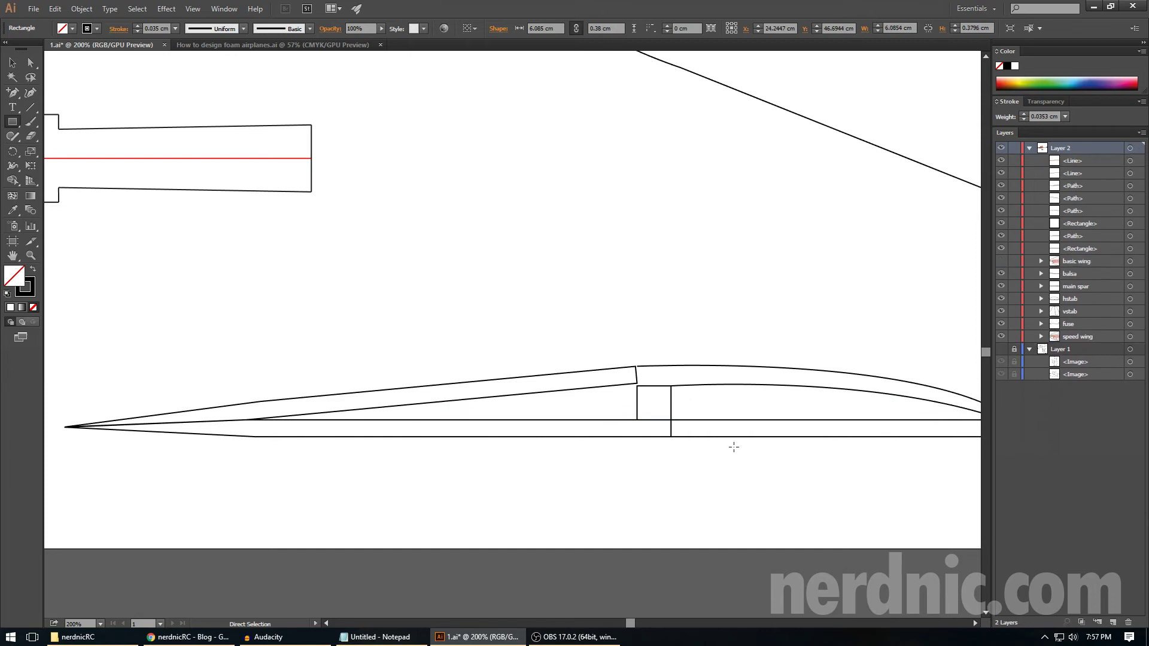
- Draw a short line across the bottom strip ahead of the overlap, and one about 3.8 cm long between the plan's trailing edge and green line
click(27, 110)
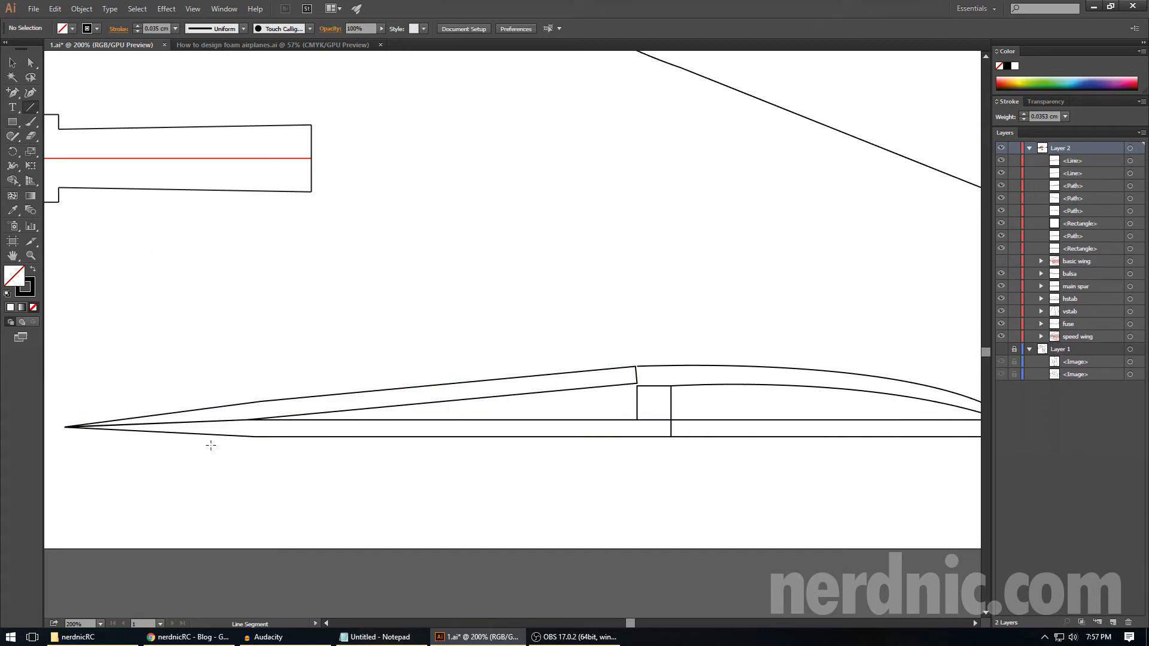
drag(329, 420, 330, 437)
key(ctrl+minus)
key(ctrl+minus)
scroll(792, 274, up, 2)
drag(805, 340, 822, 279)
key(ctrl+plus)
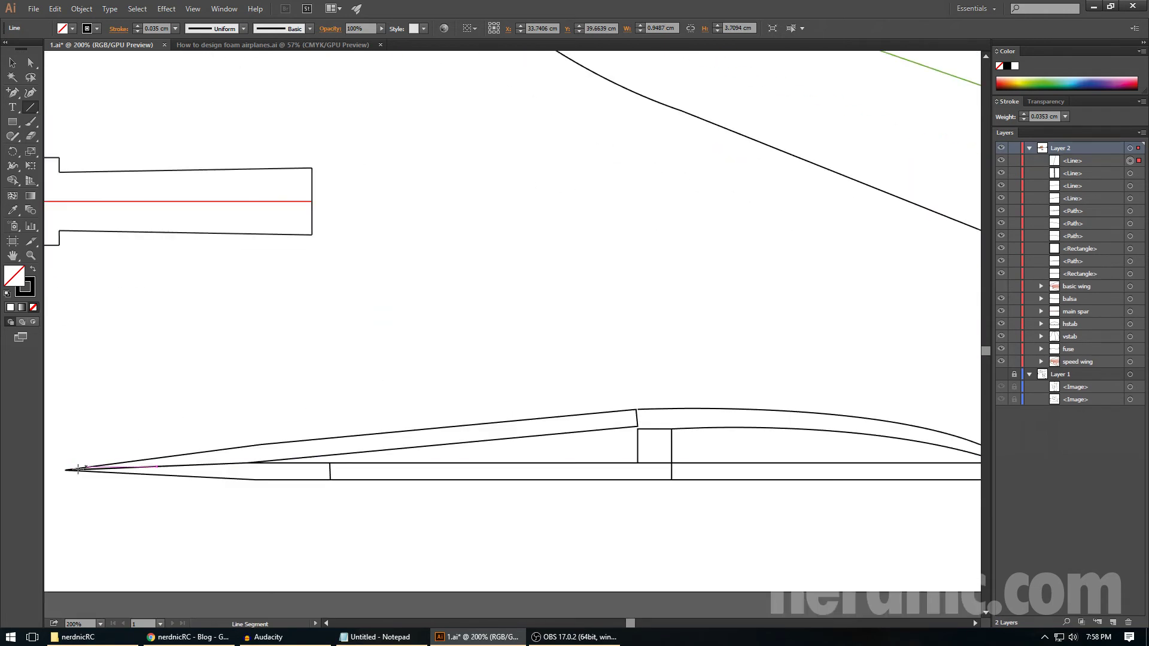
- Draw a line along the taper's seam, a vertical line where the taper begins, and short loose strokes below the tail
drag(67, 469, 216, 463)
drag(259, 421, 263, 524)
drag(274, 532, 229, 516)
mouse_move(229, 505)
mouse_down()
mouse_move(231, 531)
mouse_move(217, 498)
mouse_move(245, 512)
mouse_up()
- Delete the three short loose strokes below the cross-section's tail
key(ctrl+z)
key(ctrl+z)
key(ctrl+z)
key(a)
click(216, 486)
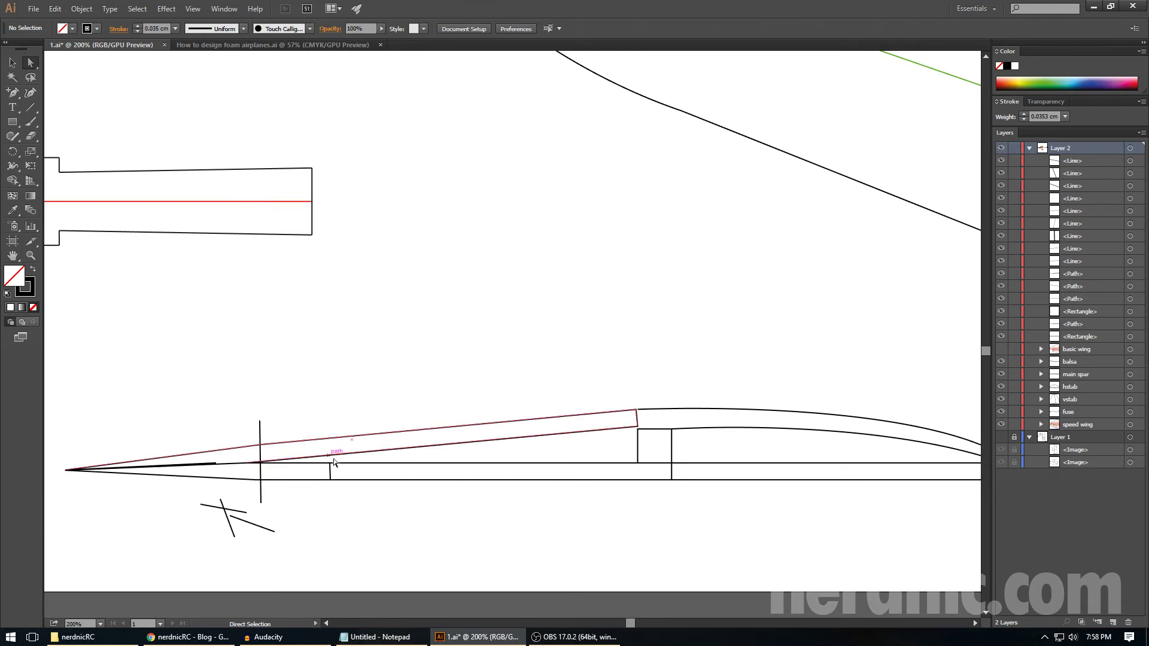
drag(179, 492, 275, 541)
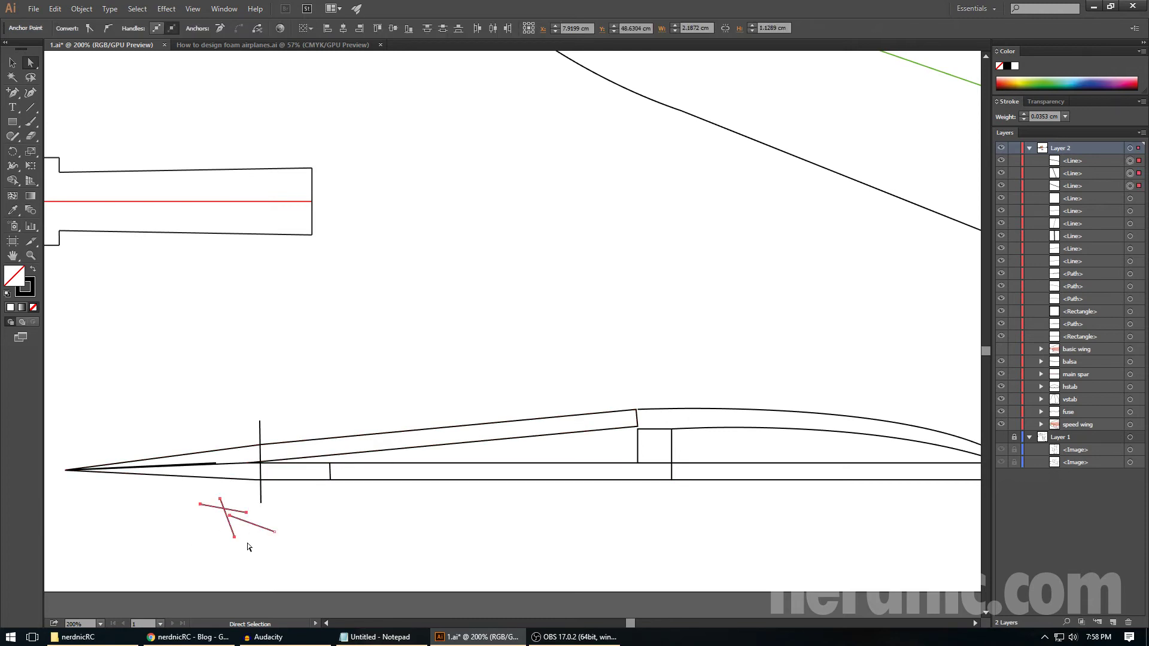
key(Delete)
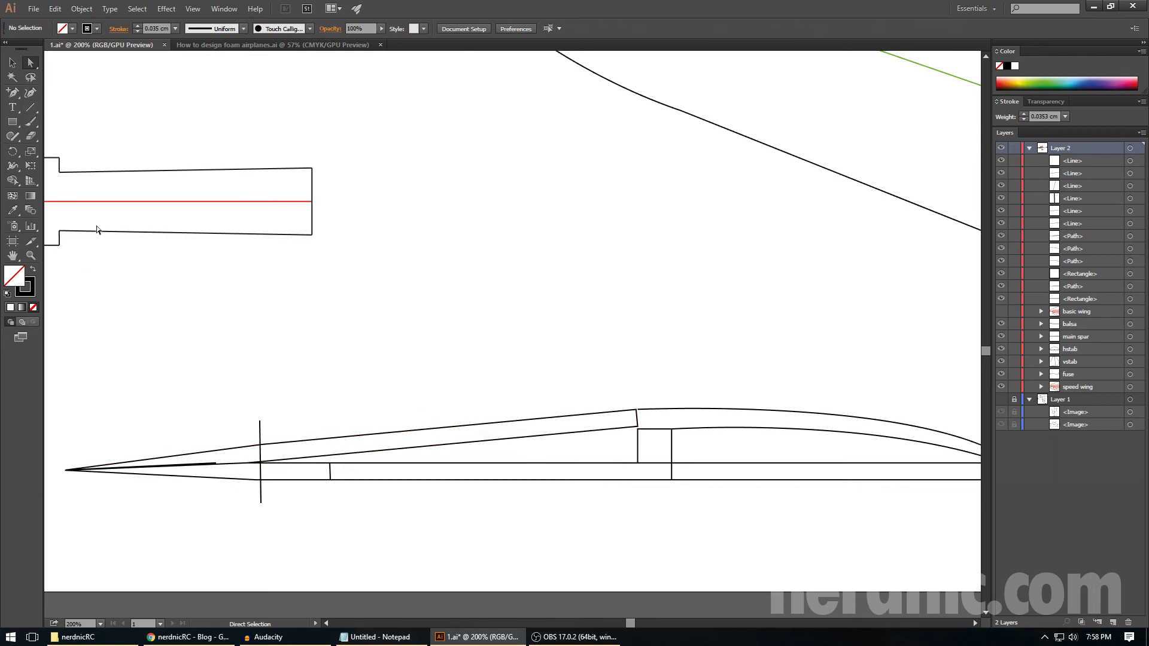
- Undo the deletion of the strokes and all the trial lines on the cross-section and the wing plan
key(ctrl+z)
key(ctrl+z)
key(ctrl+z)
key(ctrl+z)
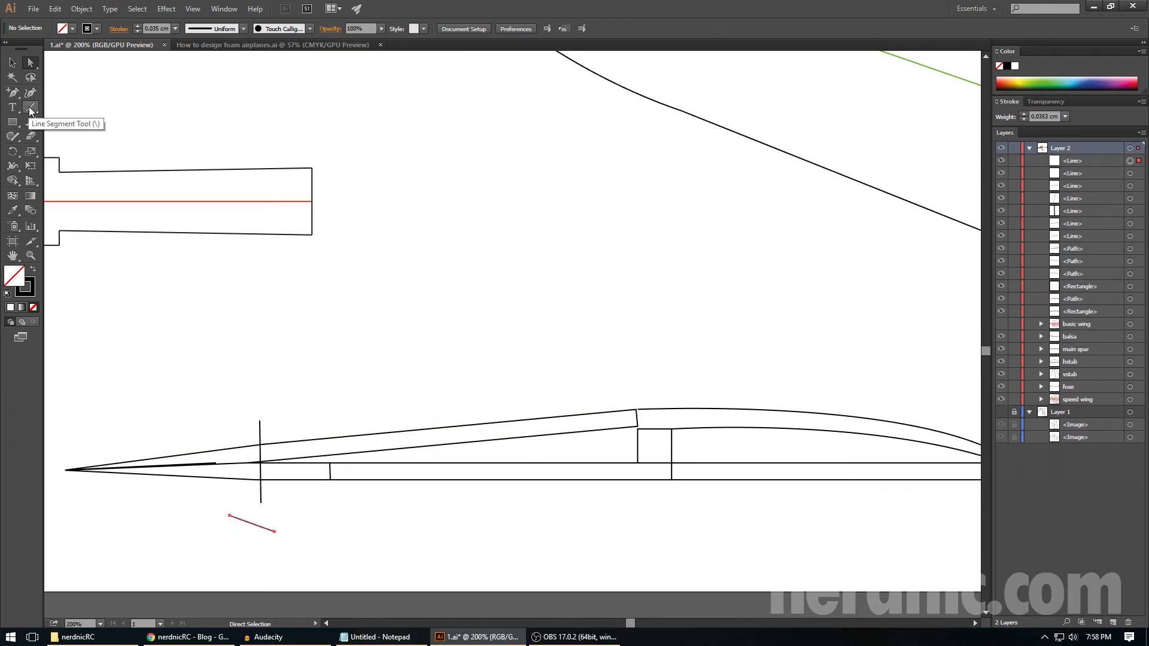
key(ctrl+z)
key(ctrl+z)
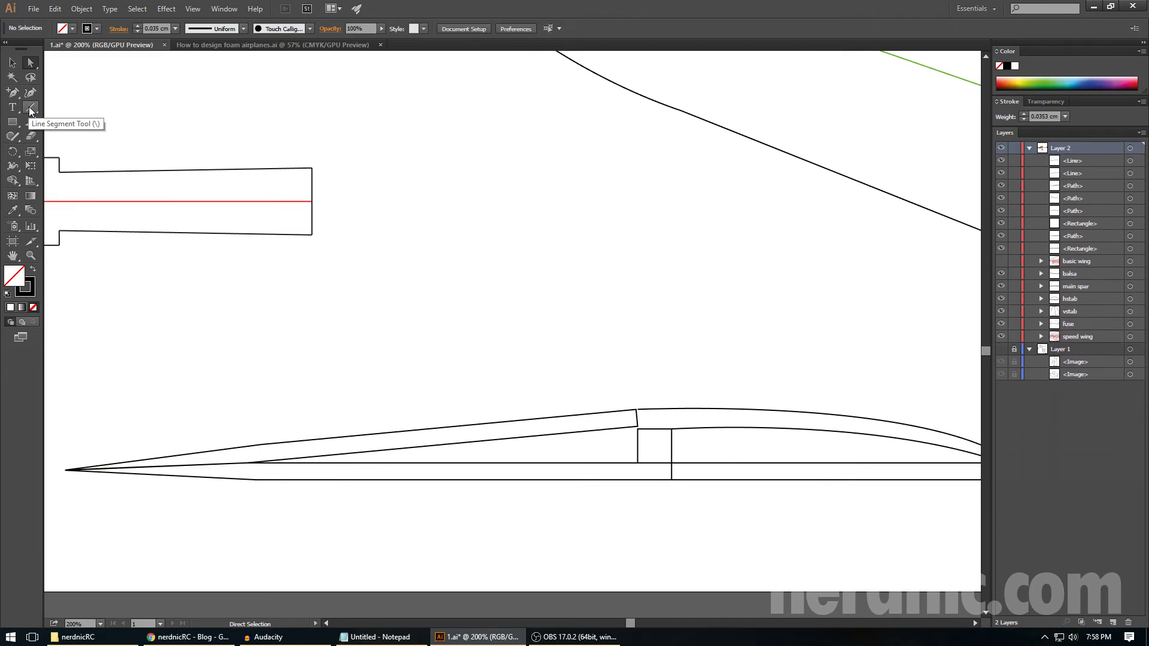
- Draw a vertical and a slanted line across both strips just ahead of the point where their inner edges meet
click(29, 106)
drag(318, 479, 318, 439)
mouse_move(306, 479)
mouse_down()
mouse_move(316, 440)
mouse_move(326, 446)
mouse_up()
- Try shifting the lower strip and the slanted line down toward the tail, and undo the move
key(a)
click(316, 473)
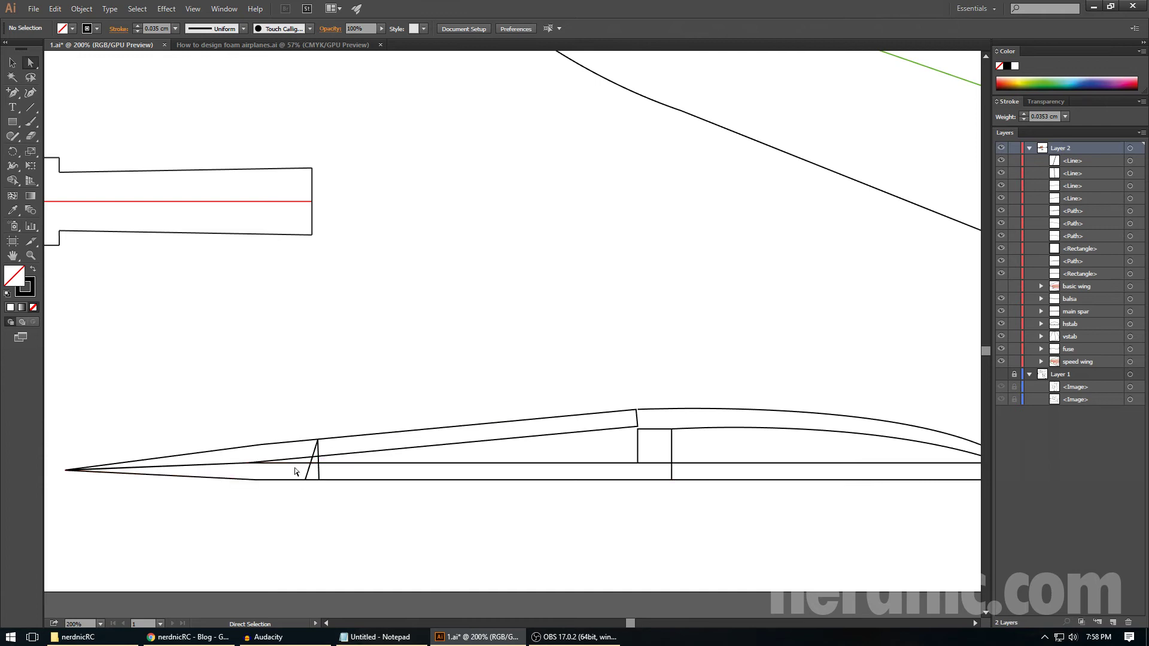
click(308, 465)
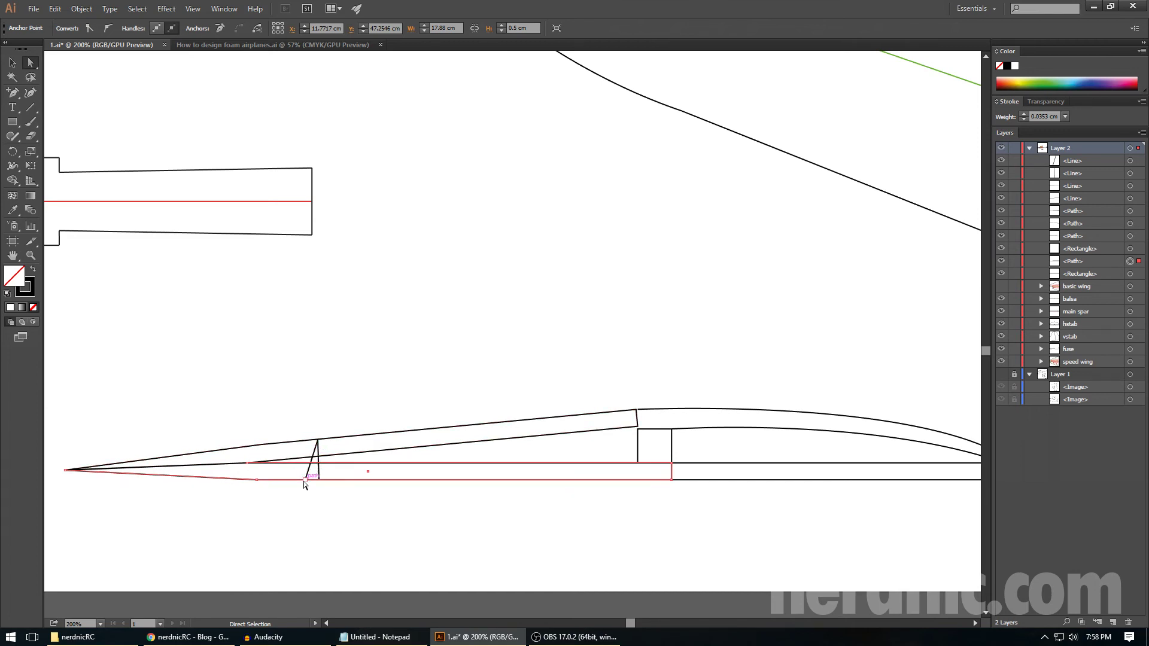
click(297, 496)
drag(299, 492, 180, 521)
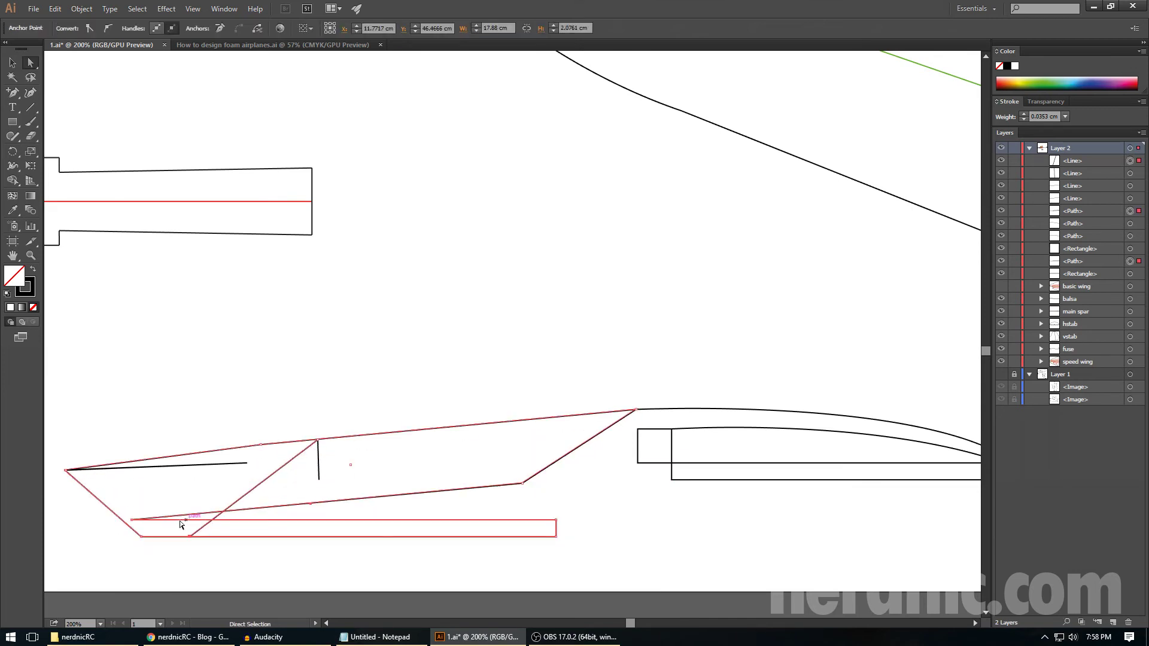
key(ctrl+z)
click(333, 504)
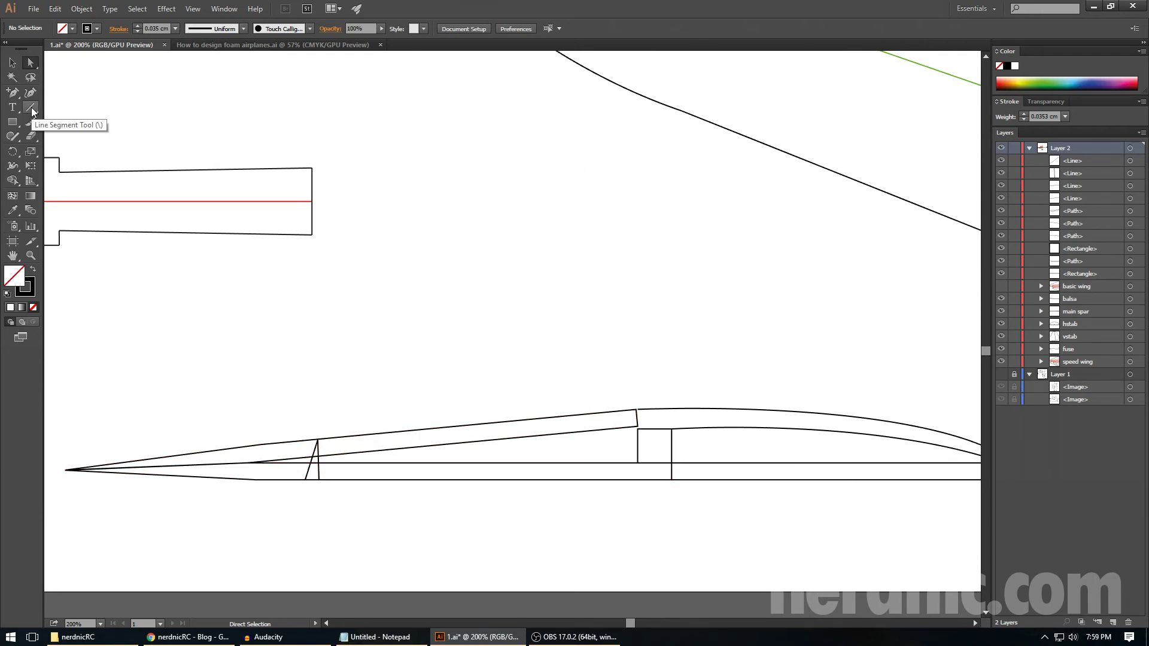
- Undo the vertical and slanted lines drawn across the two strips
key(ctrl+z)
key(ctrl+z)
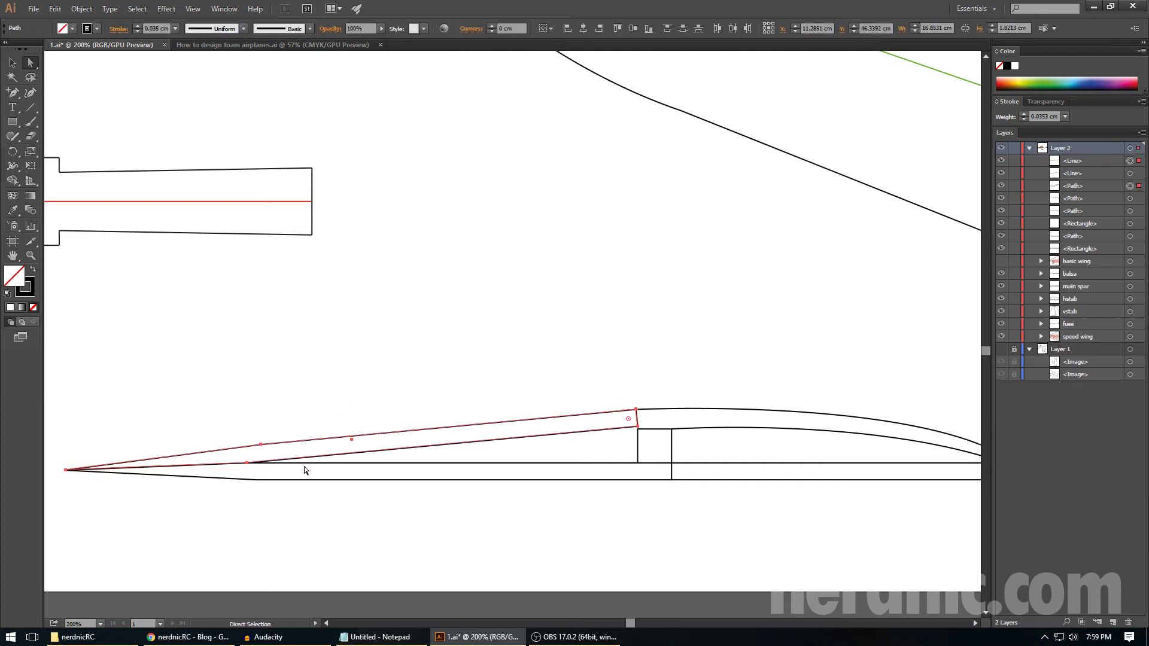
click(314, 495)
- Draw a small rectangle on top of the bottom strip, reaching forward from where the taper begins
click(12, 121)
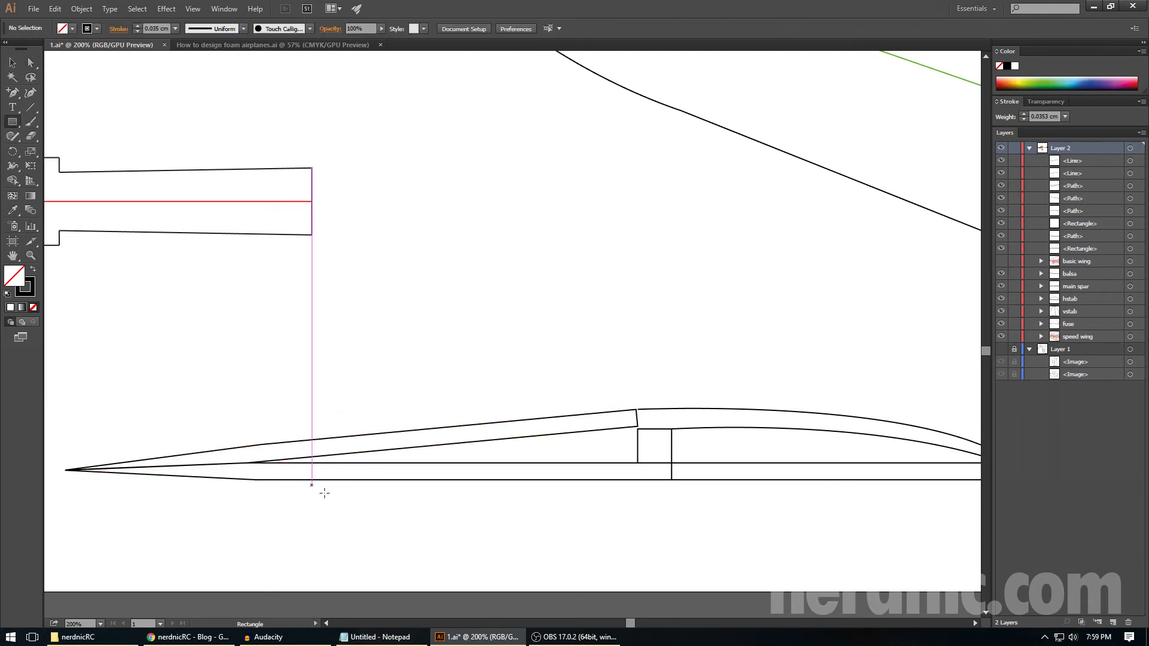
drag(359, 462, 254, 445)
ctrl+click(265, 425)
- Draw a vertical line about 1.28 cm long and a slanted one across both strips, and undo them together with the small rectangle
click(30, 107)
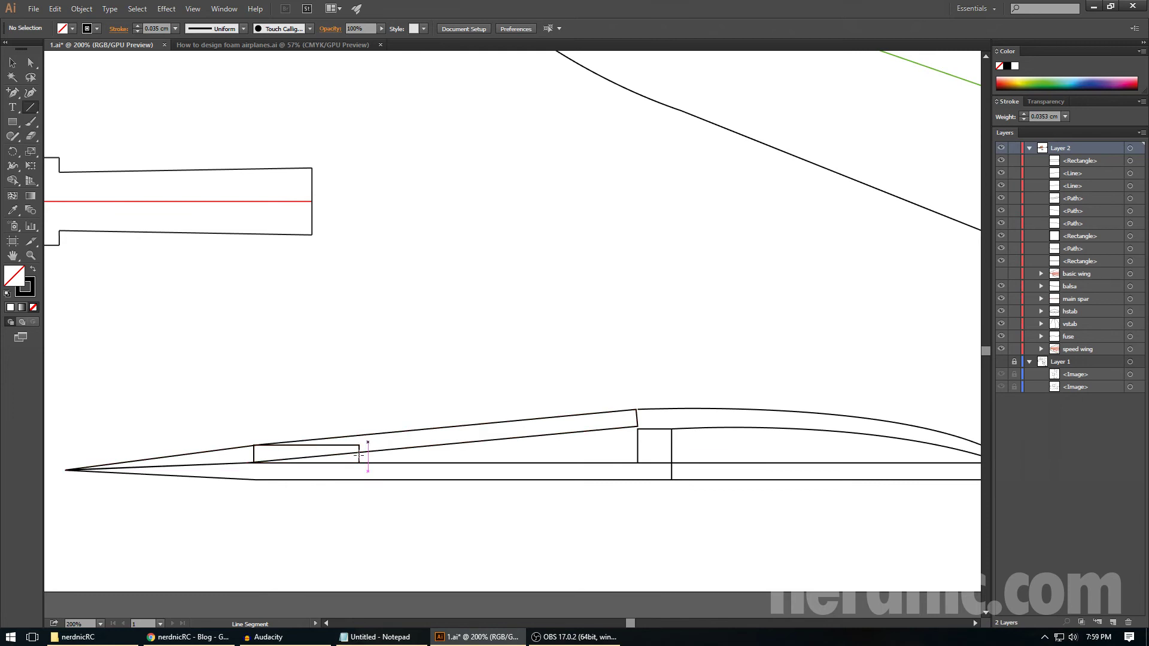
drag(346, 478, 347, 437)
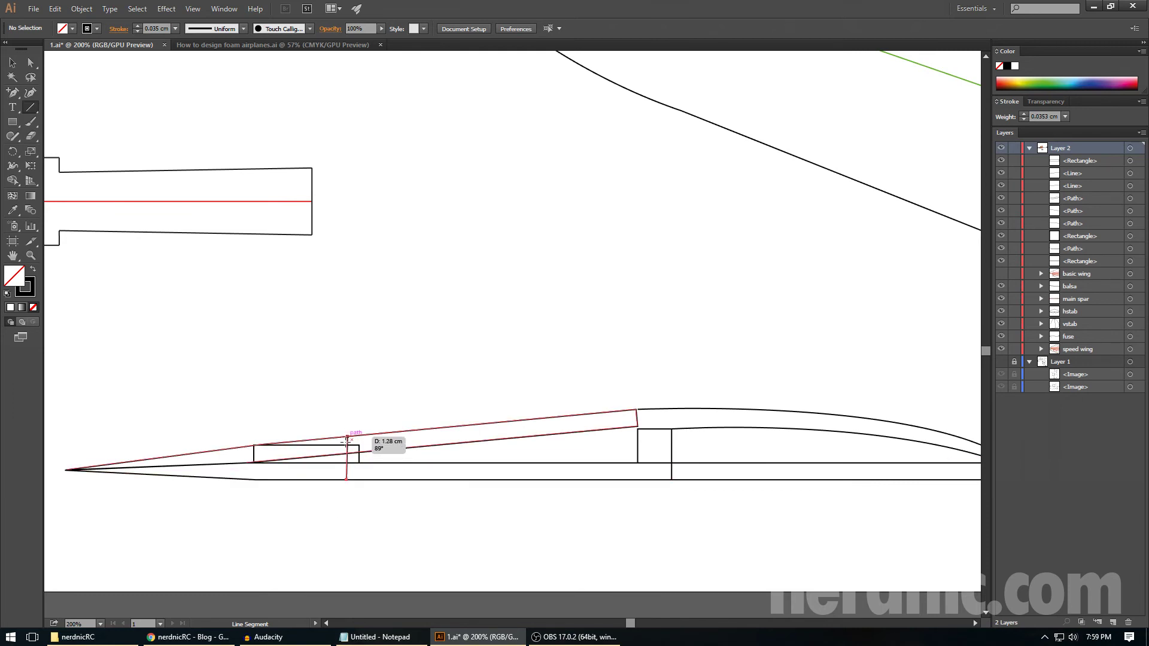
drag(338, 479, 344, 439)
drag(338, 479, 336, 479)
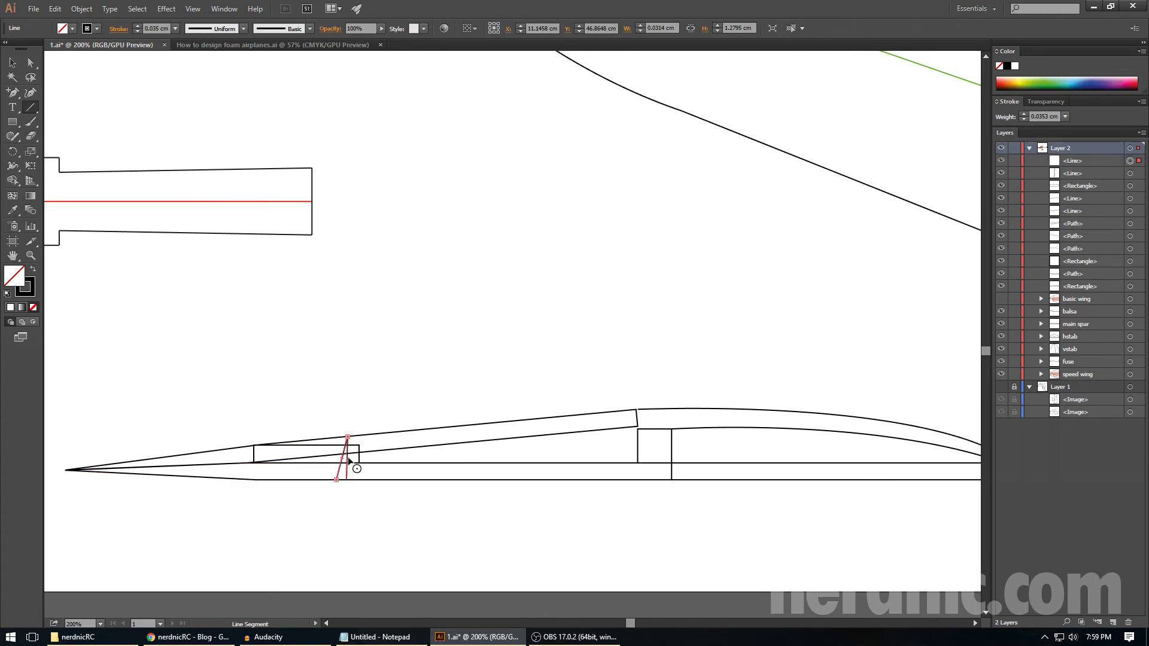
key(ctrl+z)
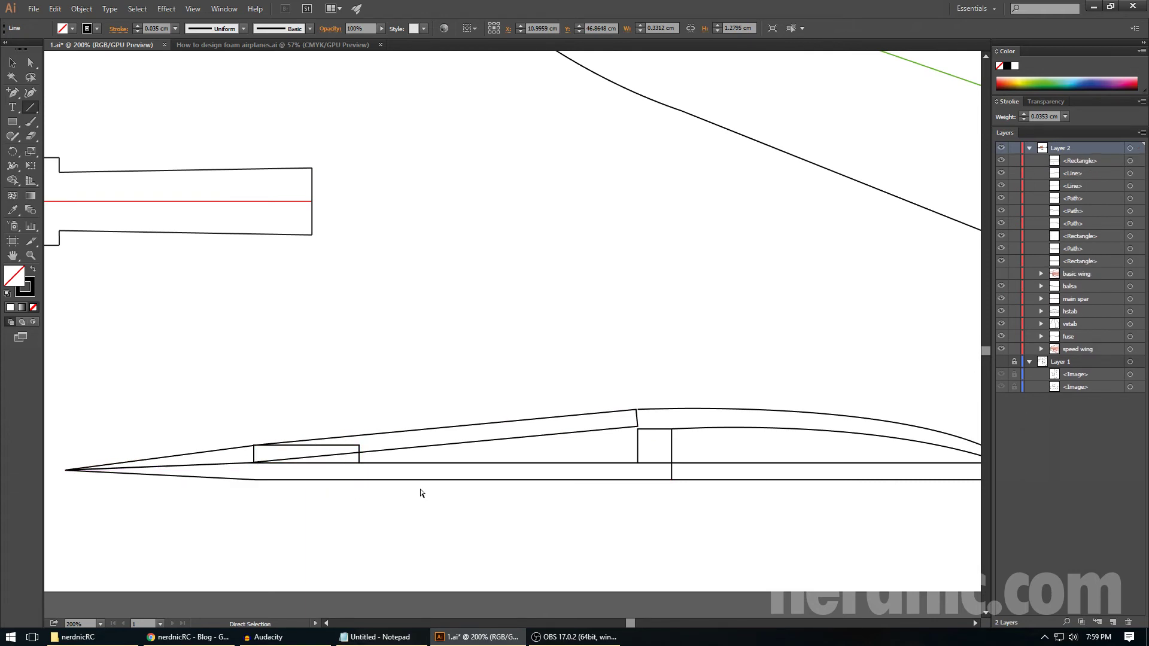
key(ctrl+z)
- Compare the cross-section's tapered tail with the strip between the green line and the trailing edge on the wing plan
key(ctrl+minus)
key(ctrl+minus)
key(ctrl+minus)
scroll(419, 489, up, 2)
key(a)
click(490, 402)
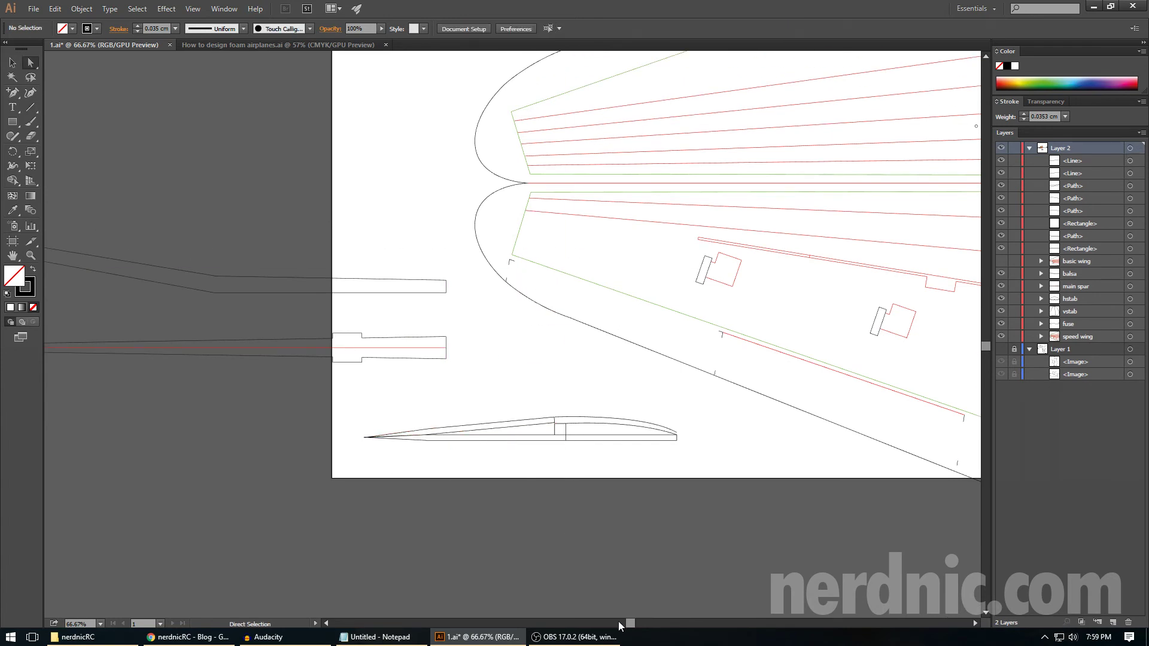
drag(630, 623, 640, 622)
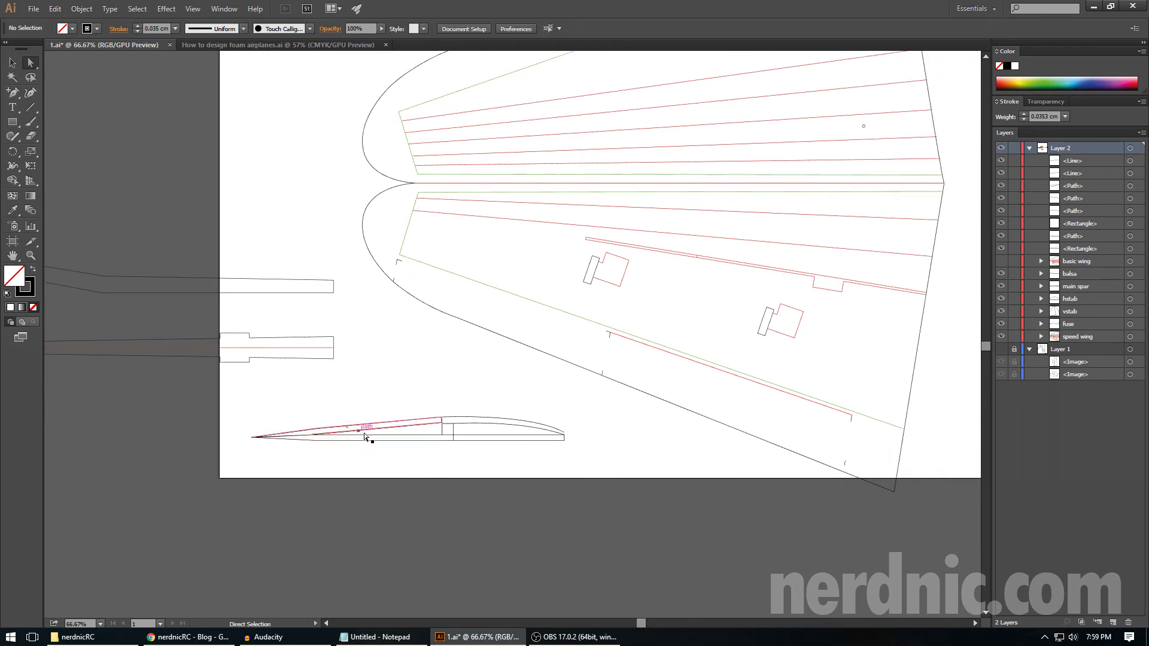
drag(644, 622, 649, 623)
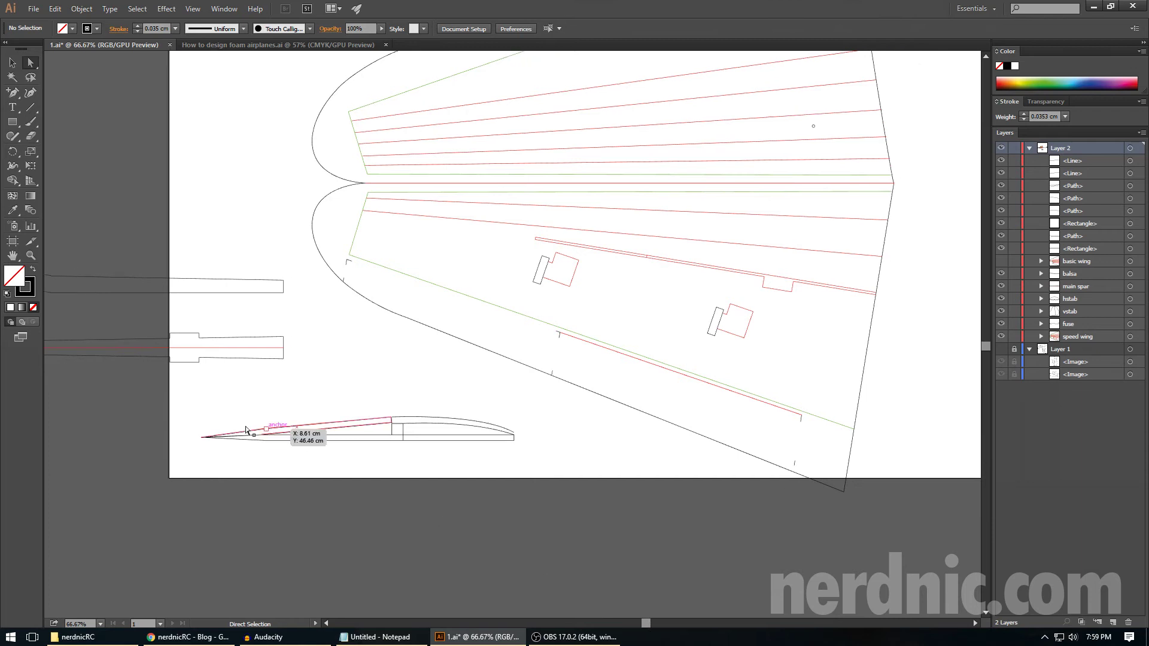
key(ctrl+plus)
scroll(328, 446, down, 1)
drag(646, 622, 639, 623)
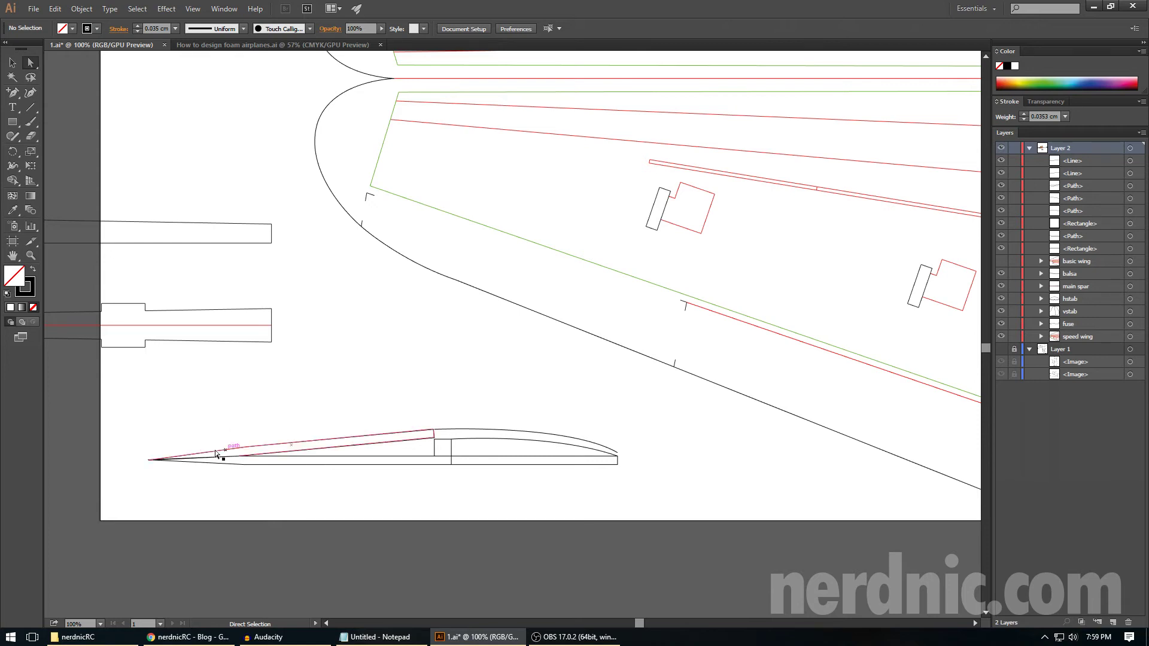
- Examine the outline of the whole cross-section and the extent of its tapered tail
drag(134, 418, 652, 529)
click(601, 498)
drag(140, 468, 246, 475)
scroll(454, 514, up, 3)
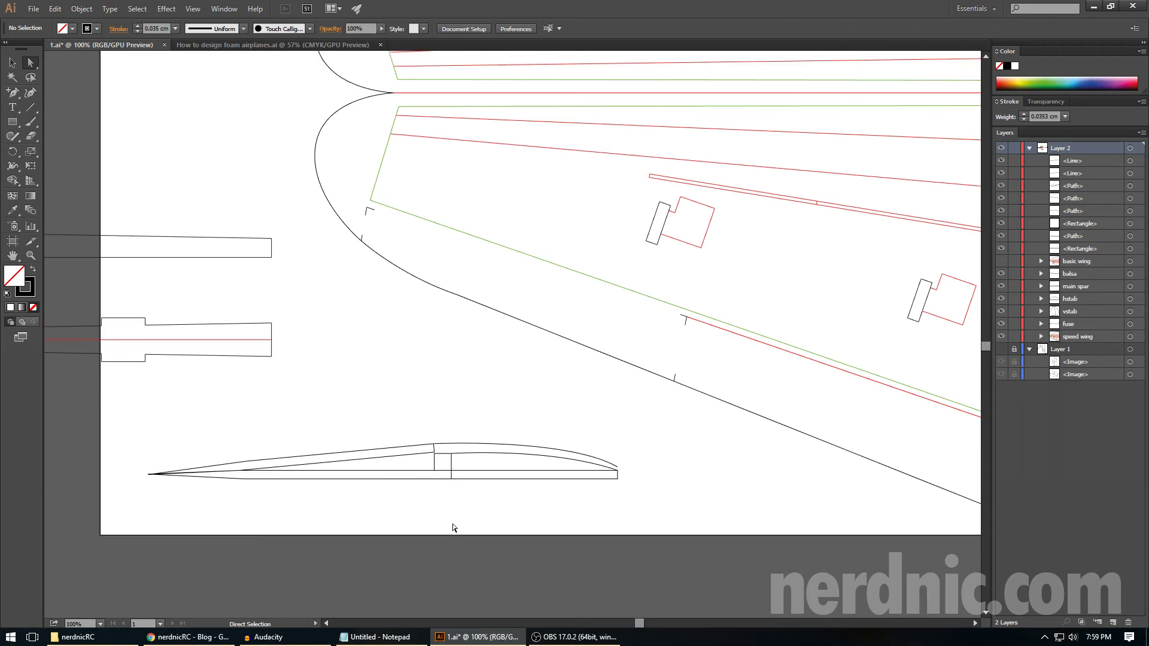
scroll(453, 527, down, 2)
drag(122, 442, 429, 489)
drag(130, 454, 248, 519)
click(249, 521)
drag(137, 444, 257, 520)
click(270, 537)
key(ctrl+plus)
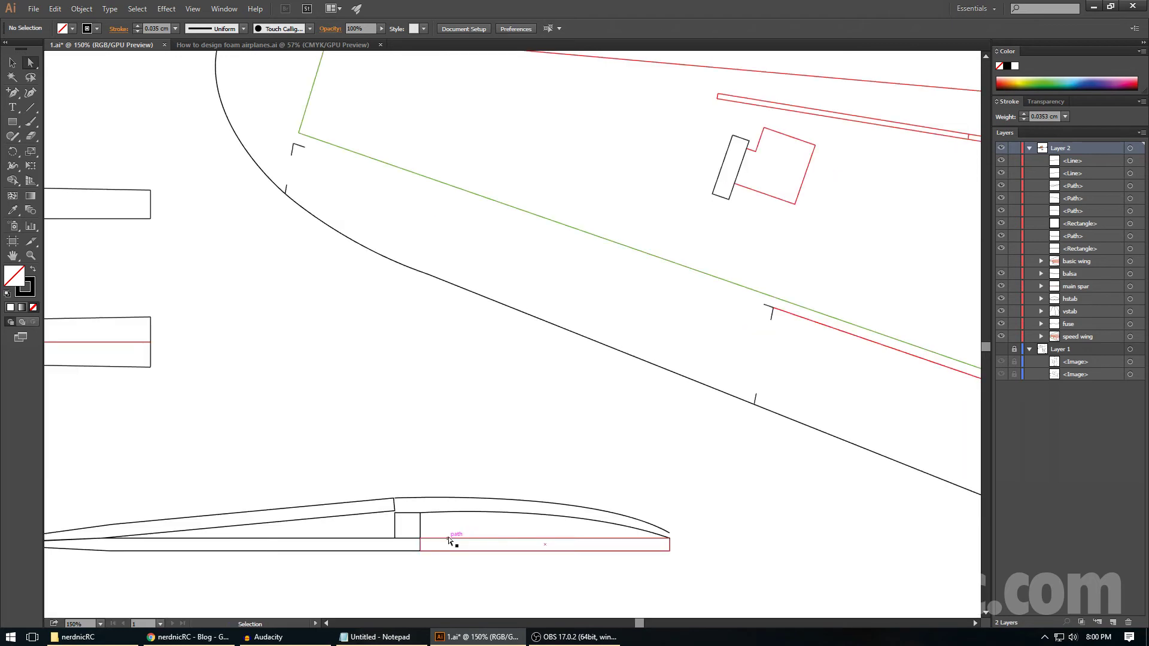
scroll(449, 540, down, 3)
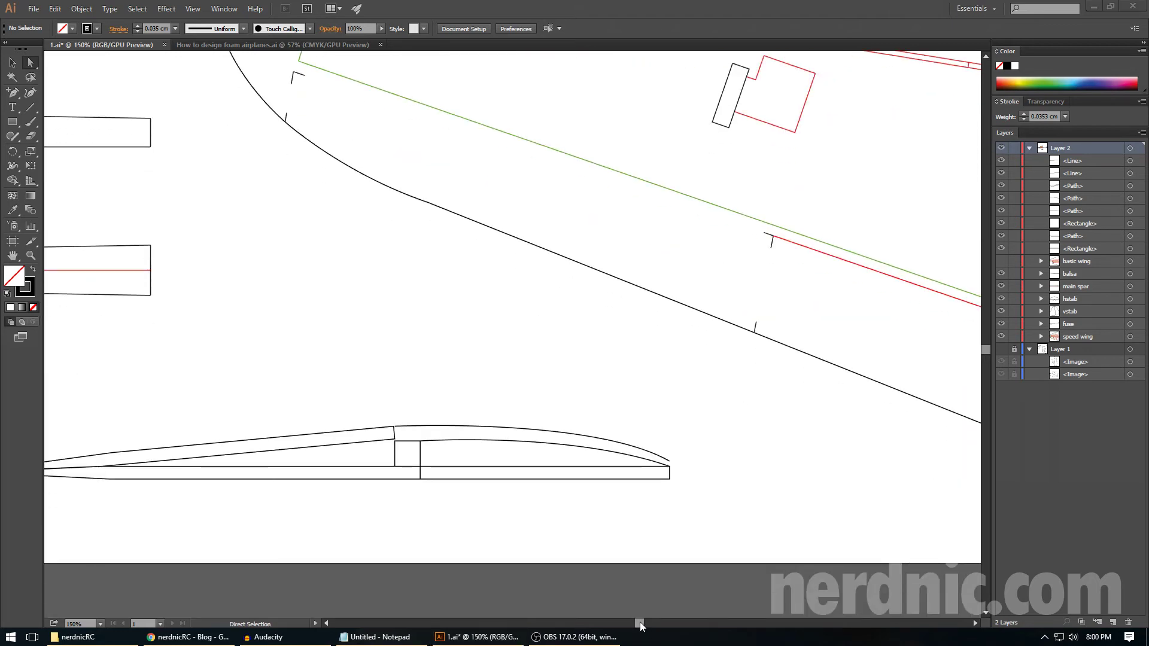
drag(639, 622, 633, 623)
click(34, 110)
drag(277, 246, 277, 295)
key(ctrl+z)
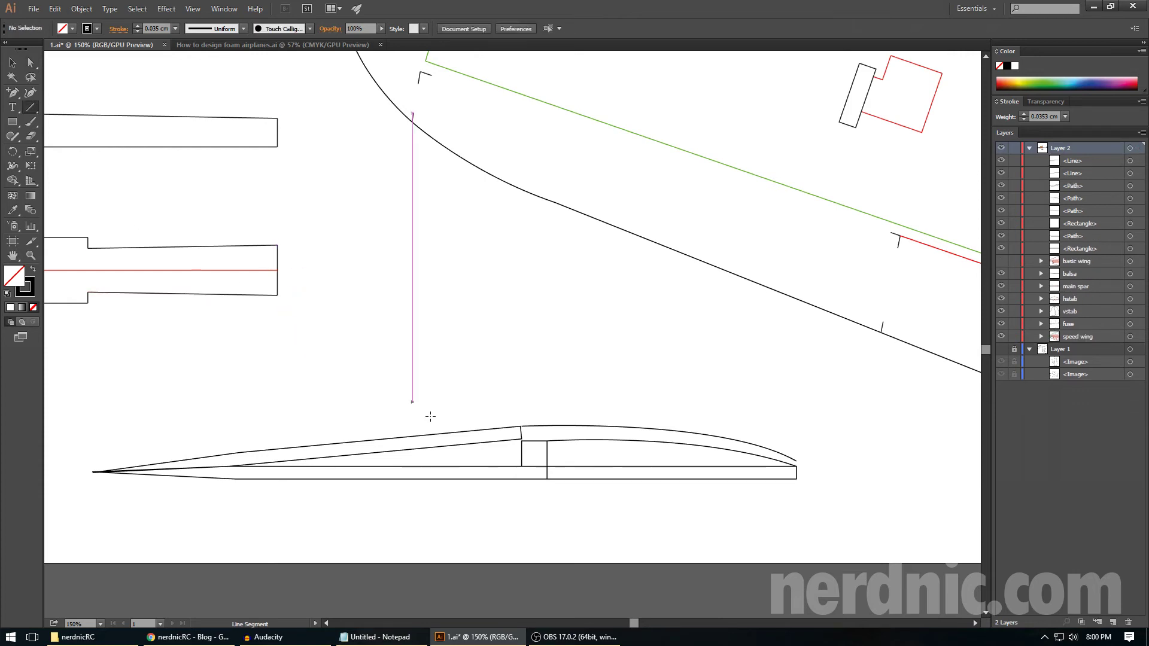
- Raise the spar's top edge together with the adjoining upper skin to a spar height of about 1.7 cm, and select the spar
key(a)
drag(486, 399, 564, 462)
key(Up)
key(Up)
key(Up)
key(Up)
key(Up)
key(Up)
key(Up)
key(Up)
key(Up)
key(Up)
key(Up)
key(Up)
key(Up)
key(Up)
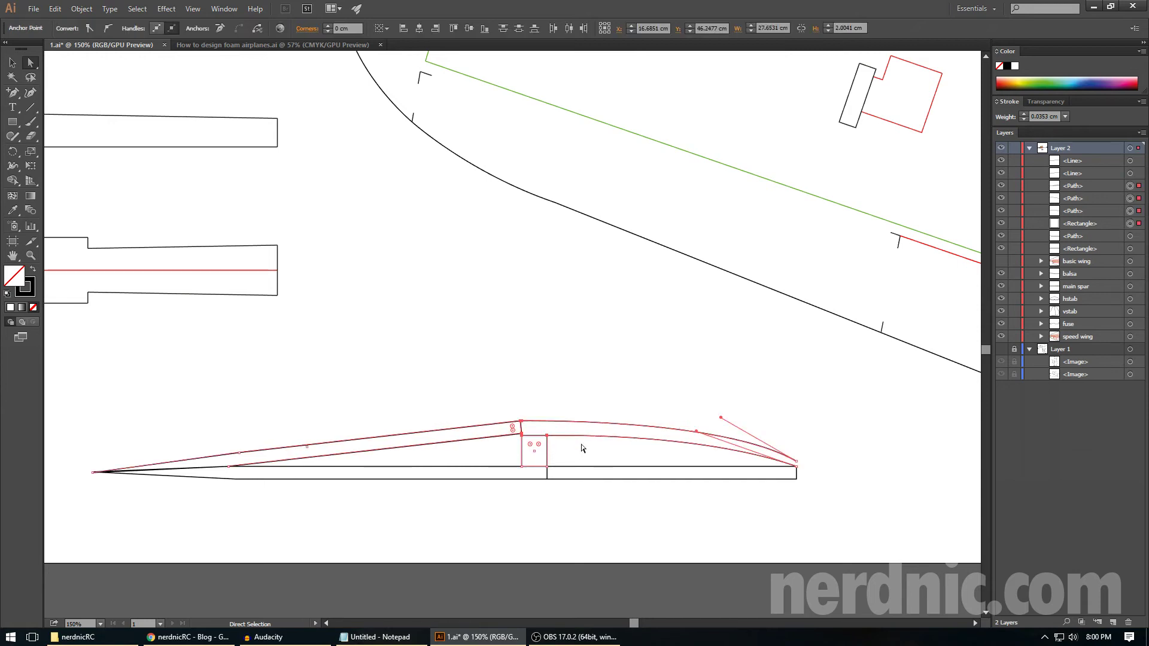
key(Up)
key(Up)
key(Up)
key(Up)
key(Up)
key(Up)
key(Up)
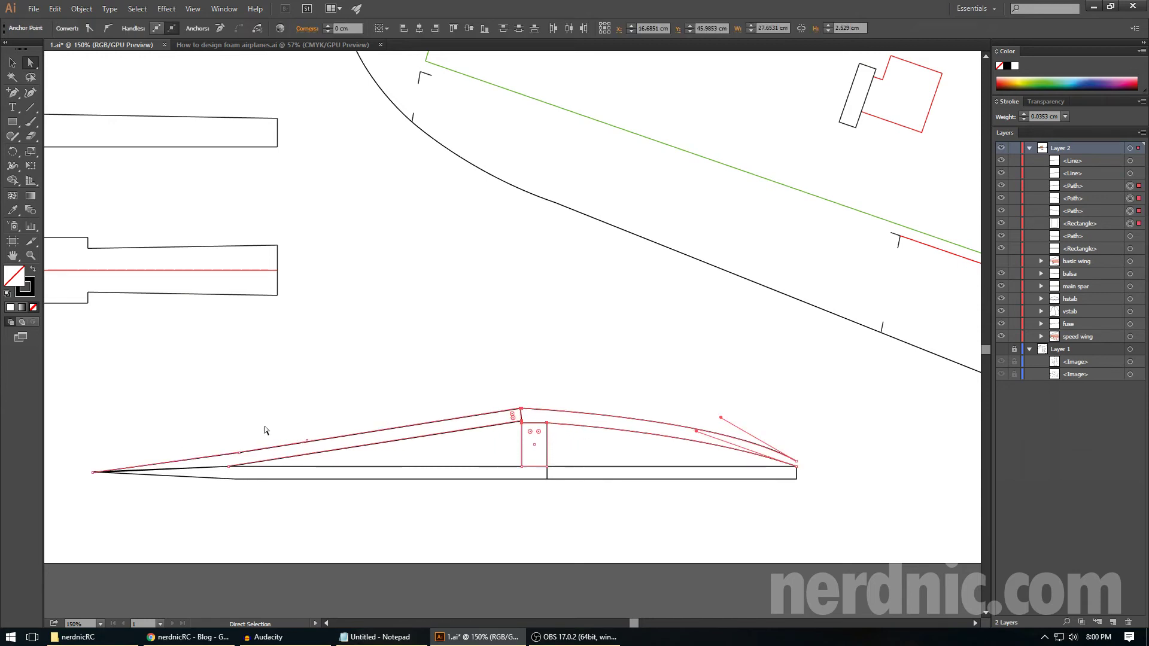
click(533, 514)
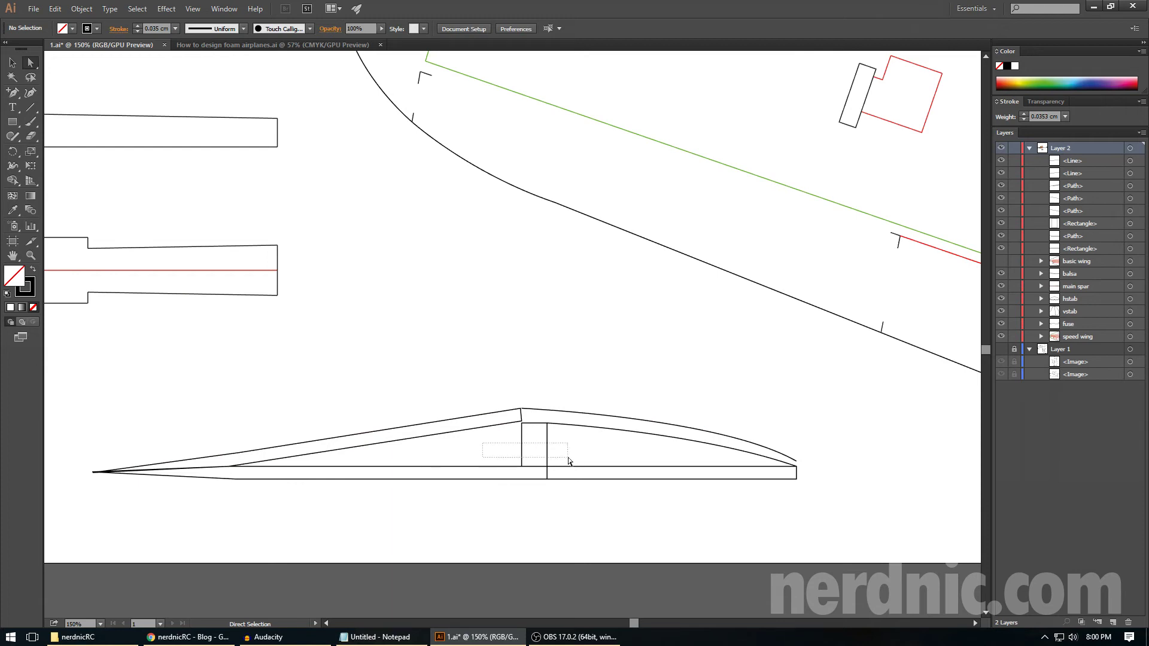
click(522, 446)
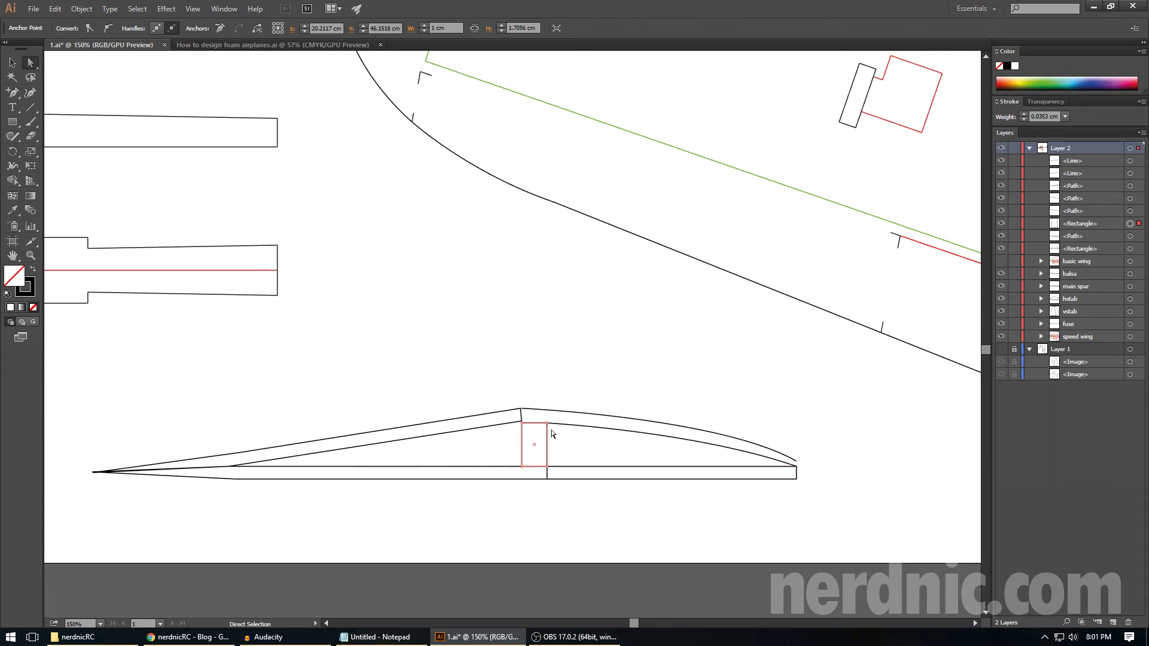
- Raise the spar's top edge together with the adjoining upper skin until the selected outline is about 3.13 cm high
click(613, 451)
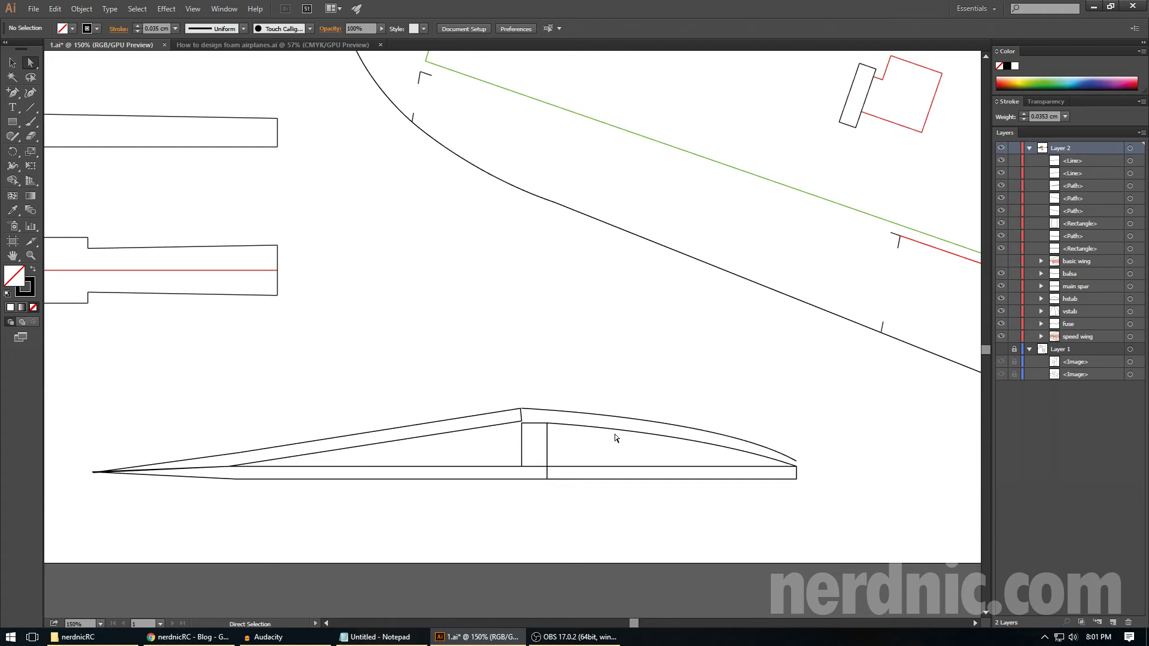
drag(485, 380, 586, 458)
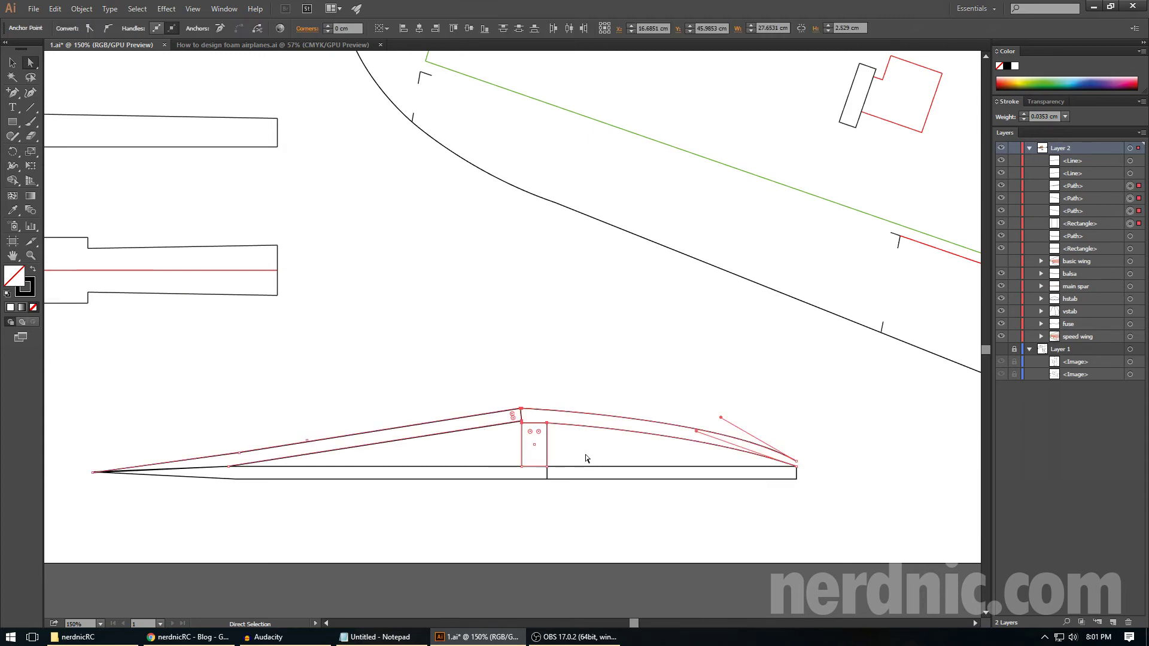
key(Up)
key(Up)
key(Up)
key(Up)
key(Up)
key(Up)
key(Up)
key(Up)
key(Up)
key(Up)
key(Up)
key(Up)
key(Up)
key(Up)
key(Up)
key(Up)
key(Up)
key(Up)
key(Up)
key(Up)
key(Down)
key(Down)
key(Down)
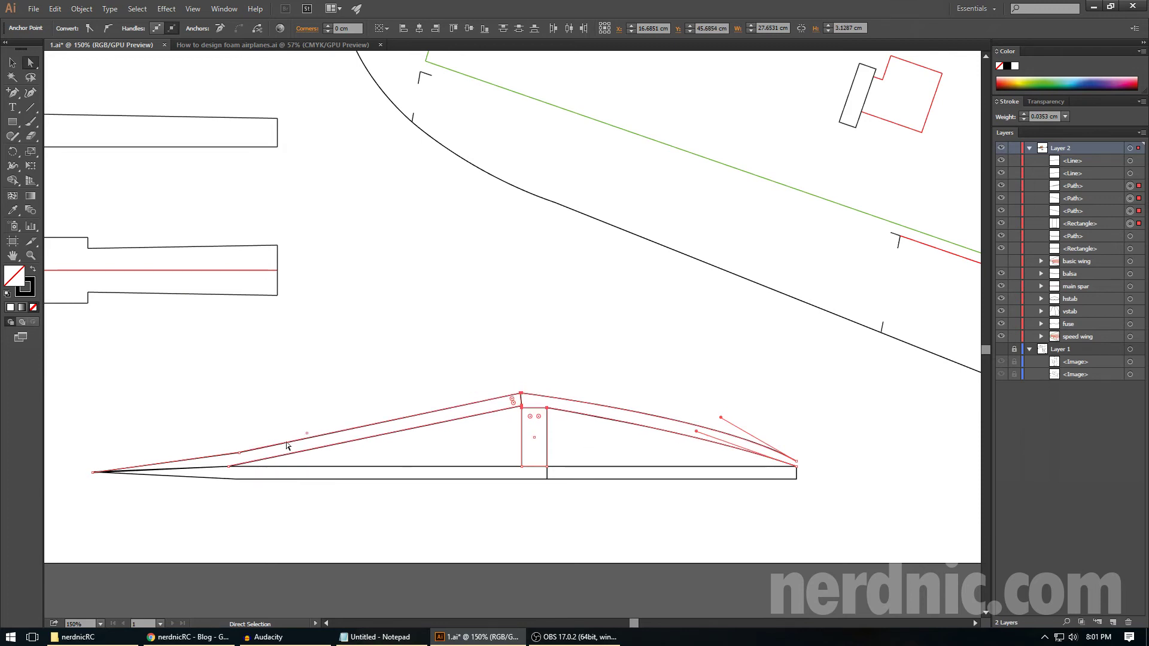
- Raise the inner fold points where the tail taper begins until the upper skin runs straight from trailing edge to spar
drag(217, 450, 243, 471)
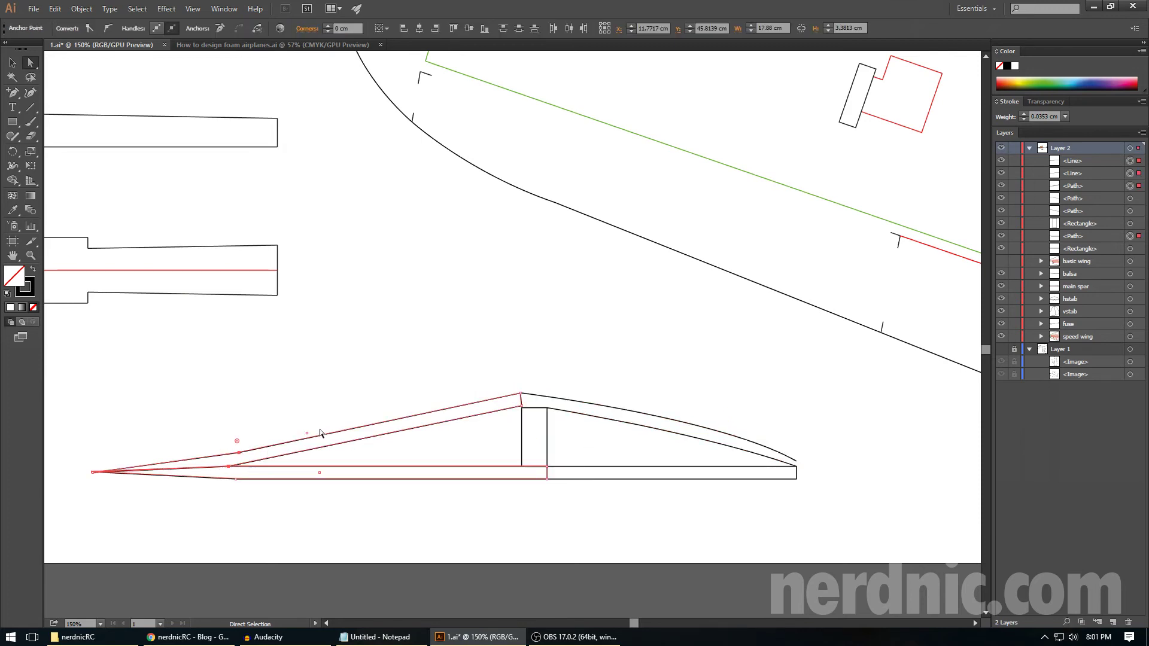
key(Up)
key(Up)
key(Up)
key(Up)
key(Up)
key(Up)
key(Up)
key(Up)
key(Up)
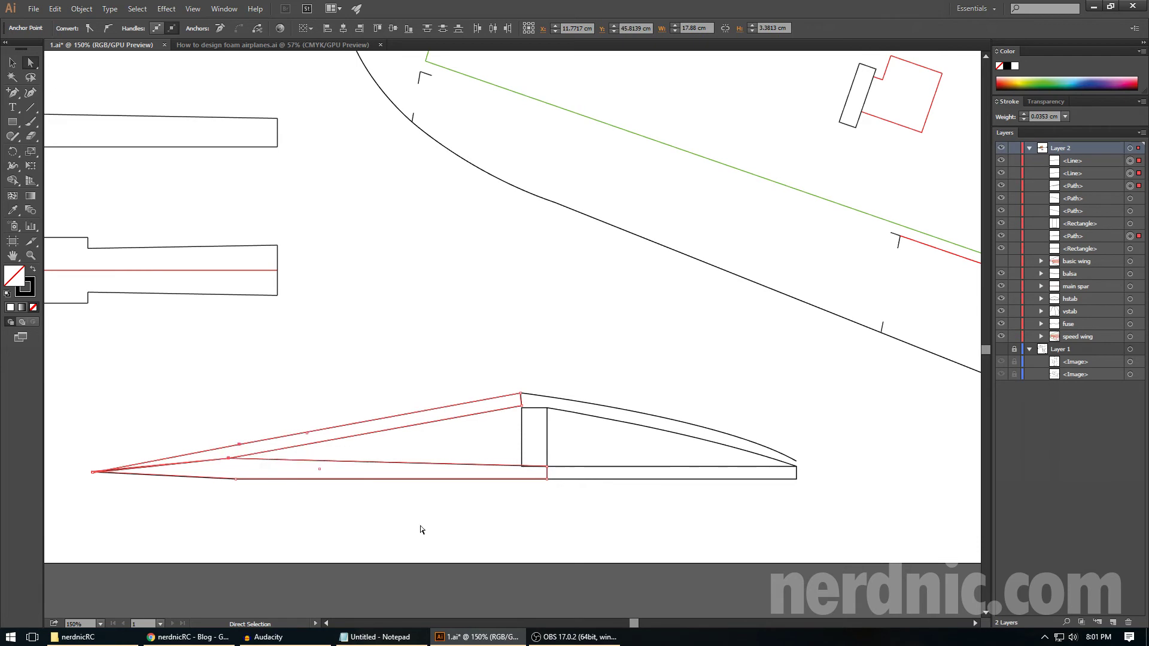
click(421, 529)
drag(499, 378, 565, 441)
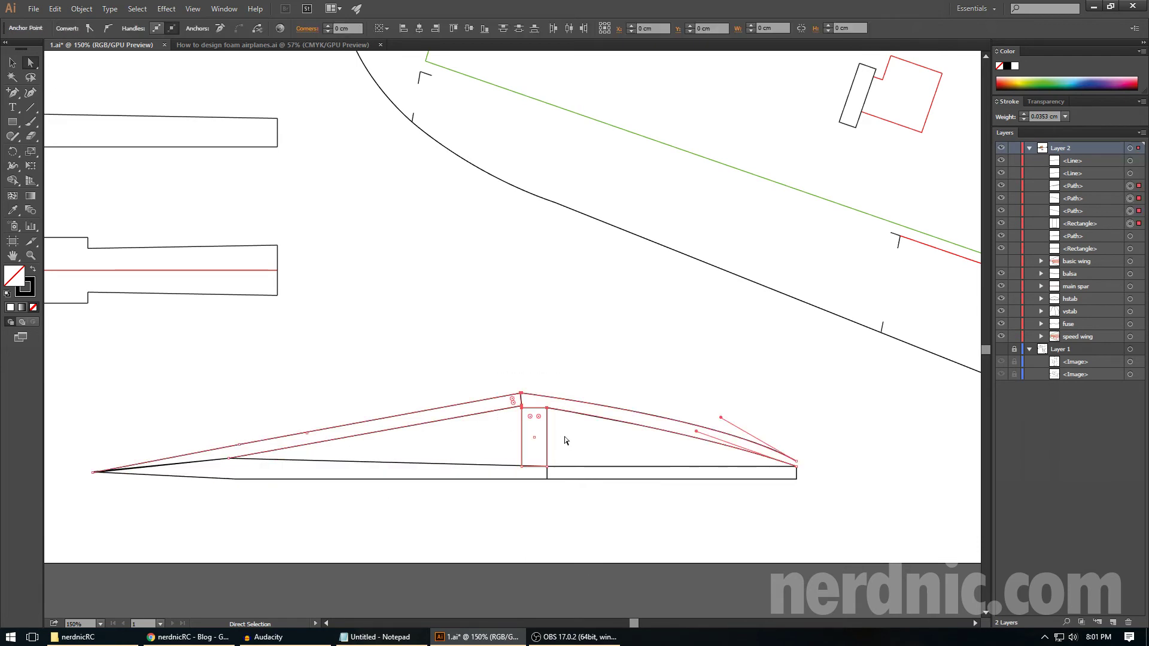
click(576, 446)
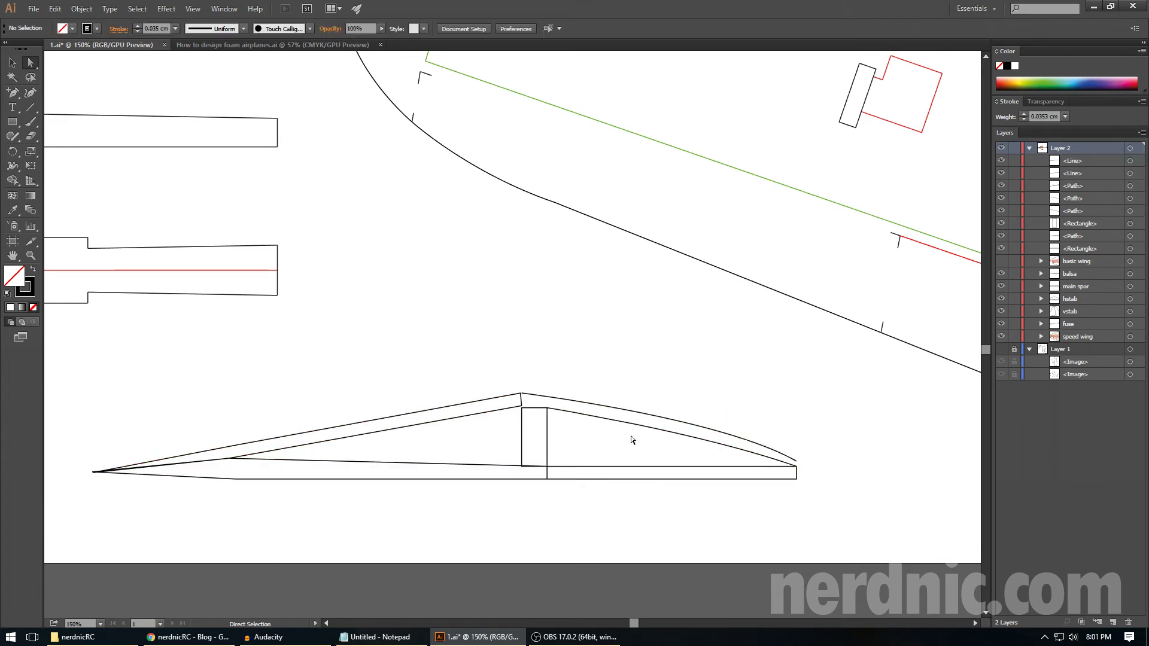
- Undo the raised taper points and part of the spar height increase in the cross-section
scroll(509, 416, up, 1)
click(31, 108)
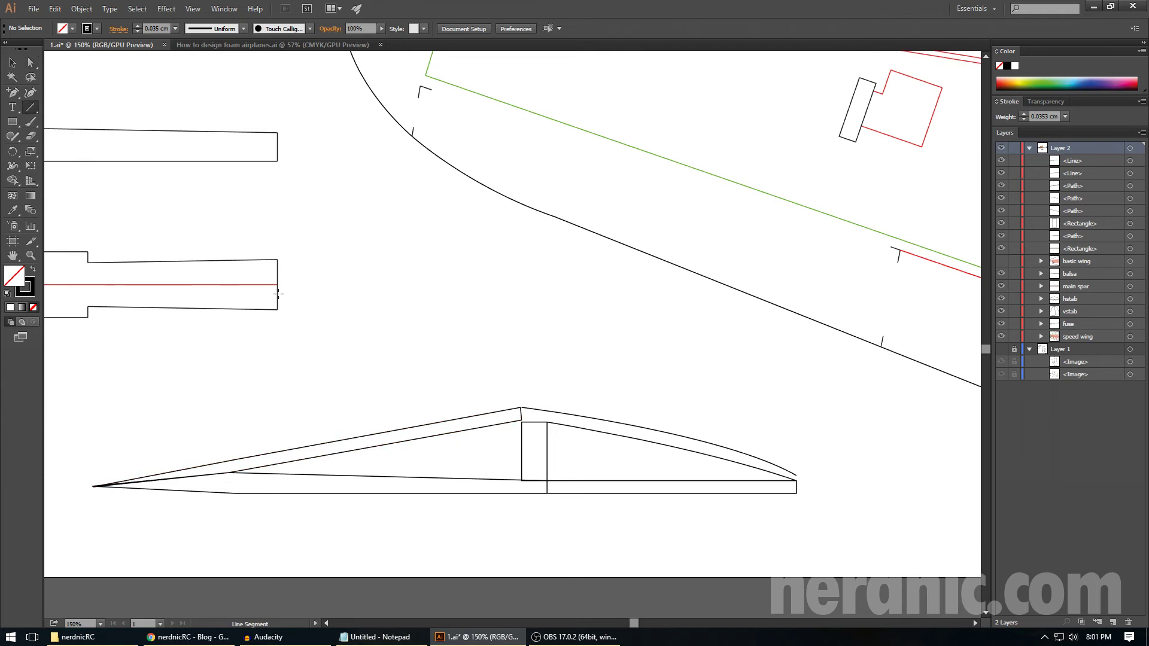
key(ctrl+z)
key(ctrl+z)
key(ctrl+z)
key(ctrl+z)
key(ctrl+z)
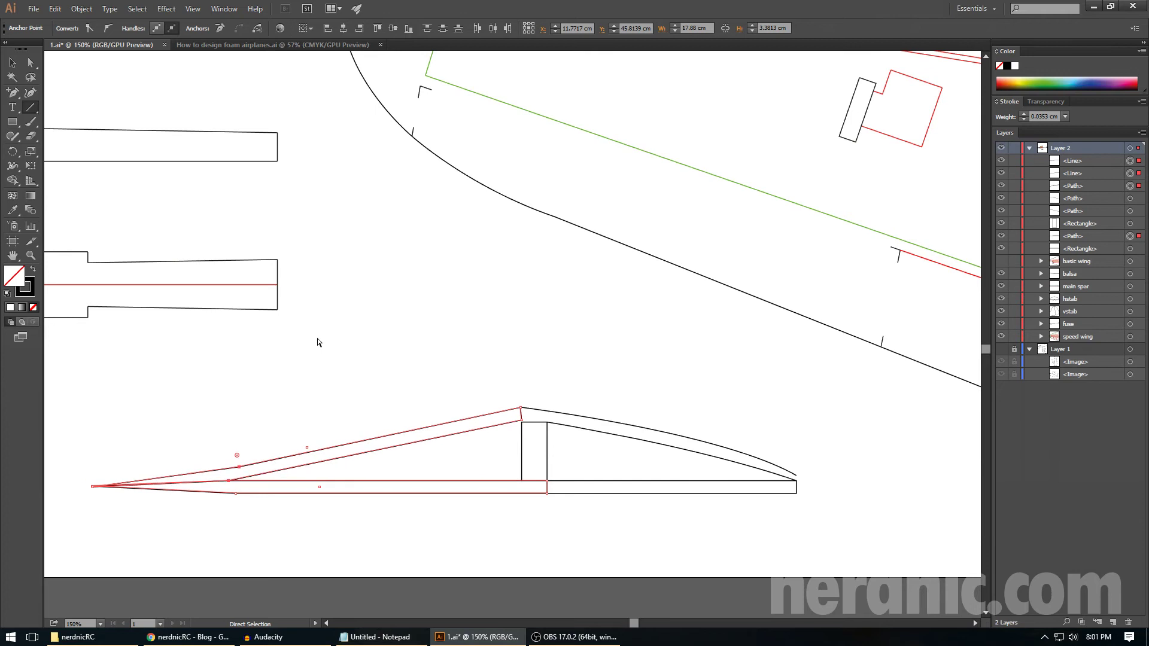
key(ctrl+z)
key(ctrl+z)
key(ctrl+z)
key(ctrl+z)
key(ctrl+z)
key(ctrl+z)
- Draw a short vertical line downward from the red centre line at the end of the lower strip, and undo it
key(backslash)
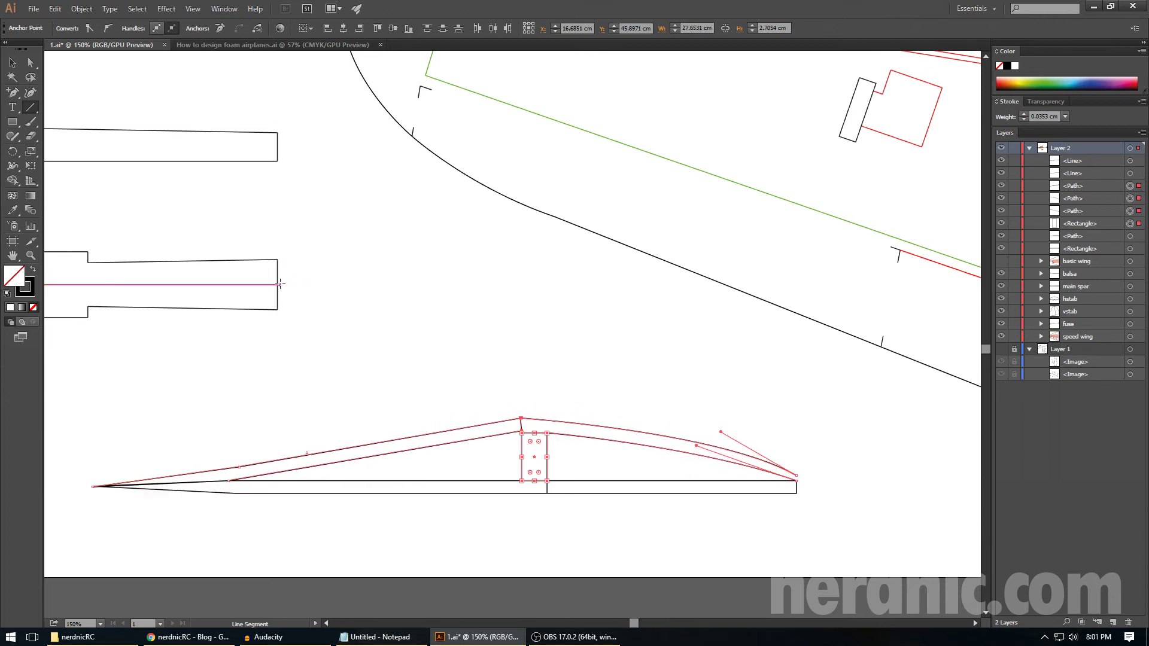
drag(277, 284, 275, 324)
key(a)
click(289, 318)
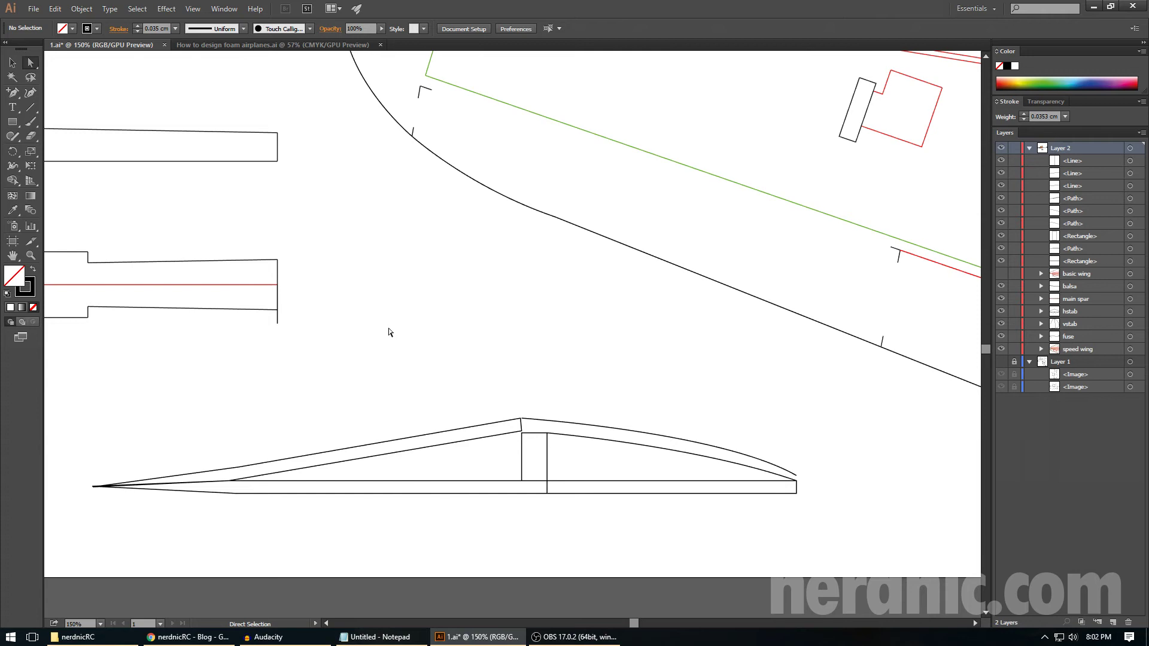
key(ctrl+z)
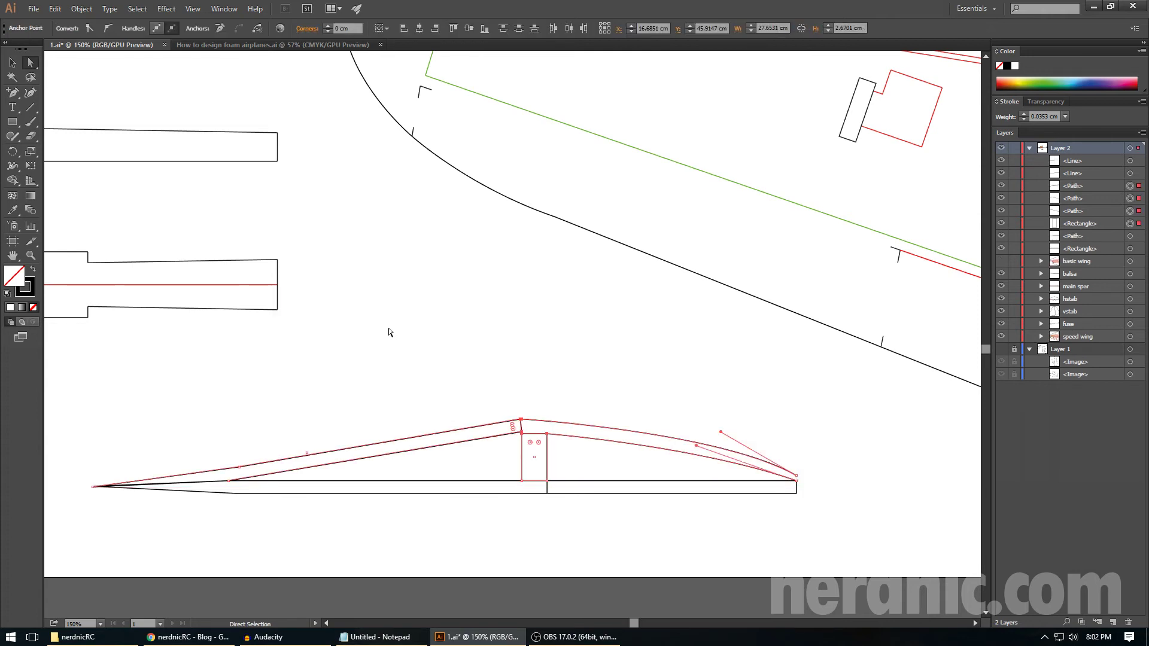
click(290, 296)
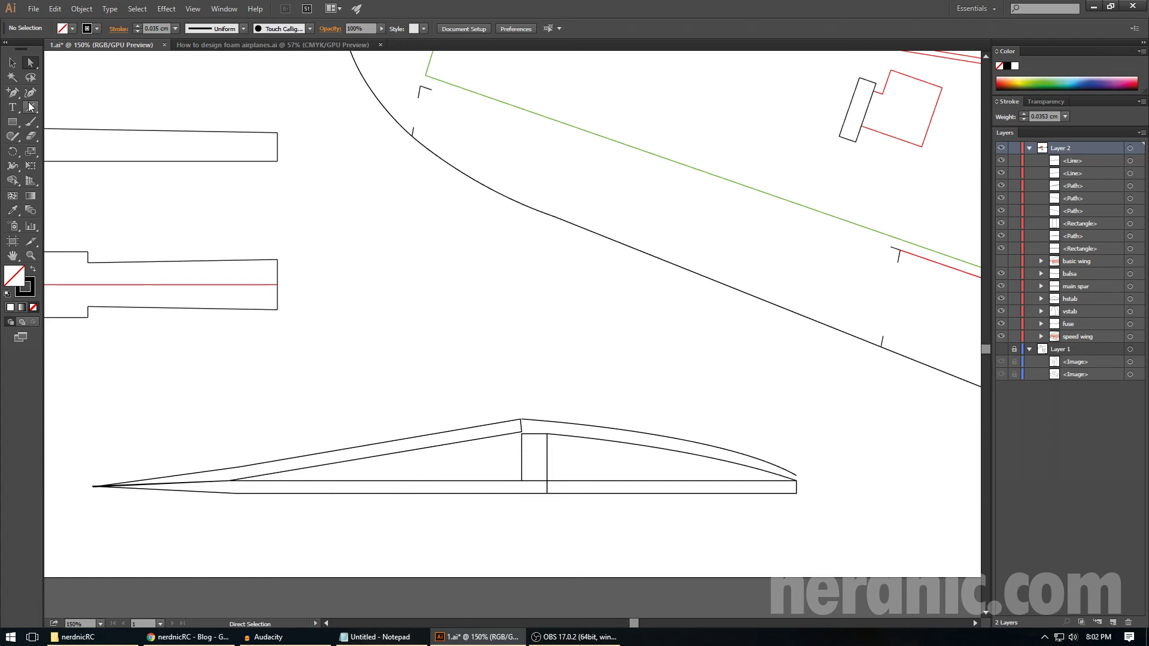
- Undo the remaining spar height increases to bring back the low cross-section with the short spar
key(ctrl+z)
key(ctrl+z)
key(ctrl+z)
key(ctrl+z)
key(ctrl+z)
key(ctrl+z)
key(ctrl+z)
key(ctrl+z)
key(ctrl+z)
key(ctrl+z)
key(ctrl+z)
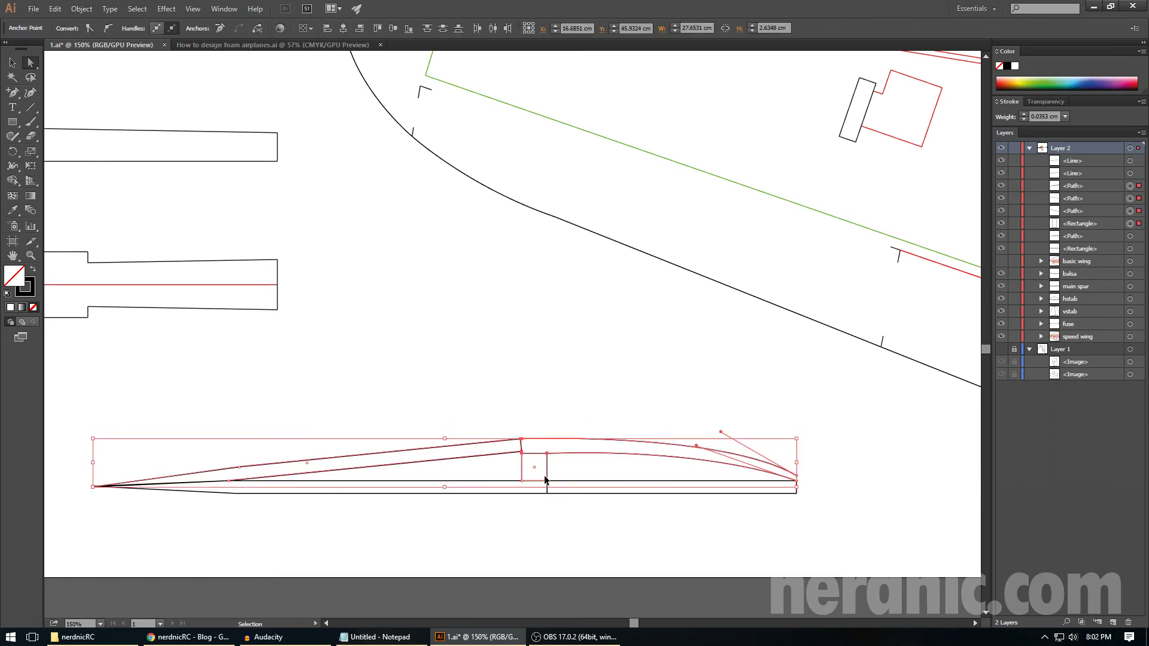
key(ctrl+z)
key(ctrl+z)
key(ctrl+z)
key(ctrl+z)
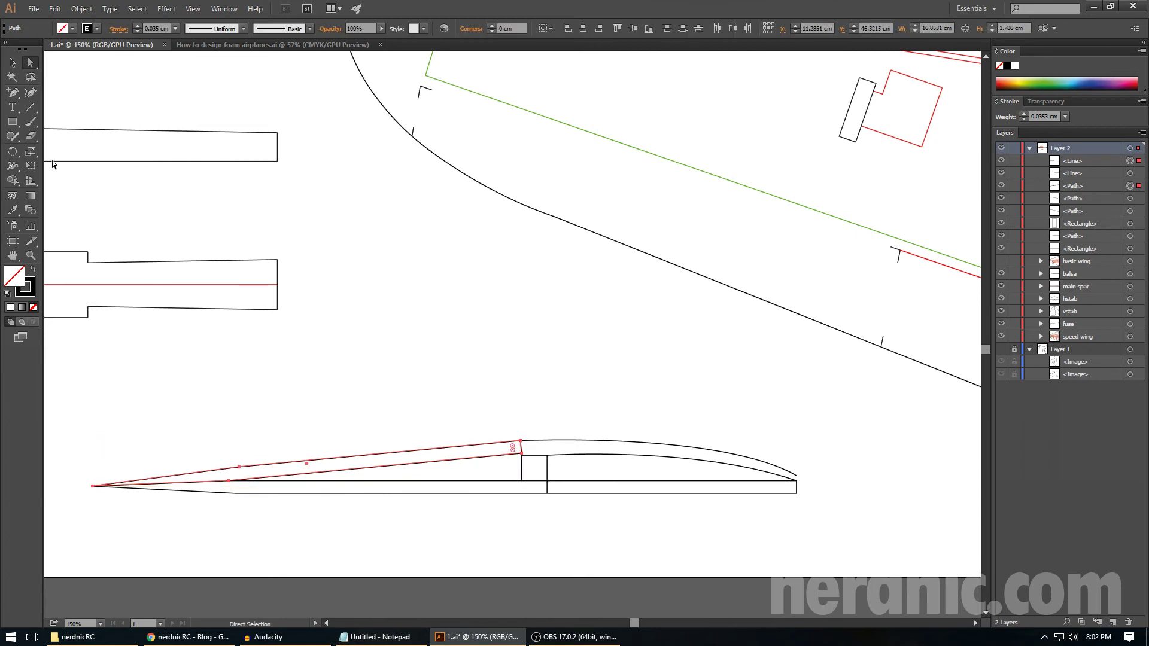
- Draw a vertical line about 2.08 cm long through the cross-section at the spar's front face, and undo it
click(30, 107)
drag(547, 440, 546, 493)
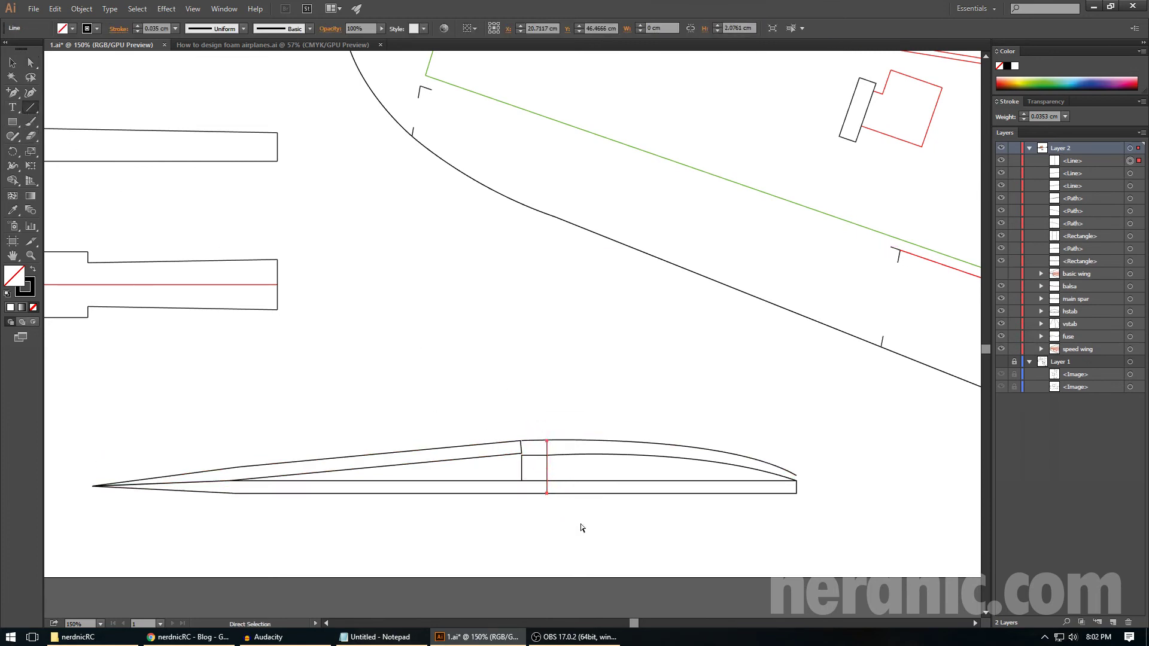
key(ctrl+z)
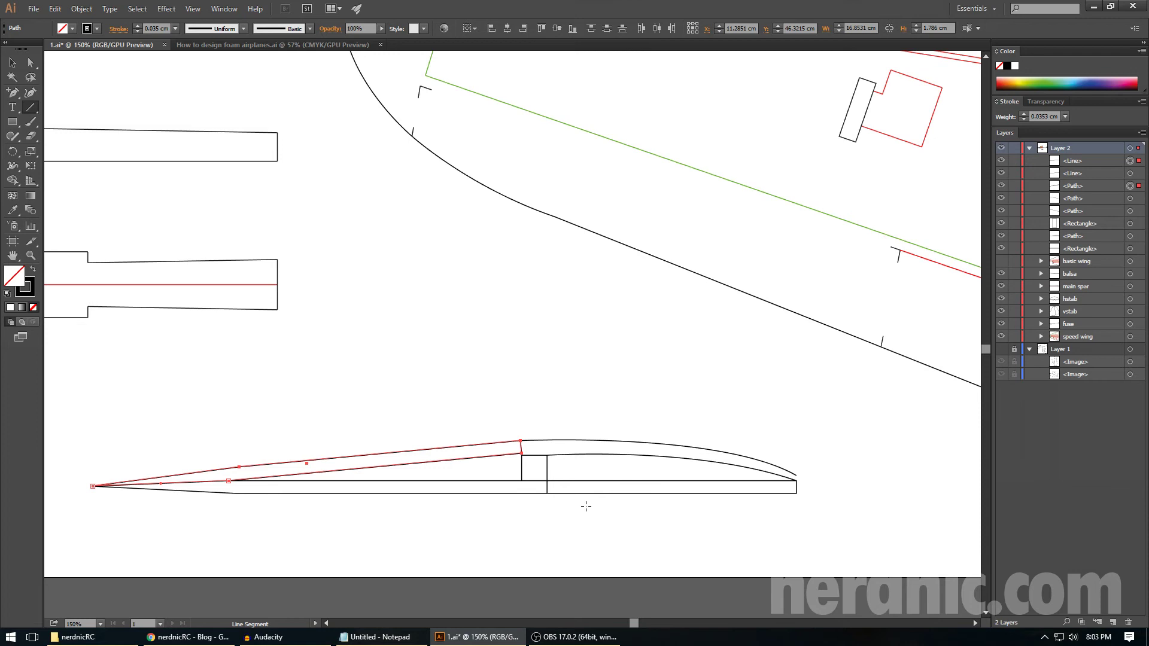
- Outline the whole sheet around the wing plan with a rectangle, and undo it
key(ctrl+minus)
key(ctrl+minus)
scroll(692, 495, up, 2)
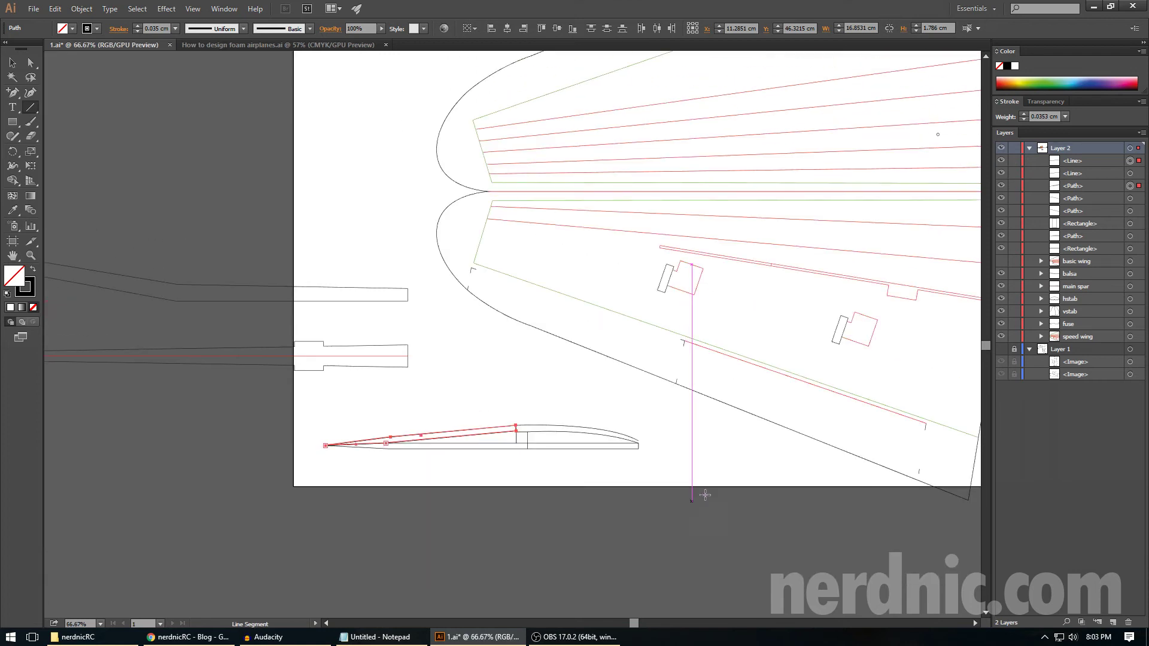
drag(646, 619, 666, 621)
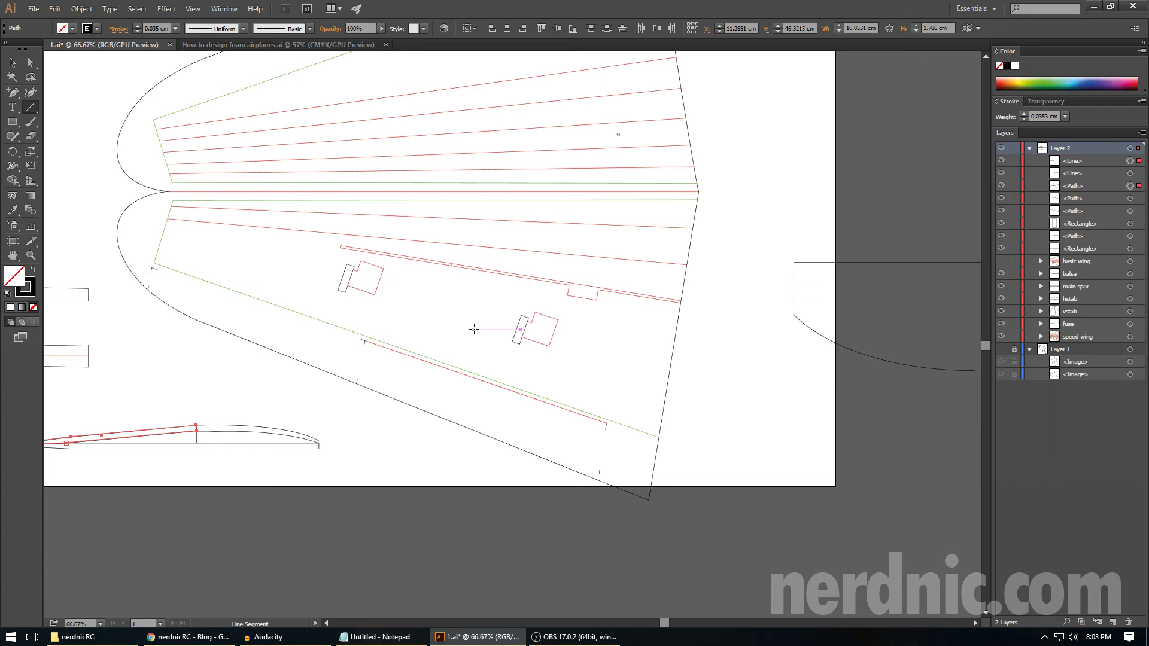
key(ctrl+minus)
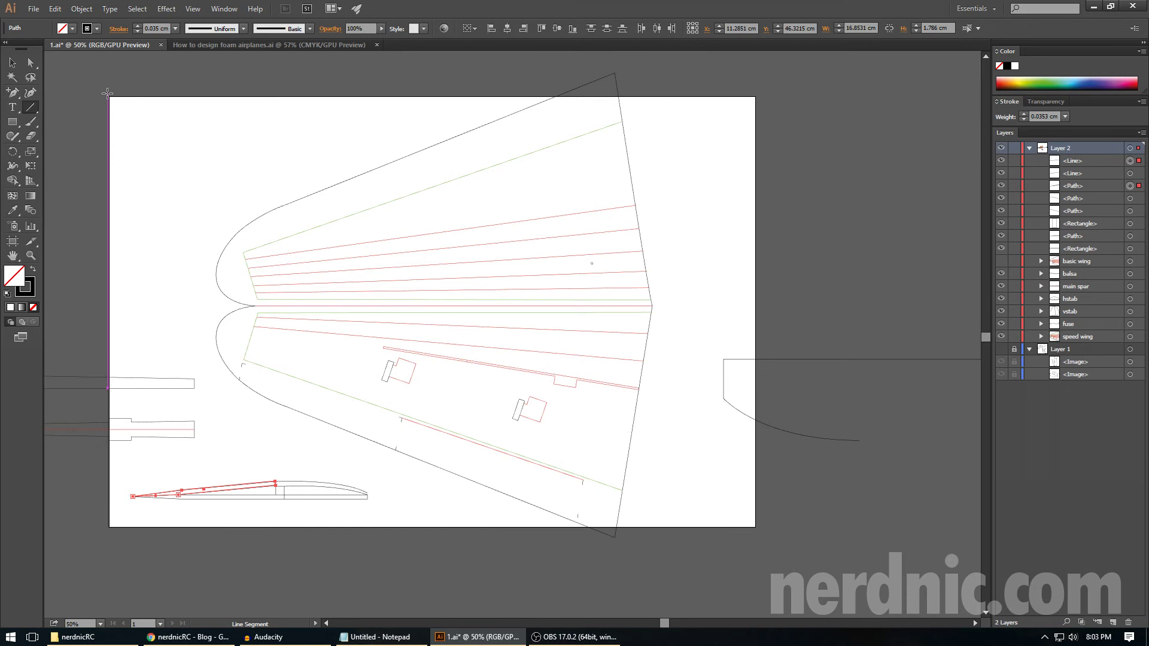
key(m)
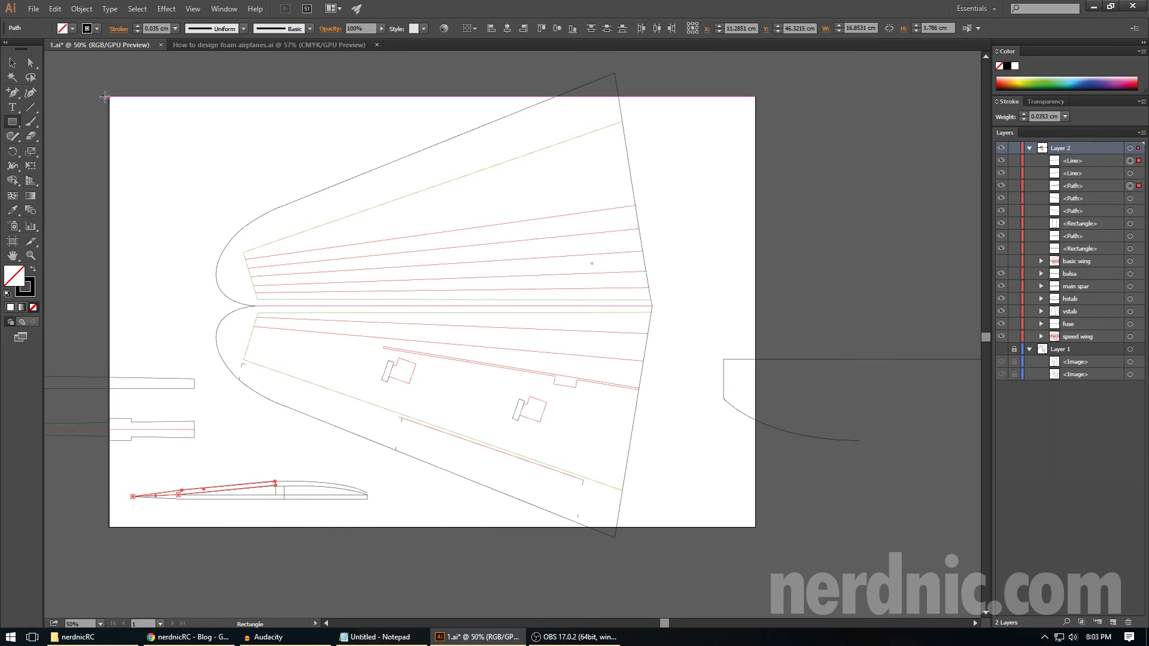
drag(109, 96, 755, 527)
key(ctrl+z)
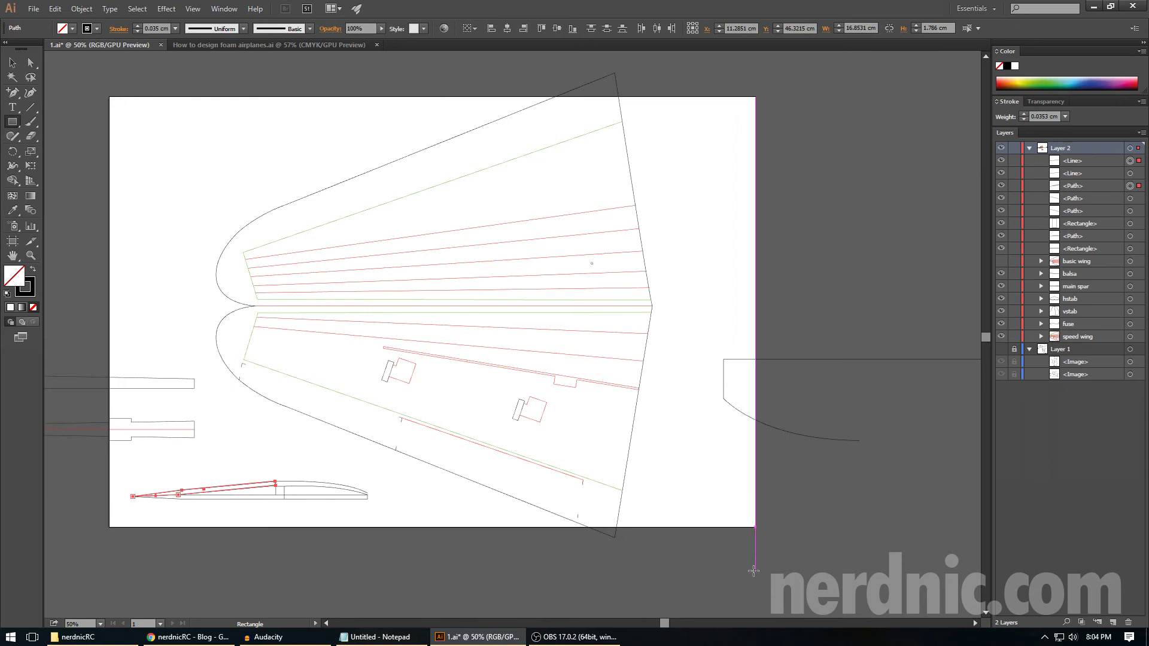
- Mark the wing corners overhanging the sheet with two rectangles, the upper one about 15.4 × 2.8 cm, and delete both
drag(682, 576, 564, 528)
drag(518, 73, 649, 95)
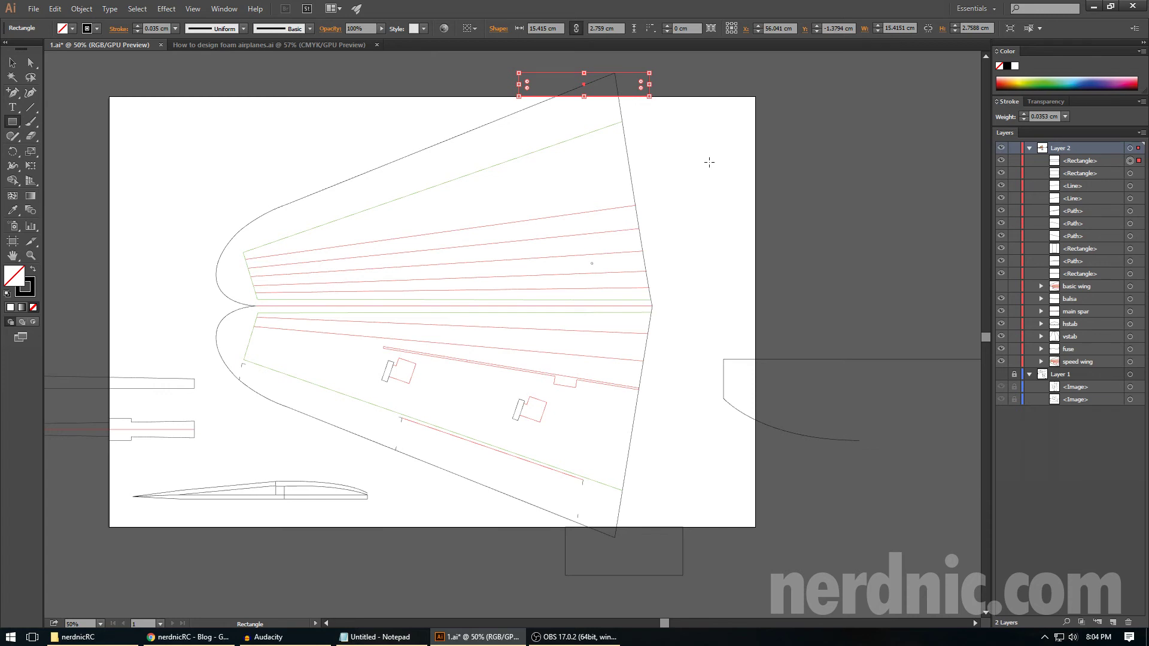
scroll(570, 153, up, 1)
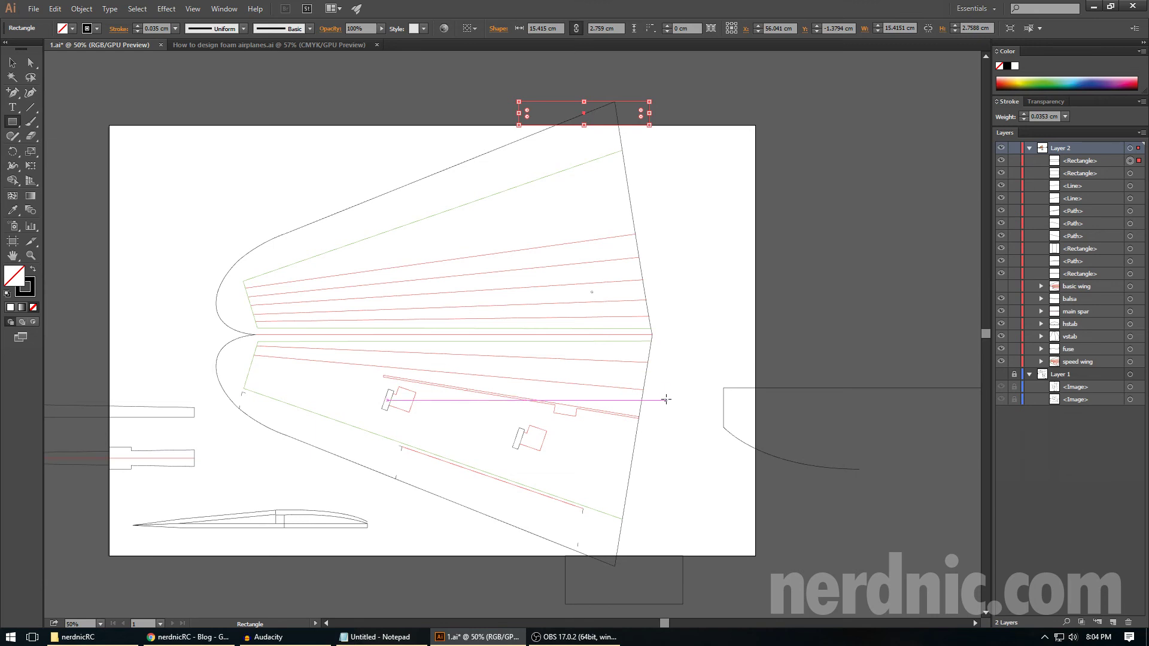
key(v)
click(683, 575)
key(Delete)
click(633, 103)
key(Delete)
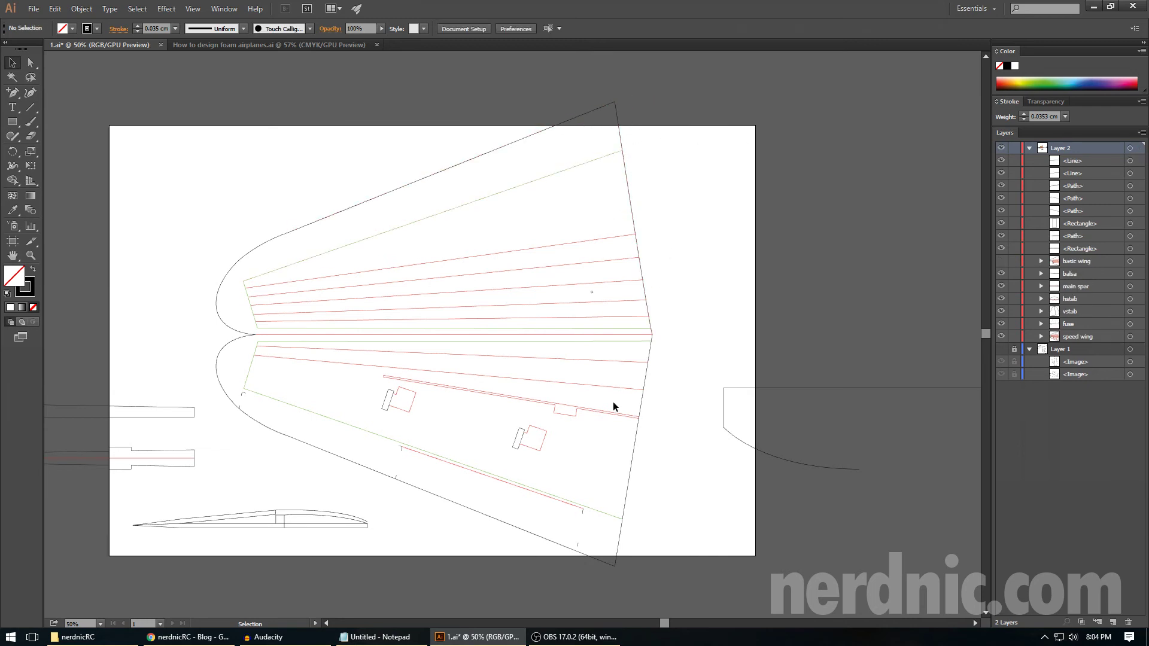
- Move the whole wing plan slightly up and to the right so that its lower tip lies within the sheet
click(609, 366)
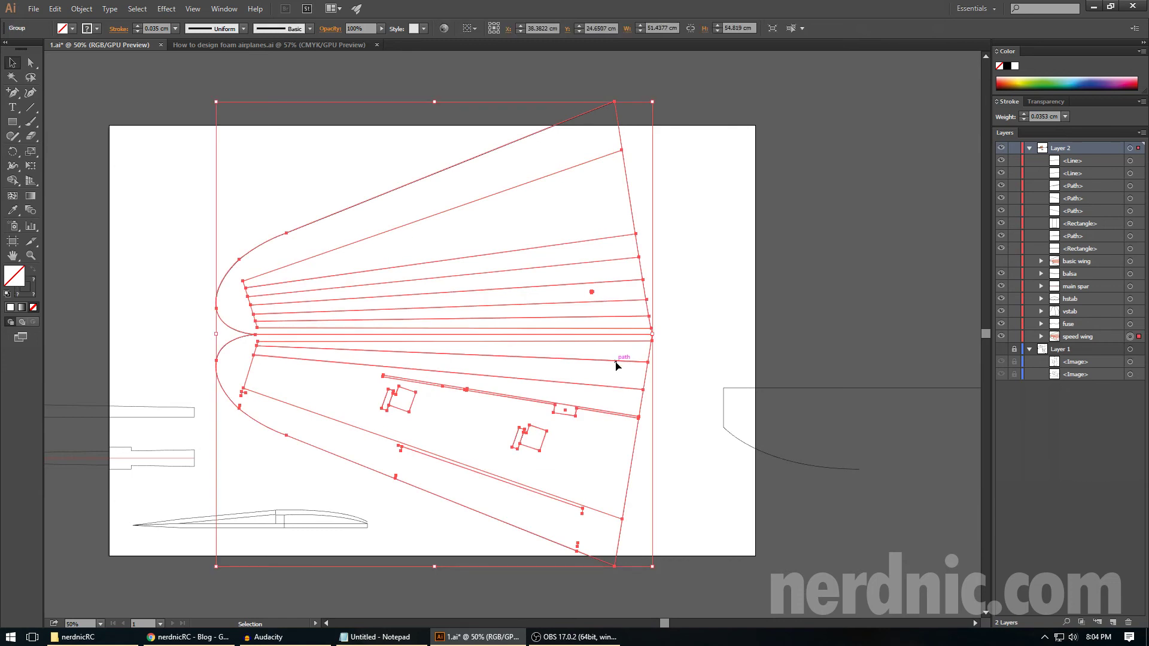
mouse_move(622, 363)
mouse_down()
mouse_move(615, 336)
mouse_move(641, 351)
mouse_up()
drag(667, 590, 563, 496)
click(651, 567)
key(a)
drag(695, 592, 555, 509)
click(641, 586)
- Draw a horizontal line about 11.3 cm long along the sheet's upper edge across the overhanging wing tip
scroll(518, 317, up, 2)
click(32, 110)
drag(637, 169, 545, 168)
key(a)
click(550, 252)
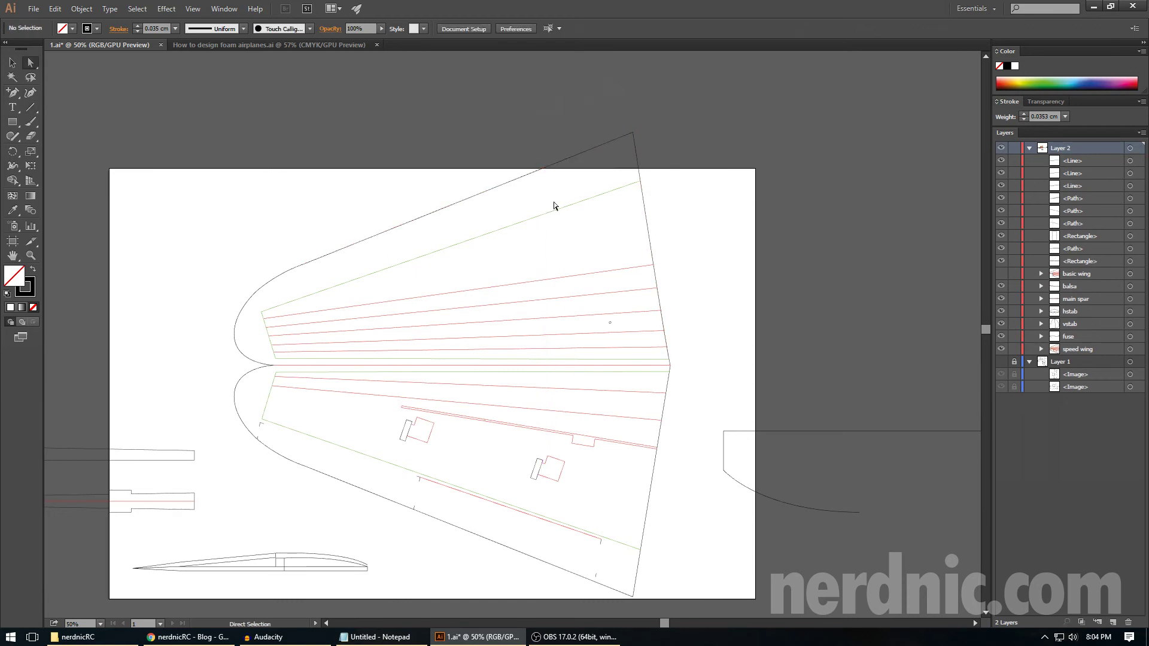
- Try moving the wing plan down so that its upper tip lies within the sheet, and undo the move
ctrl+click(594, 195)
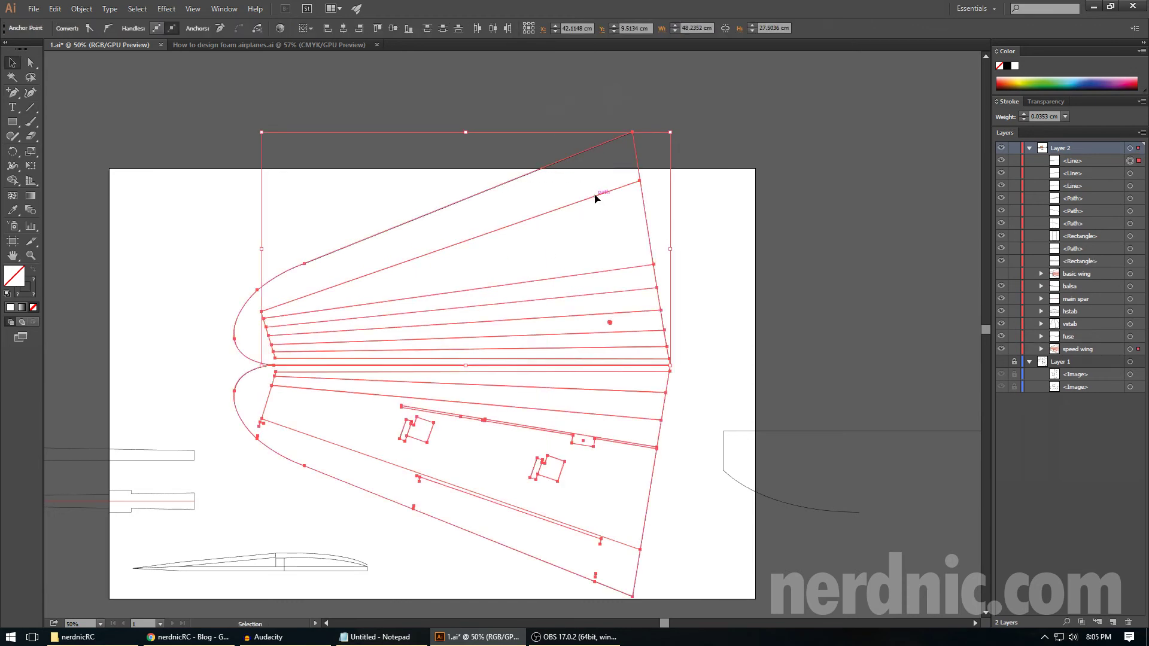
drag(601, 198, 583, 263)
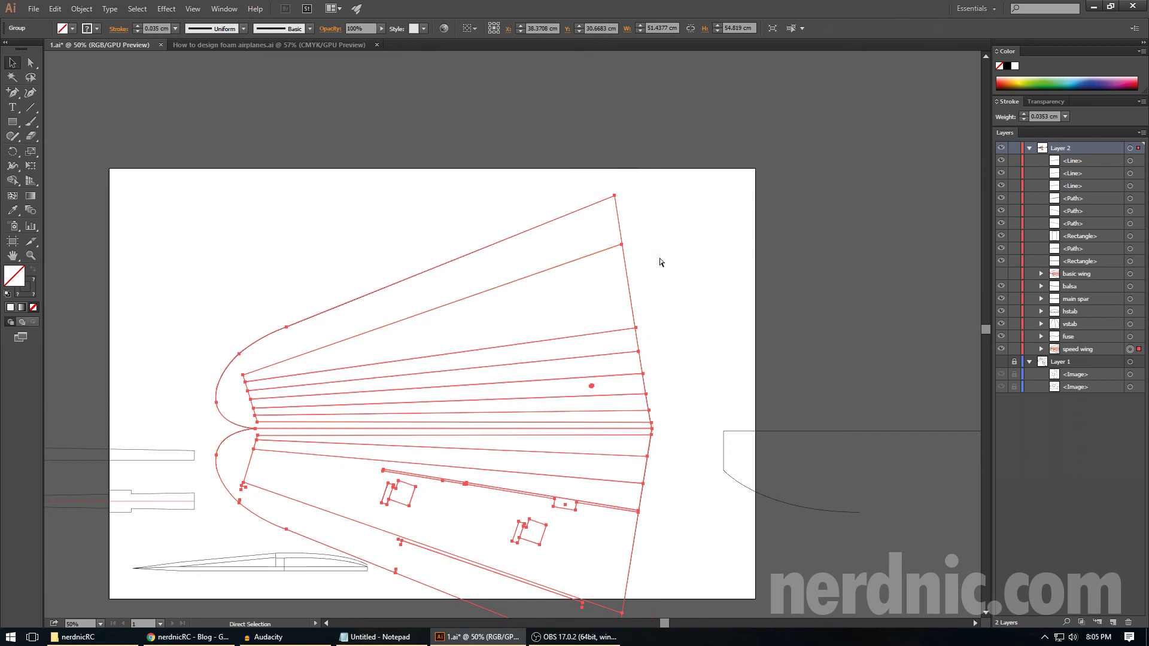
key(ctrl+z)
- Examine the overhanging upper wing tip and where the horizontal cut line crosses its edges
click(676, 134)
click(642, 172)
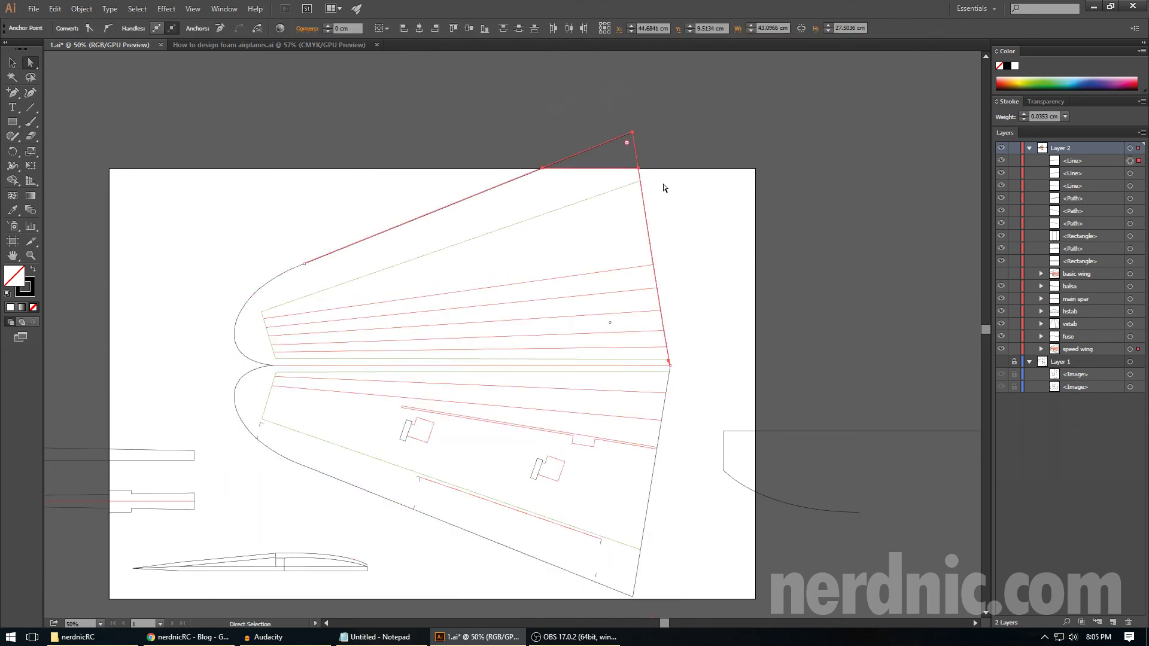
scroll(671, 233, up, 1)
key(ctrl+plus)
key(ctrl+plus)
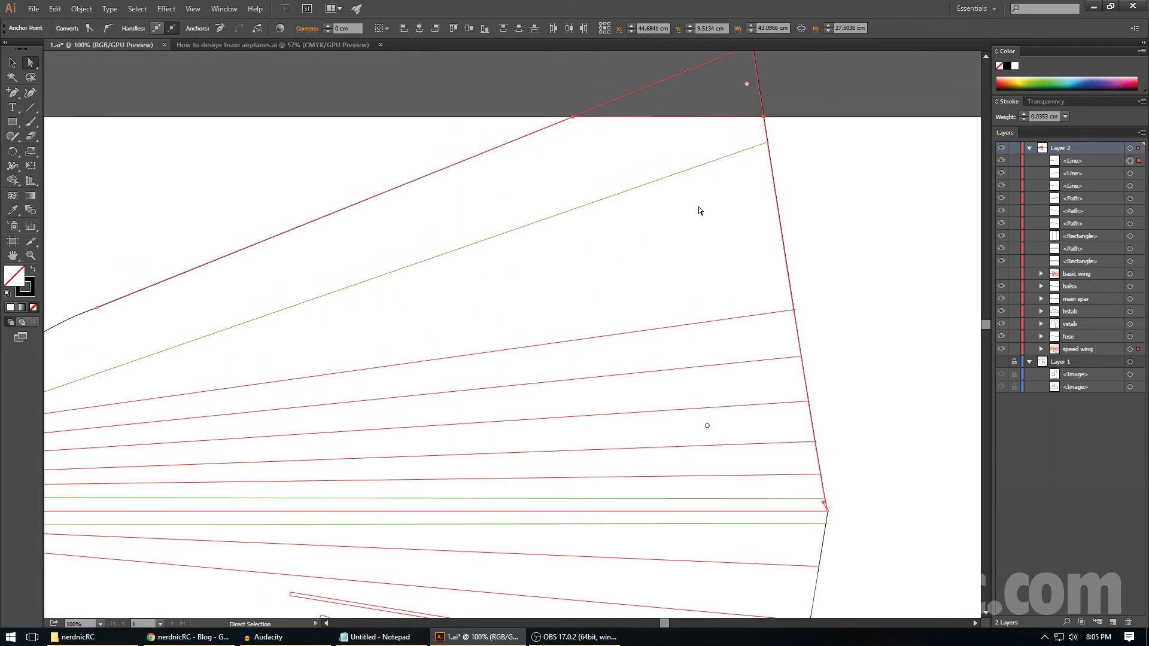
click(740, 153)
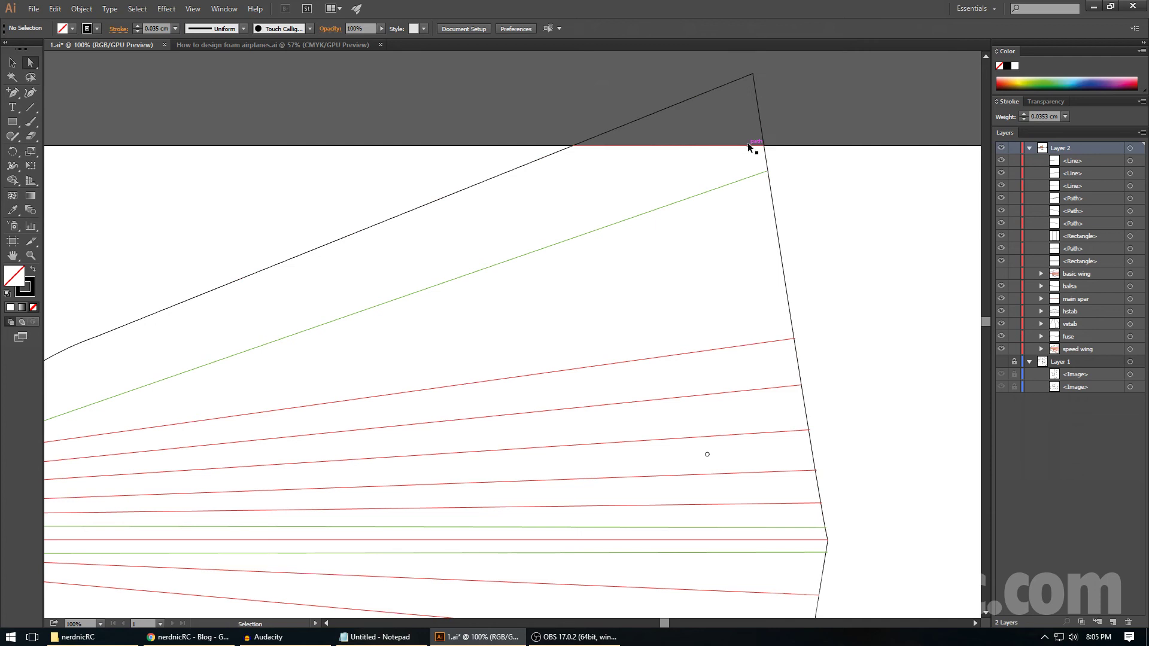
- Delete the horizontal cut line across the overhanging wing tip
key(ctrl+minus)
scroll(831, 204, down, 2)
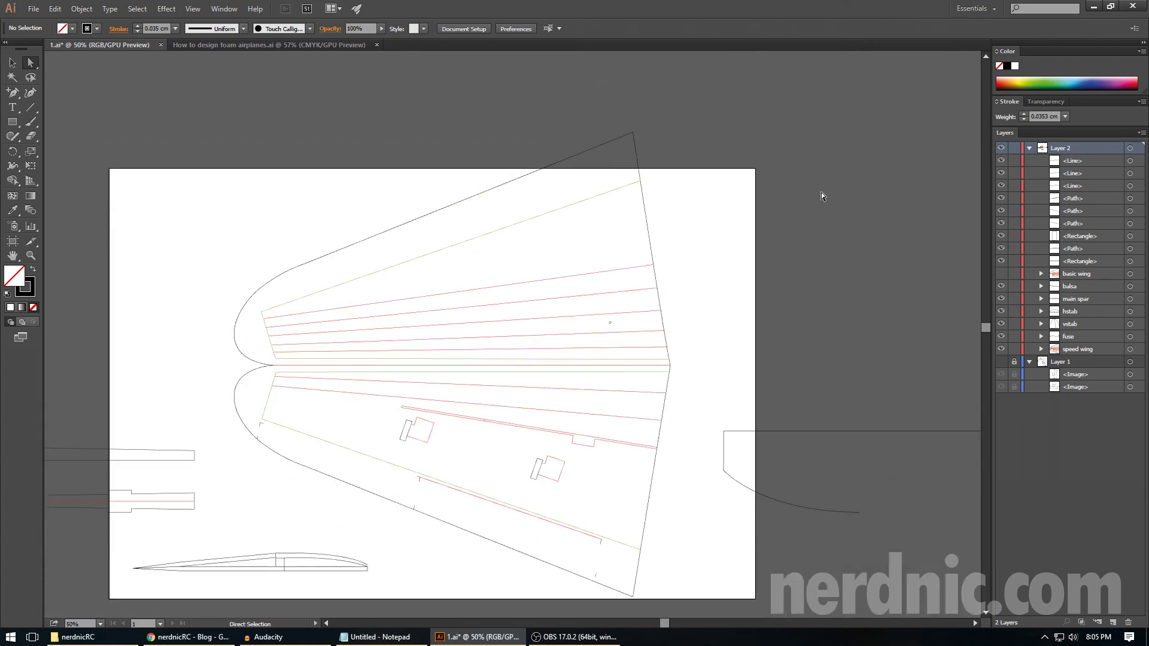
scroll(821, 192, down, 2)
scroll(821, 188, up, 1)
click(617, 156)
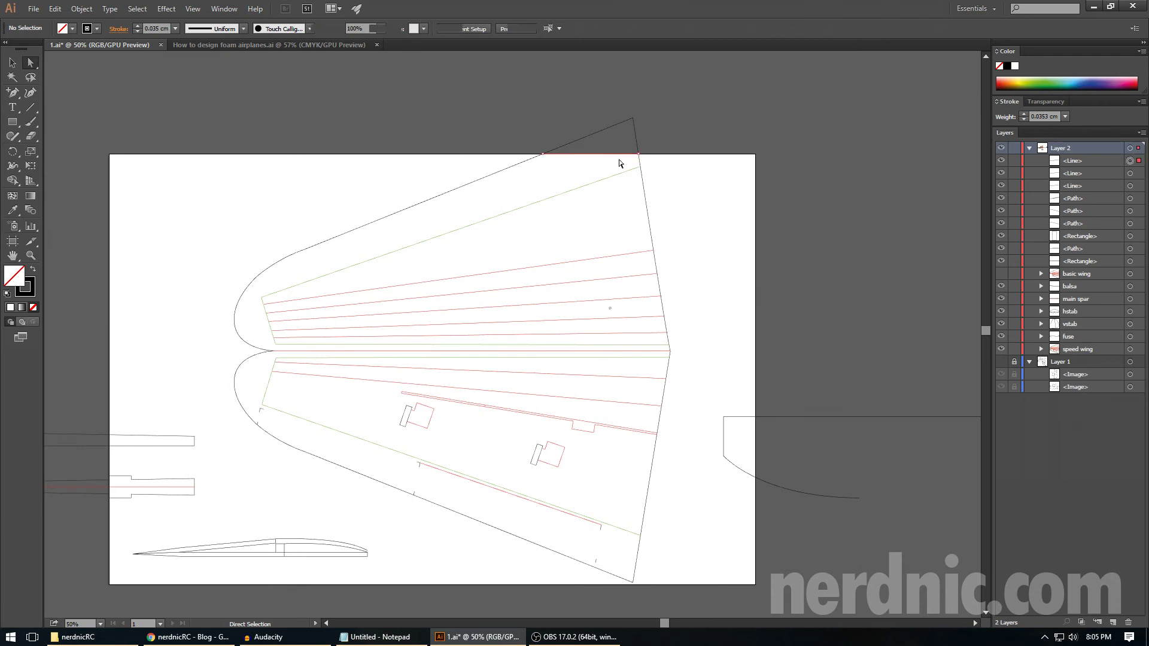
key(Delete)
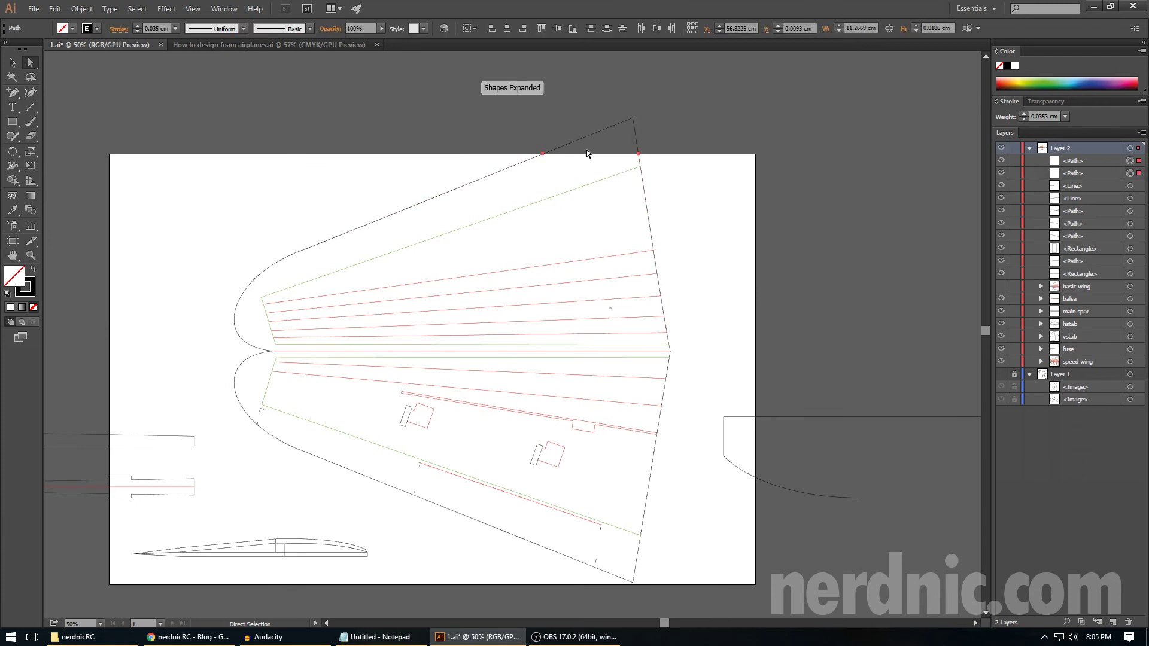
- Delete the two short paths remaining where the sheet's upper edge crosses the overhanging wing tip, and clear the selection
key(Delete)
drag(270, 142, 747, 571)
click(752, 283)
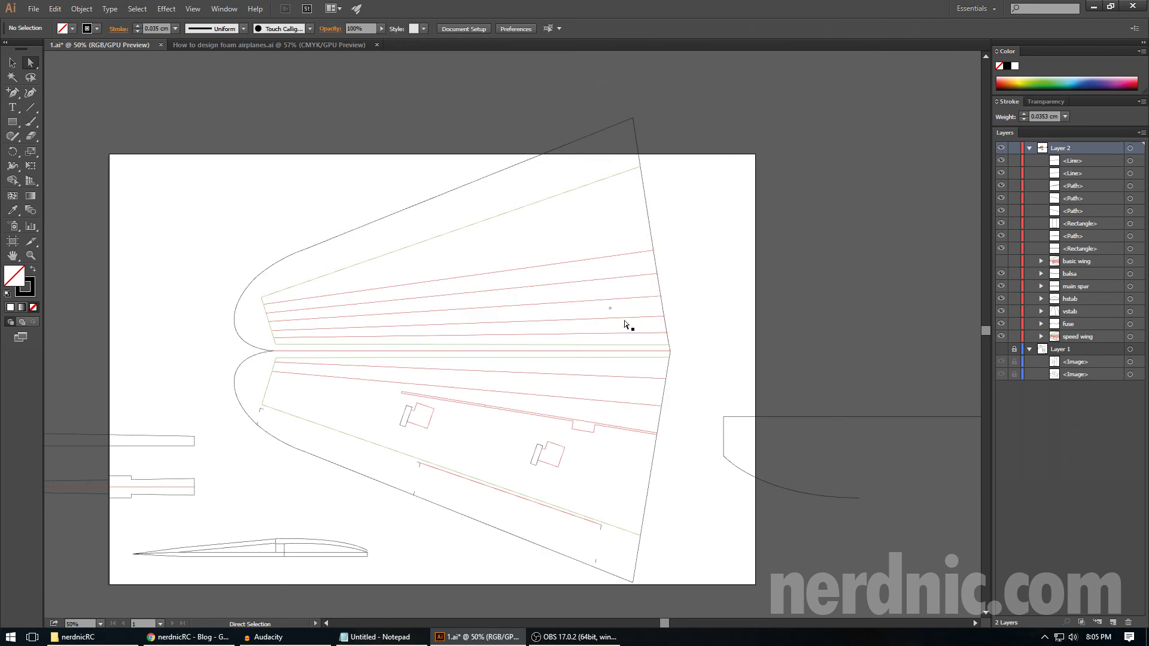
- Select the whole wing plan to examine how it extends beyond the sheet's upper edge, and deselect it
key(v)
click(600, 353)
scroll(652, 455, down, 3)
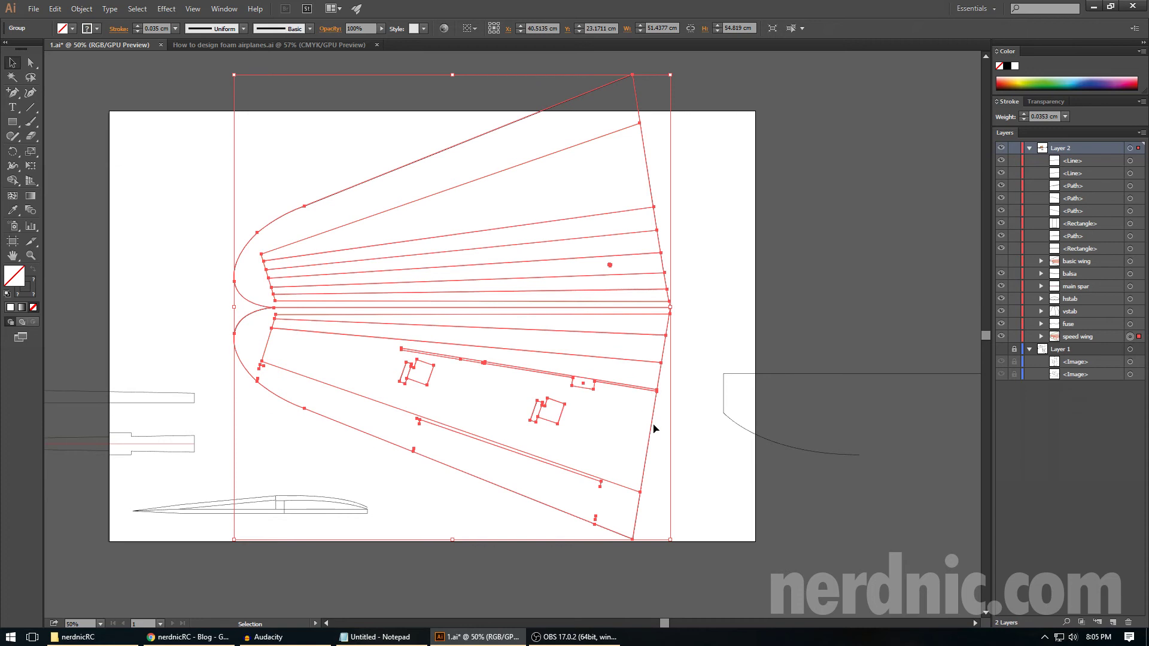
scroll(690, 487, up, 2)
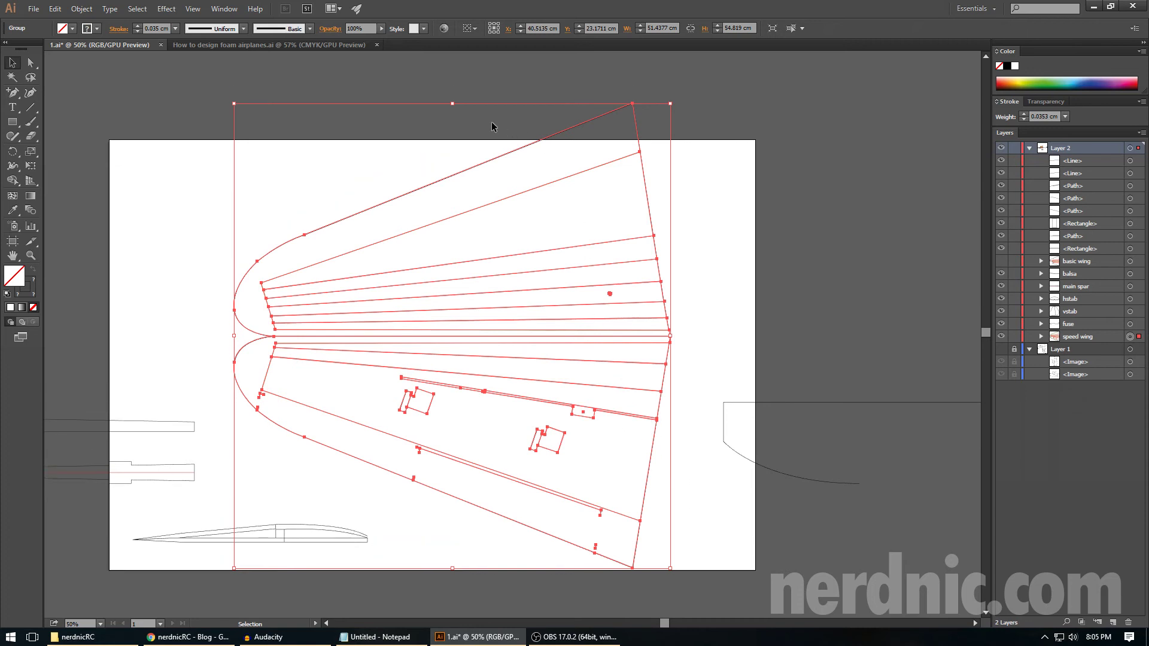
click(724, 320)
scroll(724, 321, down, 1)
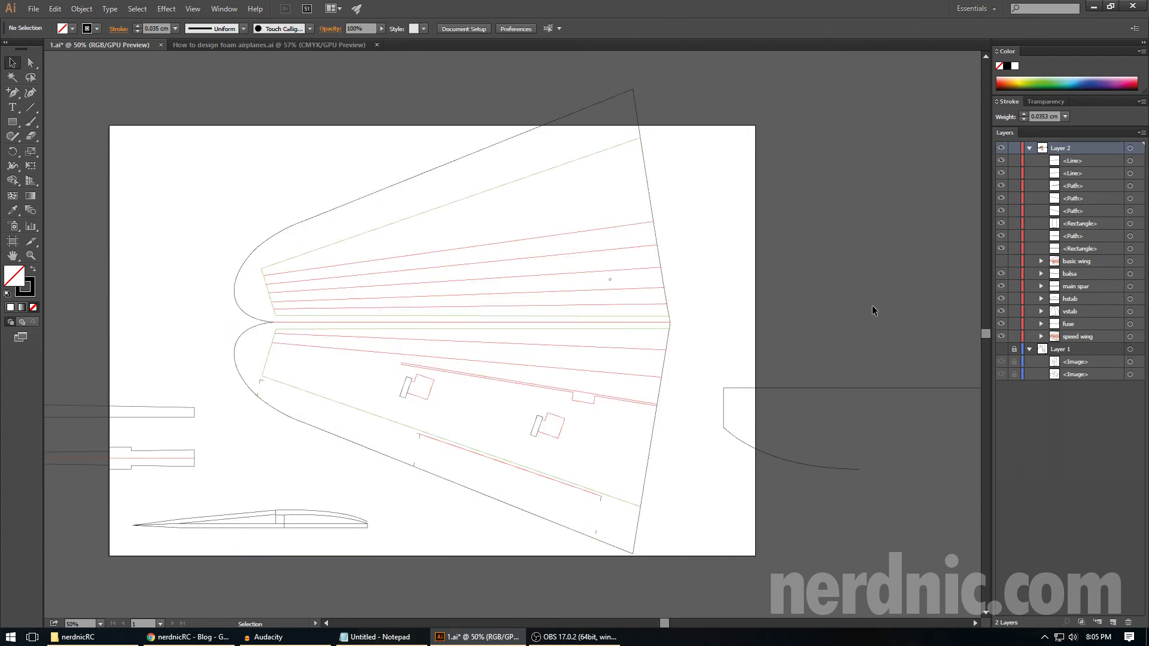
- Show and hide the blueprint layer twice to compare the wing plan with the reference drawing
click(999, 351)
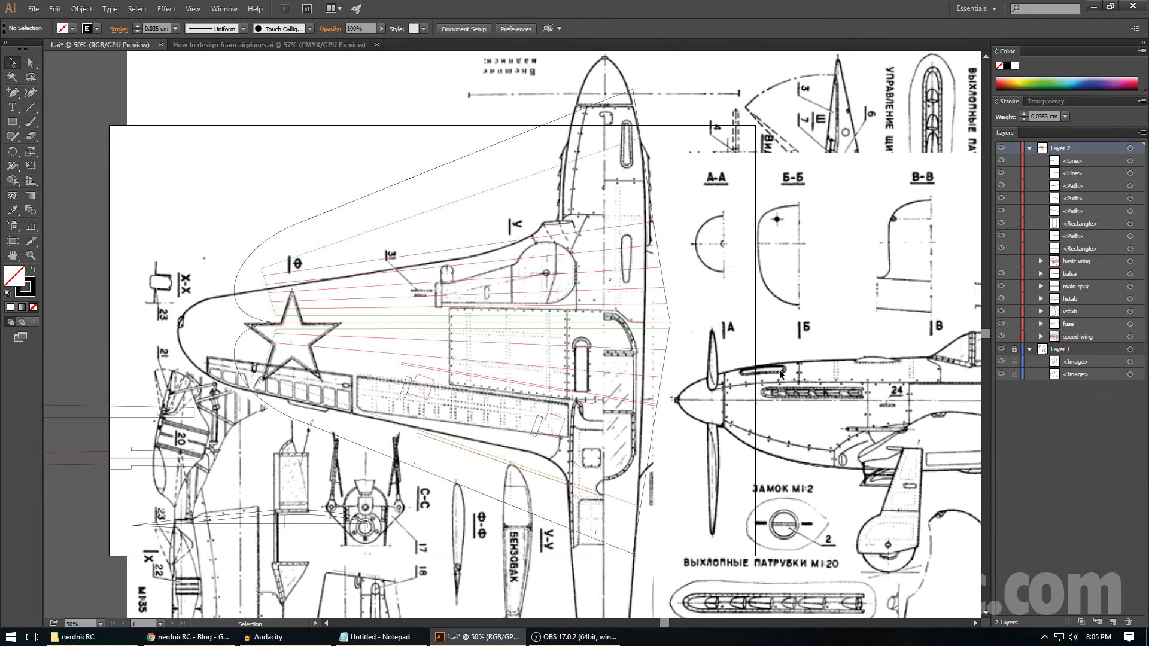
click(1000, 350)
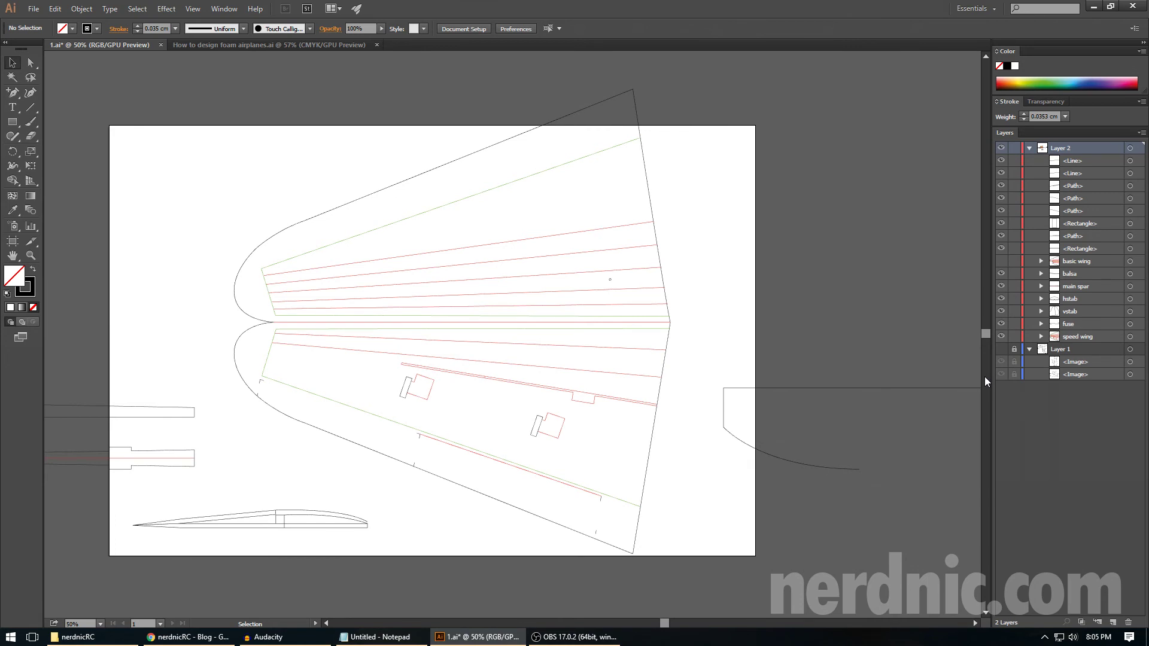
click(1002, 350)
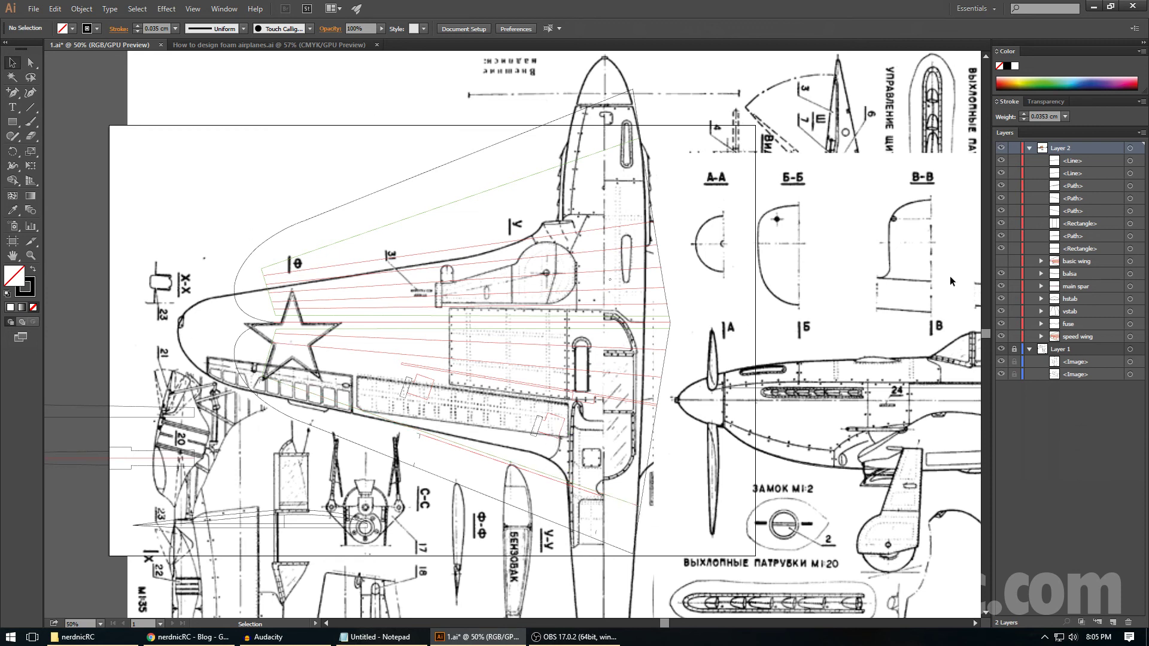
click(1002, 349)
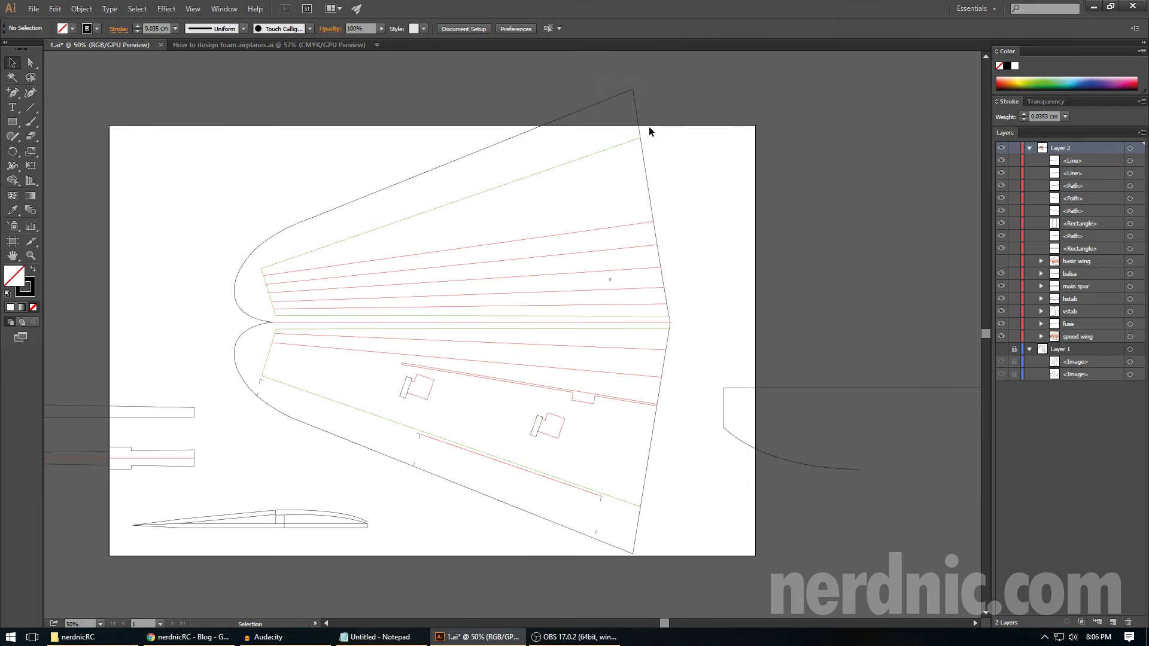
- Examine the wing root edge and the aileron hinge line on the wing plan's lower half
drag(648, 128, 697, 449)
click(704, 513)
key(a)
scroll(601, 210, down, 3)
key(ctrl+plus)
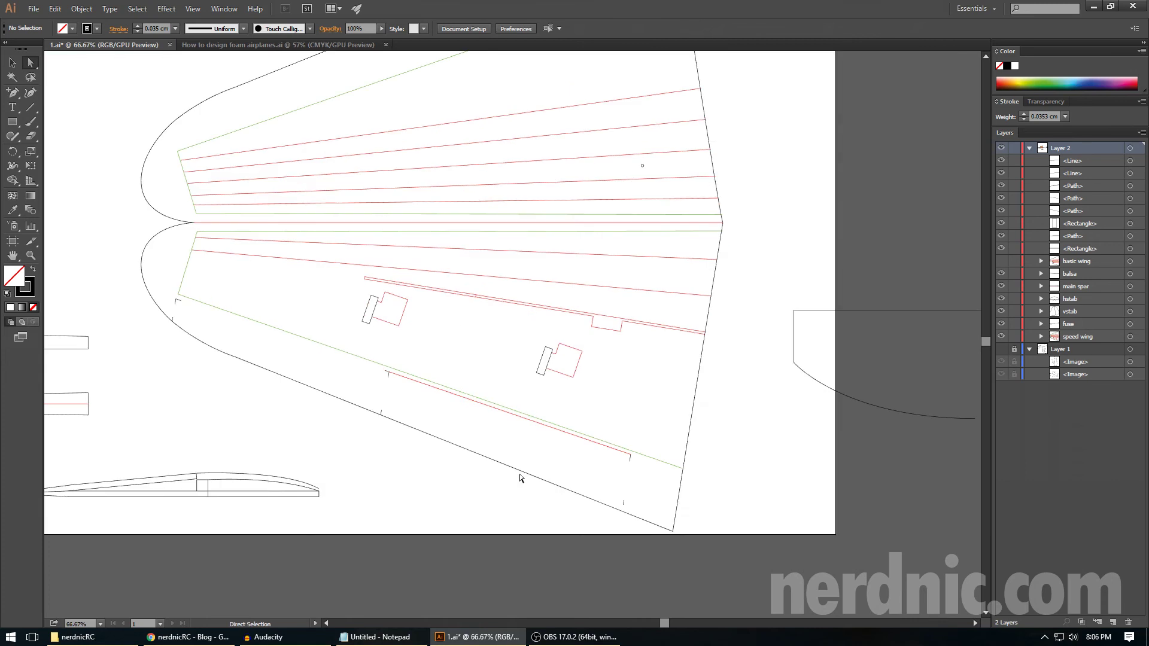
key(ctrl+plus)
drag(515, 324, 628, 411)
drag(694, 353, 621, 306)
scroll(501, 392, down, 2)
drag(705, 485, 703, 482)
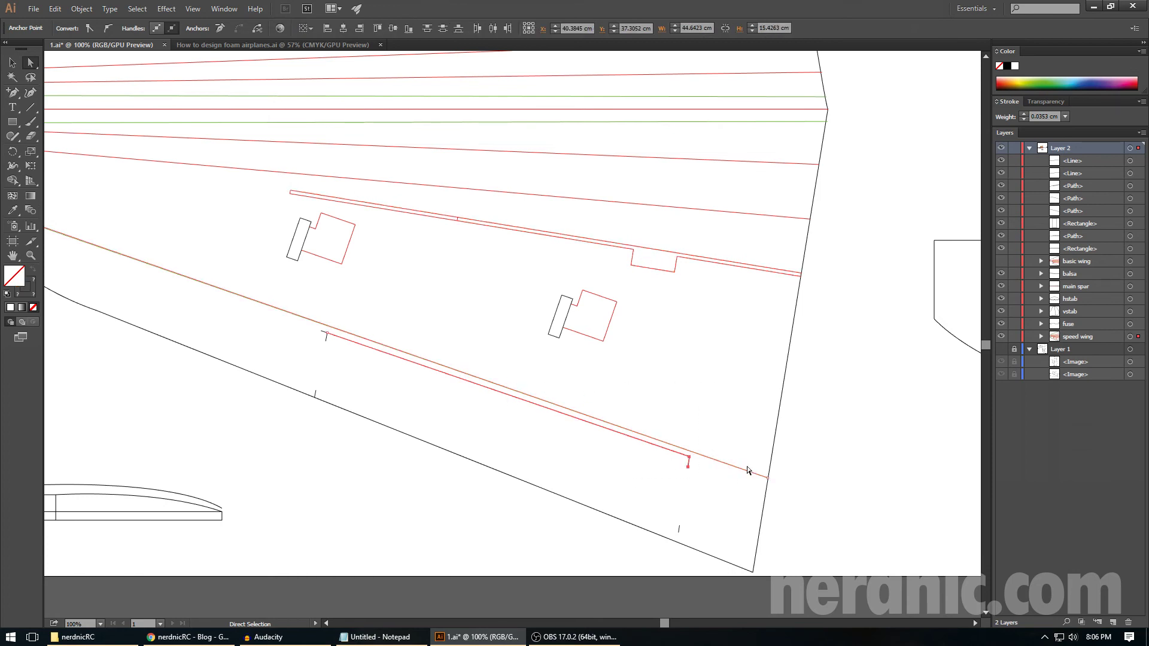
- Select the notched spar slot line and the outer servo cutout in the lower wing half to inspect them
click(505, 285)
drag(530, 279, 626, 359)
drag(496, 270, 631, 370)
drag(694, 287, 617, 235)
click(668, 635)
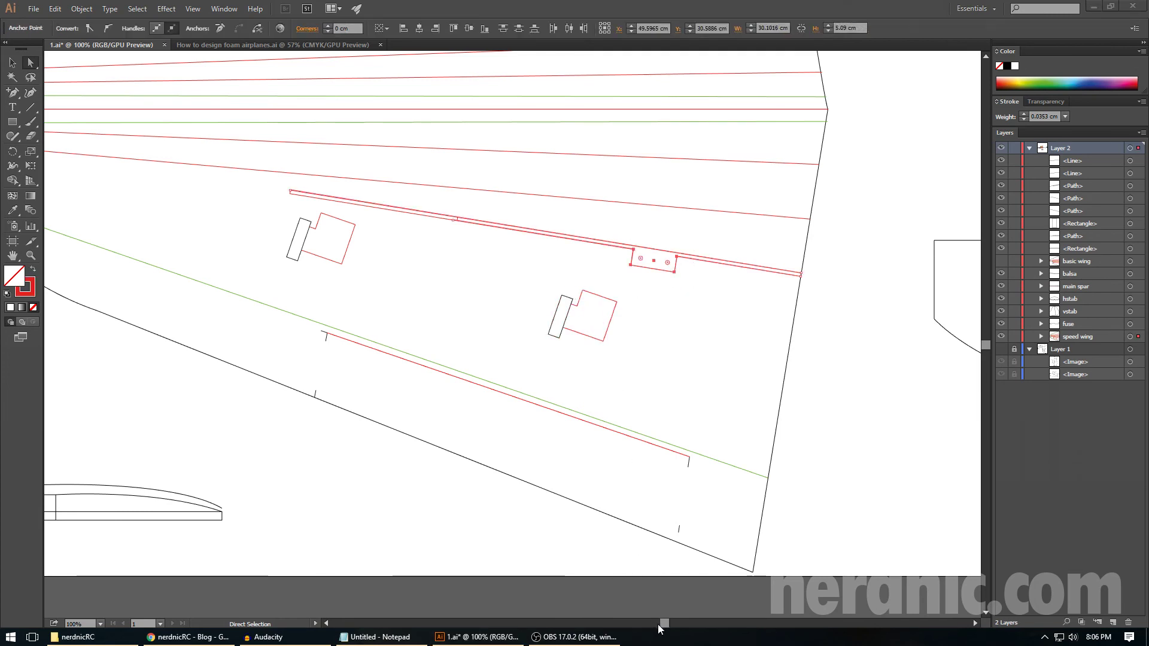
drag(660, 624, 657, 622)
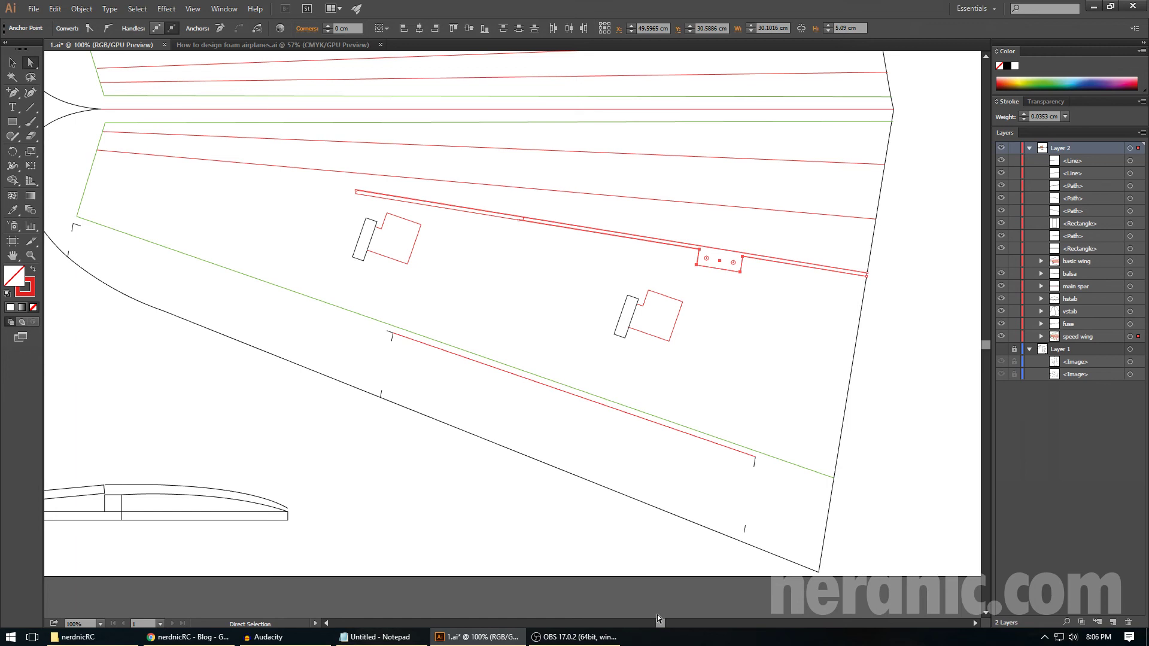
drag(435, 288, 329, 215)
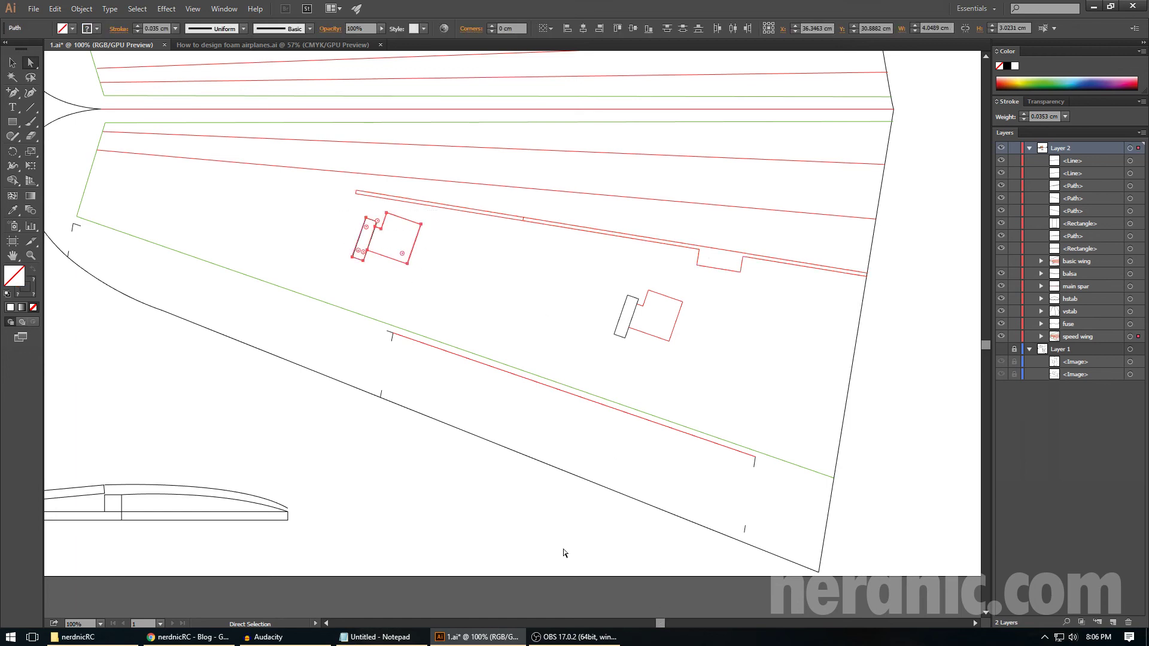
click(656, 630)
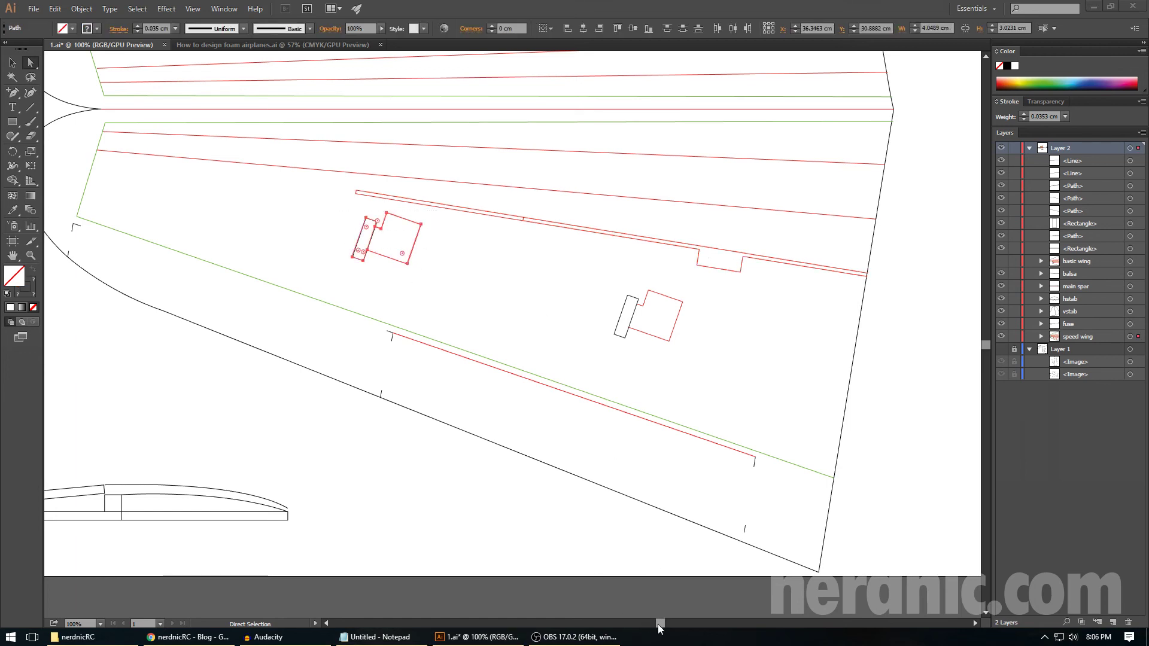
drag(658, 622, 639, 617)
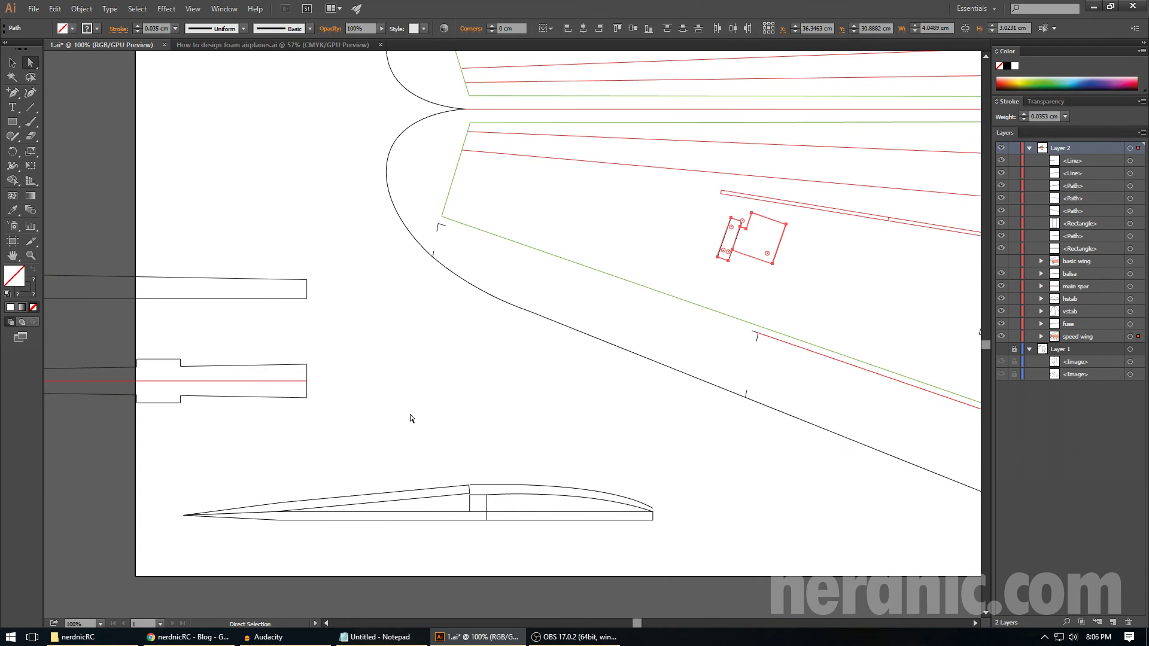
- Check the parts layout in "How to design foam airplanes.ai" and return to the full wing plan in 1.ai
click(239, 45)
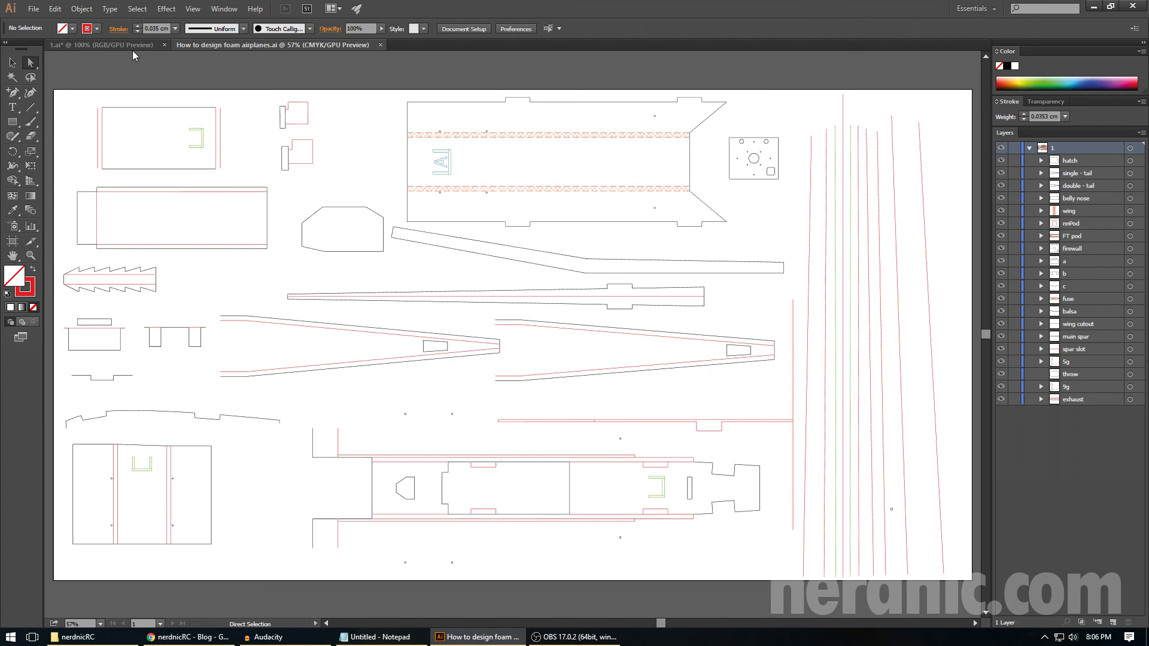
click(131, 45)
key(ctrl+minus)
key(ctrl+minus)
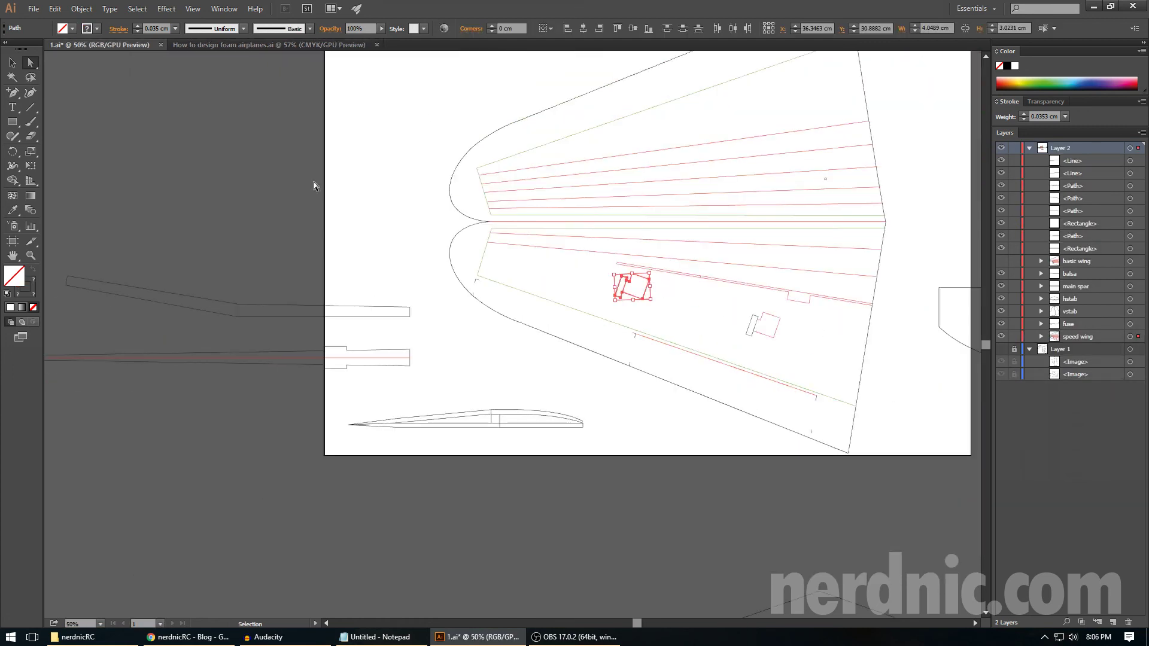
drag(637, 623, 662, 623)
scroll(677, 536, up, 3)
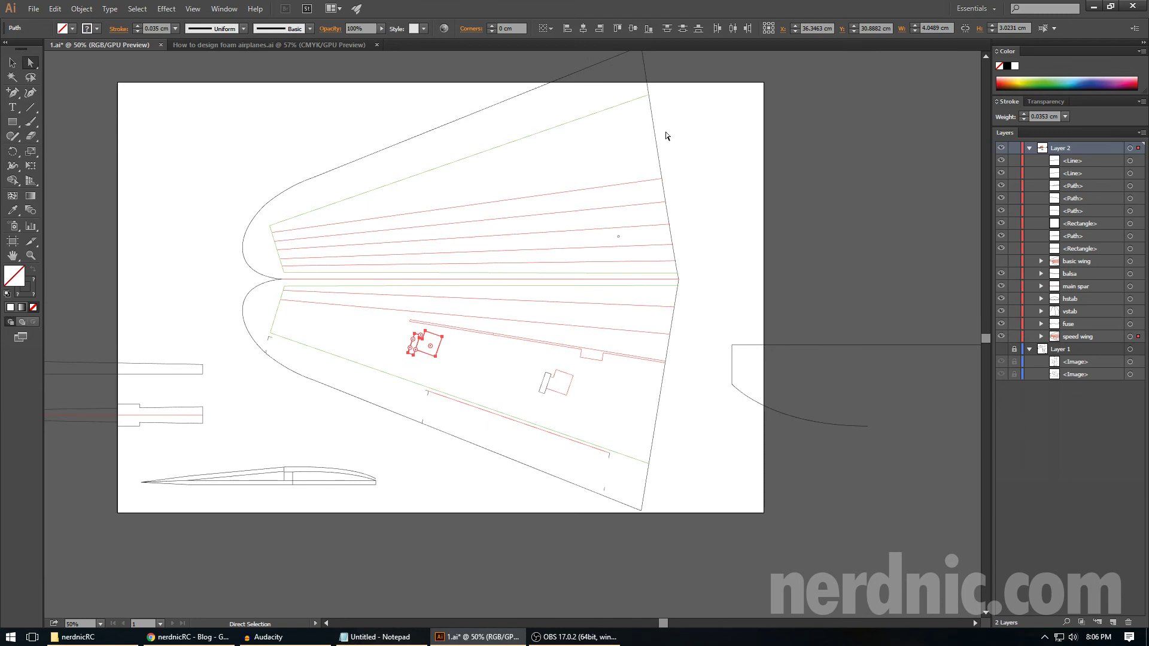
- Deselect the servo cutout and examine the fuselage and tail outlines beside the sheet
click(684, 212)
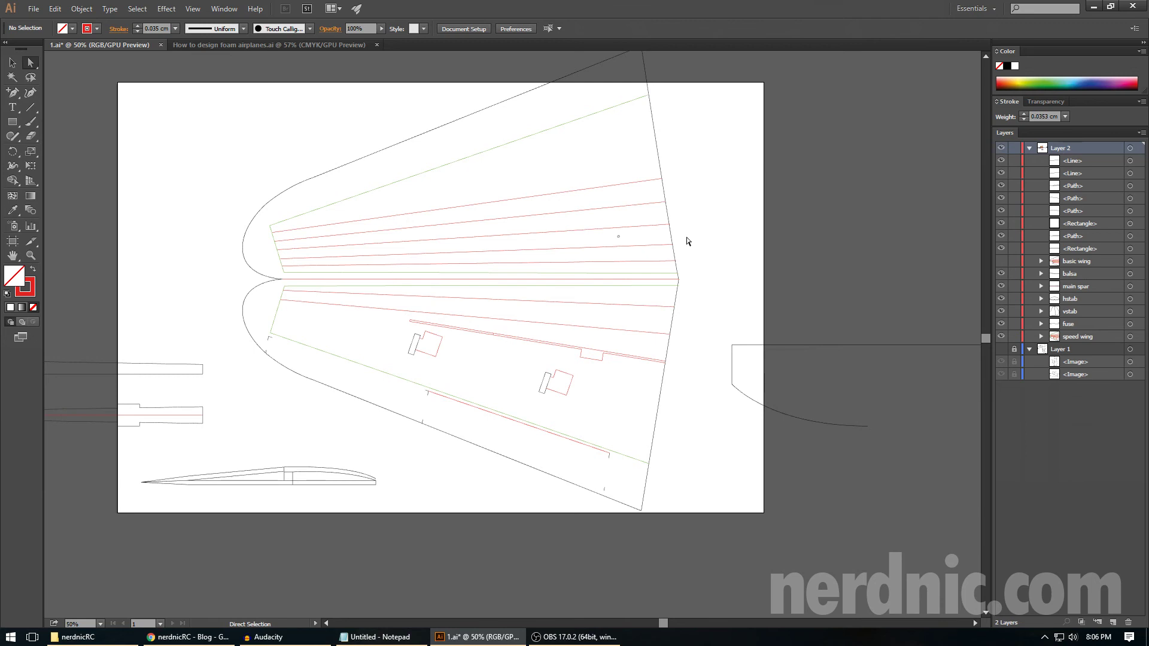
mouse_move(664, 623)
mouse_down()
mouse_move(720, 642)
mouse_move(738, 634)
mouse_move(714, 619)
mouse_up()
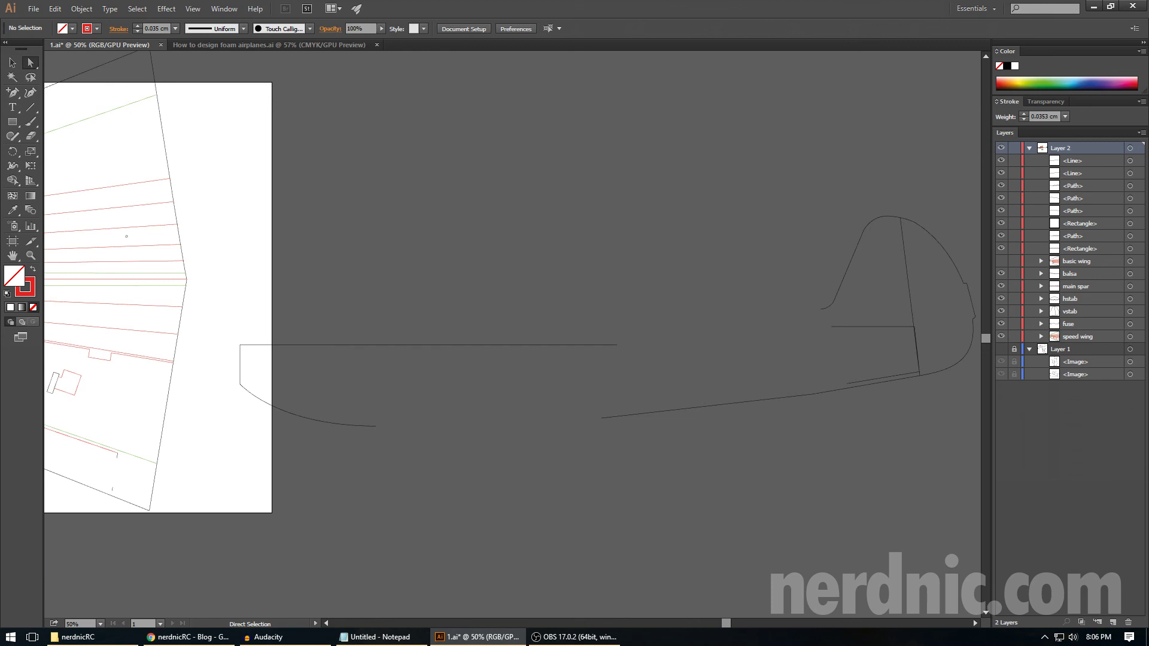
drag(722, 622, 664, 621)
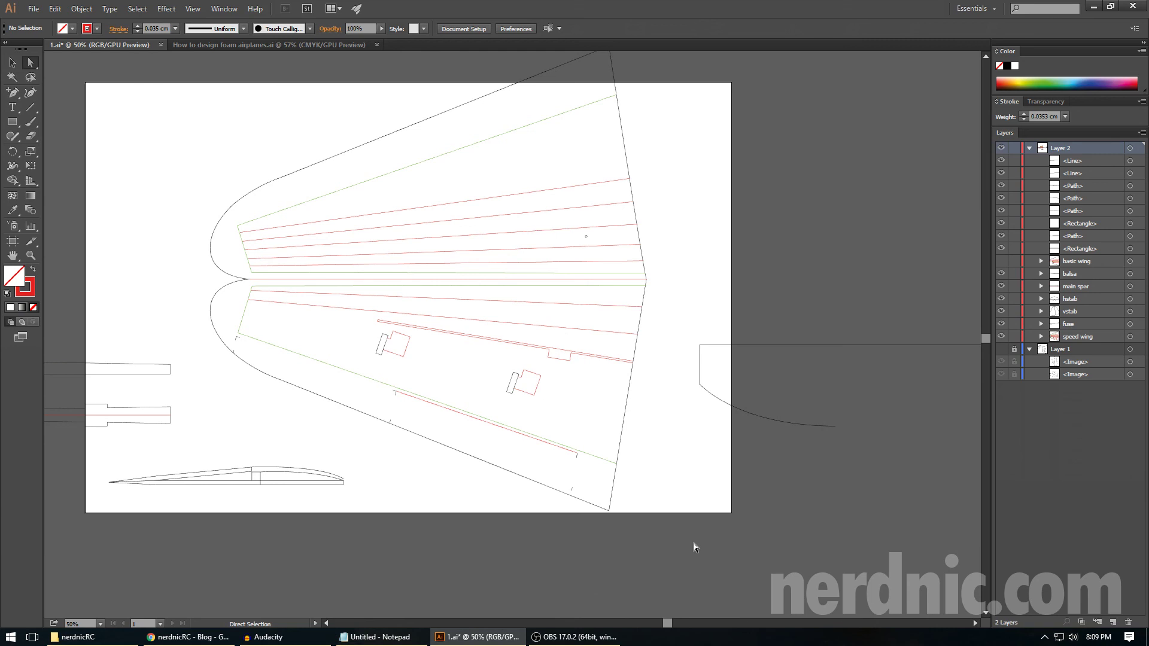
- Show the blueprint layer, examine the aircraft's top view from the wing towards the tail, and hide the layer
click(1002, 350)
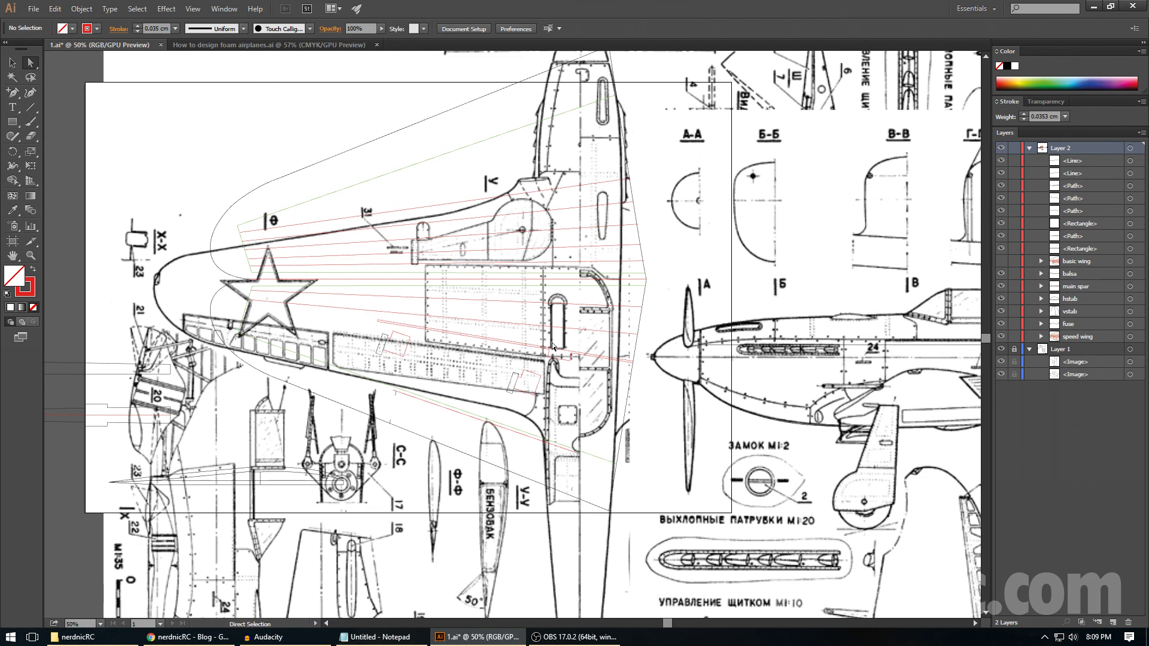
scroll(552, 345, down, 3)
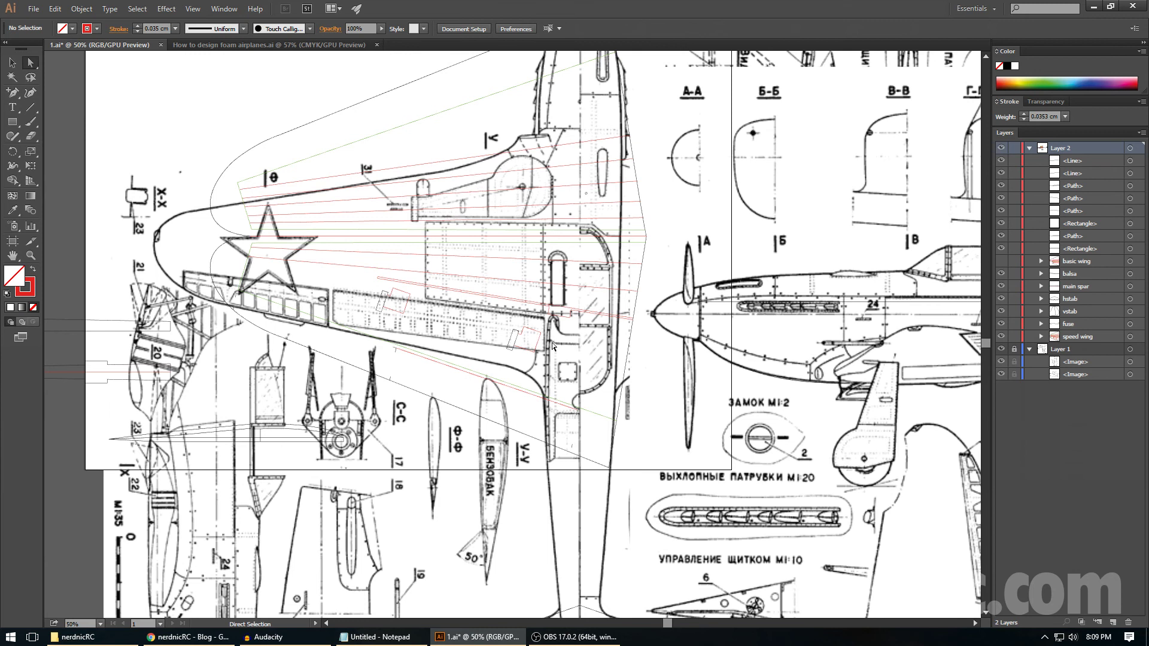
scroll(552, 342, down, 7)
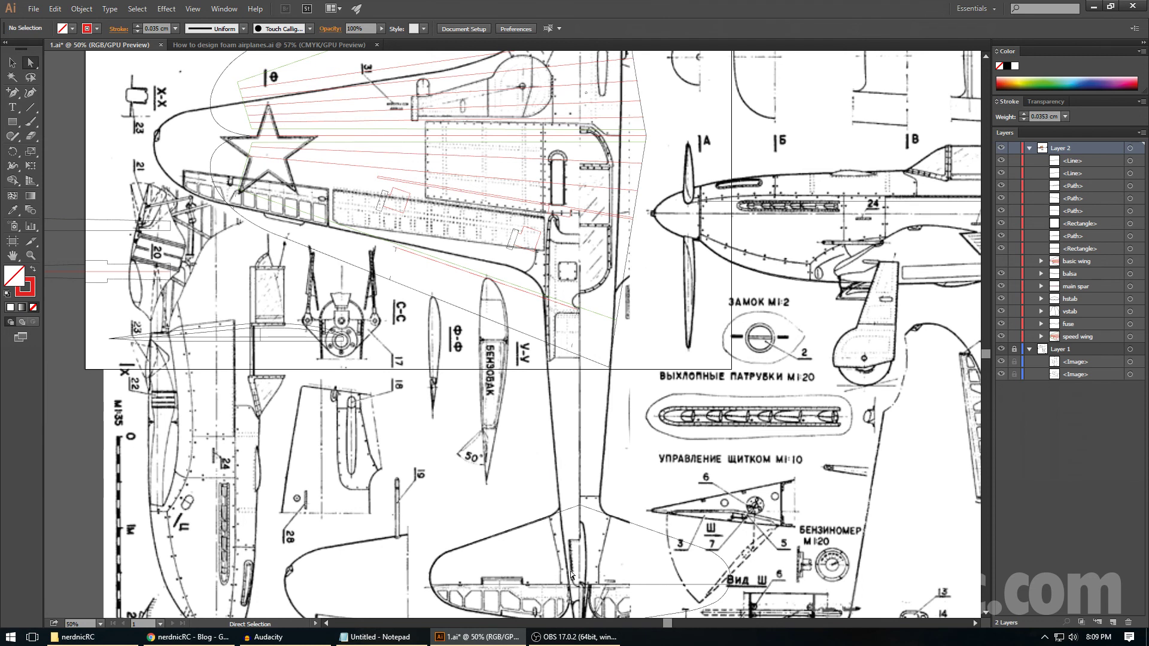
scroll(553, 458, up, 2)
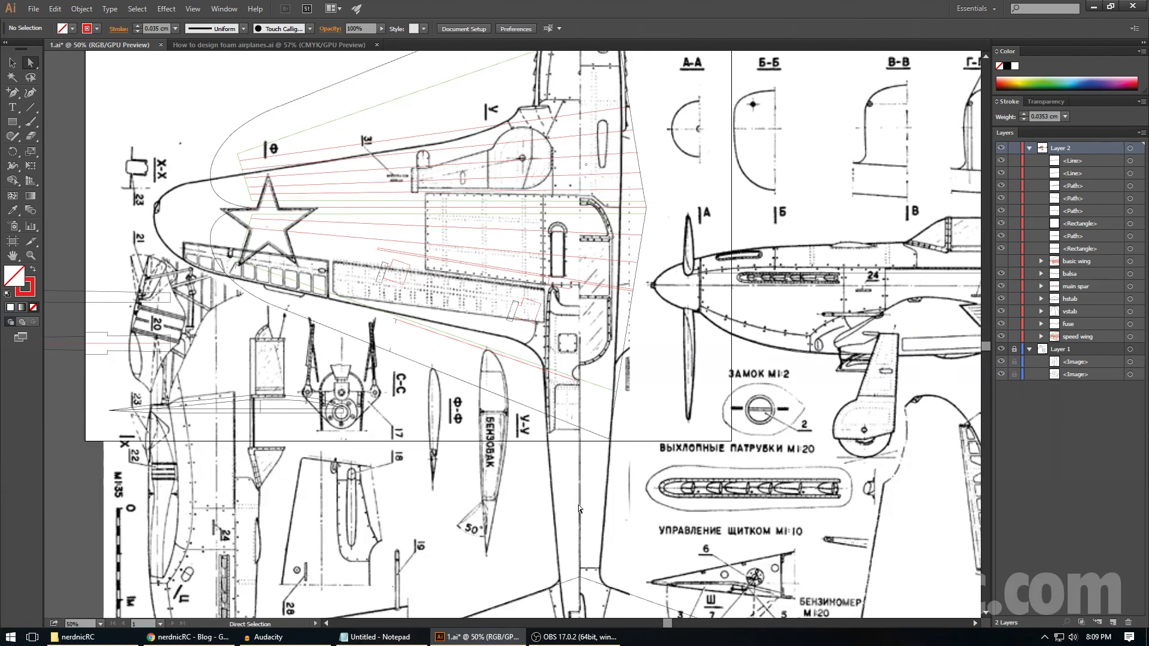
scroll(584, 562, up, 1)
click(1001, 348)
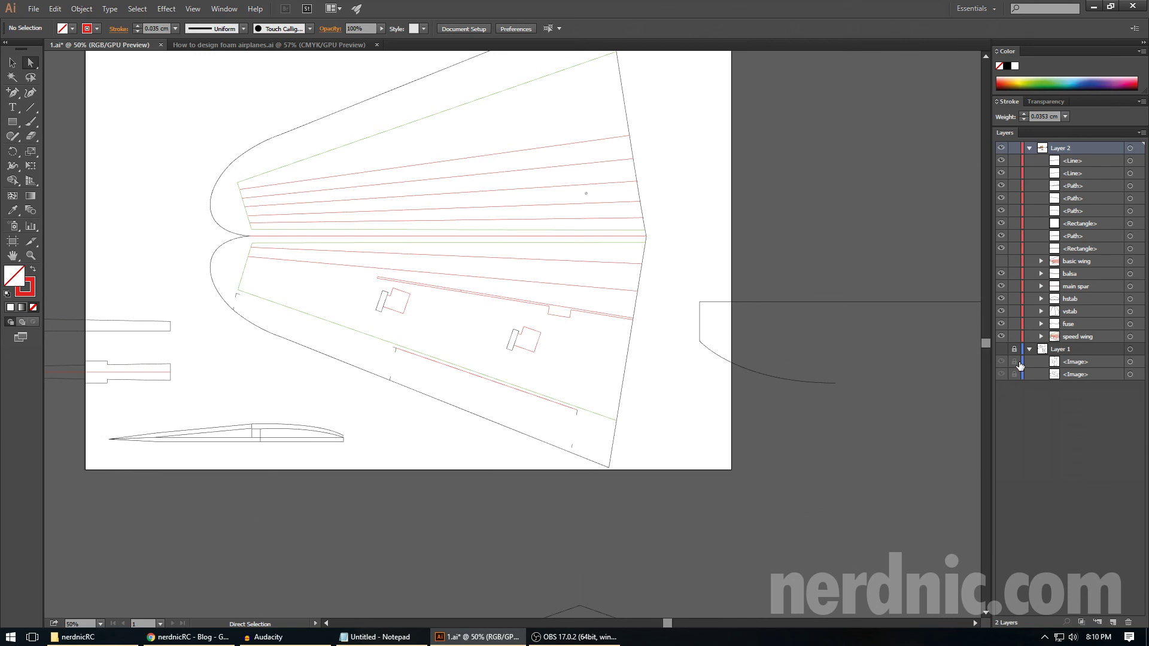
- Show the blueprint layer and draw a rectangle about 2.19 × 4.62 cm behind the landing gear strut in the side view
click(1001, 349)
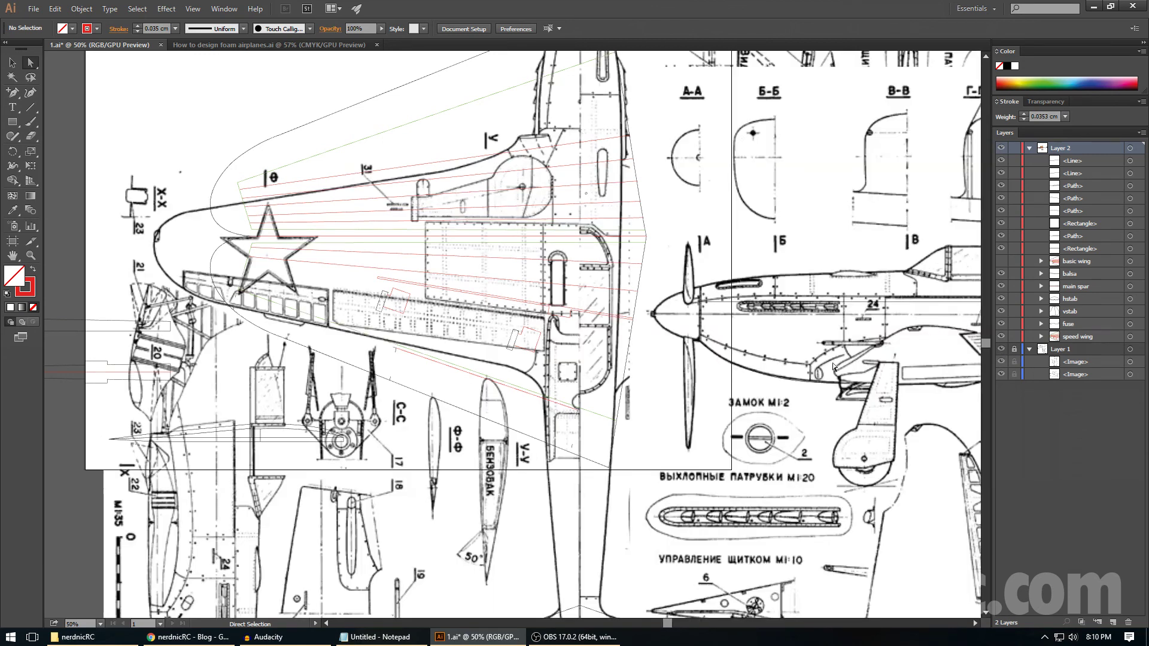
scroll(831, 485, down, 1)
drag(669, 623, 725, 623)
scroll(664, 423, down, 1)
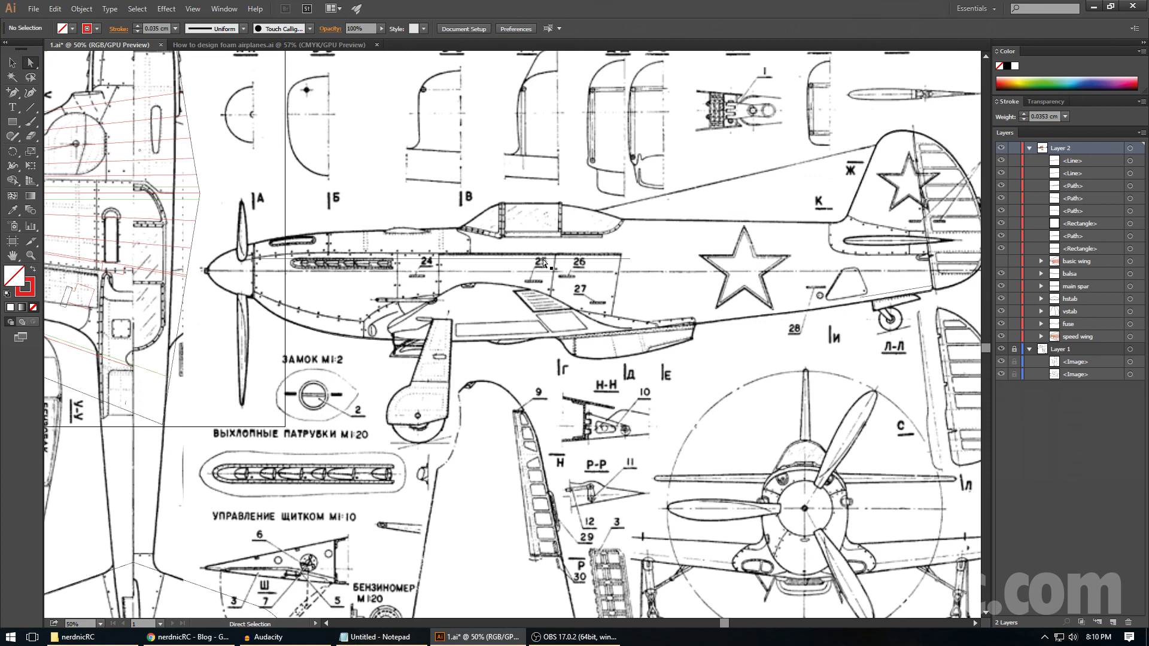
key(m)
drag(447, 320, 466, 359)
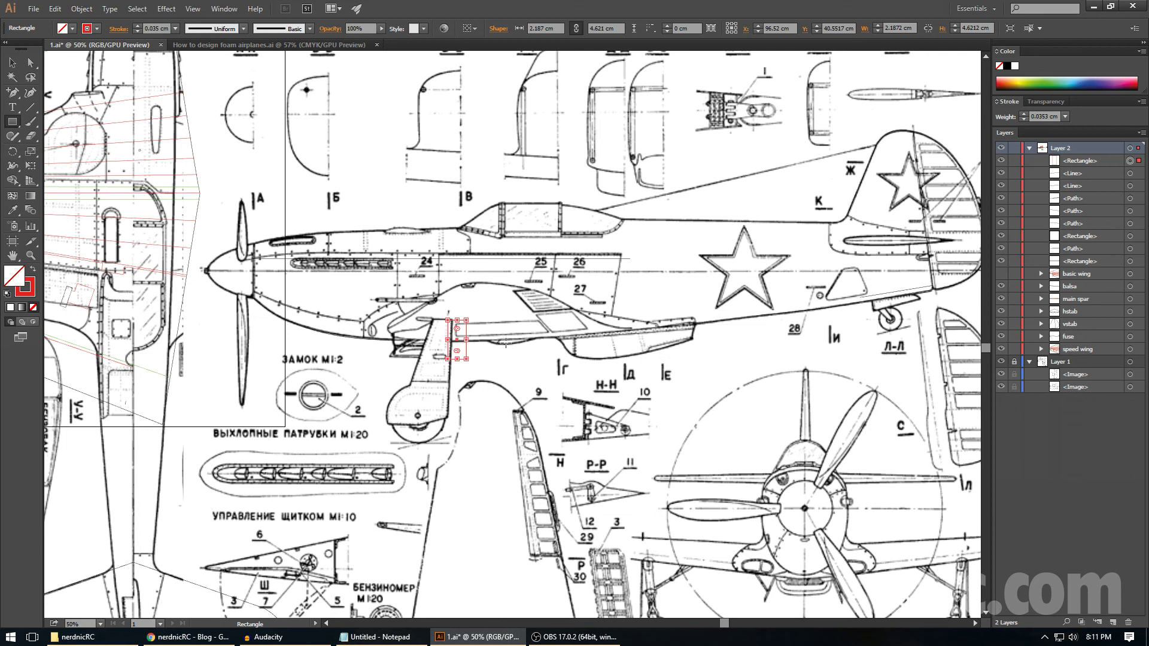
mouse_move(409, 172)
mouse_down()
mouse_move(604, 245)
mouse_move(658, 234)
mouse_move(584, 223)
mouse_up()
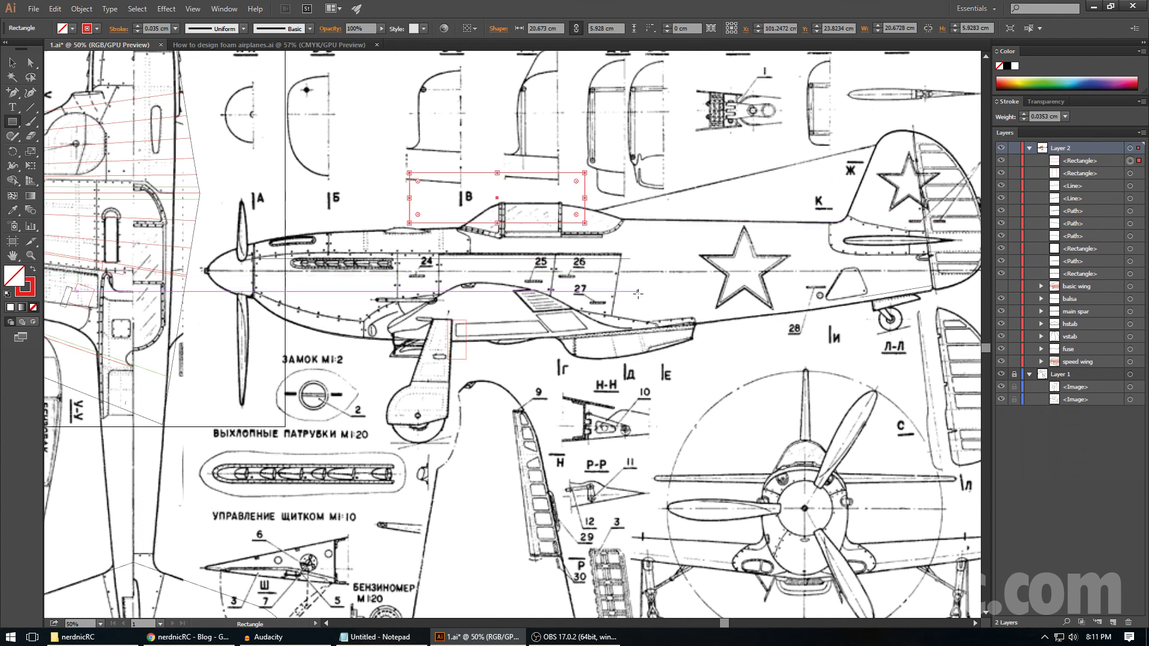
drag(458, 246, 480, 266)
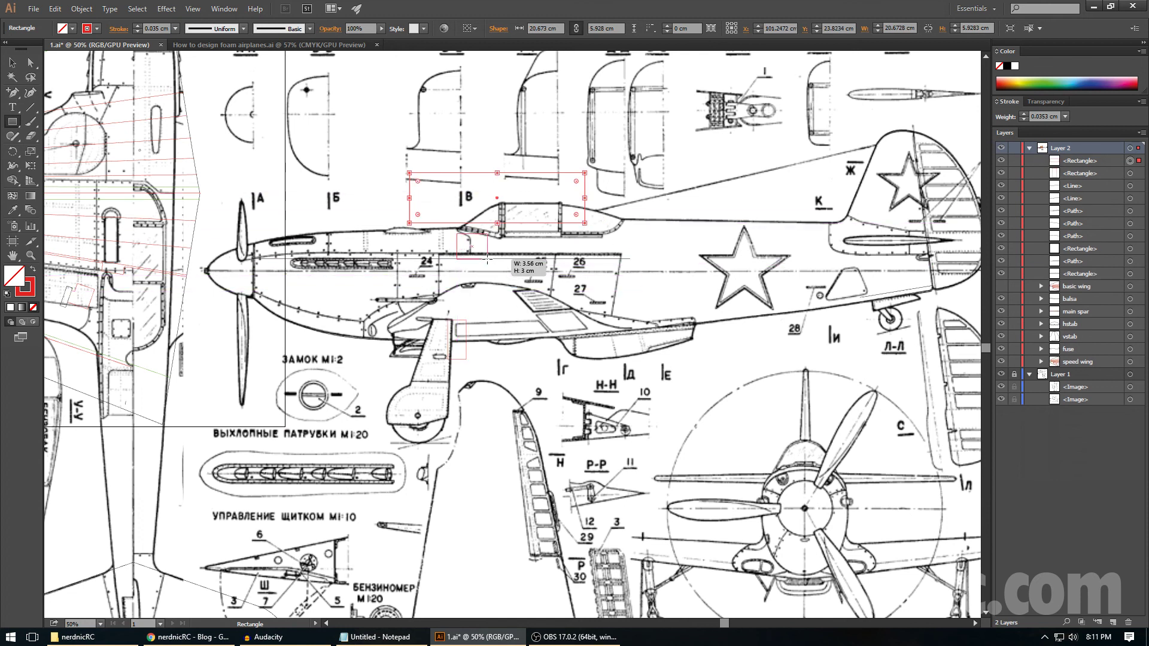
key(ctrl+z)
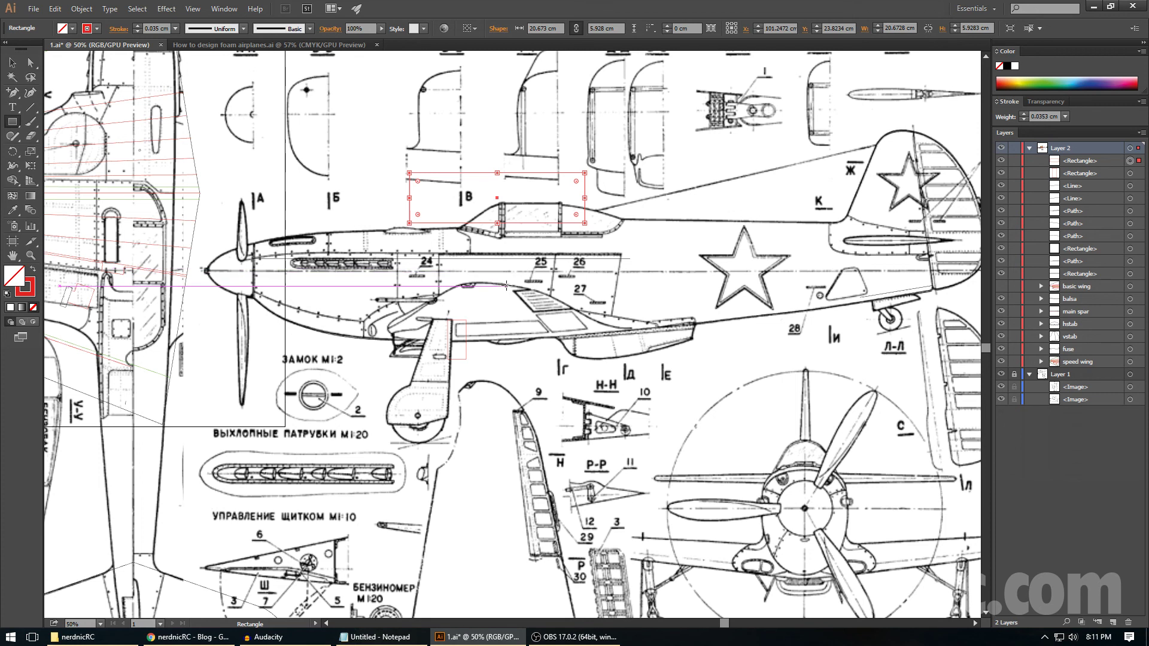
key(ctrl+z)
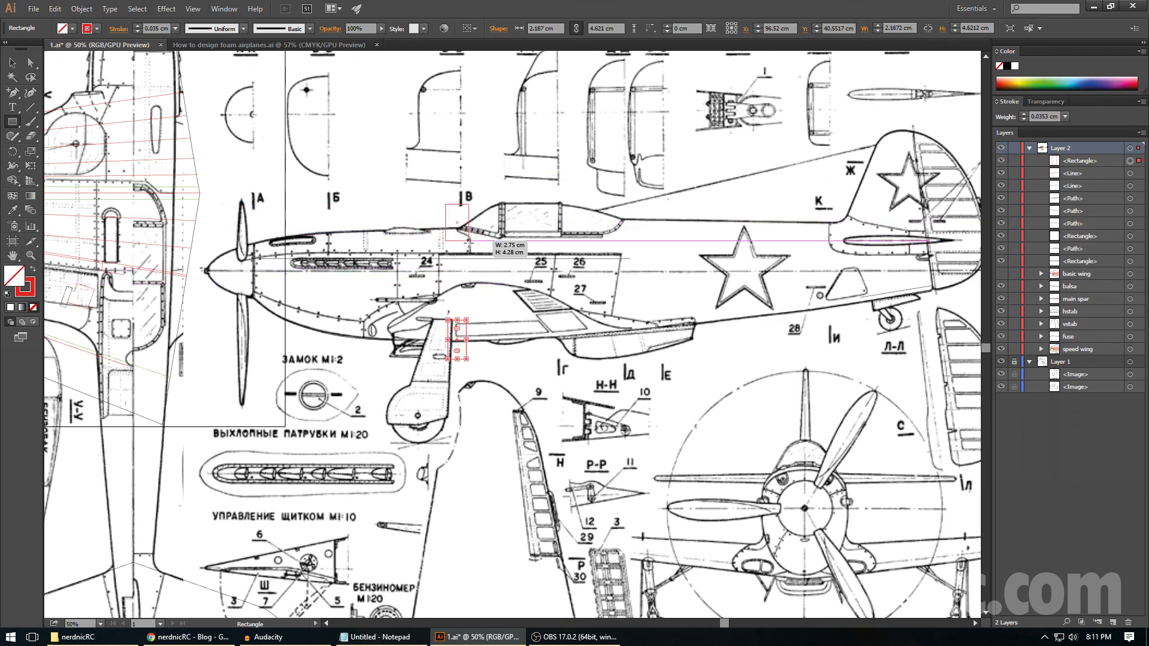
- Draw a rectangle about 2.75 × 4.28 cm at the canopy's front base and another about 4.3 × 21.76 cm across the fuselage's full height
drag(444, 204, 469, 240)
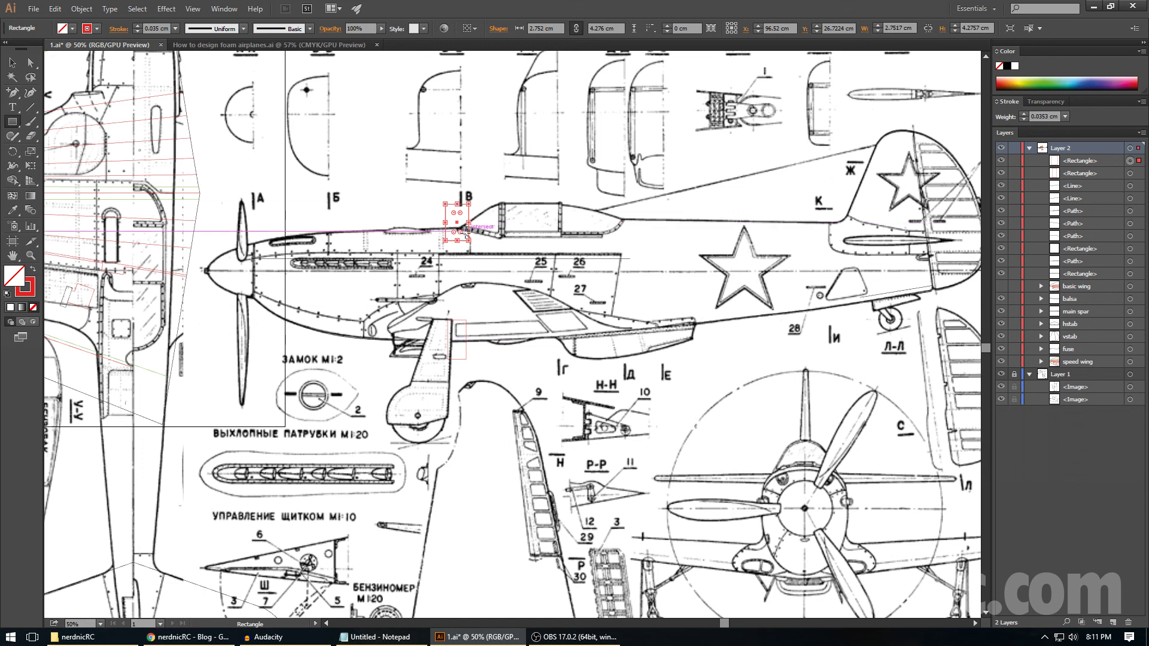
drag(475, 377, 438, 193)
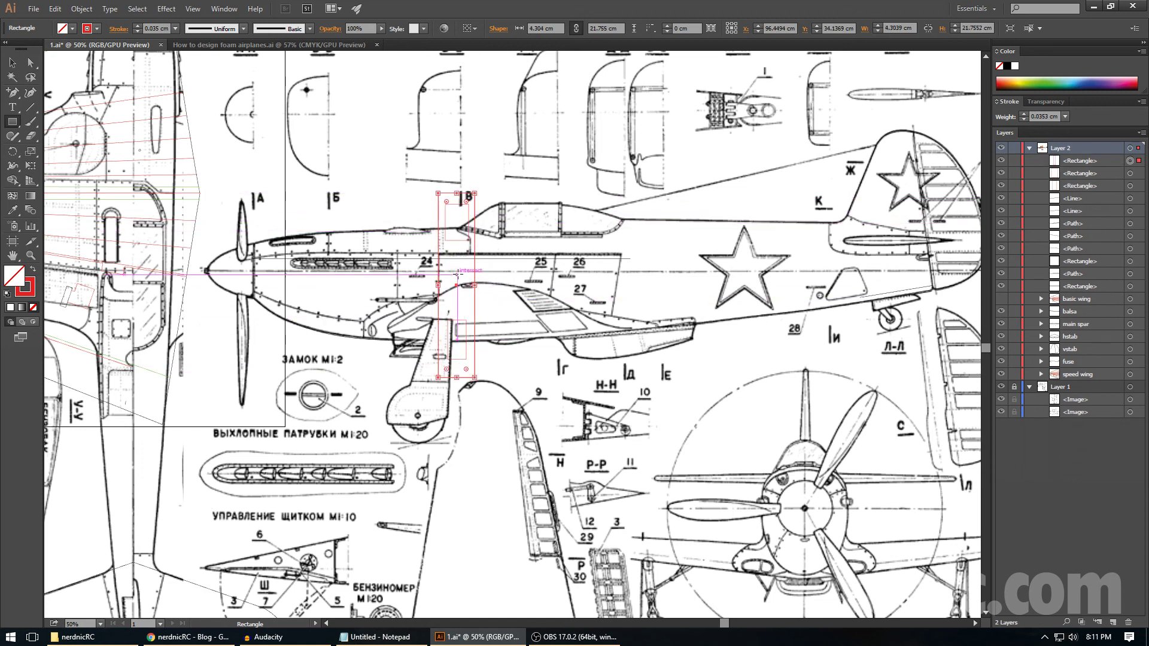
- Undo the fuselage-height rectangle and move the smaller rectangle from the windshield's base rearward to the canopy's front frame, at about X 102.24 cm
key(ctrl+z)
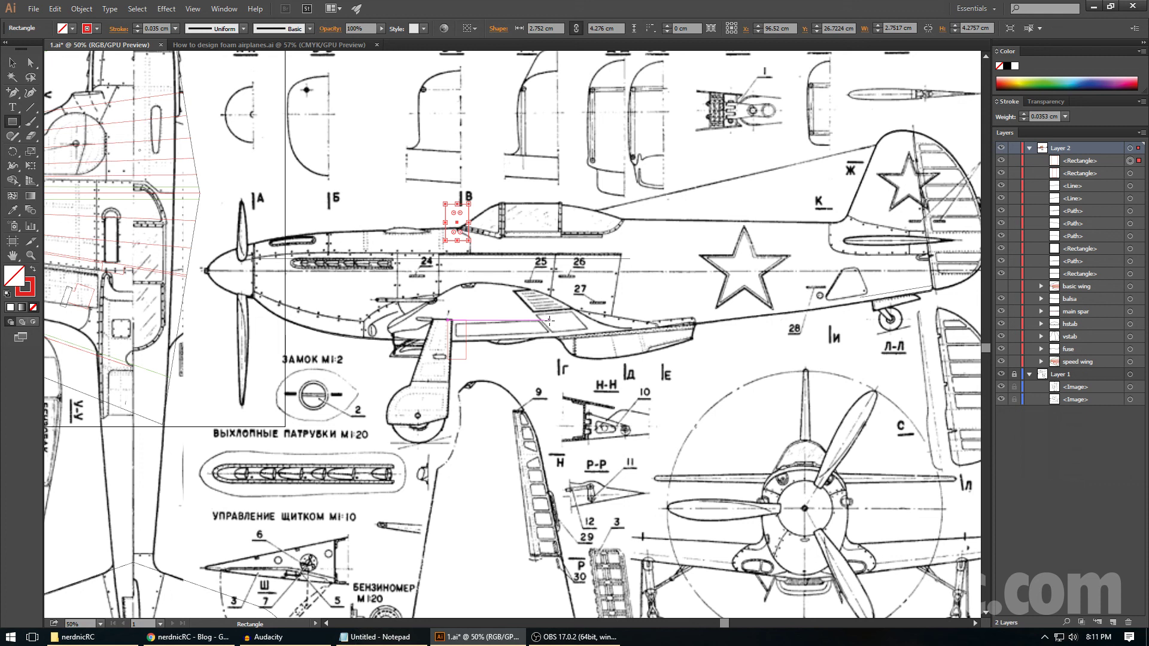
key(a)
drag(427, 197, 478, 242)
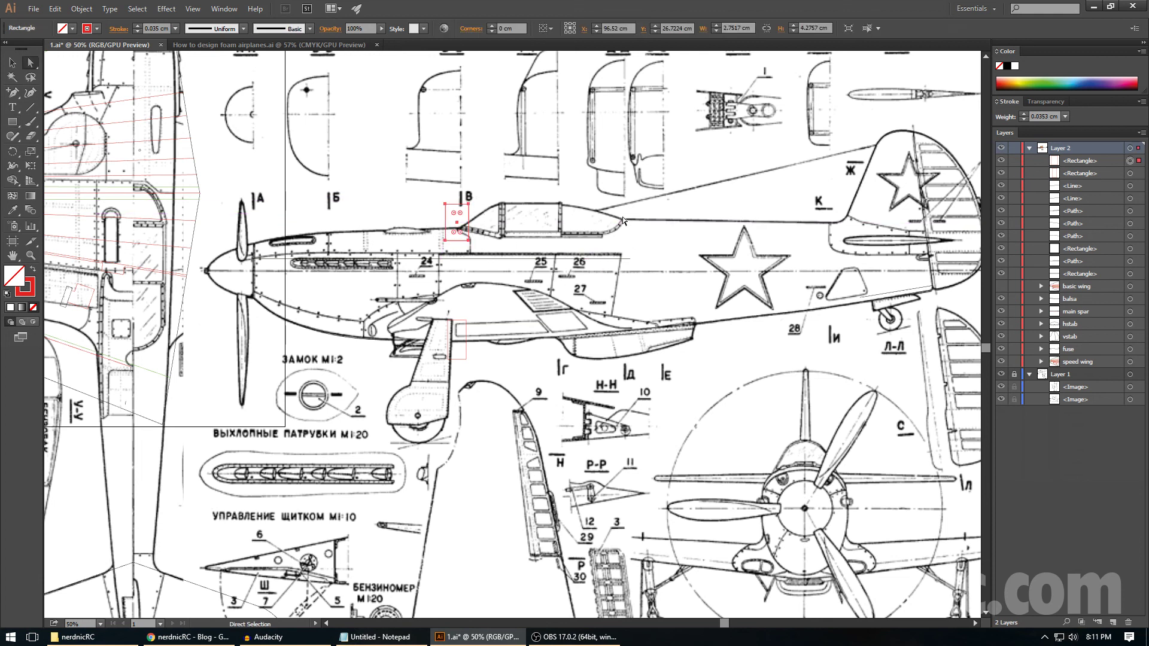
key(Right)
key(Right)
key(Right)
key(Right)
key(Right)
key(Right)
key(Right)
key(Right)
key(Right)
key(Right)
key(Right)
key(Right)
key(Right)
key(Right)
key(Right)
key(Right)
key(Right)
key(Right)
key(Right)
key(Right)
key(Right)
key(Right)
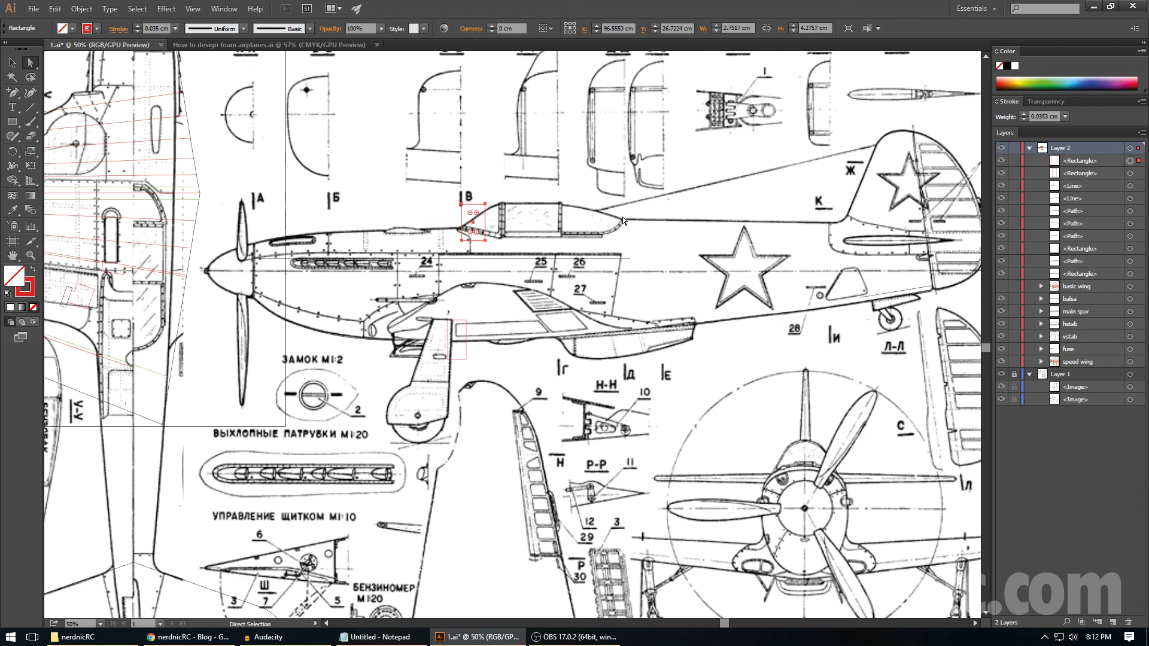
key(Right)
key(Right)
key(Right)
key(Right)
key(Right)
key(Right)
key(Right)
key(Right)
key(Right)
key(Right)
key(Right)
key(Right)
key(Right)
key(Right)
key(Right)
key(Right)
key(Right)
key(Right)
key(Right)
key(Right)
key(Right)
key(Right)
key(Right)
key(Right)
key(Right)
key(Right)
key(Right)
key(Right)
key(Right)
key(Right)
key(Right)
key(Right)
key(Right)
key(Right)
key(Right)
key(Right)
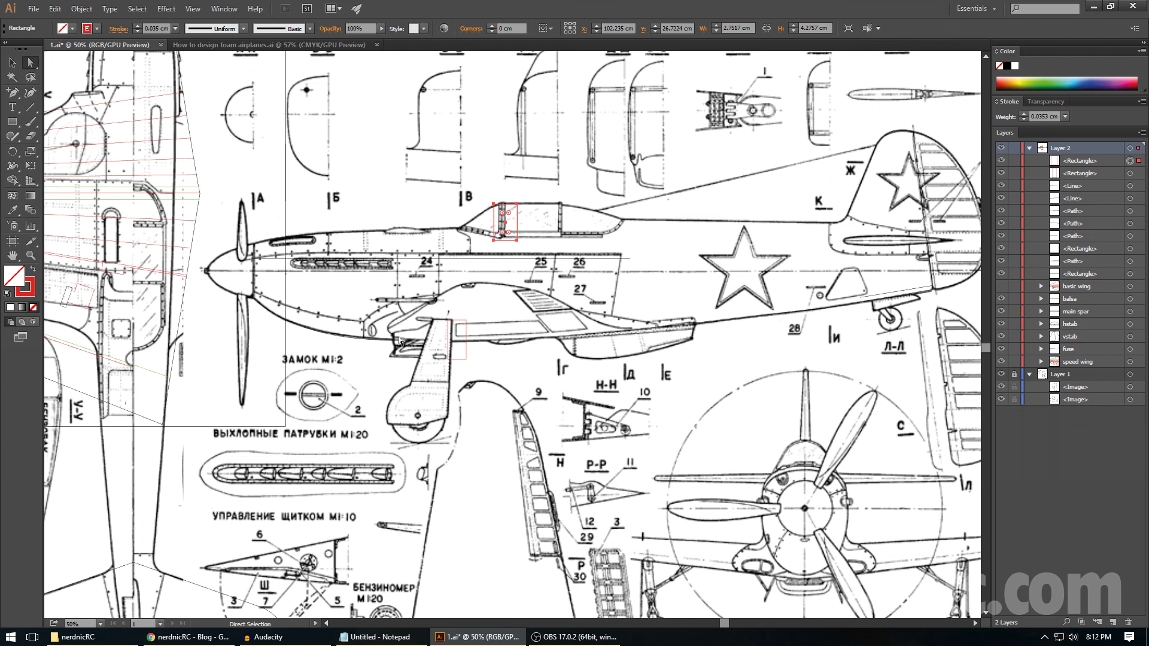
- Examine the placement of the canopy and landing gear rectangles relative to the nose and tail by selecting each area, and clear the selection
drag(399, 337, 555, 367)
shift+click(935, 260)
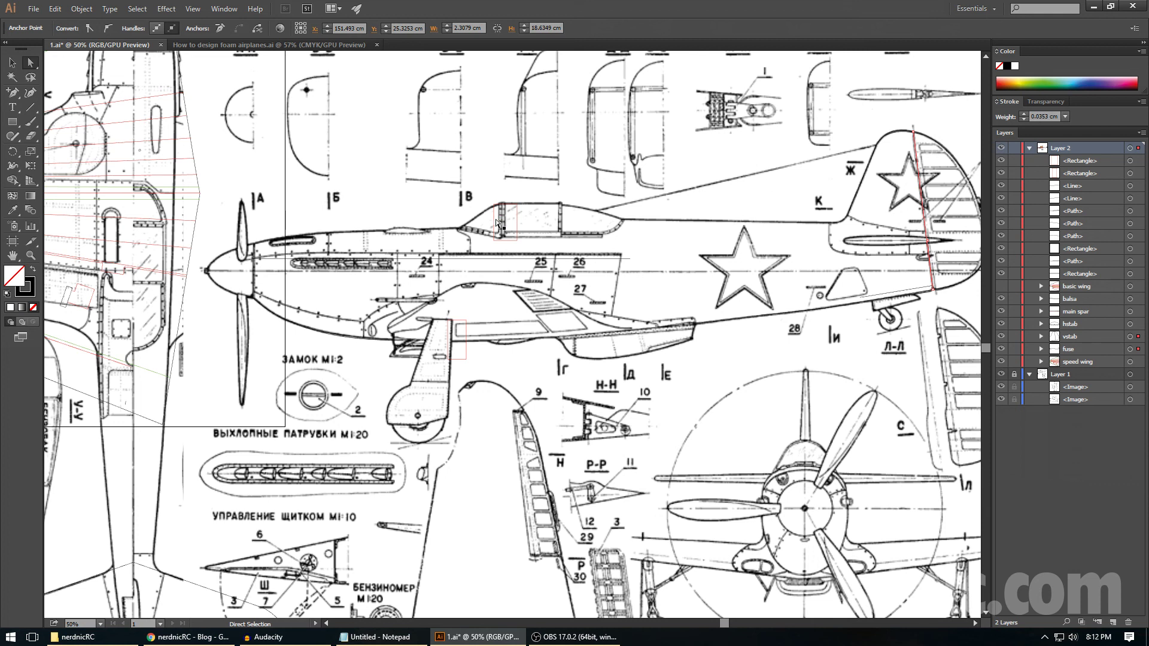
drag(479, 195, 533, 251)
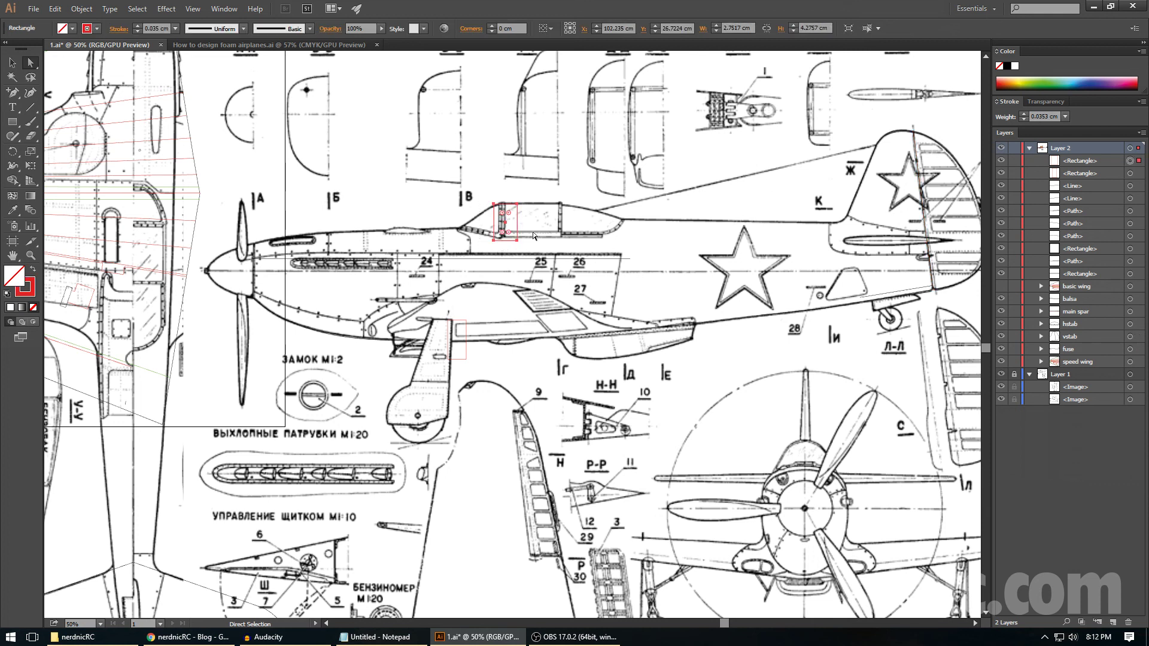
drag(477, 183, 529, 265)
drag(413, 307, 493, 377)
drag(776, 192, 948, 274)
drag(406, 308, 572, 365)
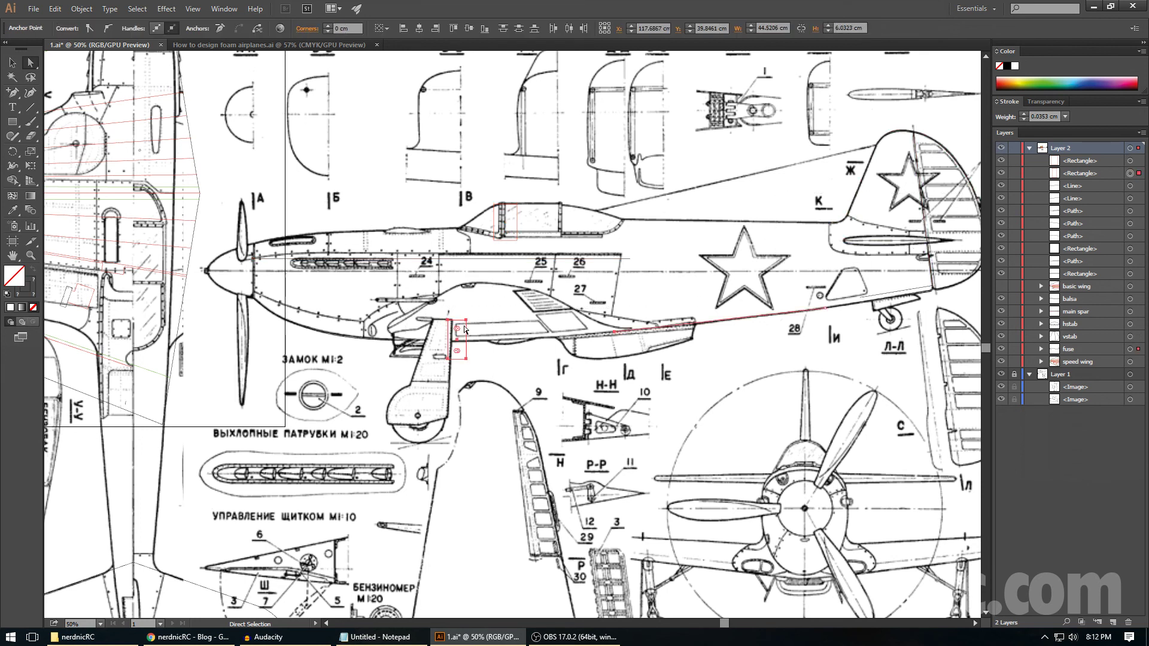
drag(455, 290, 488, 383)
drag(479, 192, 535, 256)
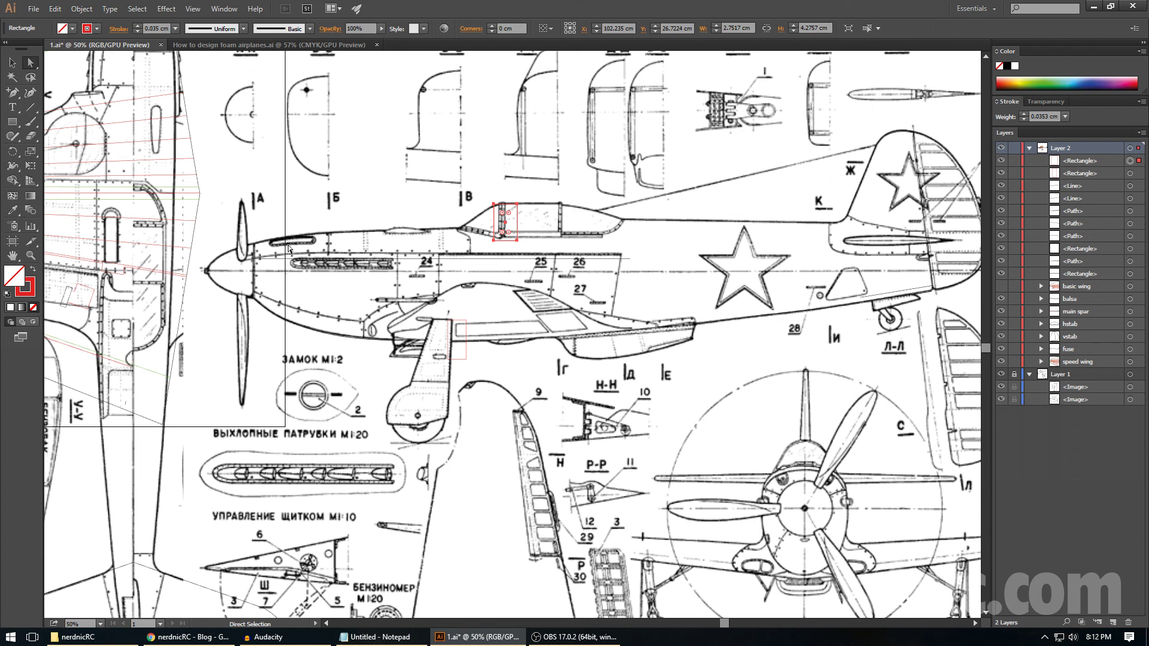
drag(224, 211, 392, 298)
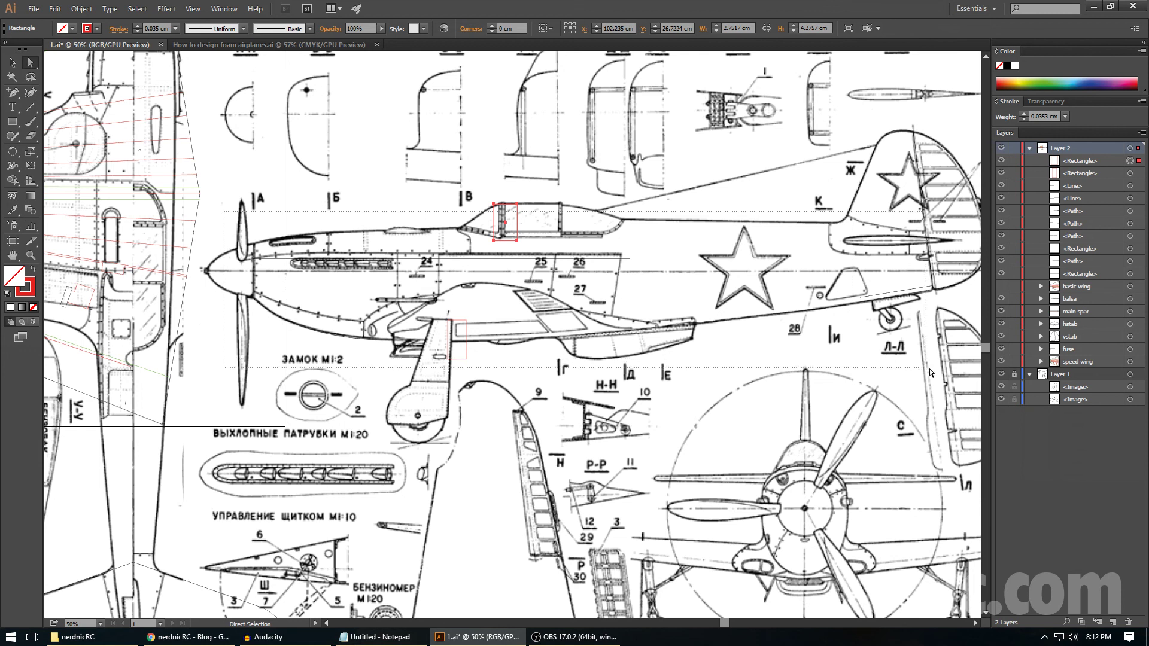
click(670, 290)
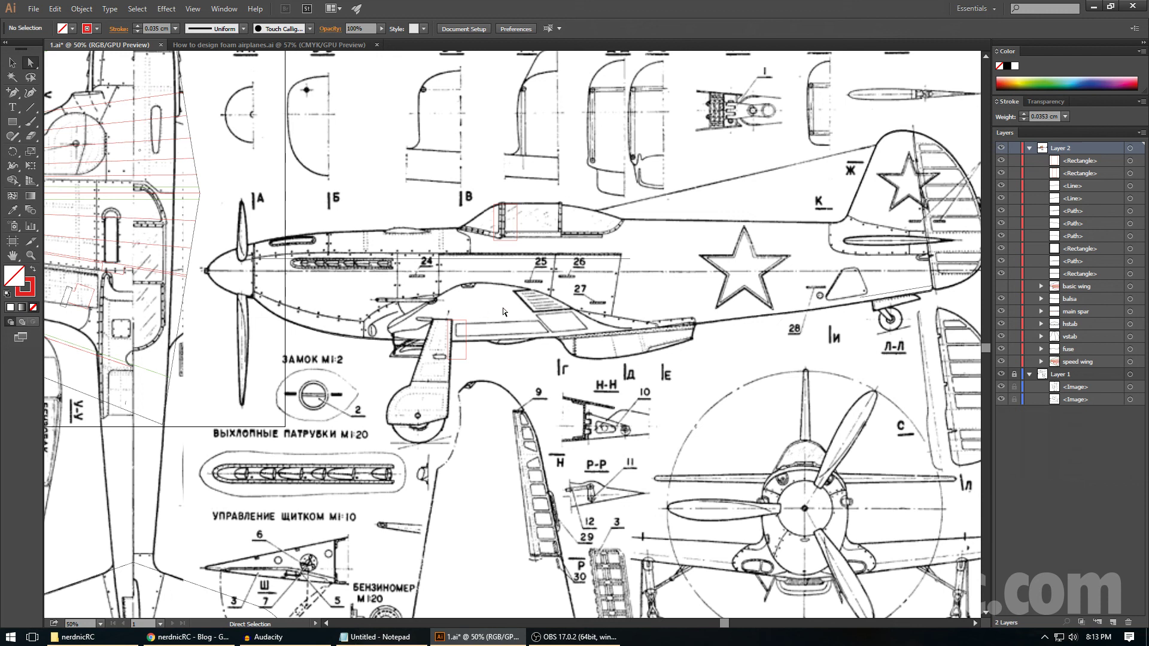
- Shift the canopy rectangle forward to about X 97.26 cm at the windshield's base and back to about X 104.14 cm inside the canopy
click(514, 238)
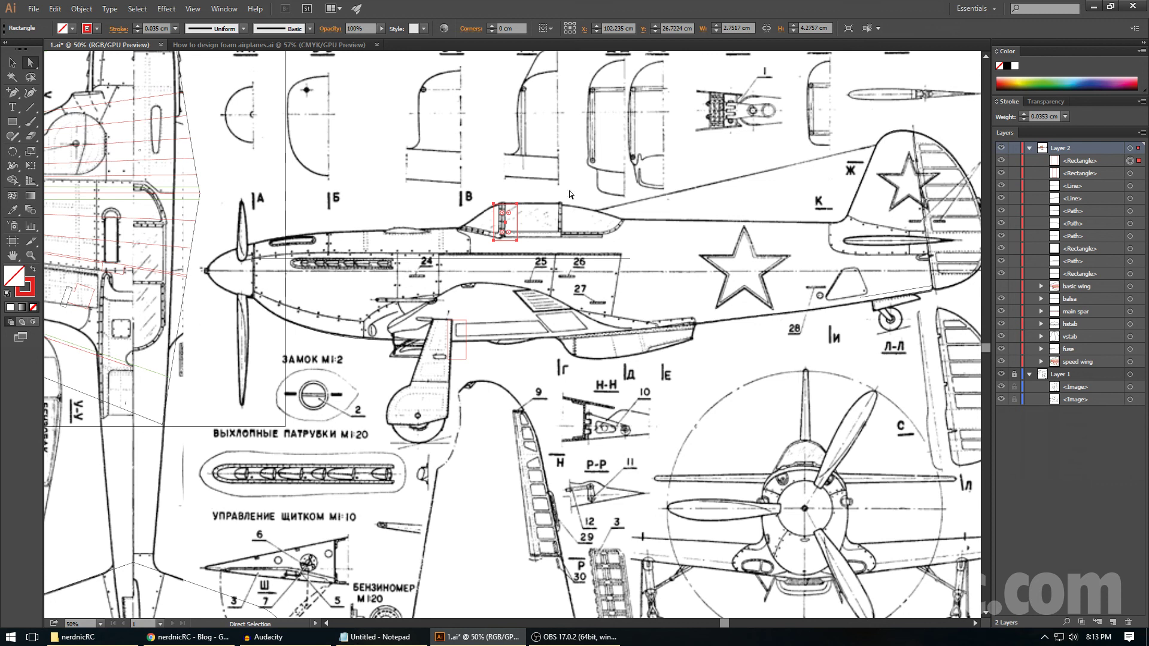
drag(474, 194, 527, 246)
drag(481, 191, 531, 254)
click(449, 335)
drag(489, 195, 511, 235)
key(Left)
key(Left)
key(Left)
key(Left)
key(Left)
key(Left)
key(Left)
key(Left)
key(Left)
key(Left)
key(Left)
key(Left)
key(Left)
key(Left)
key(Left)
key(Left)
key(Left)
key(Left)
key(Left)
key(Left)
key(Left)
key(Left)
key(Left)
key(Left)
key(Left)
key(Left)
key(Left)
key(Left)
key(Left)
key(Left)
key(Left)
key(Left)
key(Left)
key(Left)
key(Left)
key(Left)
key(Left)
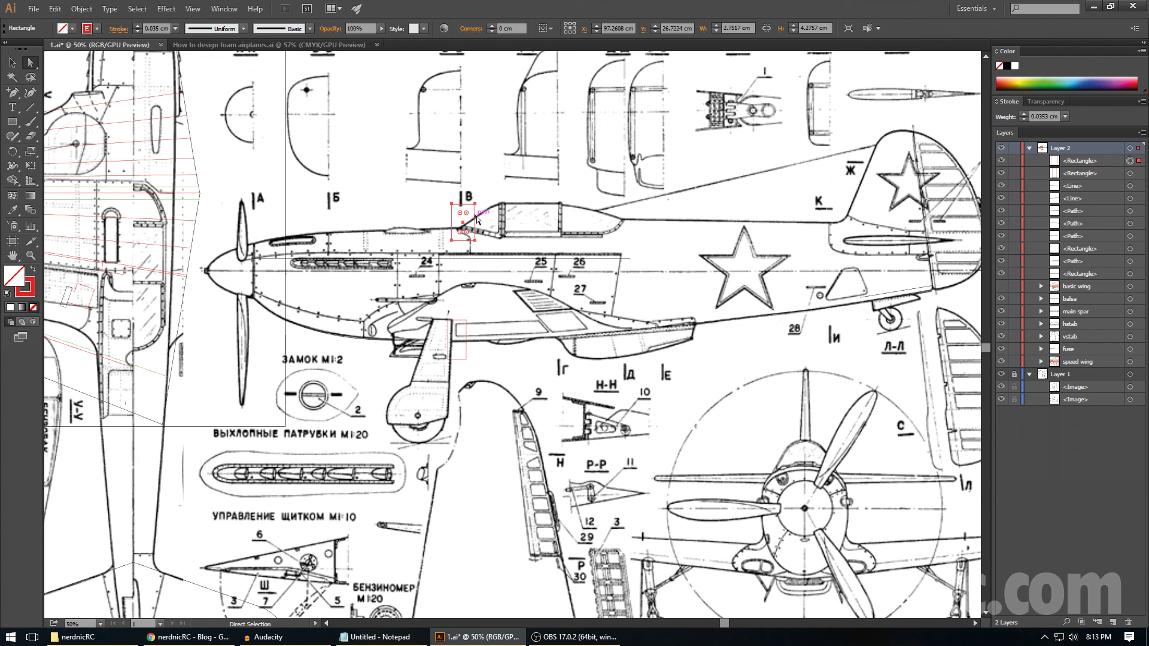
drag(477, 219, 535, 220)
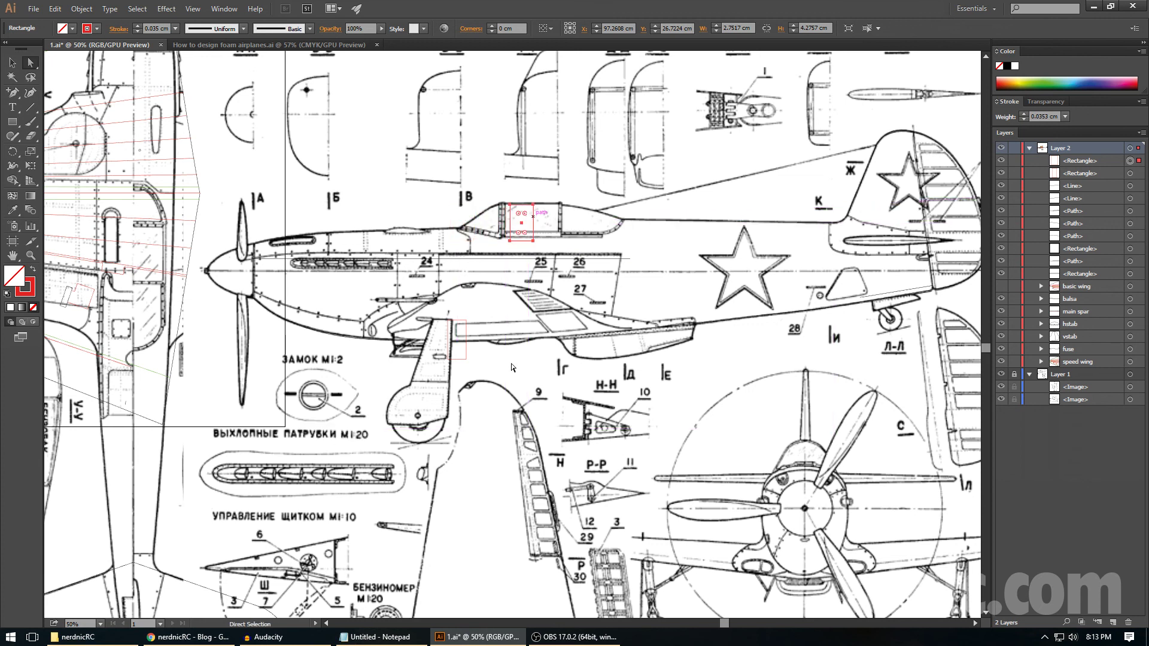
click(538, 357)
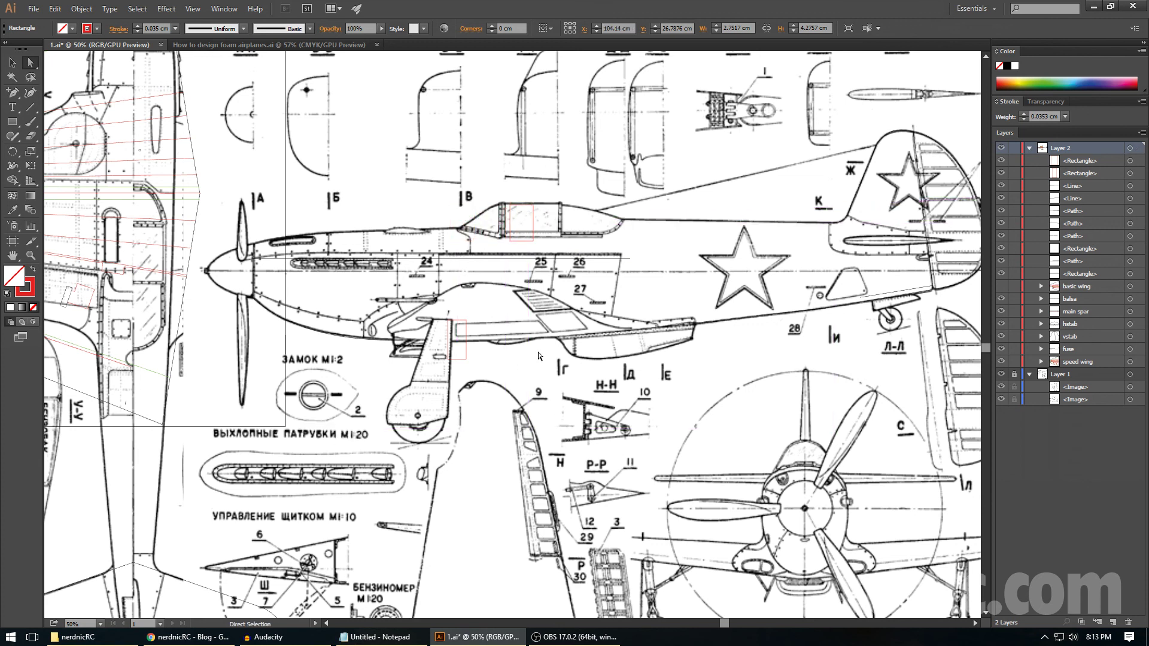